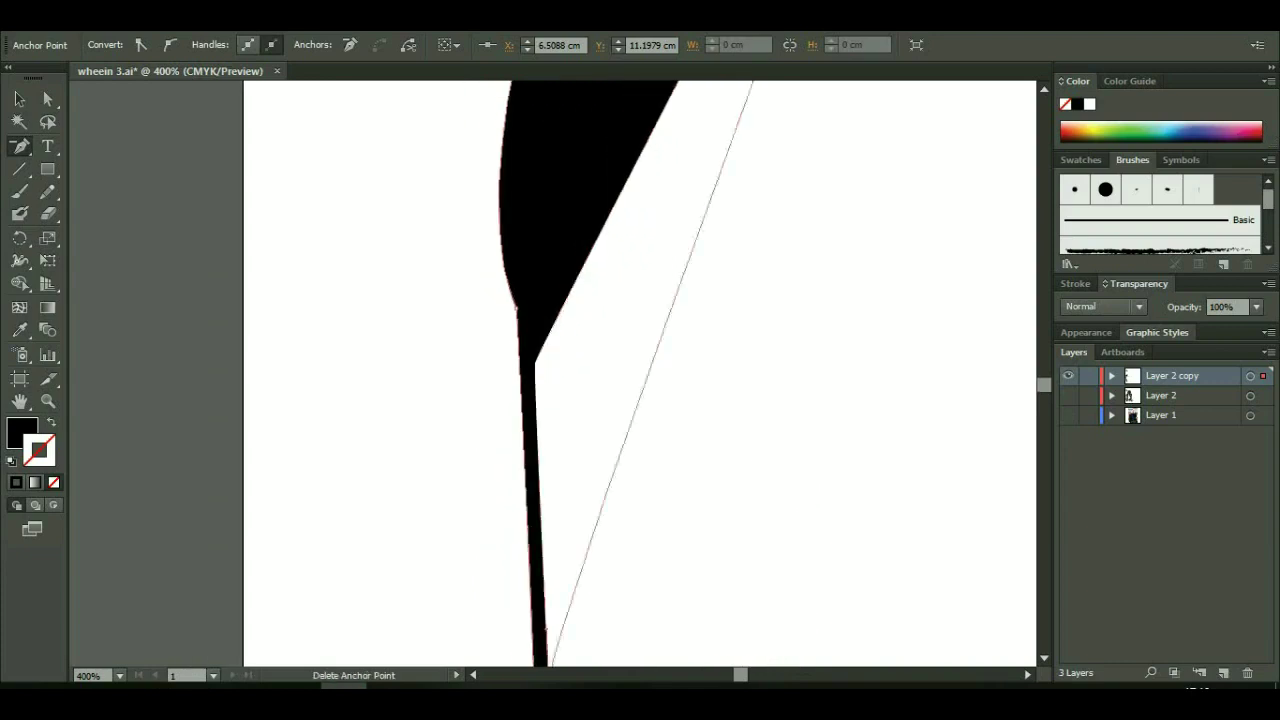
- Finish the black outline path of the arm and shoulder with the Pen tool, then deselect it
left_click_drag(650, 400, 473, 160)
left_click_drag(473, 300, 473, 155)
left_click_drag(560, 300, 540, 110)
left_click(576, 332)
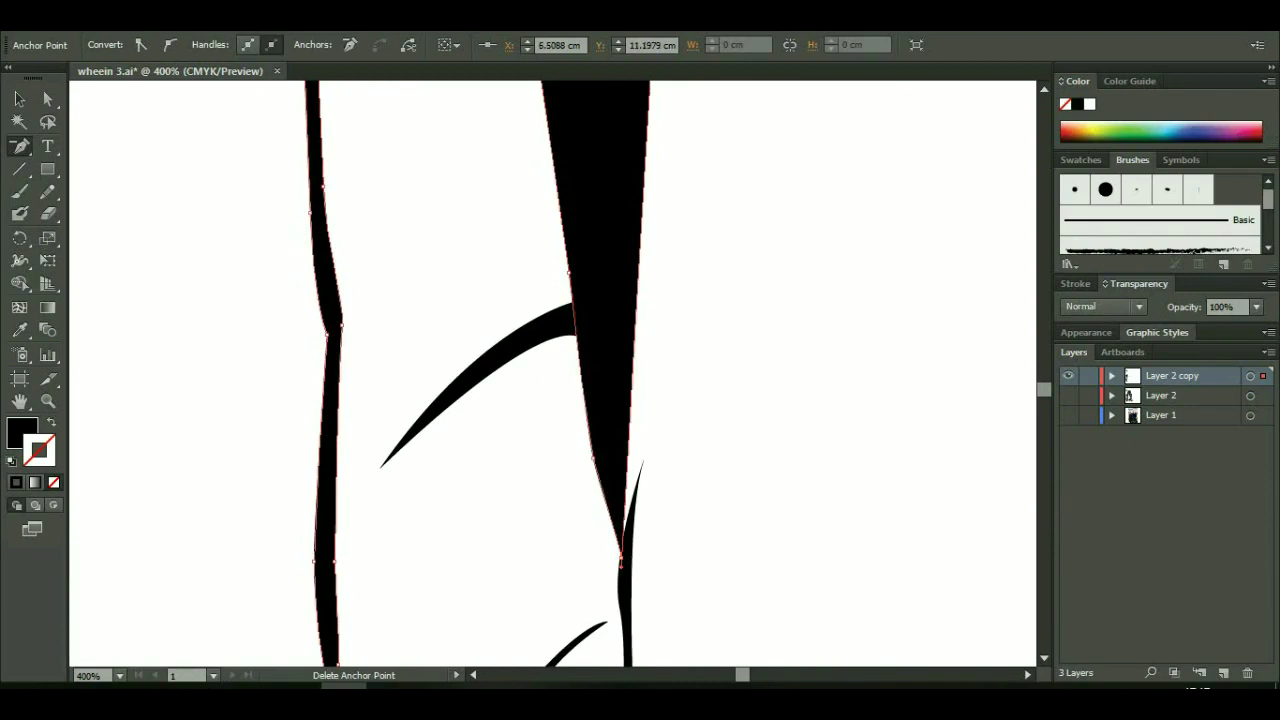
left_click_drag(560, 400, 560, 315)
left_click_drag(564, 247, 490, 597)
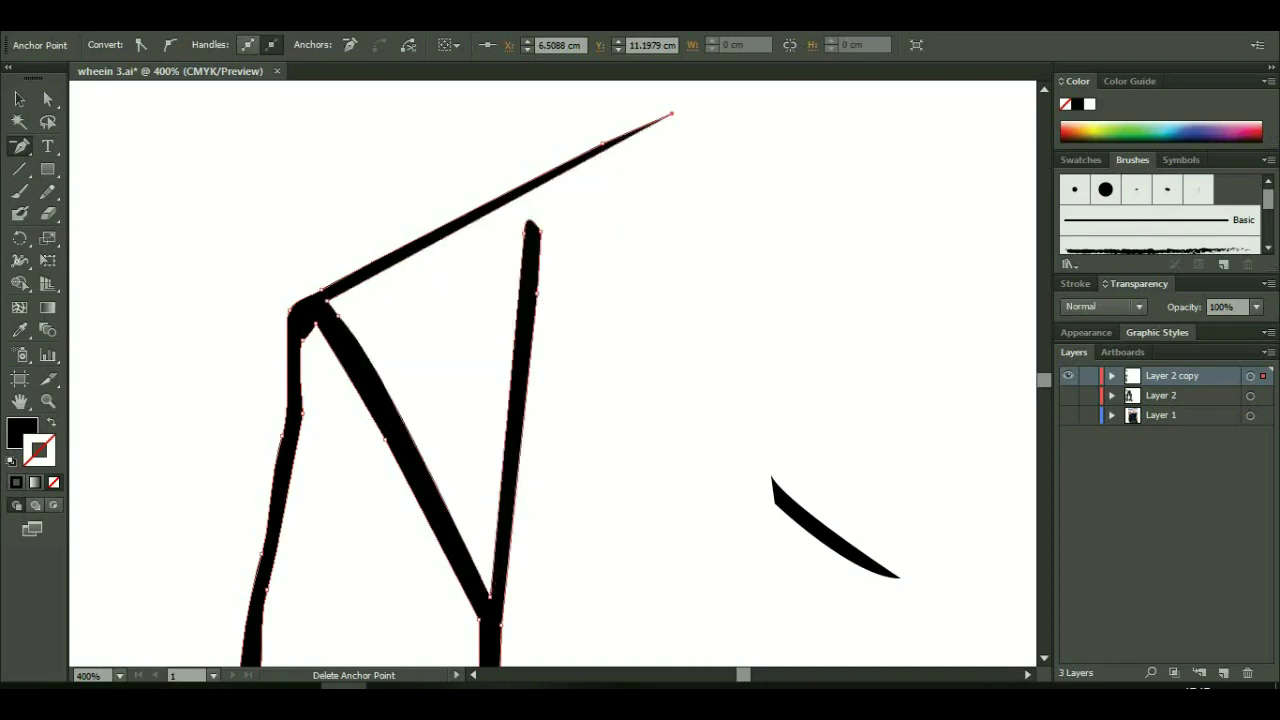
left_click(658, 139)
left_click_drag(600, 300, 535, 325)
key("v")
key("ctrl+shift+a")
- Trace the notched front edge of the black jacket lapel from the collar area down to its lower tip
key("p")
left_click(485, 338)
left_click(634, 186)
left_click(393, 587)
left_click(452, 577)
left_click(385, 505)
scroll(550, 370, "down", 5)
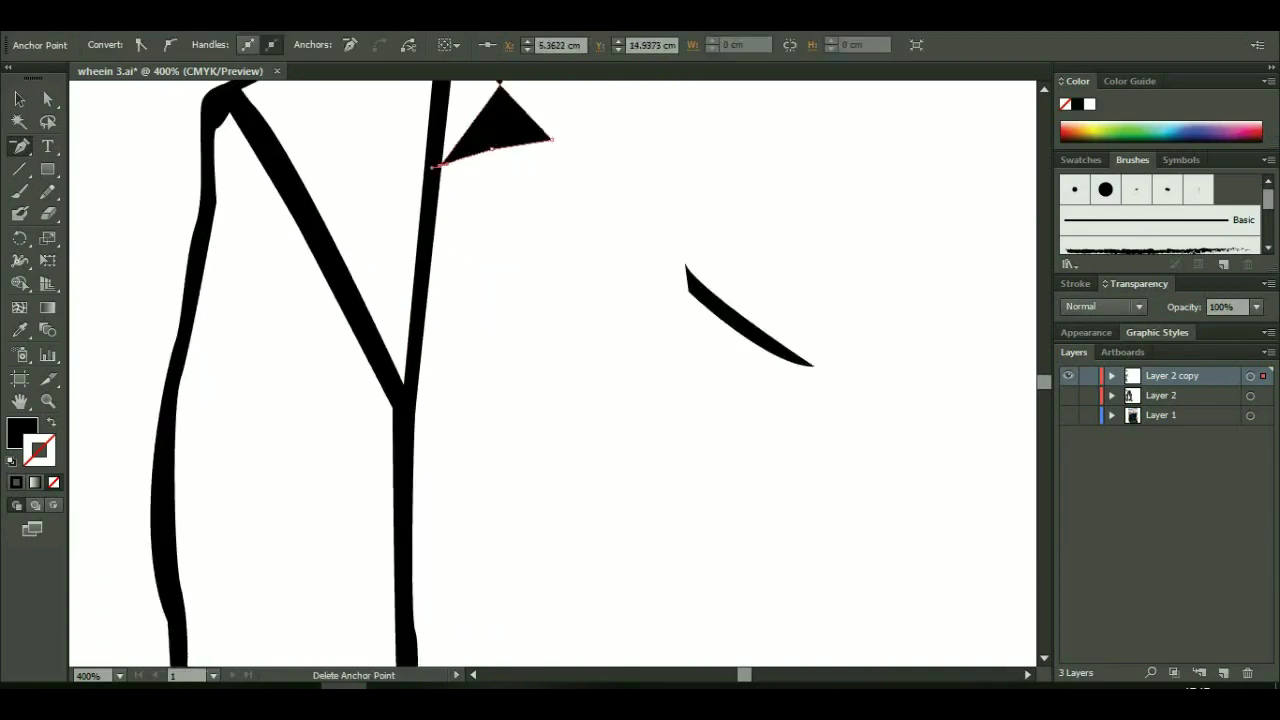
left_click(471, 529)
scroll(550, 370, "down", 3)
scroll(550, 370, "left", 2)
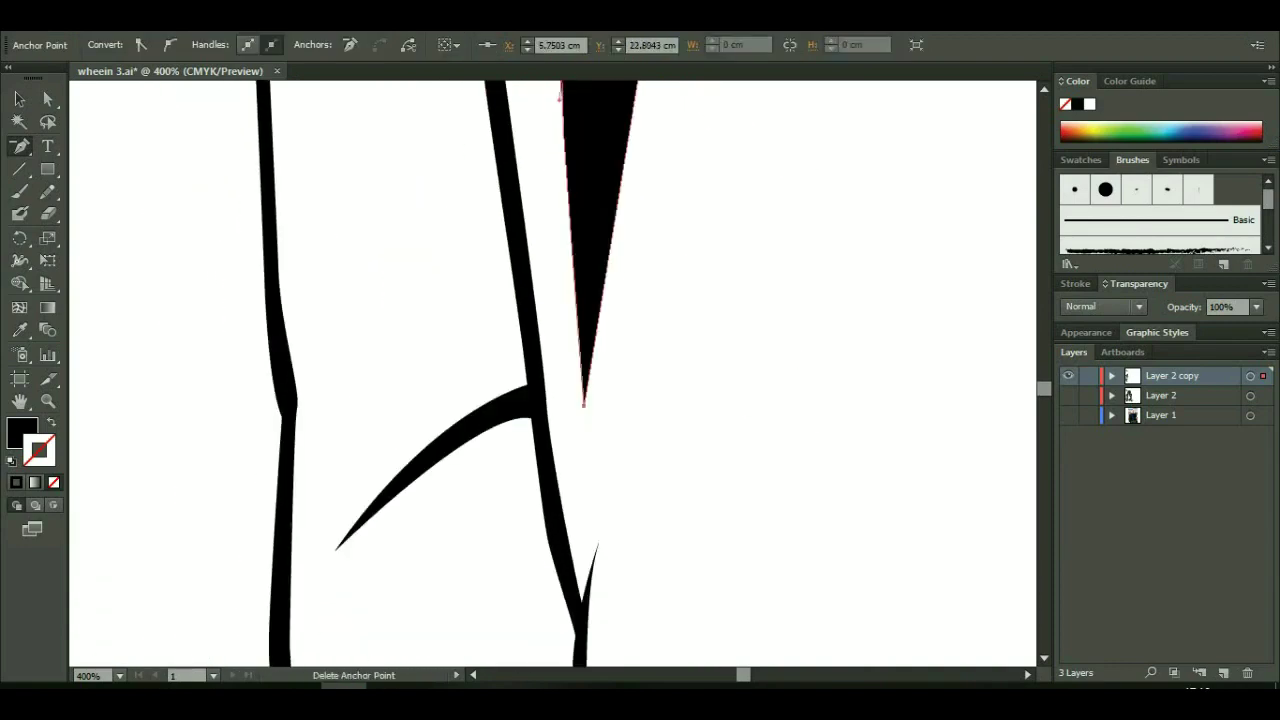
- Trace the lapel's other edge back up and close the shape at a thin curved collar tip
left_click(597, 545)
scroll(550, 370, "up", 5)
scroll(550, 370, "right", 2)
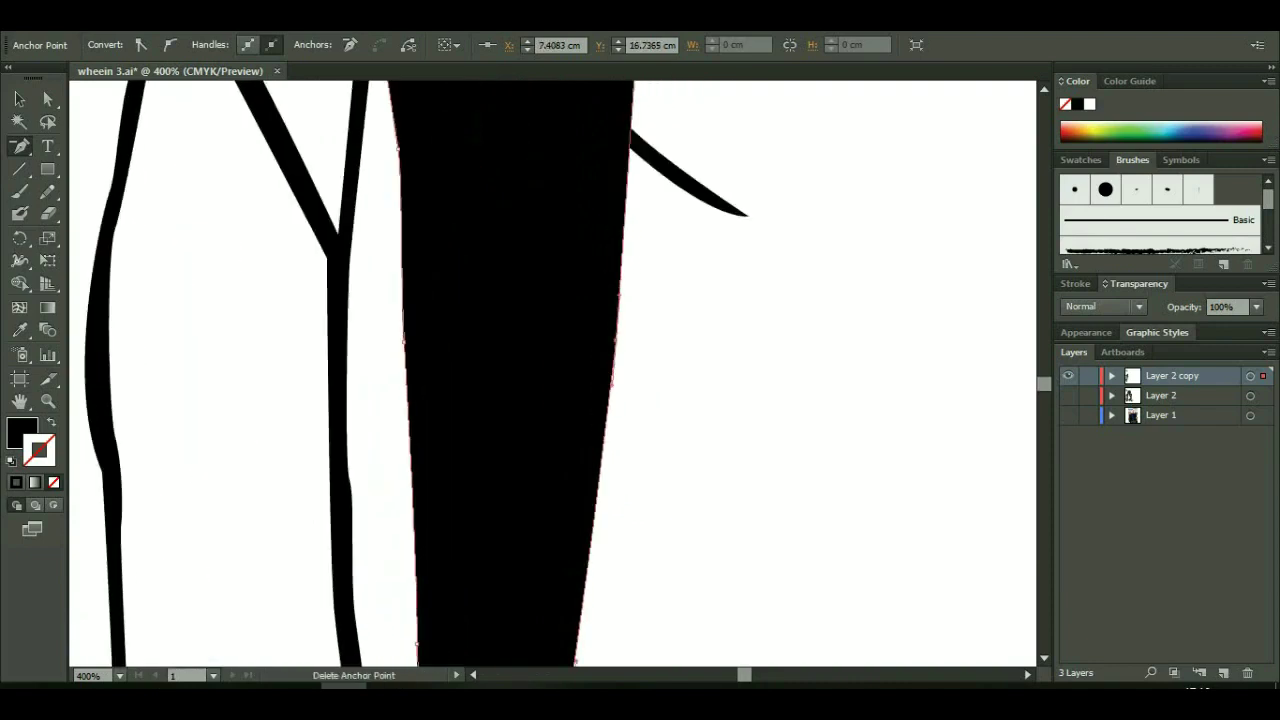
scroll(550, 370, "up", 6)
left_click_drag(642, 121, 660, 108)
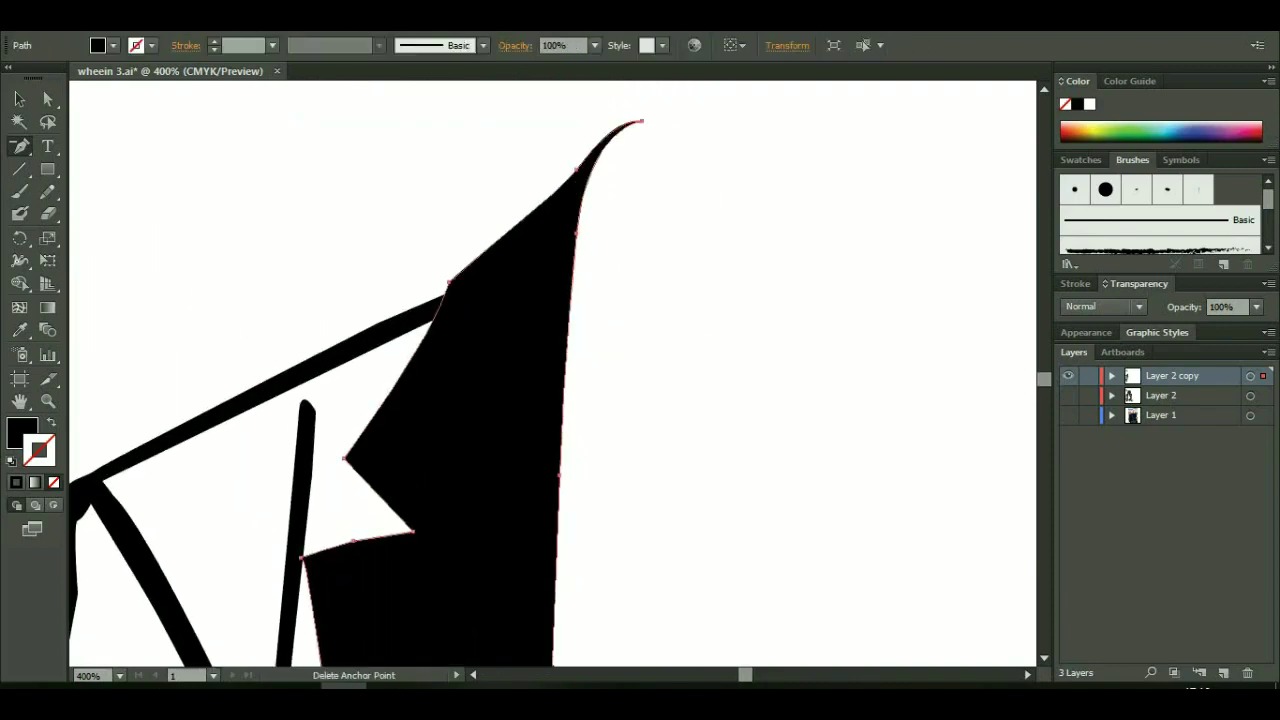
key("ctrl+shift+a")
- Draw the thick curved neckline band starting at the lapel, with a thin neck line rising from its far end
scroll(550, 370, "up", 5)
scroll(550, 370, "right", 2)
left_click(312, 497)
left_click(312, 527)
left_click_drag(433, 570, 580, 641)
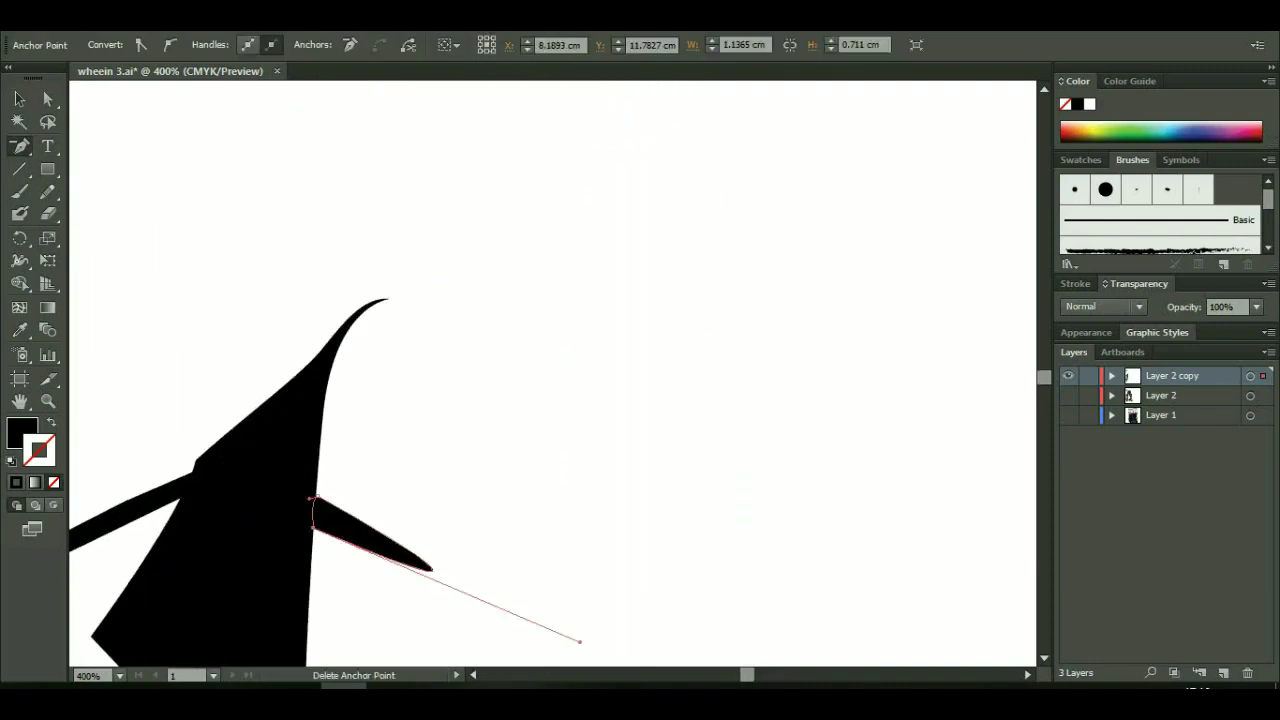
left_click(792, 500)
left_click(762, 446)
left_click_drag(312, 497, 295, 484)
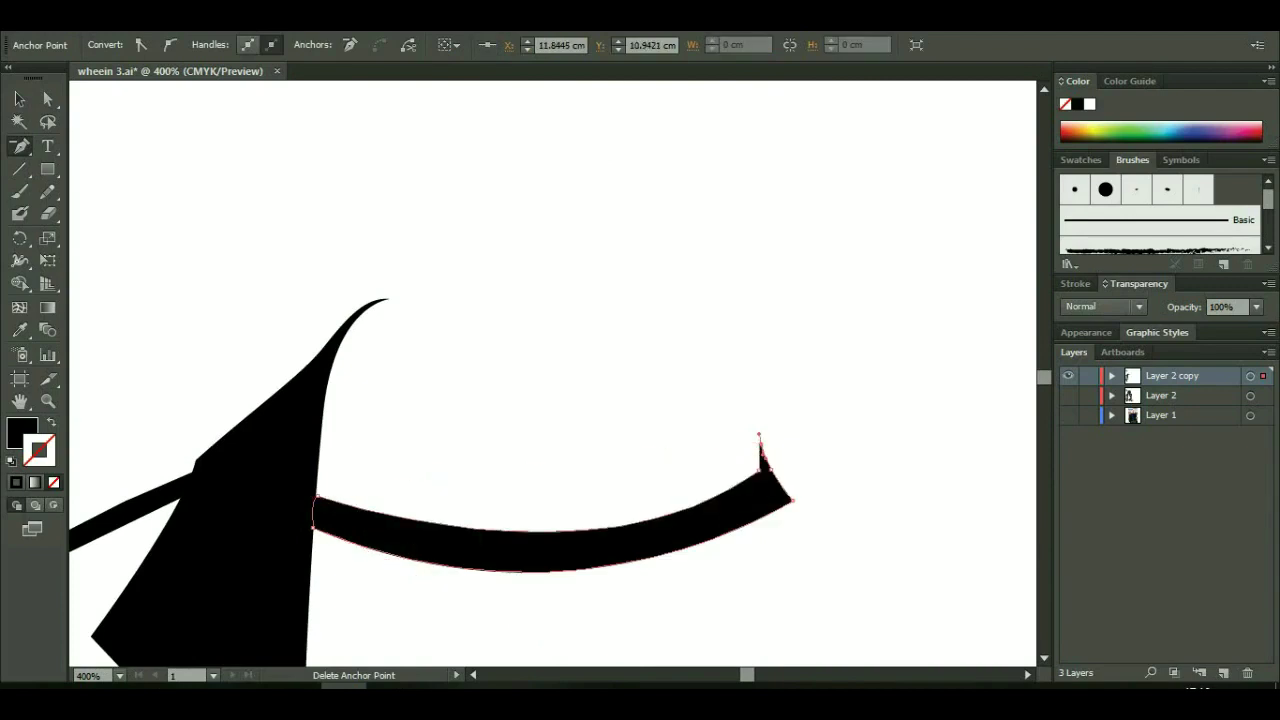
key("ctrl+shift+a")
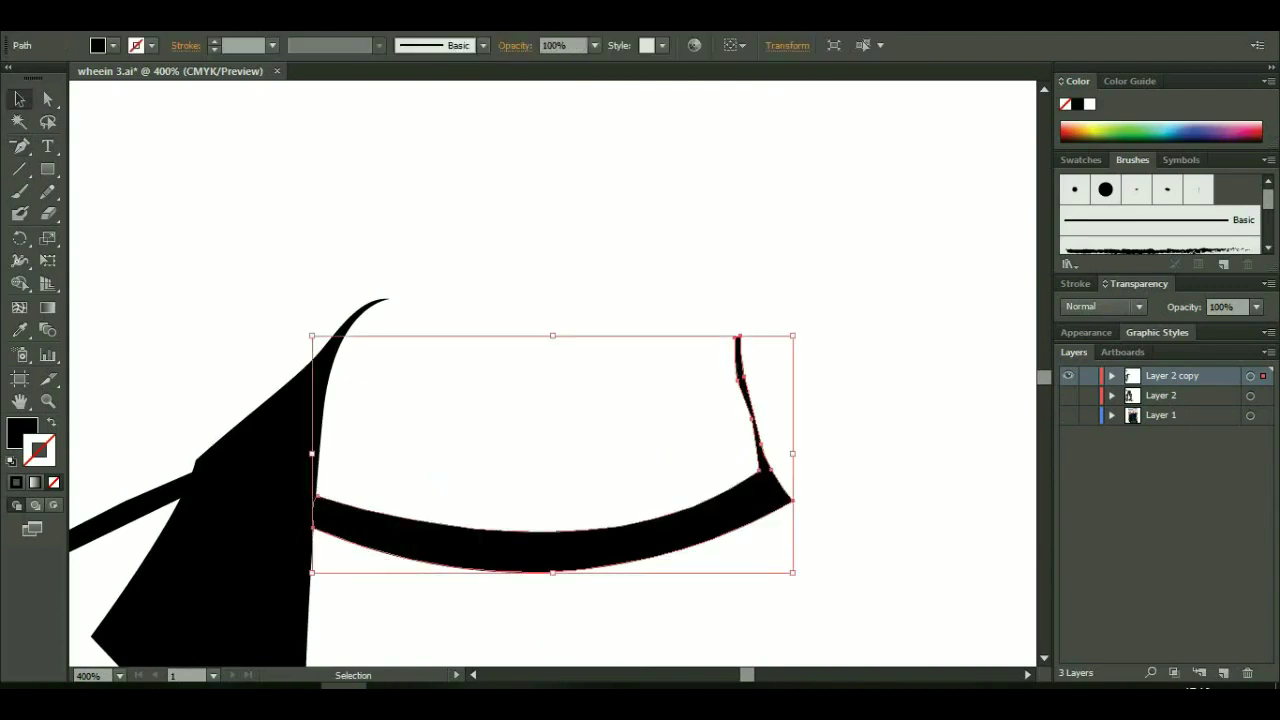
- Draw a thin tapered jaw stroke across the top of the neck line and a shallow curved chin stroke beside it
left_click(676, 370)
left_click(769, 313)
key("ctrl+shift+a")
left_click(543, 371)
left_click_drag(662, 378, 716, 355)
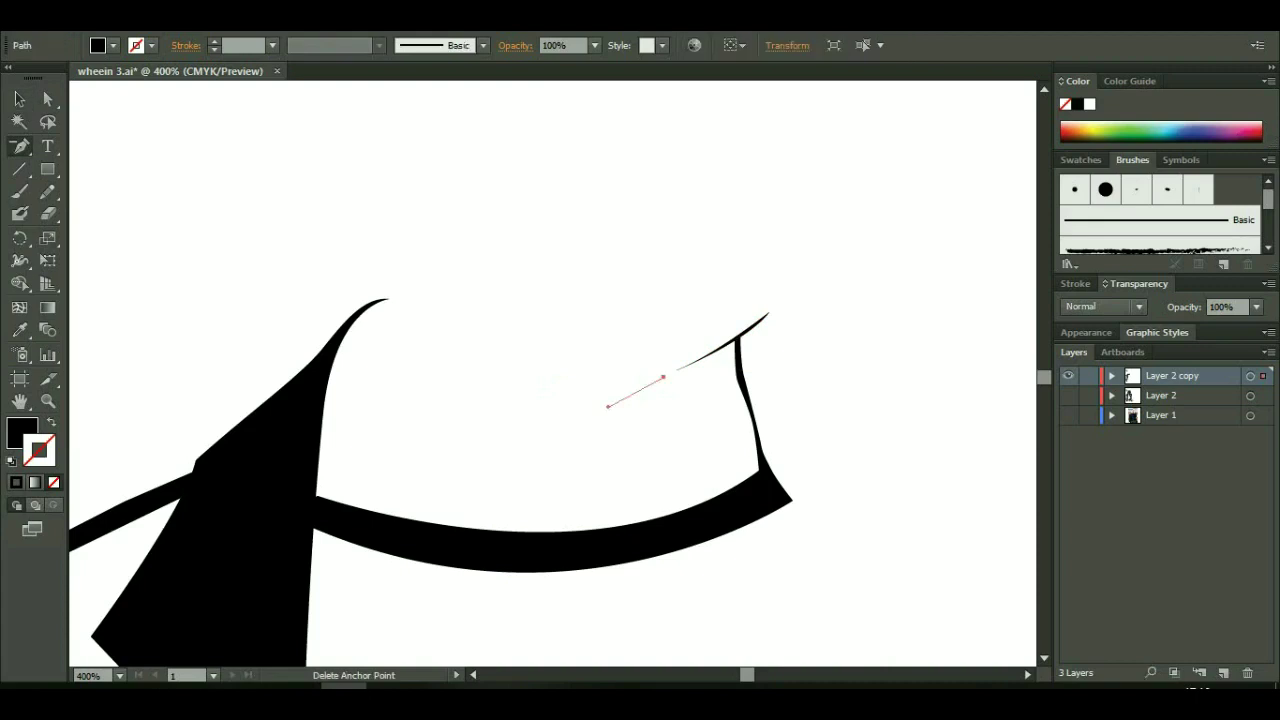
key("ctrl+shift+a")
- Draw a long, thin, tapered curve rising from the lapel's inner edge past the collar tip
left_click_drag(322, 418, 414, 337)
left_click(410, 218)
key("ctrl")
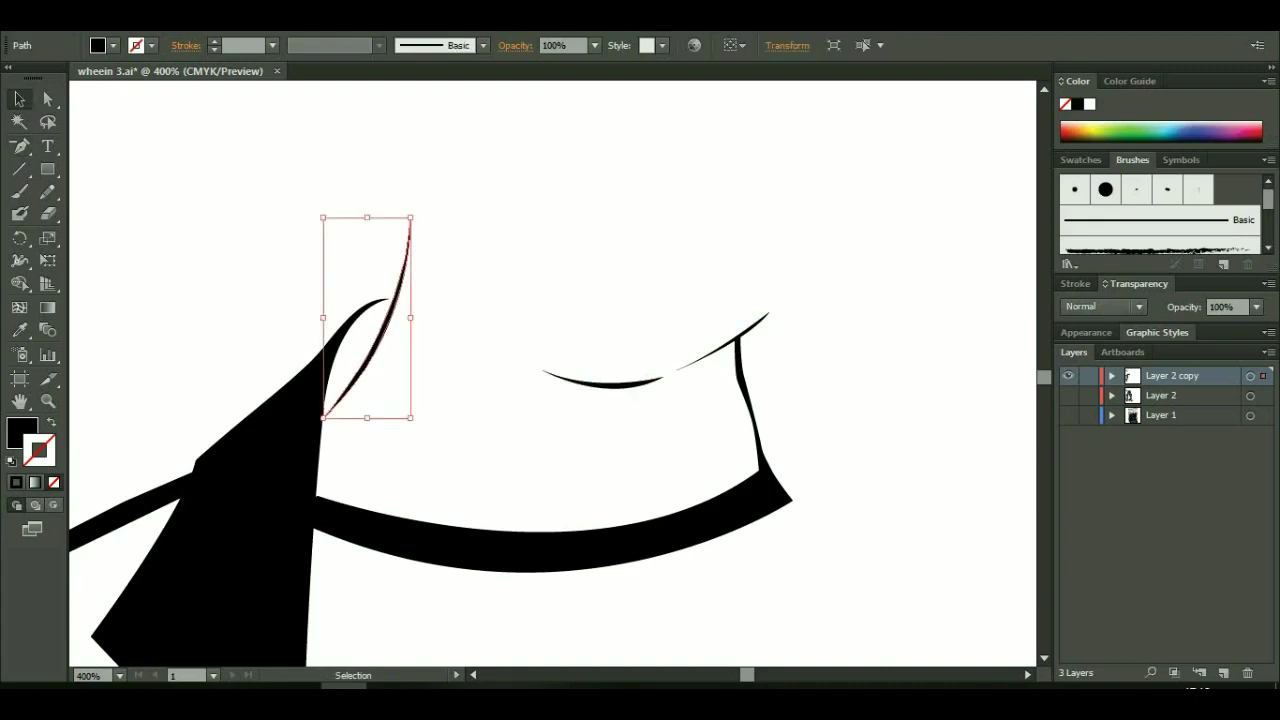
key("ctrl+shift+a")
- Draw the long tapered jaw stroke down to the chin and a short stroke for the side of the face
left_click(481, 340)
left_click(527, 361)
key("ctrl+shift+a")
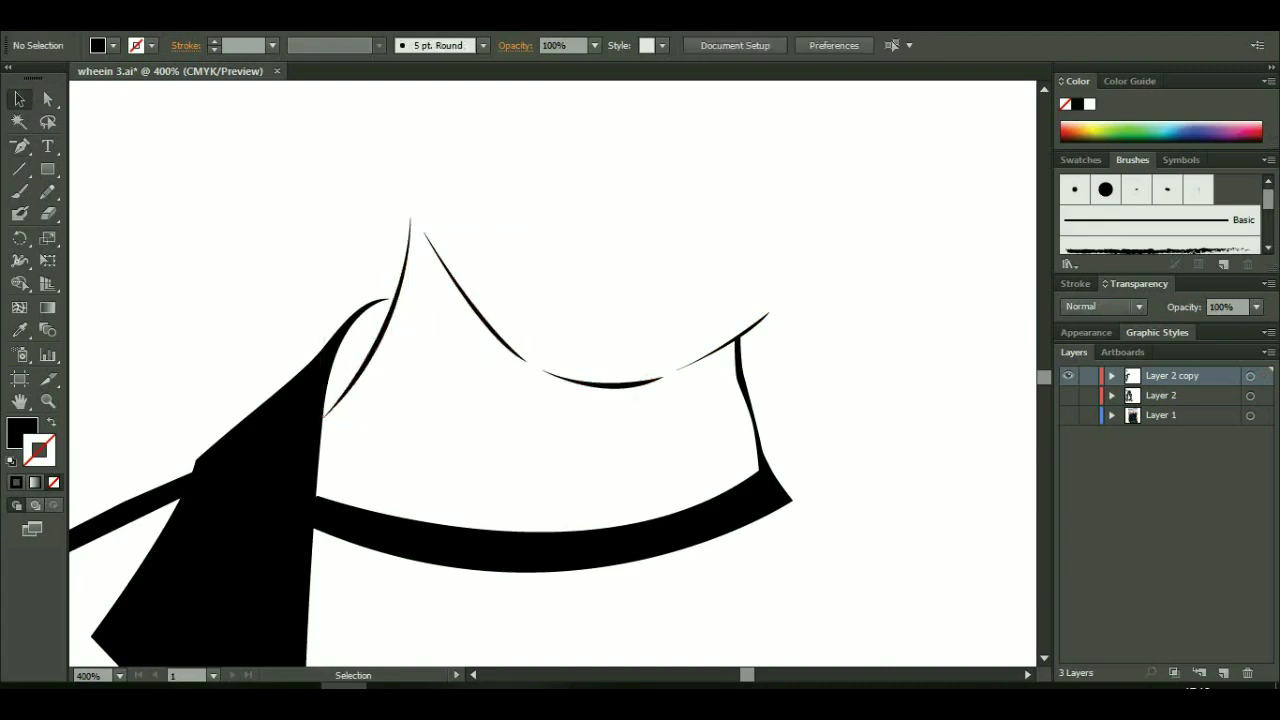
left_click(400, 122)
left_click(410, 203)
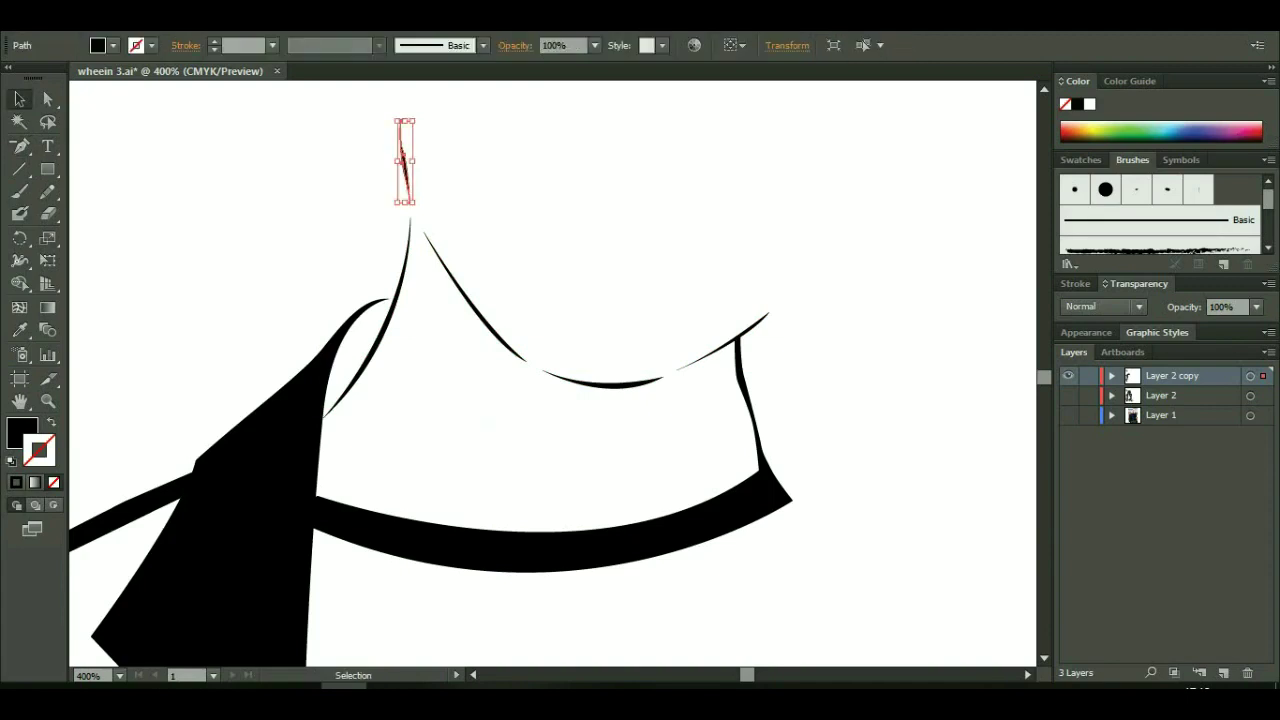
key("ctrl+shift+a")
- Draw a thin curved cheek stroke above the jaw and a small black mark farther toward the side of the face
left_click_drag(550, 300, 318, 513)
left_click(459, 395)
left_click(504, 459)
key("v")
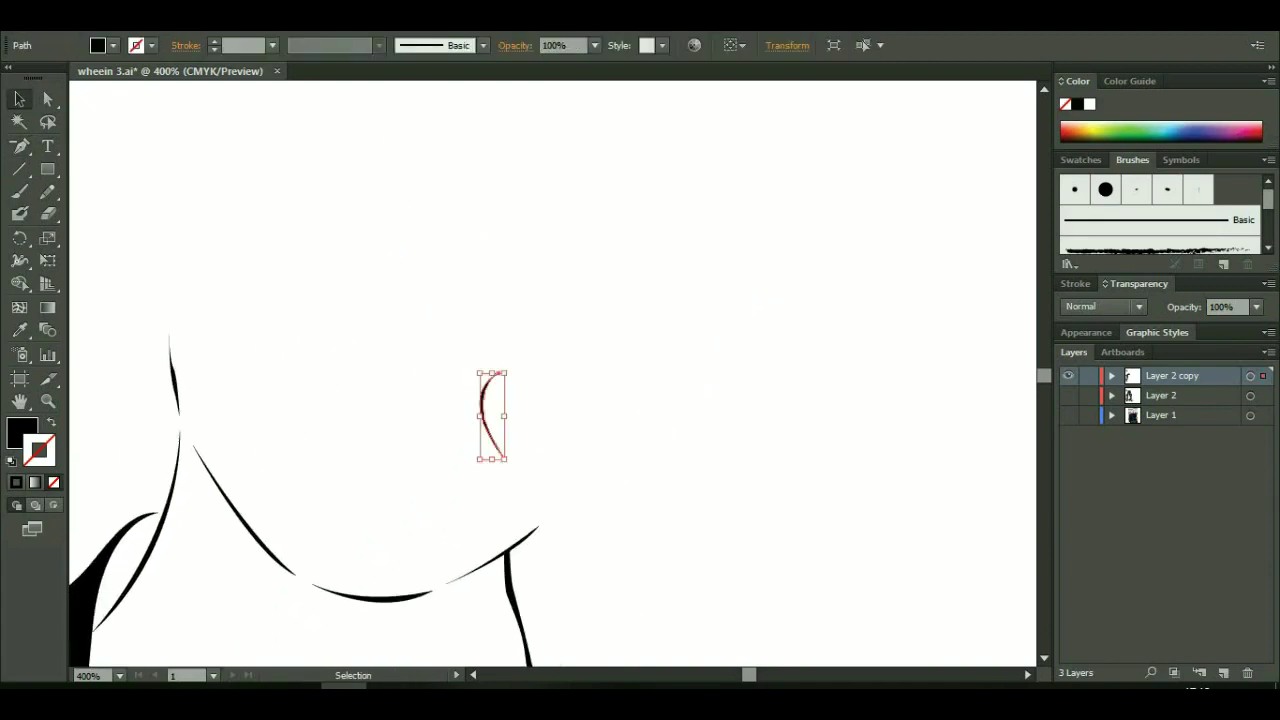
key("ctrl+shift+a")
key("ctrl+shift+a")
key("p")
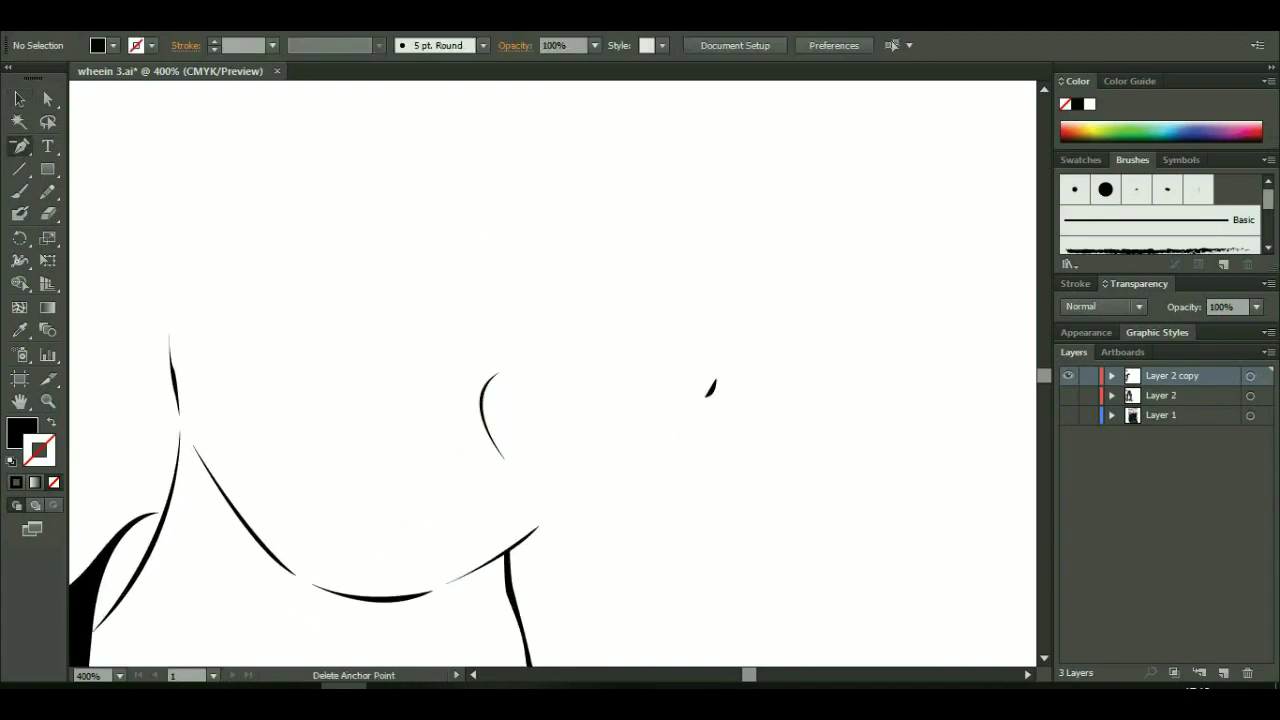
- Draw a short tapered mark above the cheek curve and a small arched stroke just above that mark
left_click(502, 259)
left_click(494, 276)
key("v")
key("ctrl+shift+a")
key("p")
left_click(524, 214)
left_click(544, 234)
key("v")
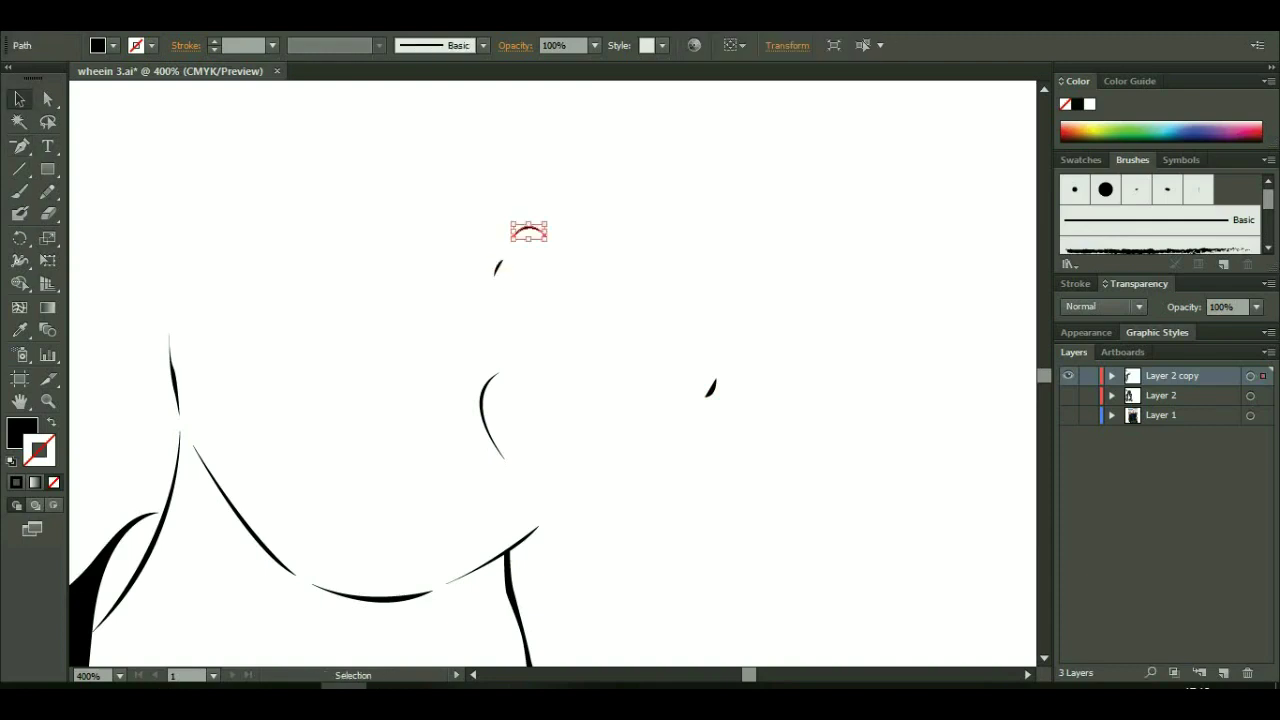
key("ctrl+shift+a")
- Draw a wavy tapered stroke descending toward the side of the face above the small outer mark
key("p")
left_click_drag(708, 282, 738, 286)
left_click(768, 342)
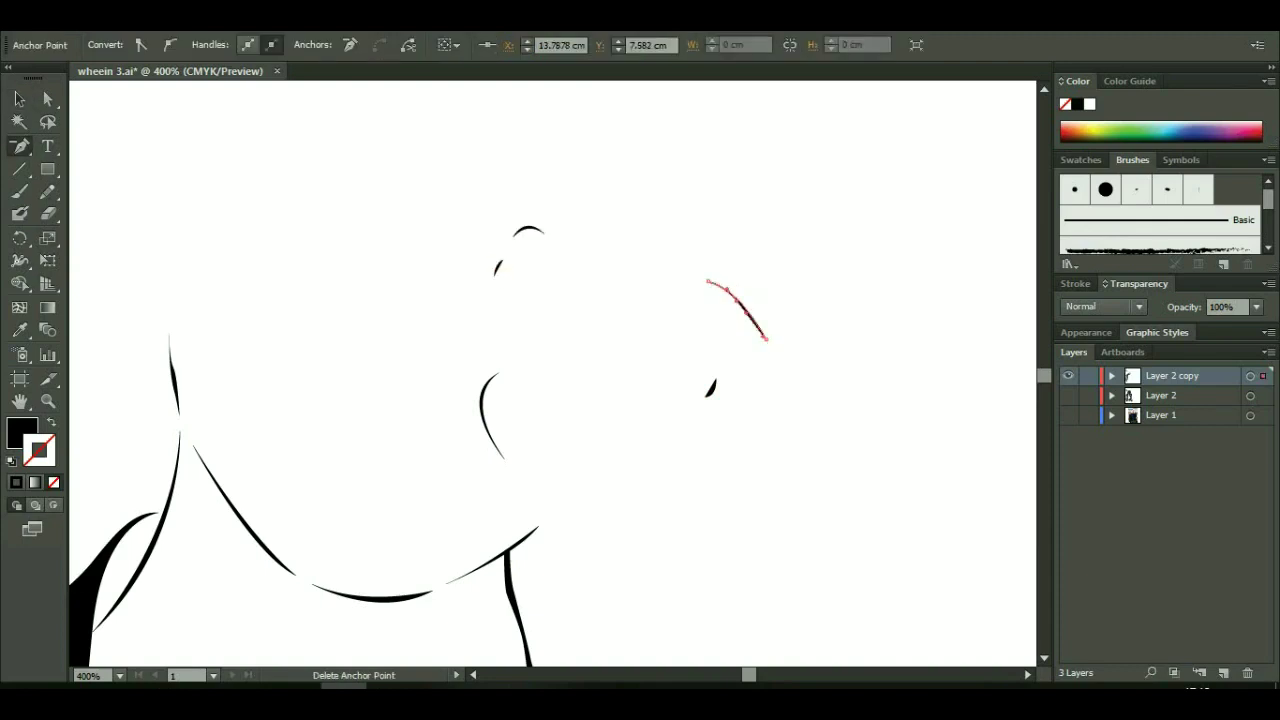
key("v")
key("ctrl+shift+a")
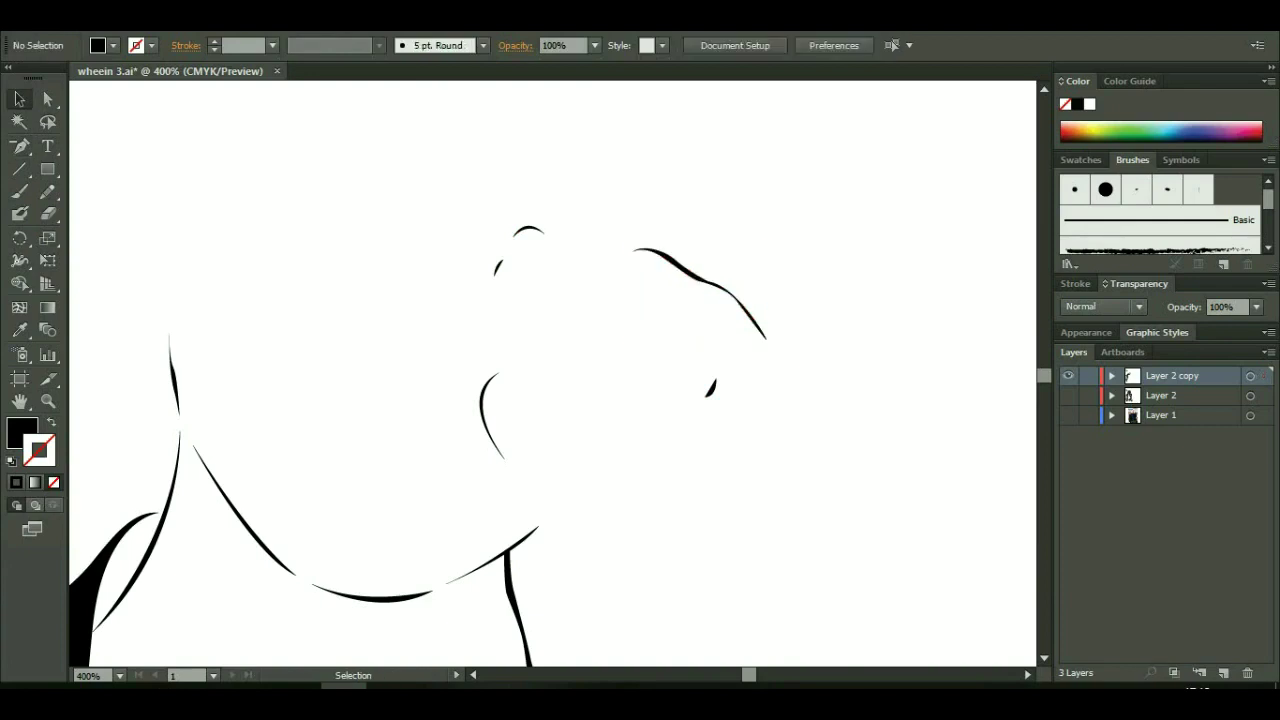
- Draw a second small arched stroke beside the first one
left_click(558, 233)
left_click_drag(596, 234, 600, 226)
key("v")
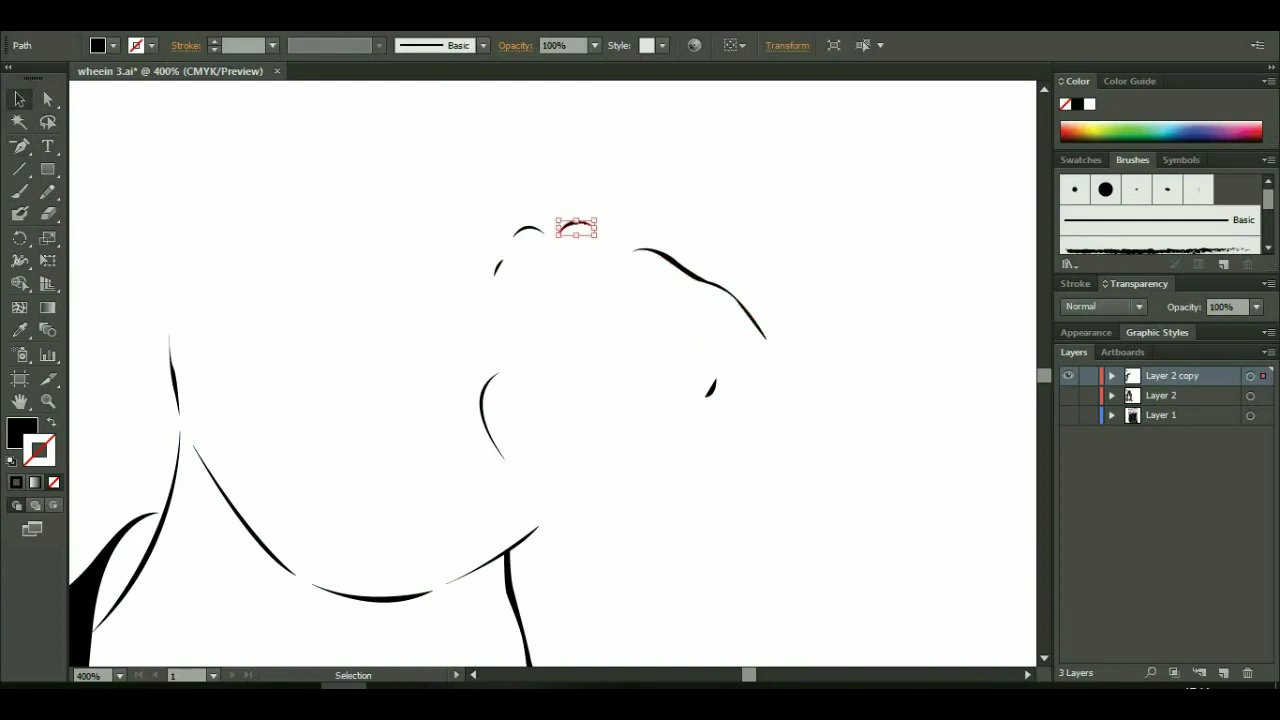
key("ctrl+shift+a")
- Draw a solid black tapered eyebrow above the two small arched strokes
key("p")
left_click(653, 219)
left_click(626, 193)
left_click_drag(549, 181, 515, 171)
key("minus")
left_click(590, 200)
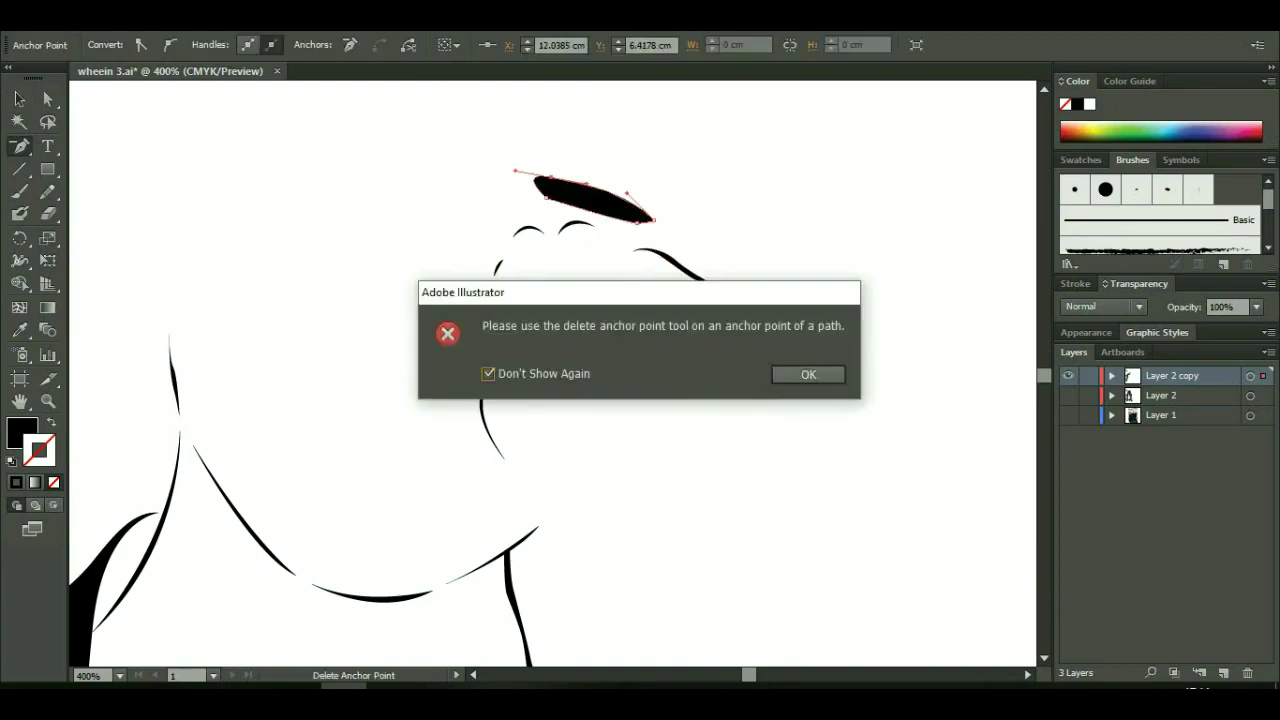
key("Return")
key("v")
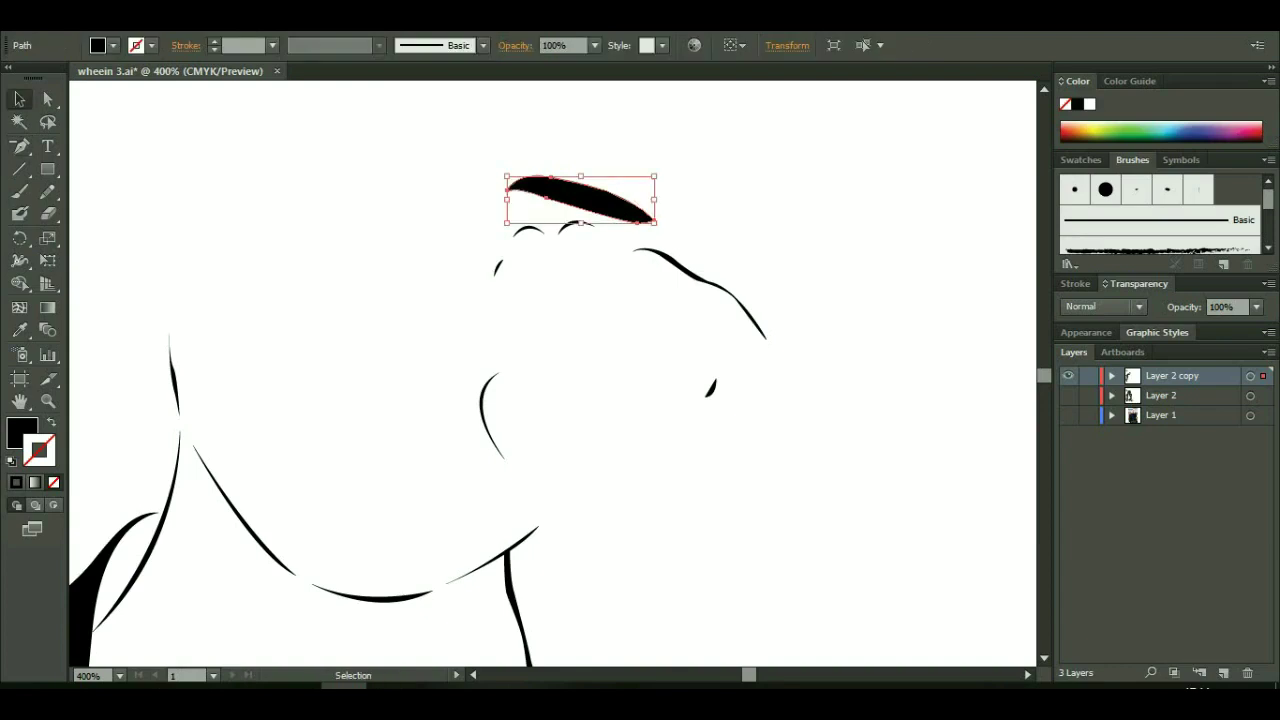
key("ctrl+shift+a")
- Draw the other solid black eyebrow, tapering toward the outer side of the face
key("minus")
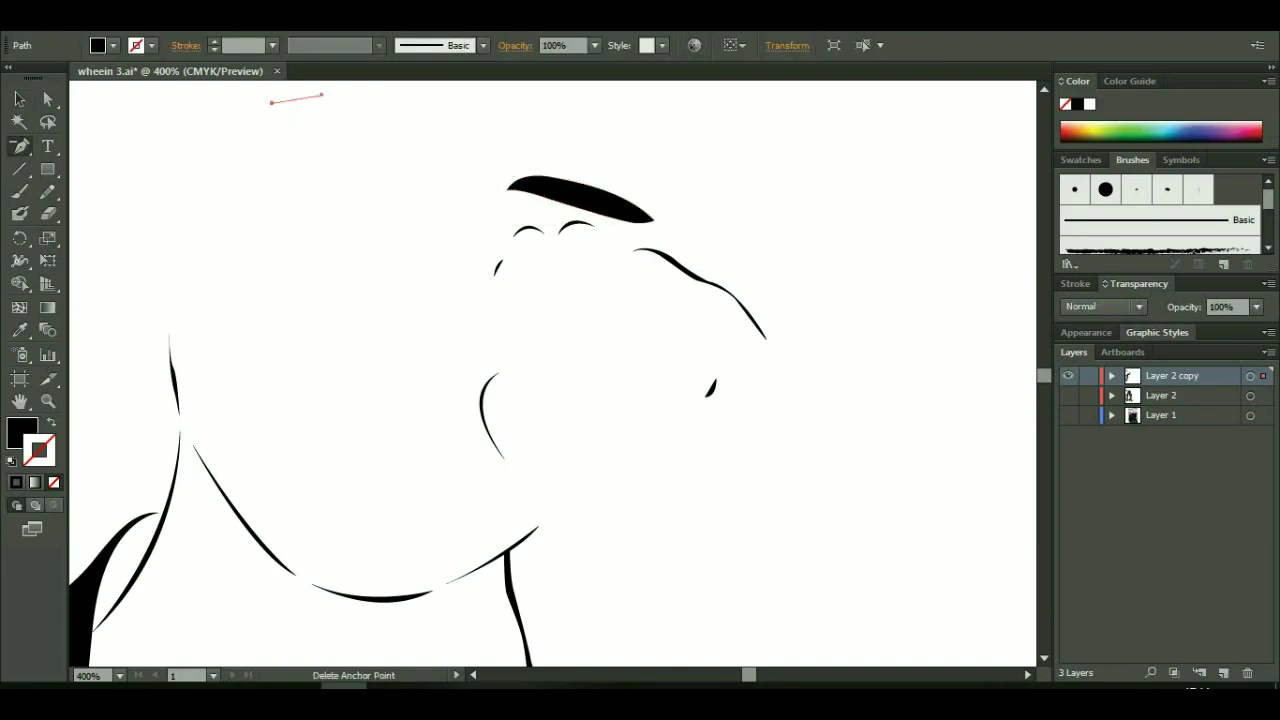
left_click(426, 160)
left_click(272, 102)
key("v")
key("ctrl+shift+a")
- Draw a thin tapered eyelid crease below the second eyebrow
key("minus")
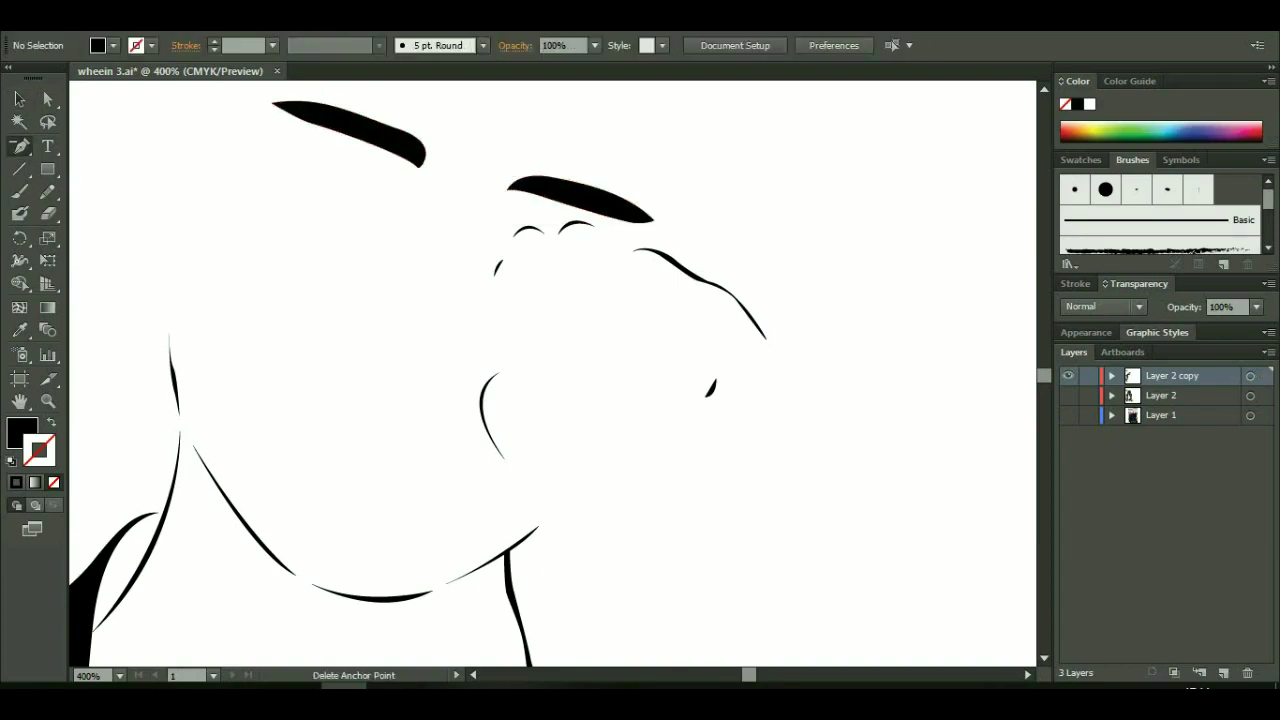
left_click(273, 174)
left_click(377, 205)
key("v")
key("ctrl+shift+a")
- Draw the solid black closed-eye shape directly beneath the thin eyelid crease
key("p")
left_click(392, 212)
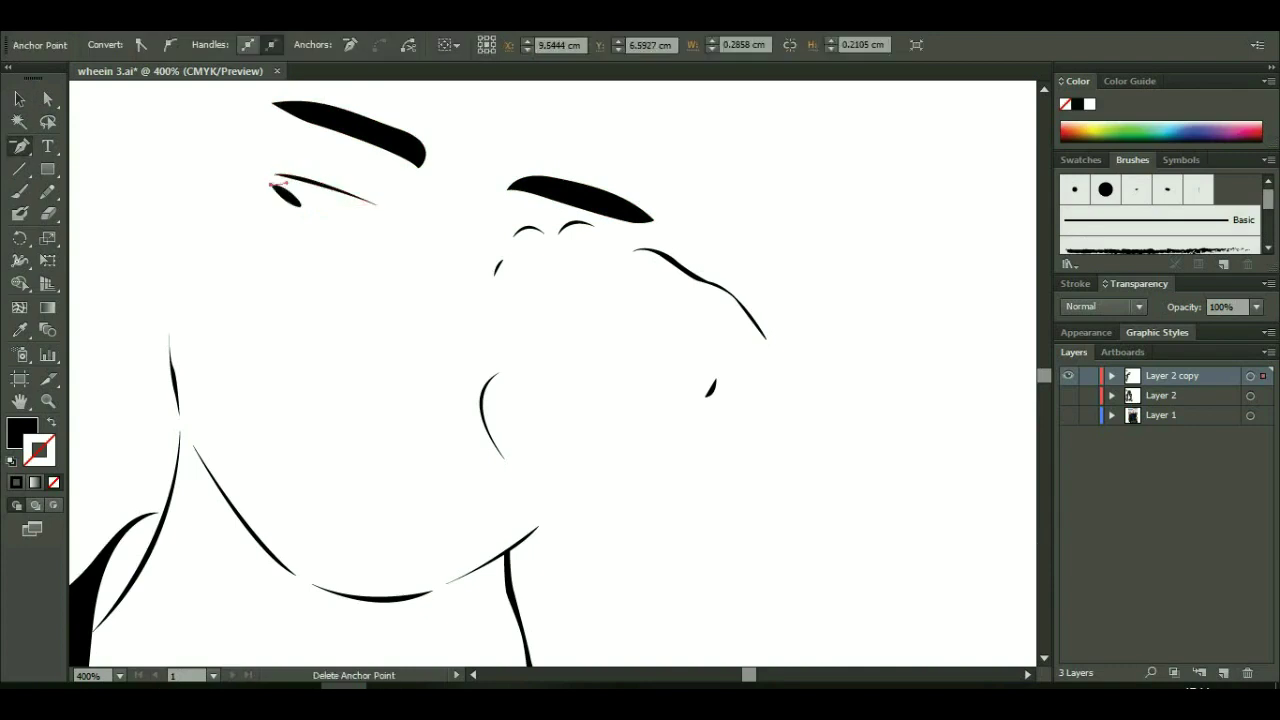
left_click(272, 184)
key("v")
key("ctrl+shift+a")
- Draw the lower outline of the nose with both nostrils as one filled black path
key("p")
left_click(359, 331)
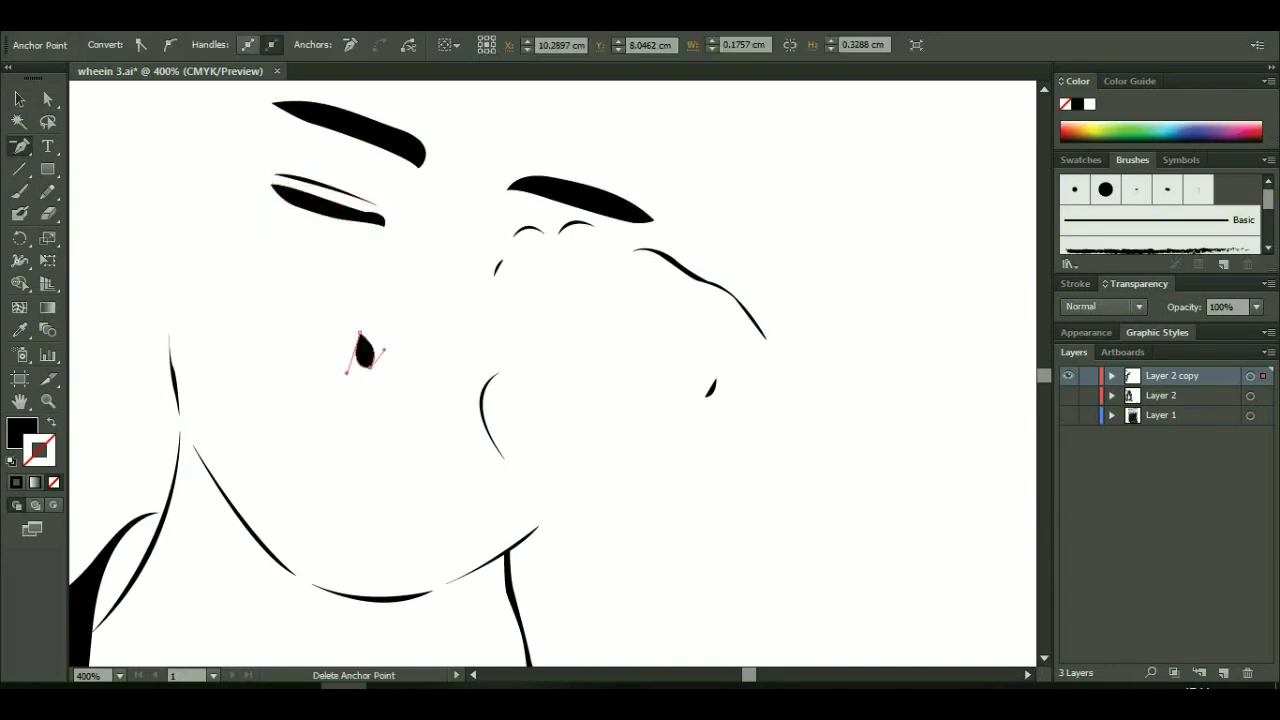
left_click(398, 388)
left_click(466, 353)
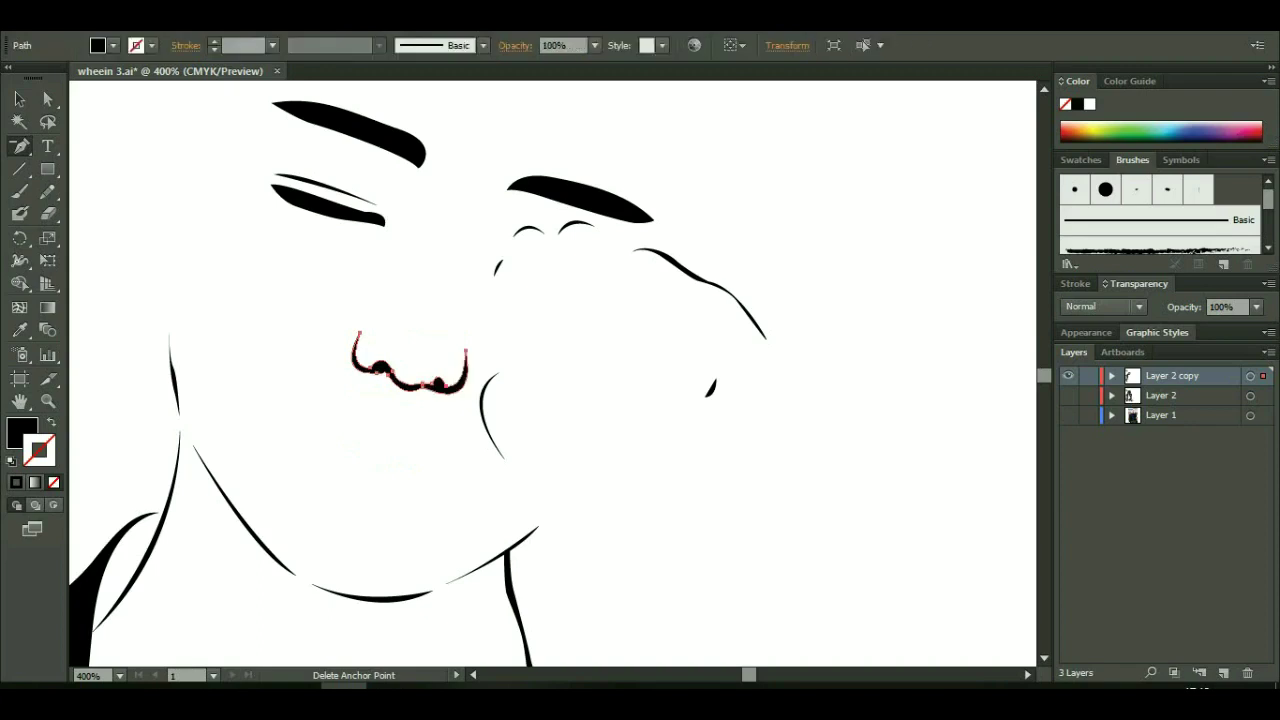
key("v")
key("ctrl+shift+a")
- Draw the solid black upper lip below the nose
key("p")
left_click_drag(406, 466, 417, 466)
left_click(290, 439)
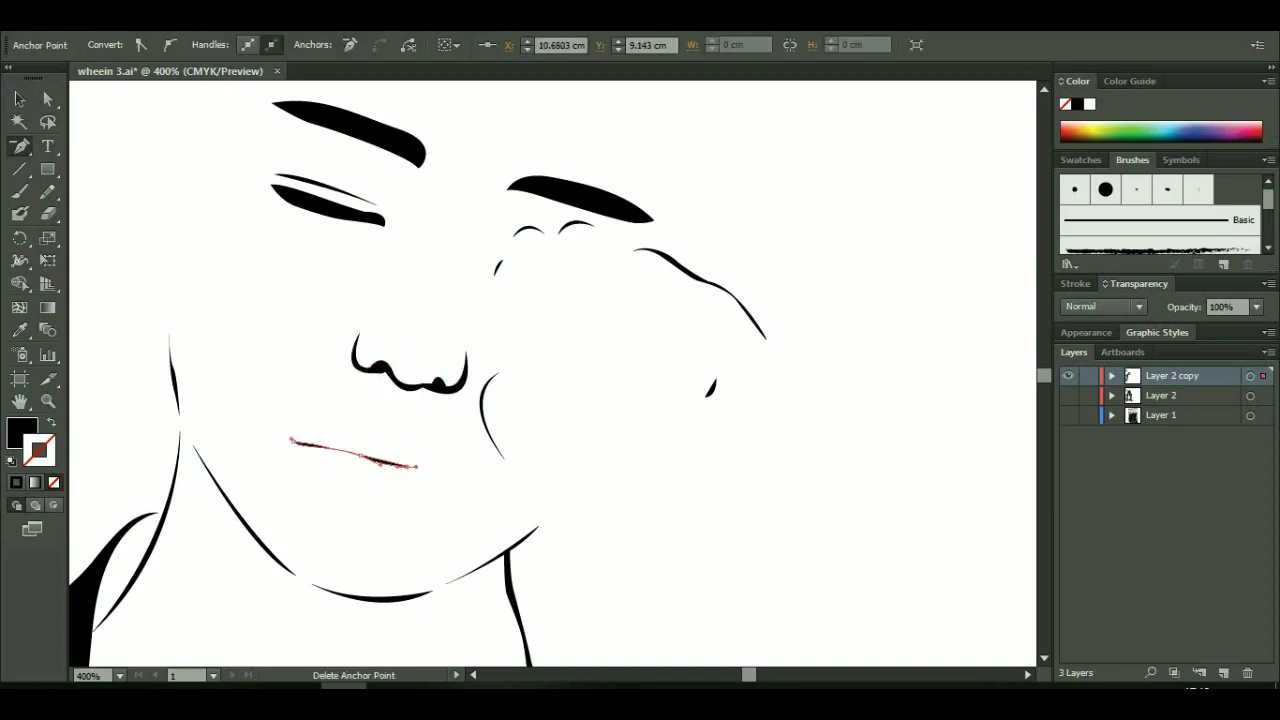
left_click(460, 480)
key("Return")
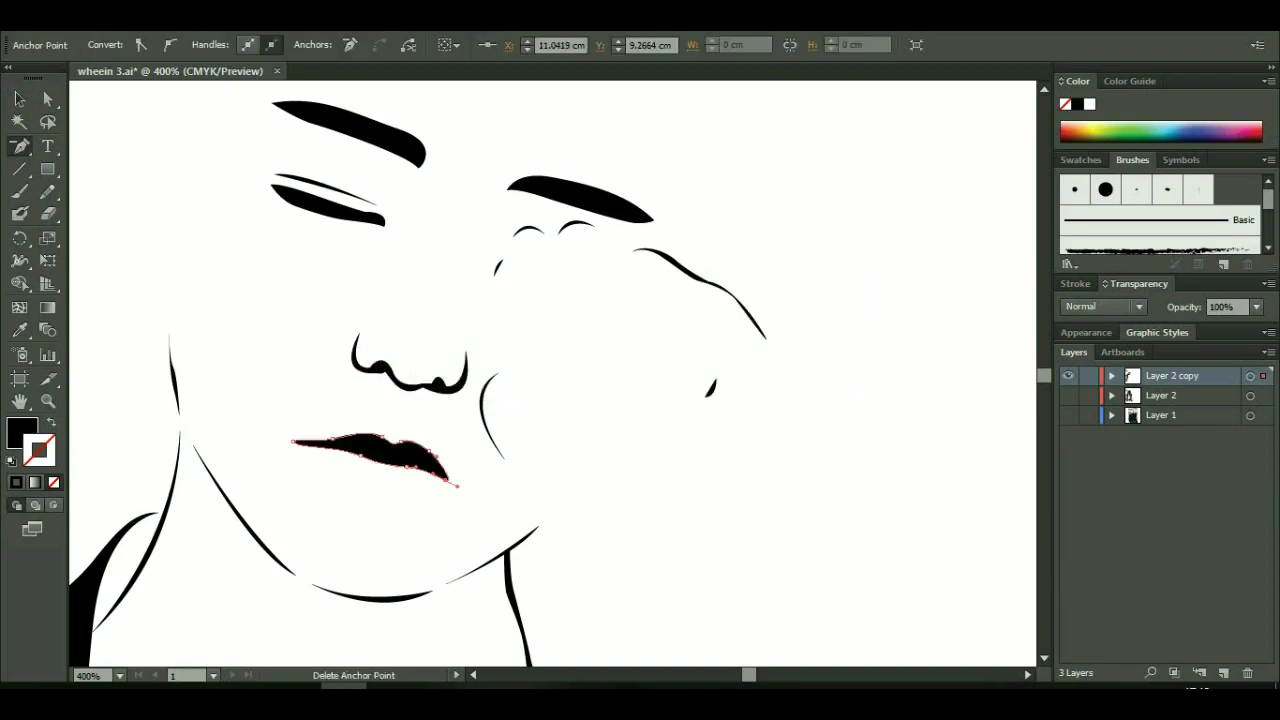
key("v")
key("ctrl+shift+a")
- Draw the solid black lower lip, leaving a thin white gap beneath the upper lip
key("p")
left_click(305, 455)
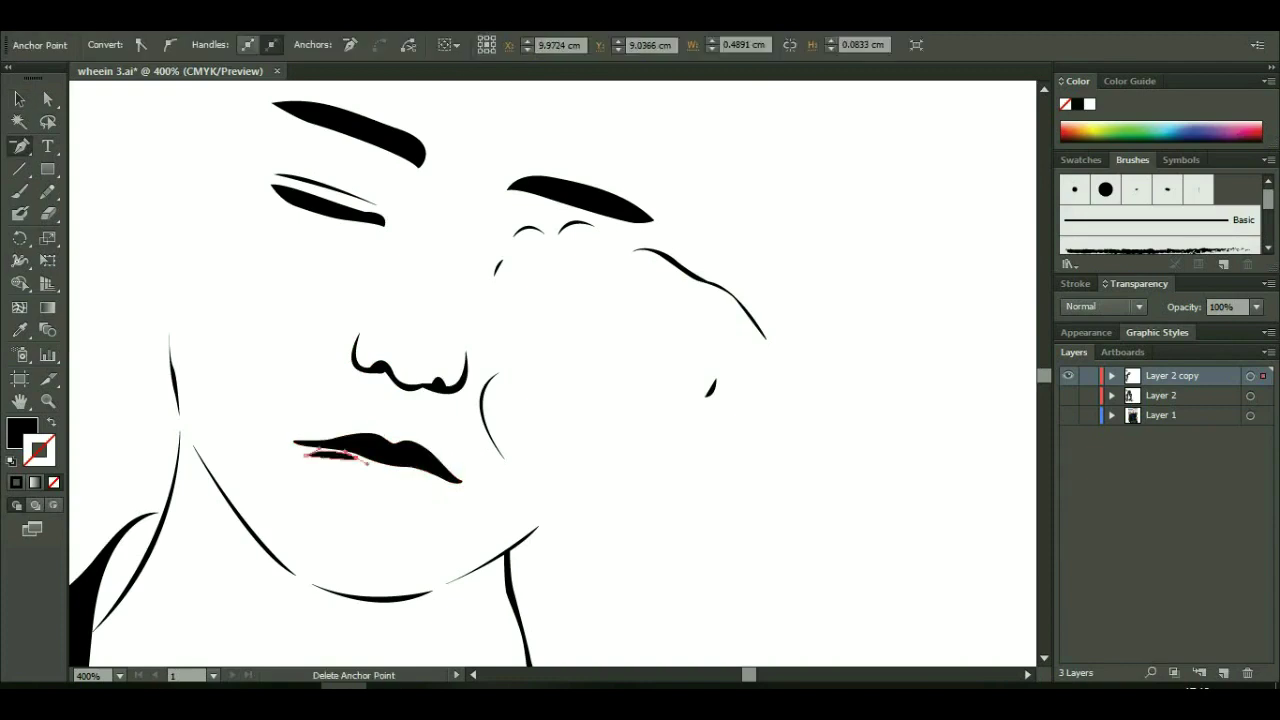
left_click(437, 492)
key("v")
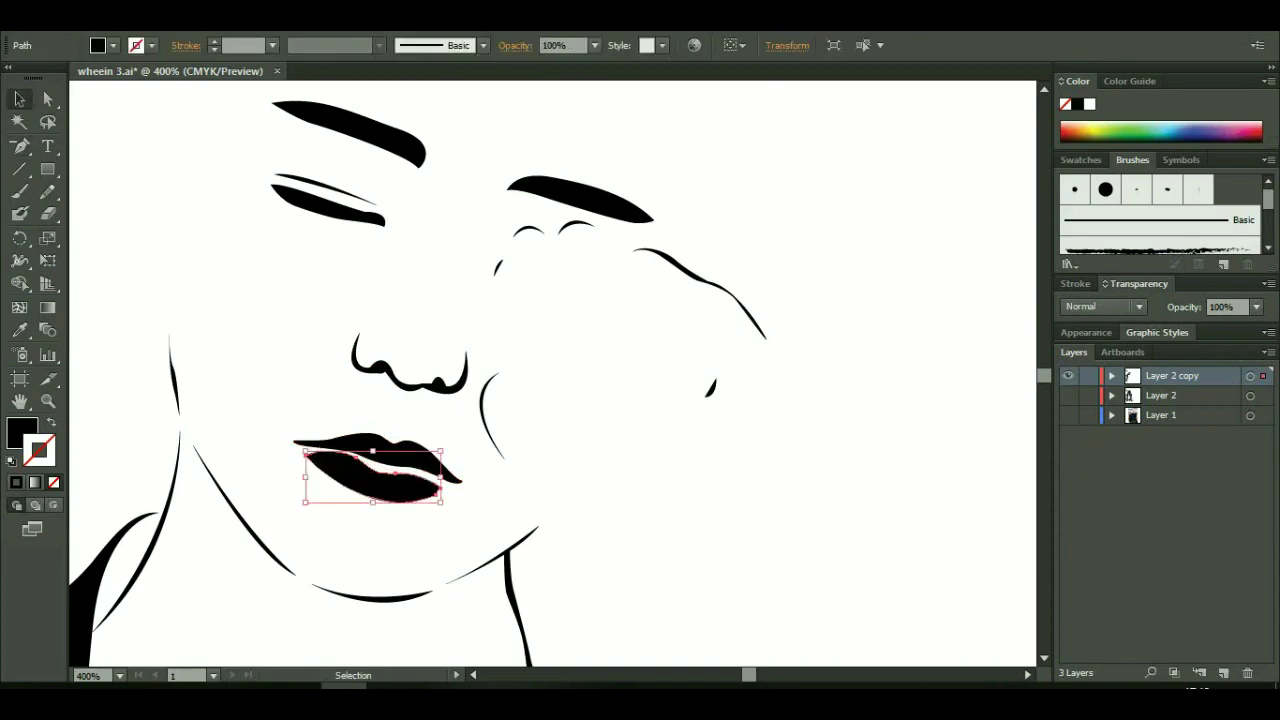
key("ctrl+shift+a")
- Draw the long tapered upper lid line of the open eye, below the wavy crease stroke
key("p")
left_click(660, 287)
left_click(755, 385)
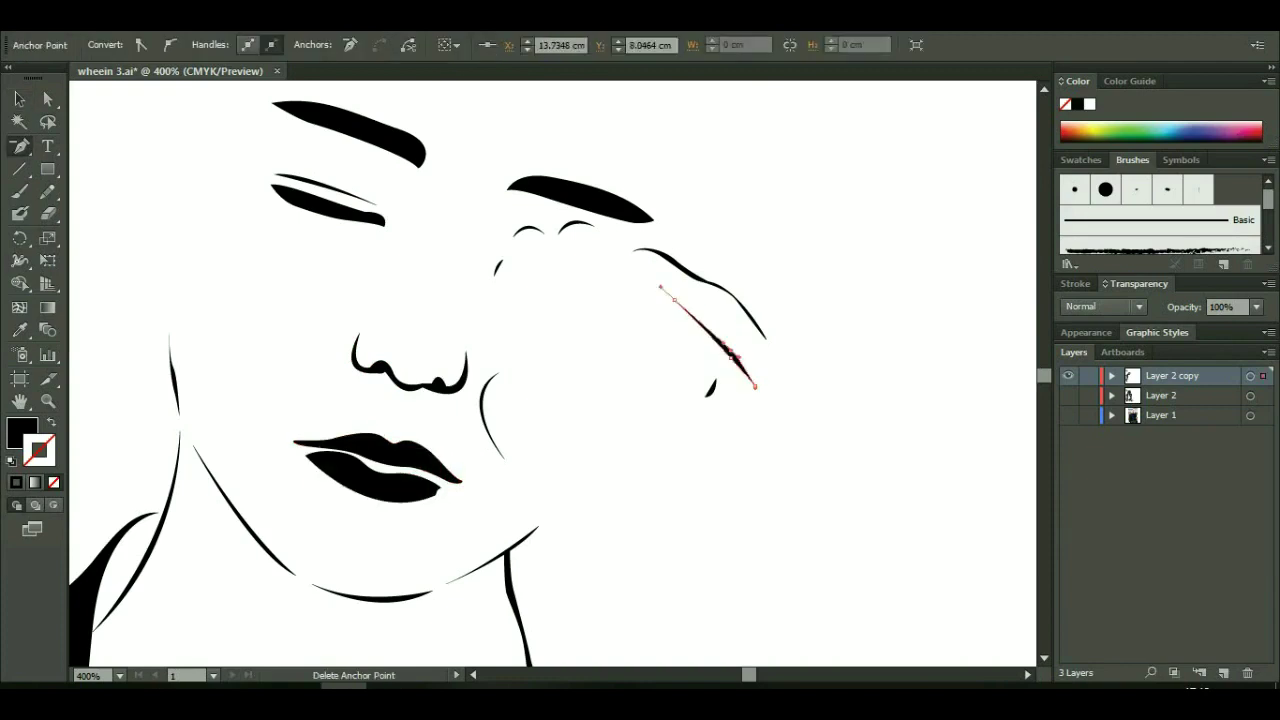
key("v")
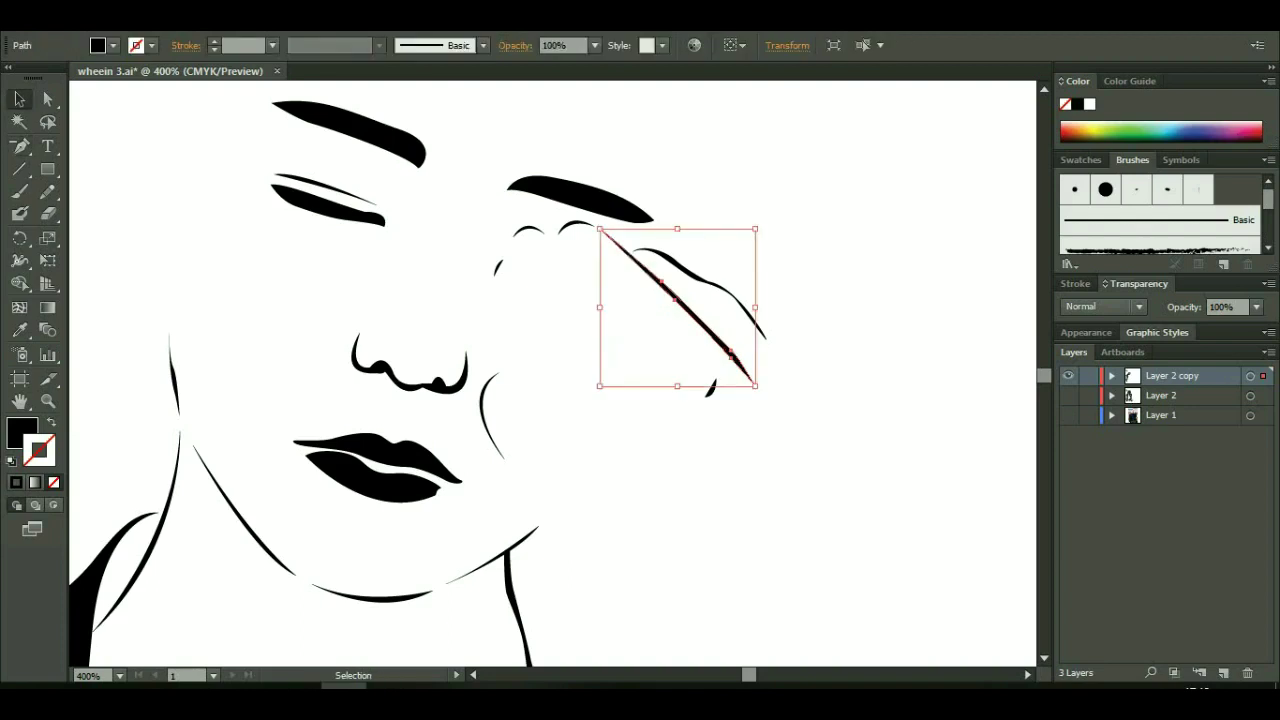
key("ctrl+shift+a")
- Draw the solid black iris of the open eye against its upper lid line
left_click(656, 283)
left_click(613, 318)
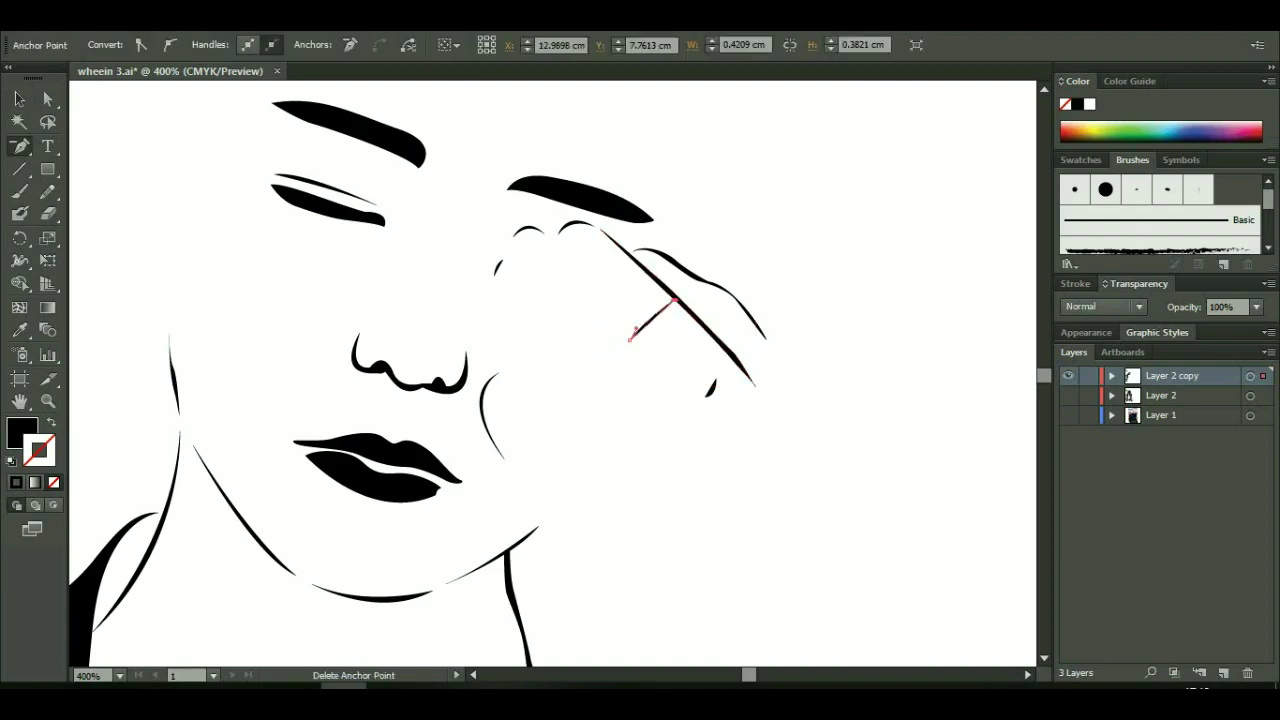
left_click(628, 339)
left_click(672, 300)
left_click(656, 283)
key("v")
key("ctrl+shift+a")
- Draw the thin curved lower lid line of the open eye along the iris's lower edge
key("p")
left_click(646, 357)
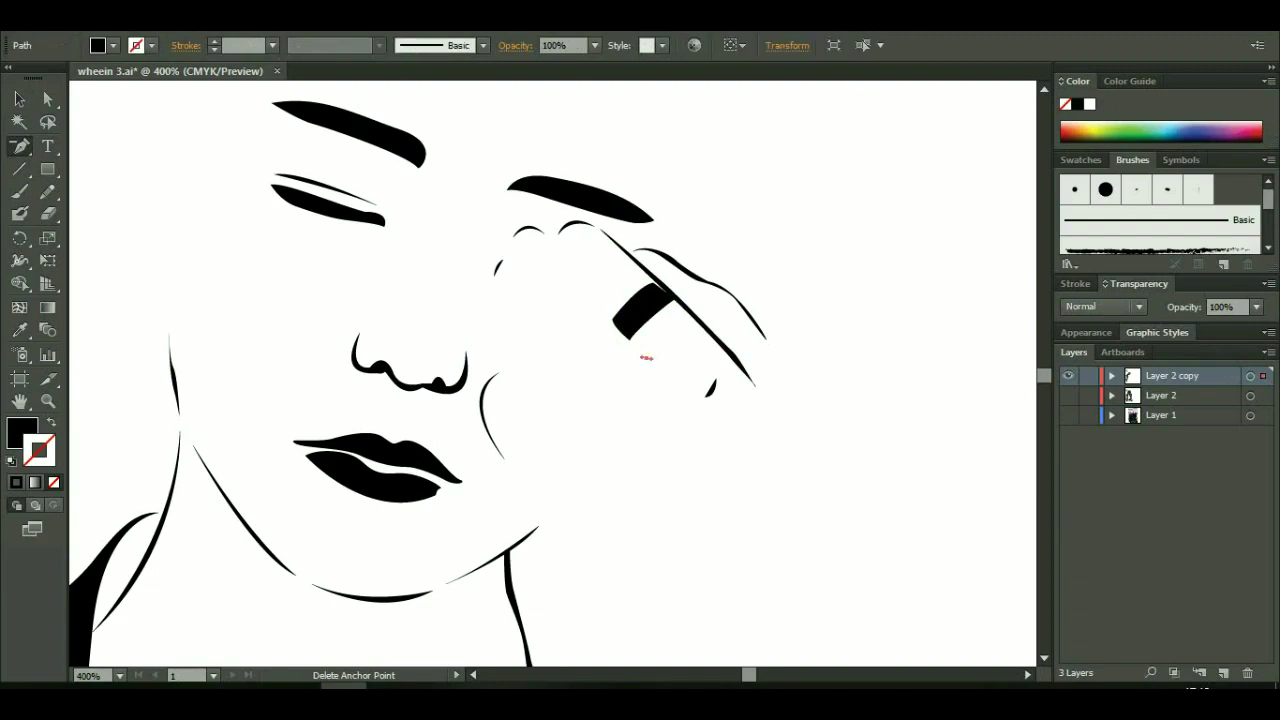
left_click(559, 243)
key("v")
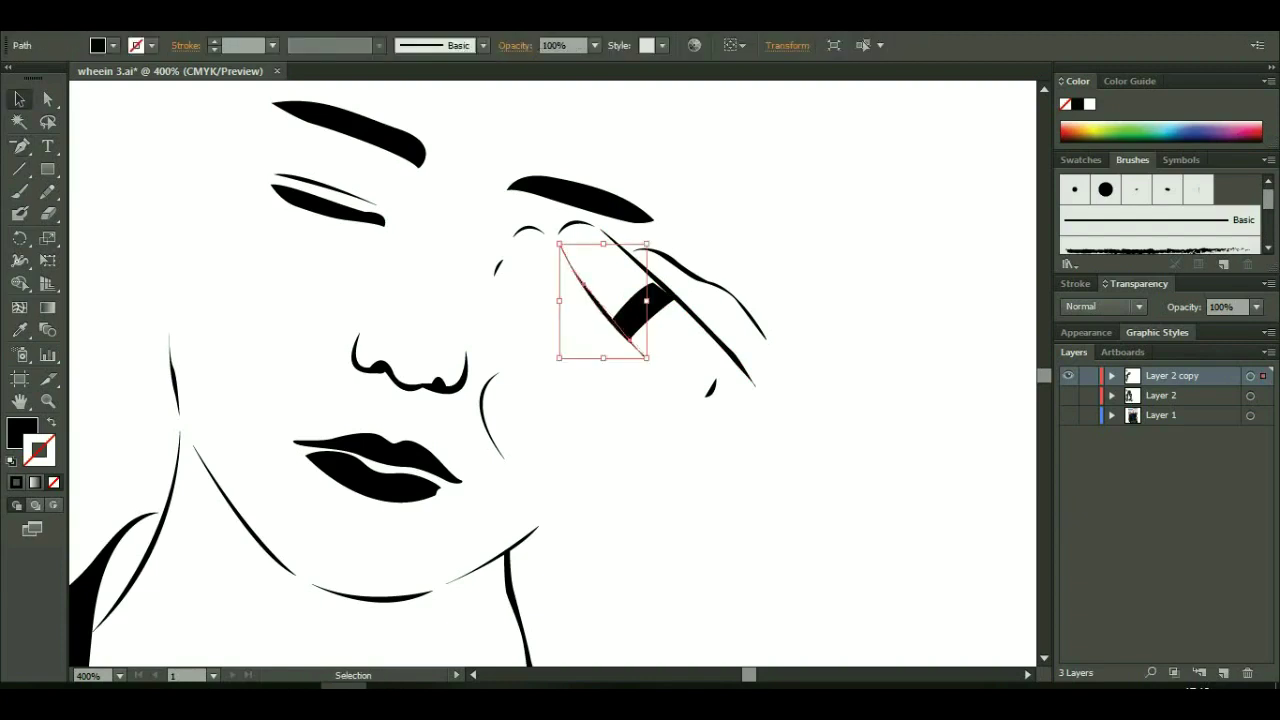
- Draw a long tapered black finger line curving down from the small mark above the nostril's outer side, past the short curved fingertip line
key("ctrl+shift+a")
key("p")
left_click(535, 414)
left_click(547, 443)
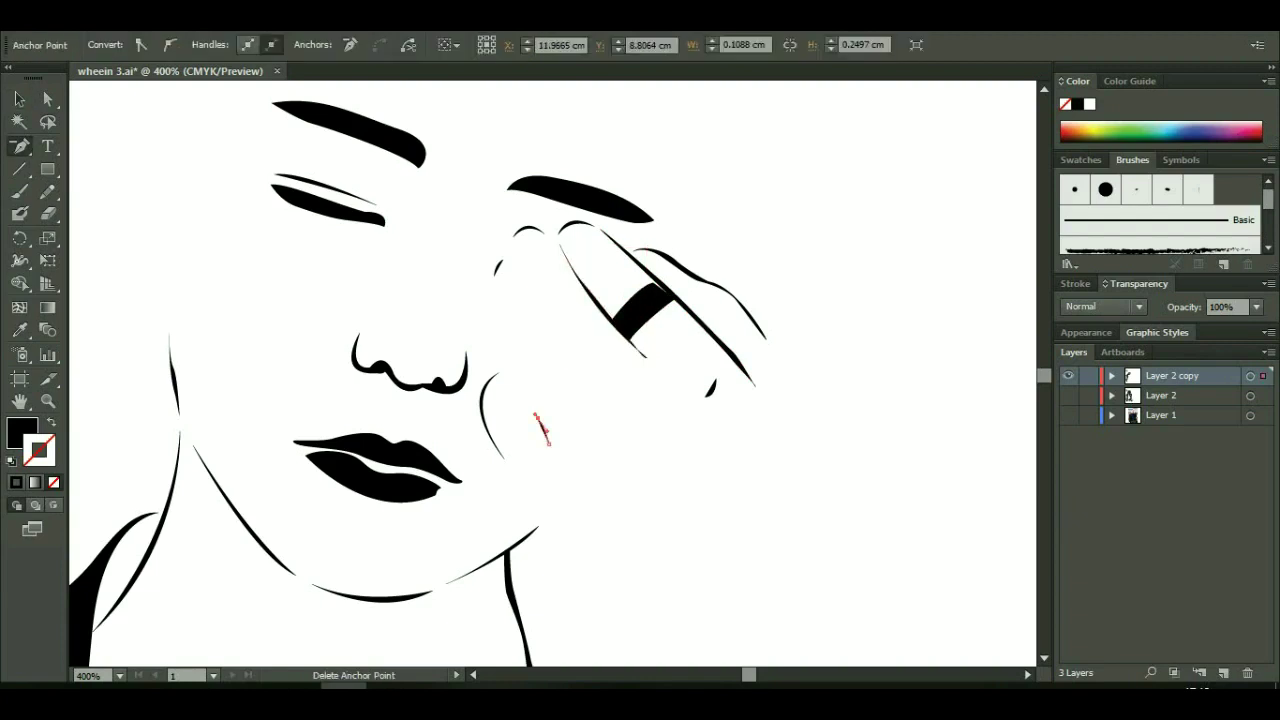
left_click(518, 389)
left_click(488, 285)
key("v")
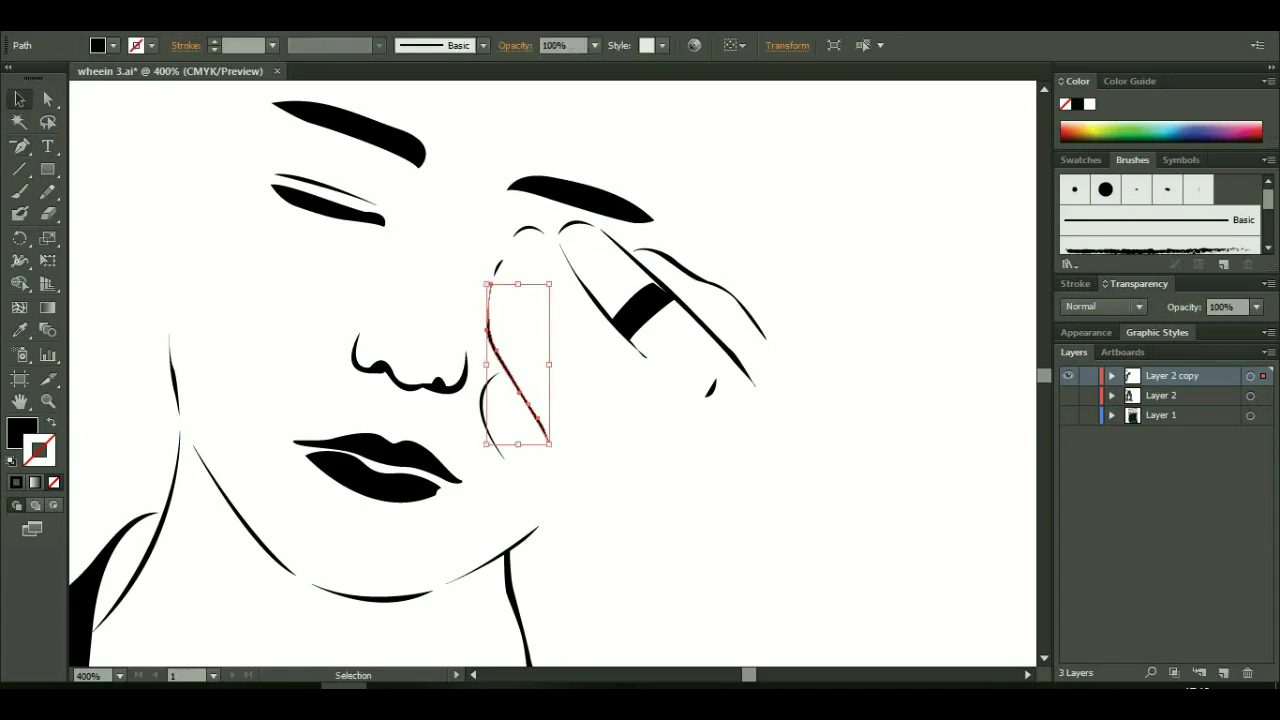
key("ctrl+shift+a")
- Draw a second tapered black finger line between the previous finger line and the iris shape, roughly parallel to it
key("minus")
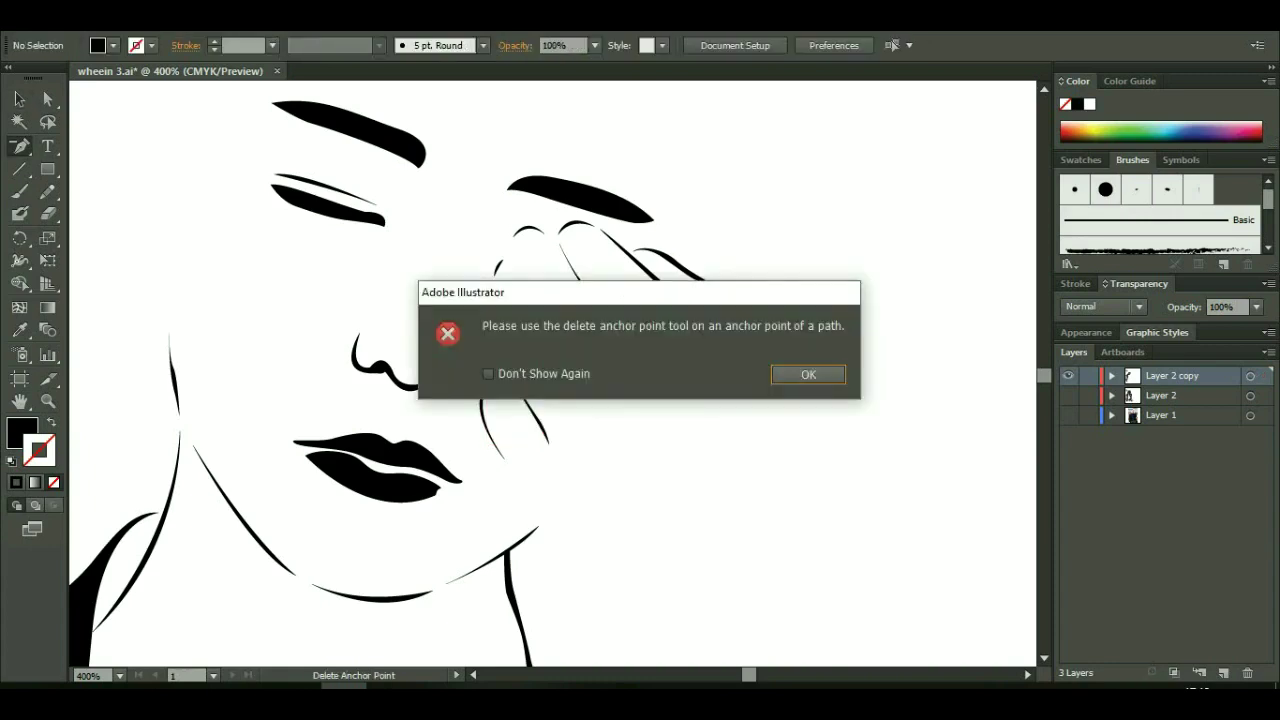
key("Return")
left_click(583, 387)
key("Return")
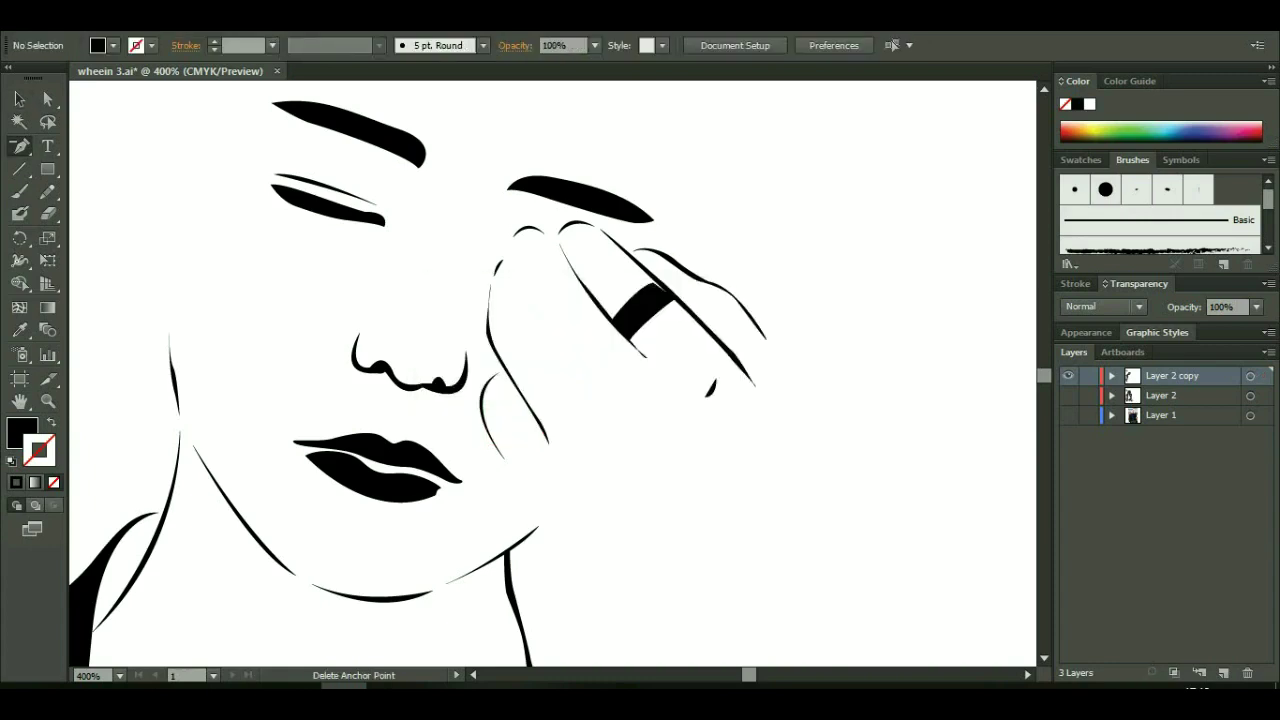
left_click(512, 288)
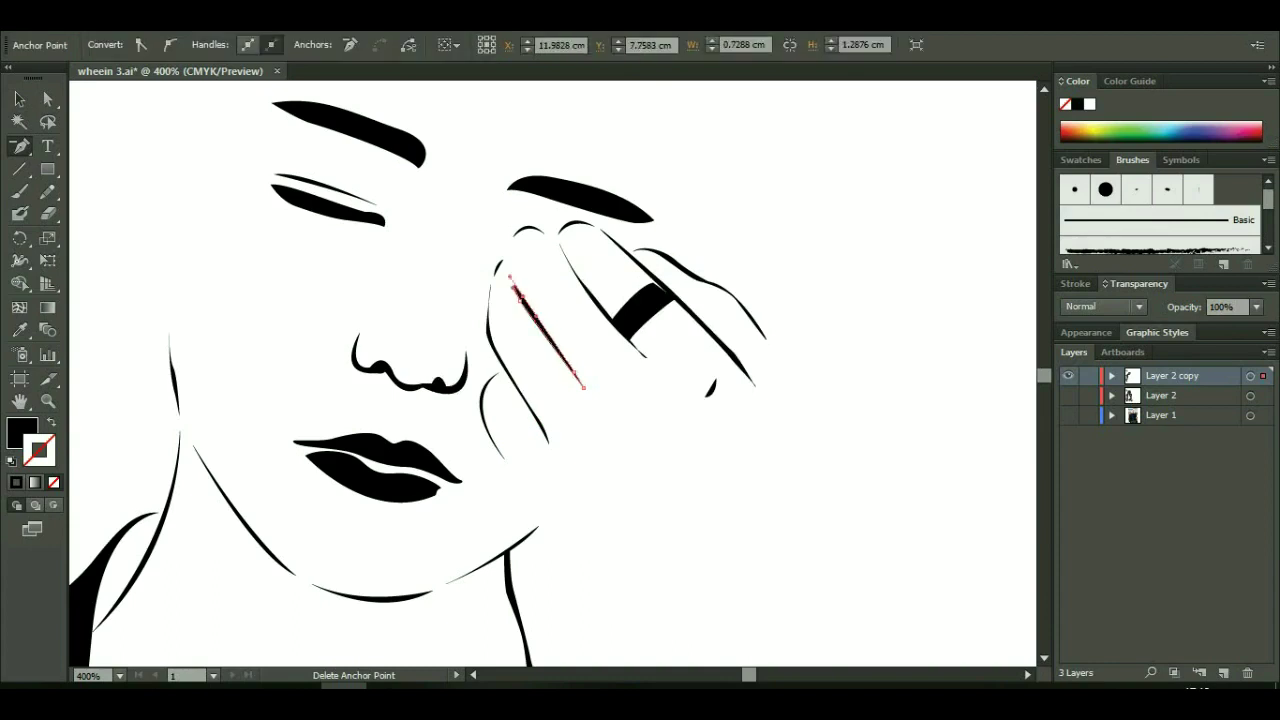
left_click(19, 98)
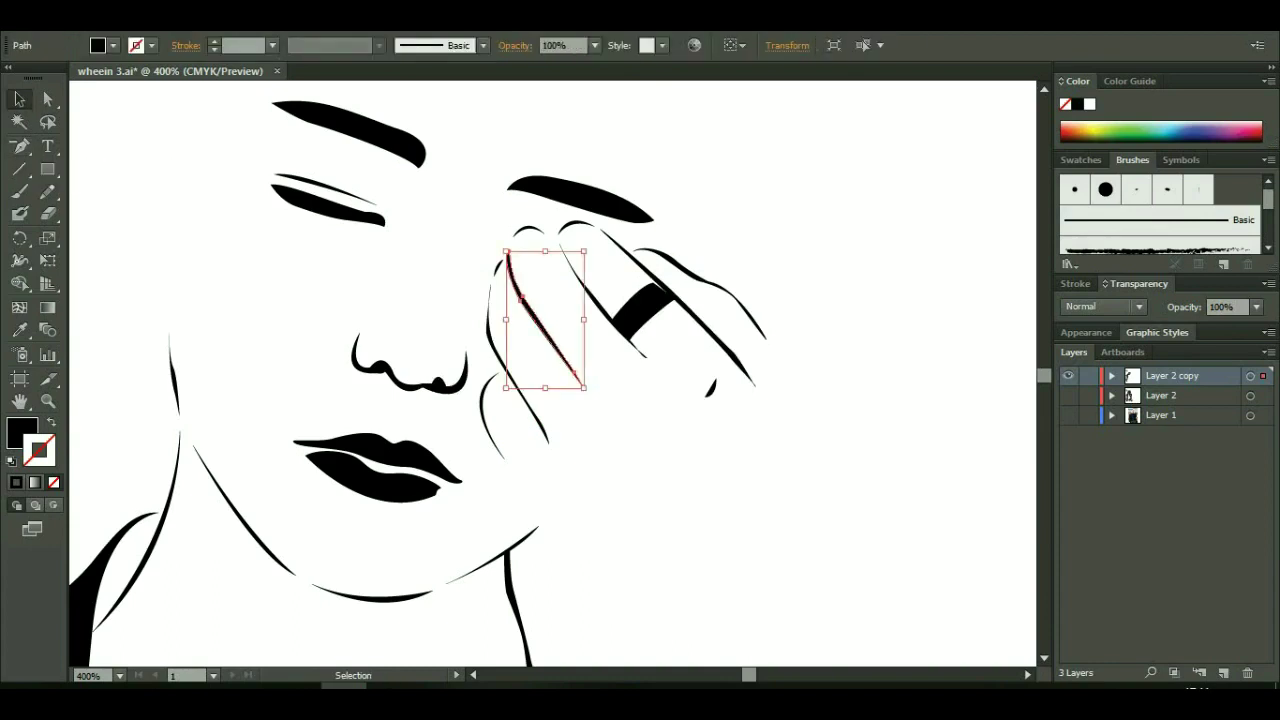
key("ctrl+shift+a")
- Draw a tapered black line for the lower edge of the hand, slanting down and away beside the neck
scroll(552, 372, "down", 4)
scroll(552, 372, "left", 1)
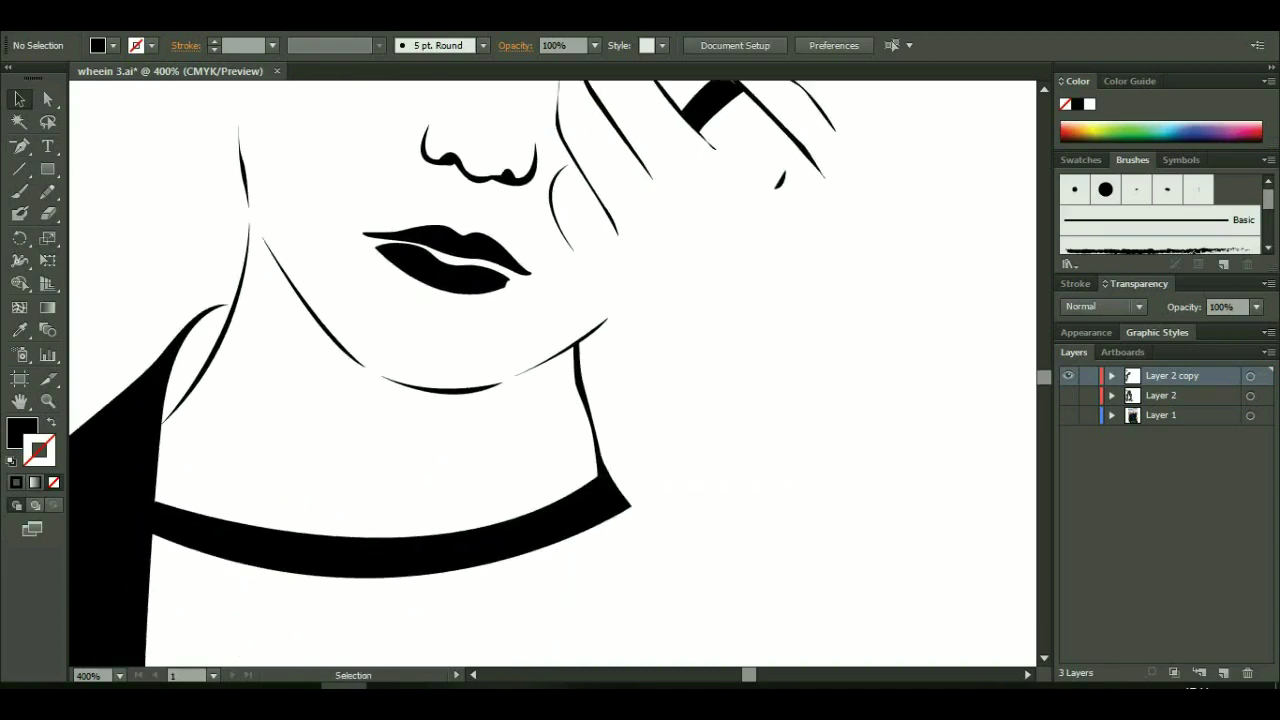
key("minus")
left_click(725, 463)
key("Return")
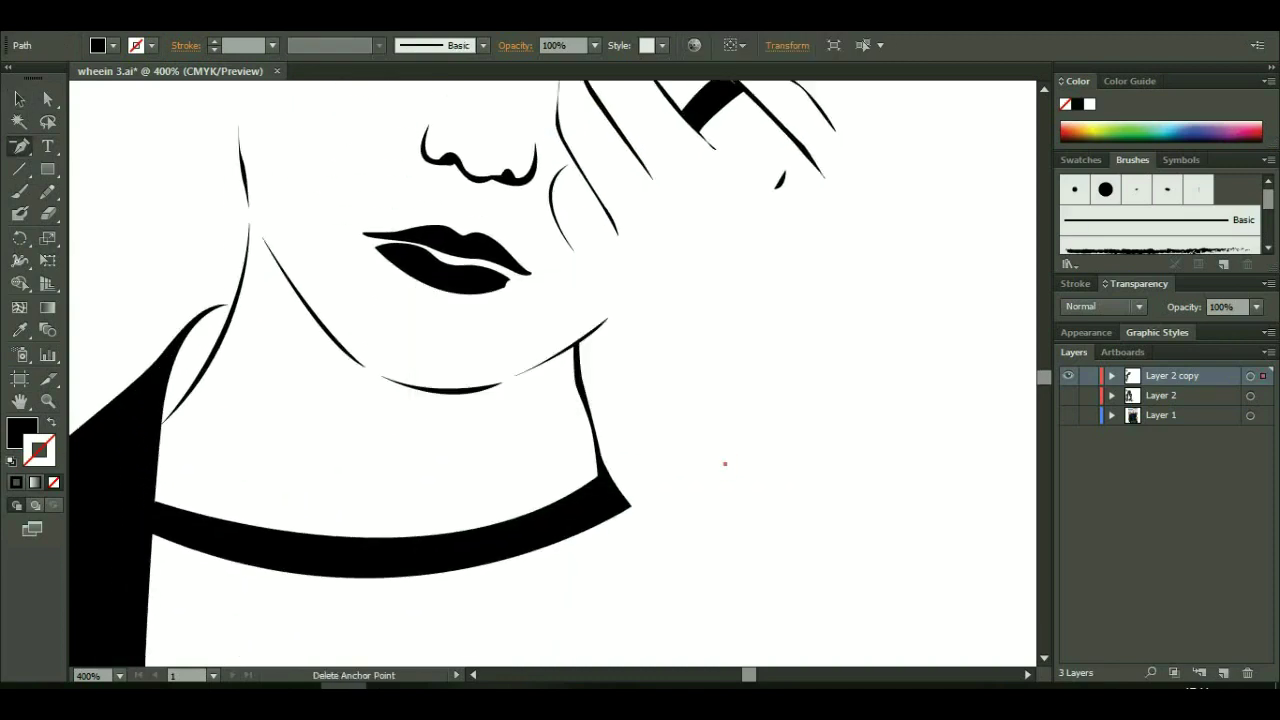
left_click(725, 463)
left_click(725, 463)
key("Return")
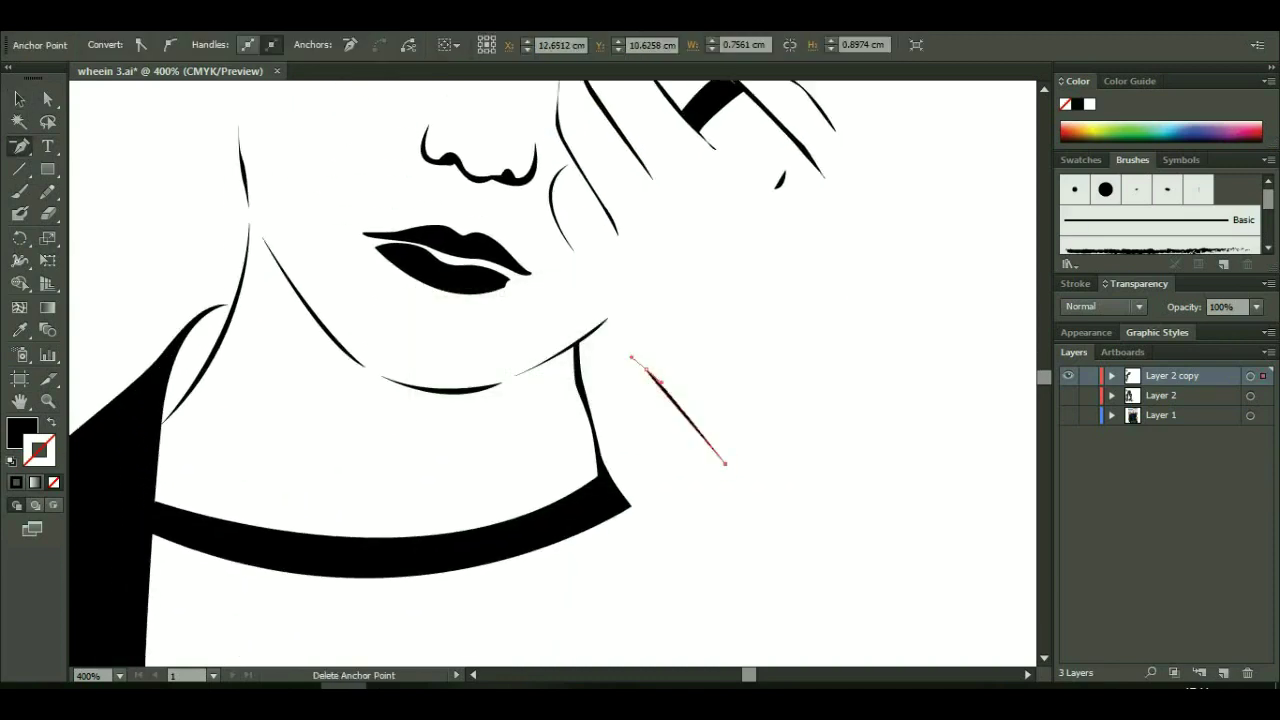
left_click(727, 460)
key("Return")
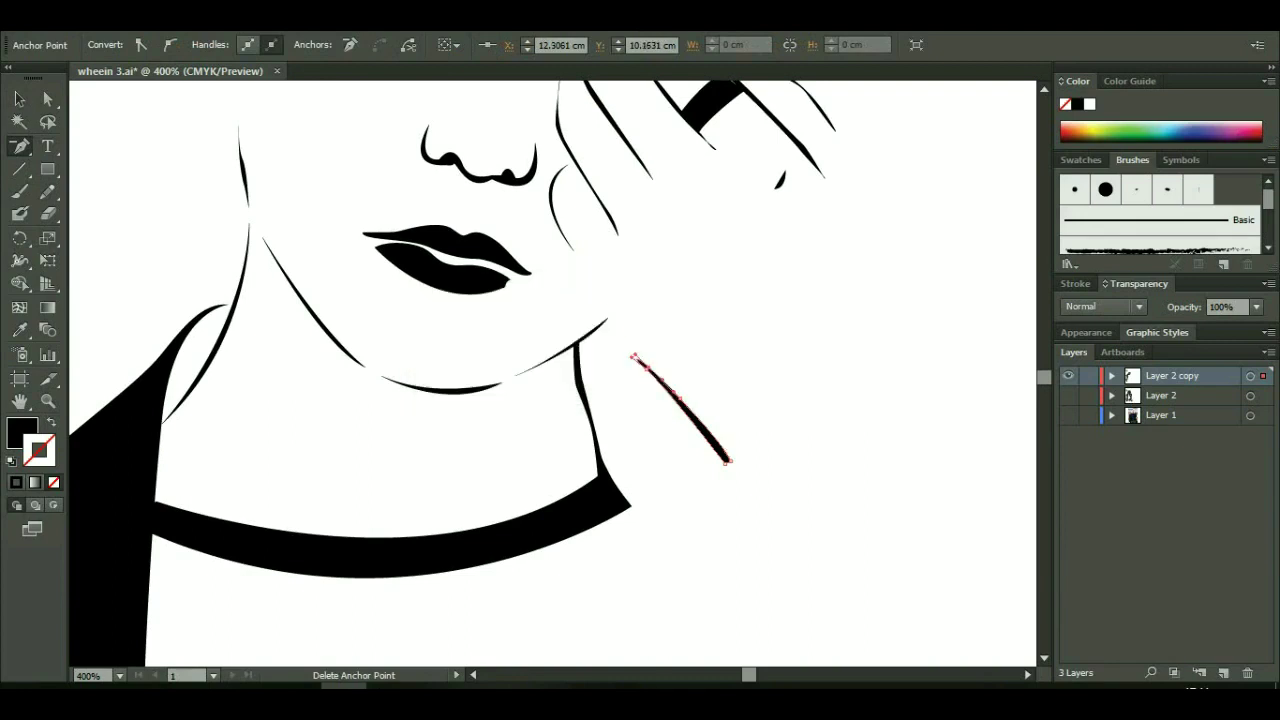
- Trace the inner edge of the coat front beneath the raised hand, from the collar down to the hem
key("ctrl+minus")
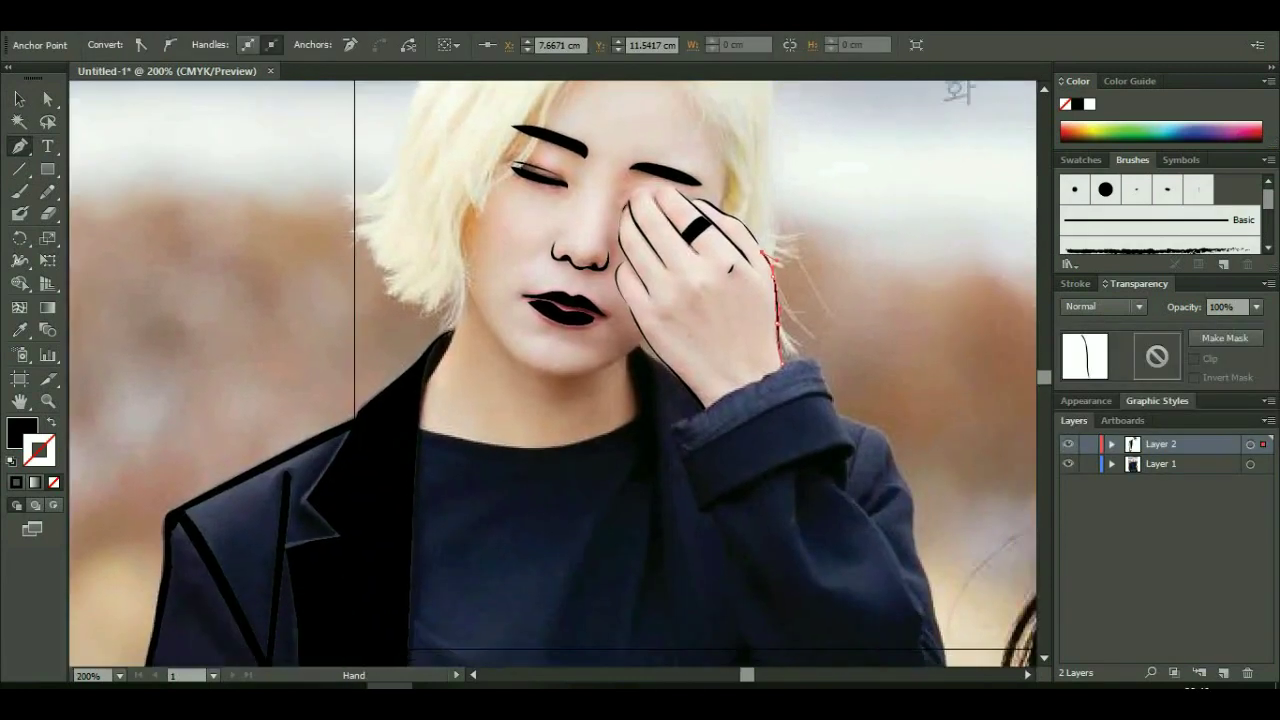
left_click_drag(573, 400, 623, 337)
key("ctrl+plus")
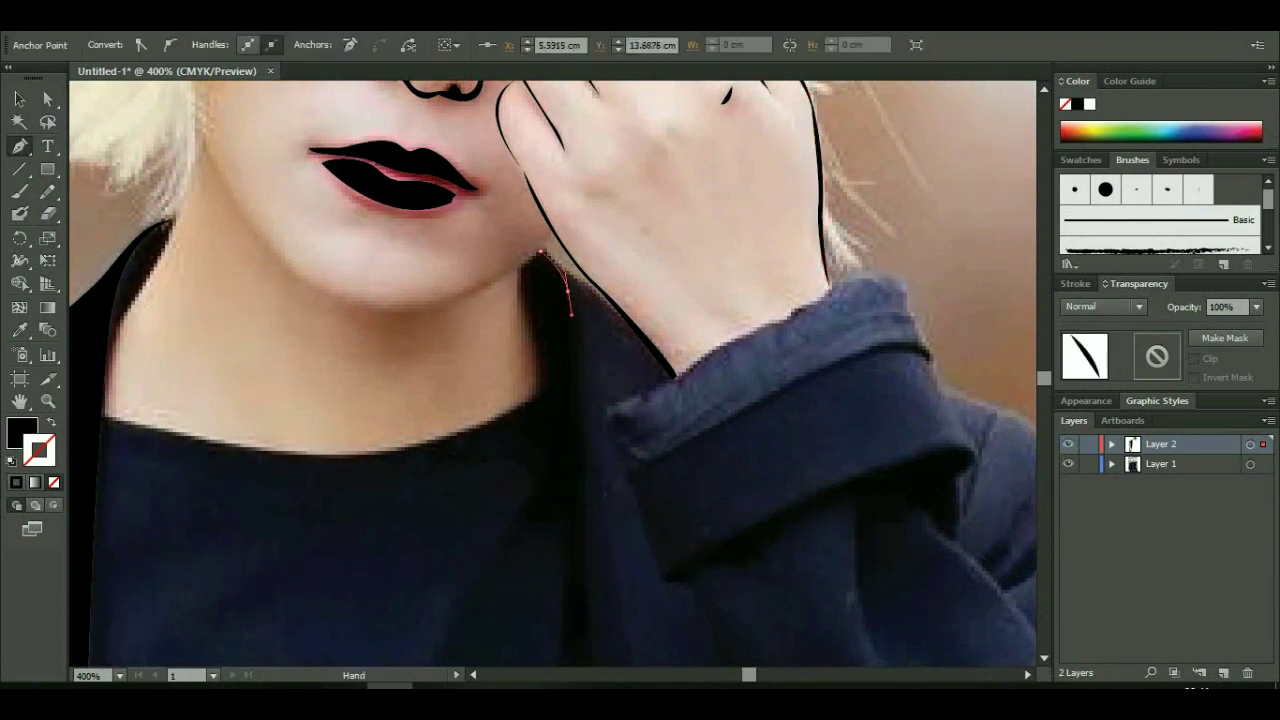
left_click_drag(600, 450, 575, 39)
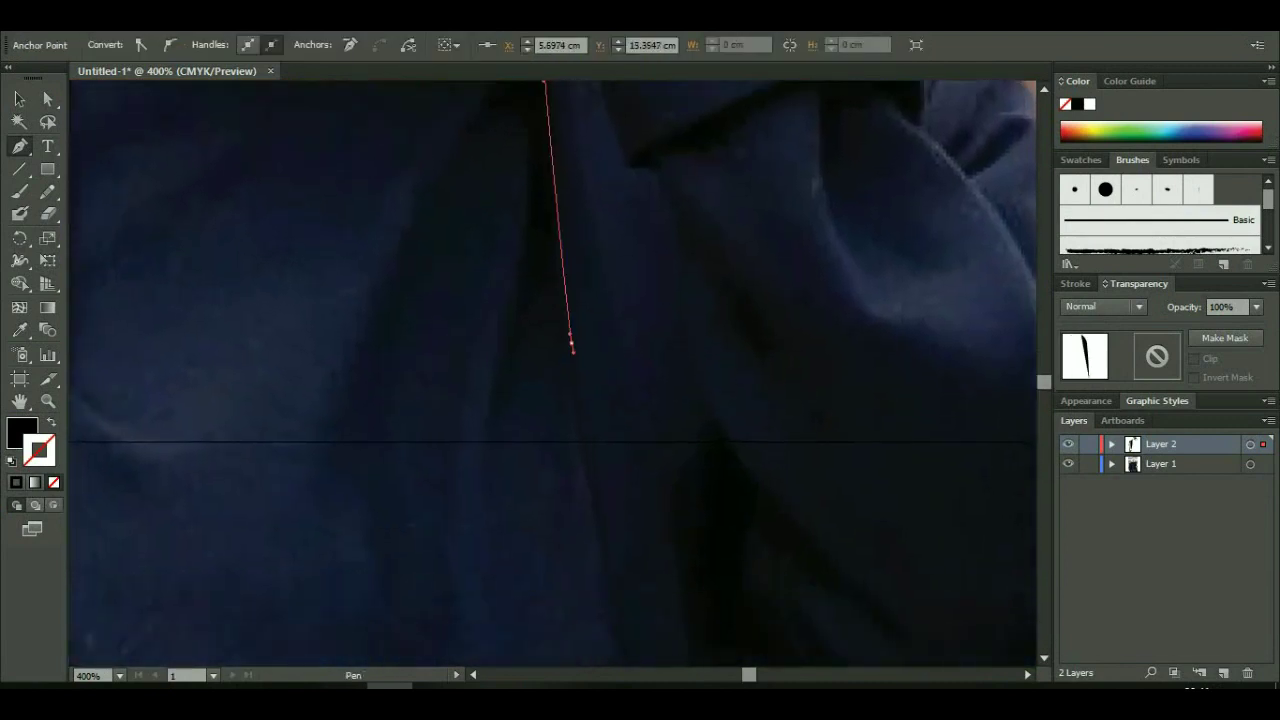
key("ctrl+minus")
key("ctrl+minus")
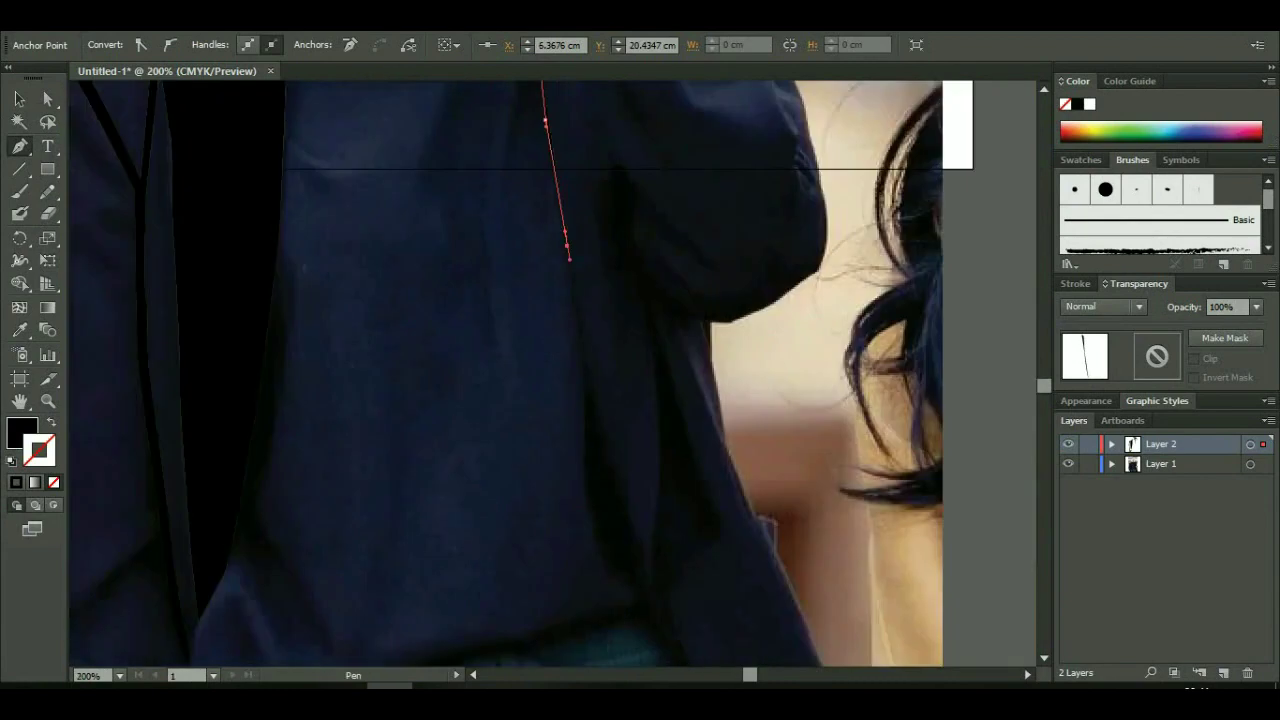
left_click_drag(600, 300, 549, 512)
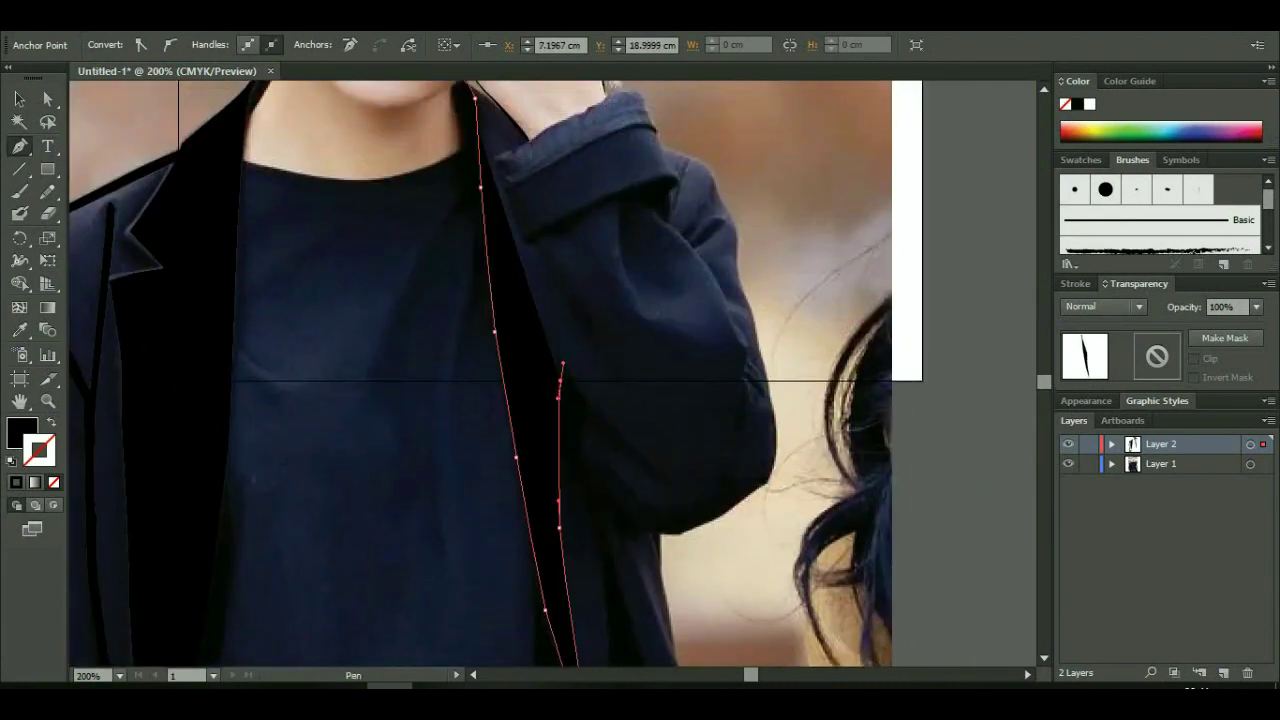
- Complete the solid black lapel shape by tracing its outer edge up along the sleeve and cuff to the collar
left_click_drag(556, 287, 582, 452)
key("shift+x")
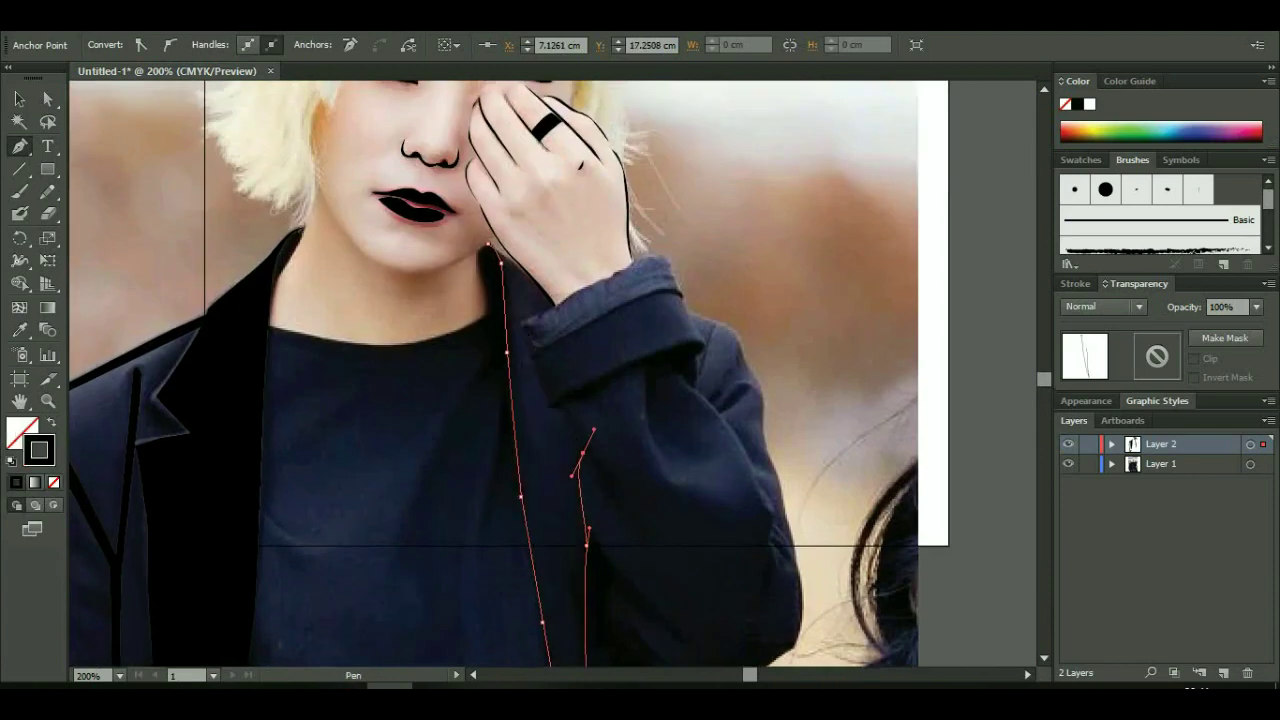
left_click(519, 319)
left_click(553, 307)
left_click(499, 259)
key("shift+x")
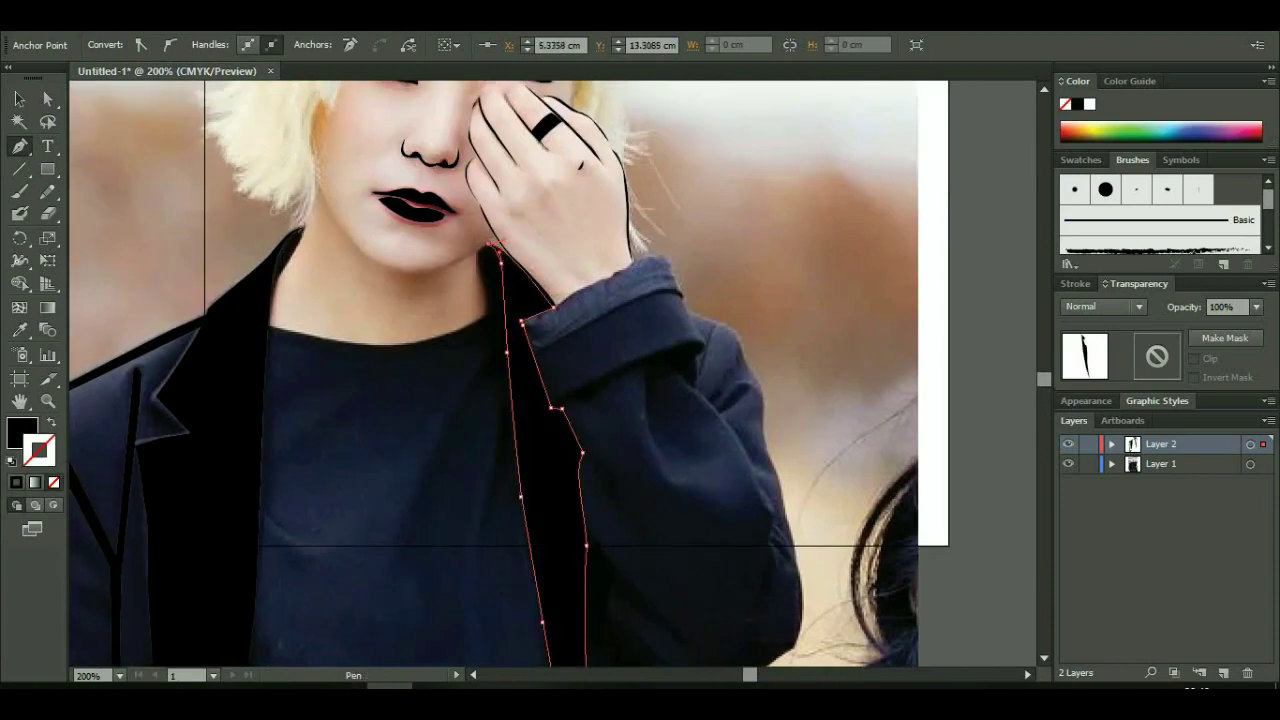
left_click(306, 289, "ctrl")
- Draw the thin tapered jawline from the hair's lower edge down toward the chin
key("ctrl+plus")
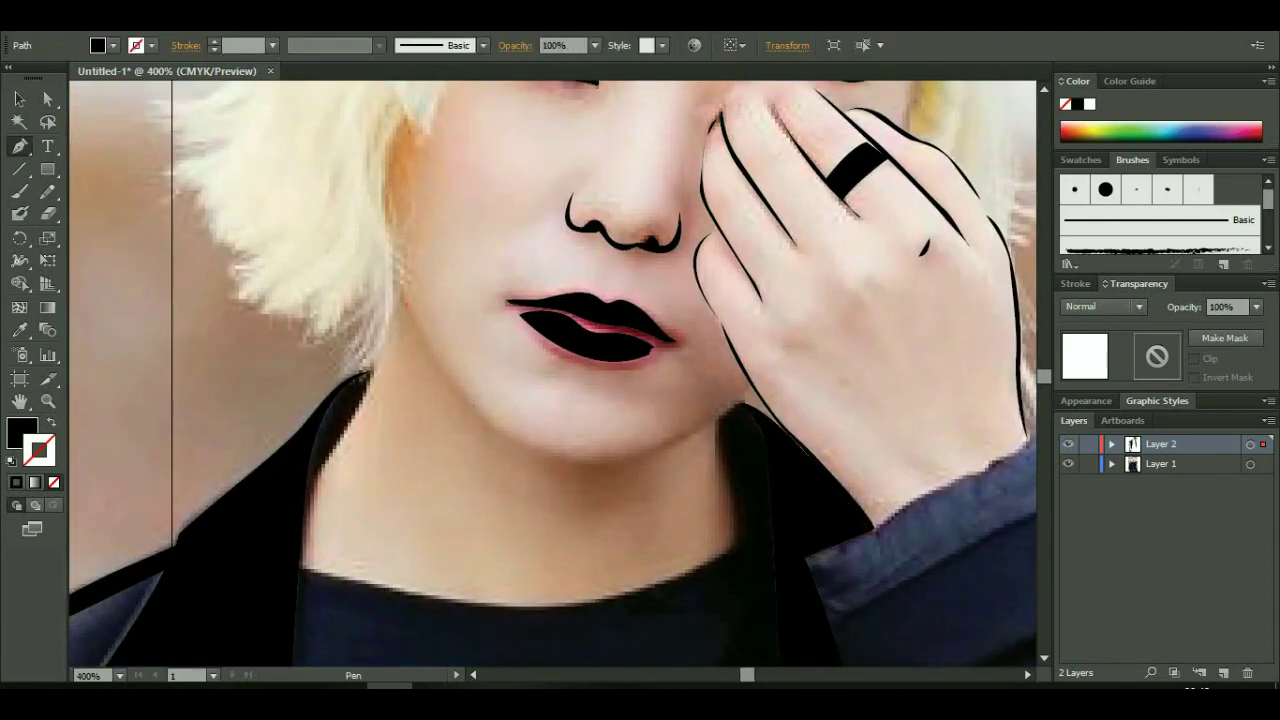
left_click(407, 304)
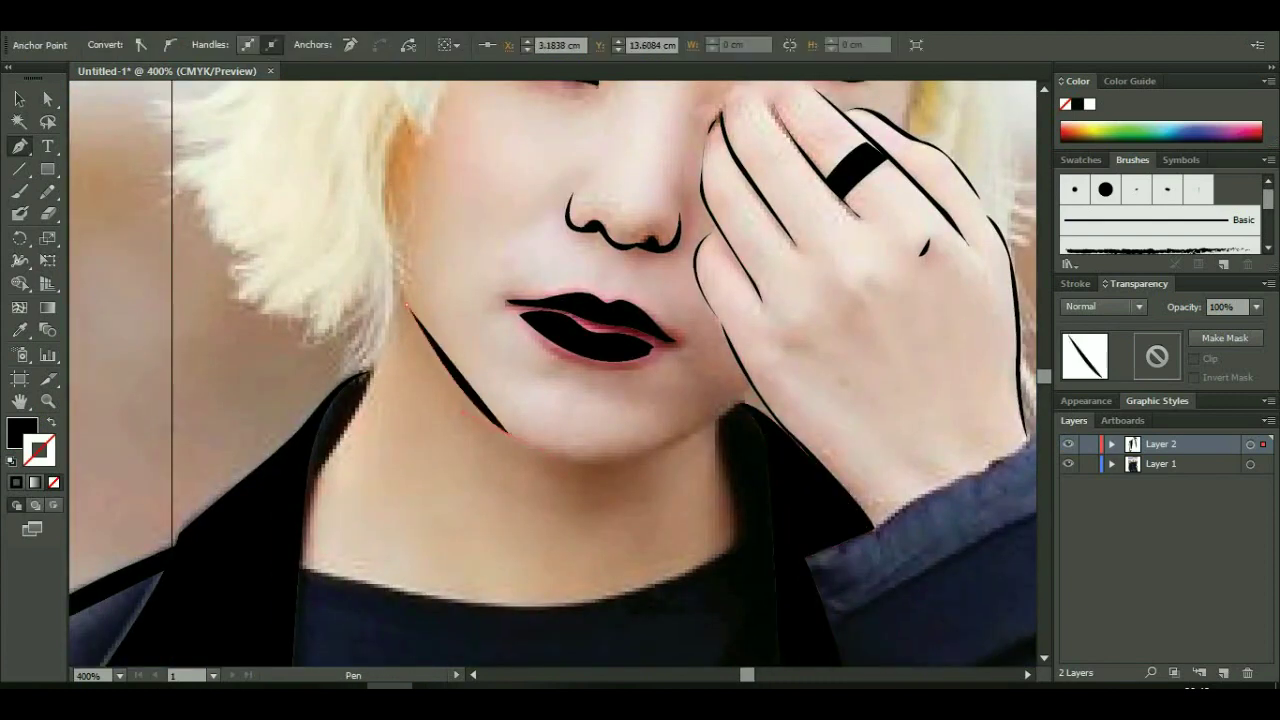
left_click_drag(407, 304, 415, 325)
key("ctrl+shift+a")
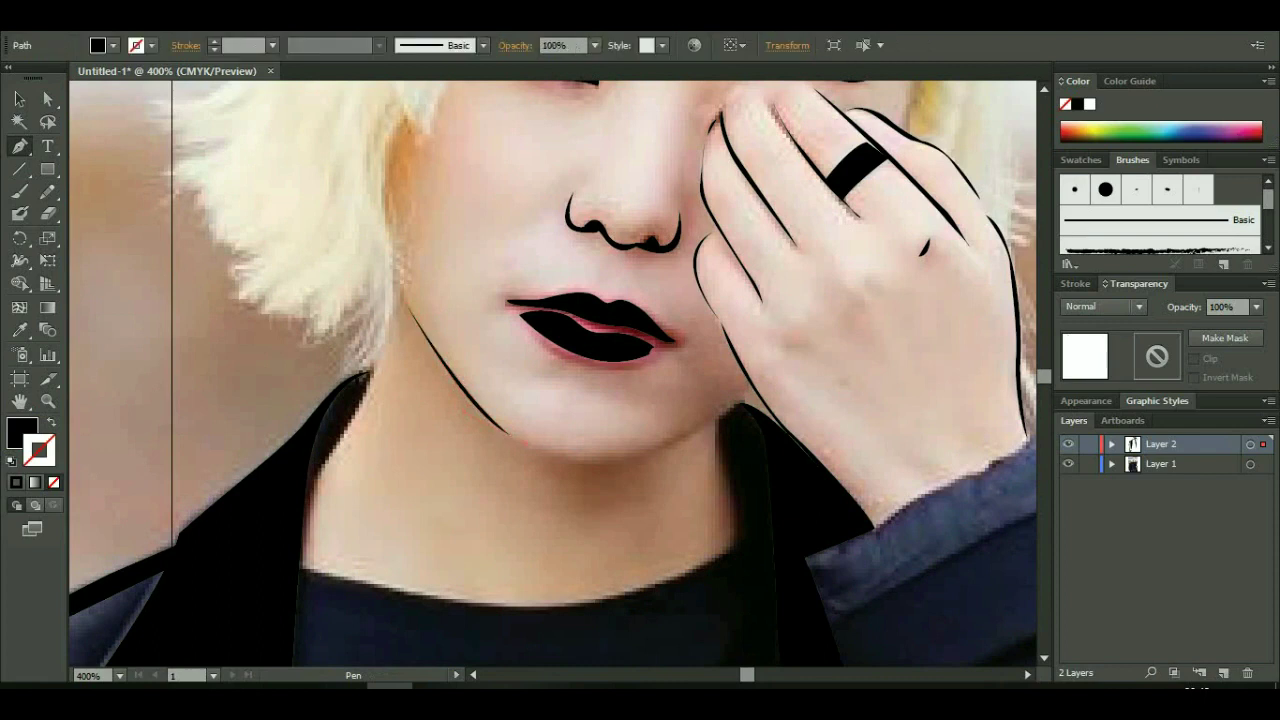
- Draw the thin curved chin line and the tapered jaw segment rising from it to the hand
key("ctrl+z")
left_click_drag(701, 420, 701, 420)
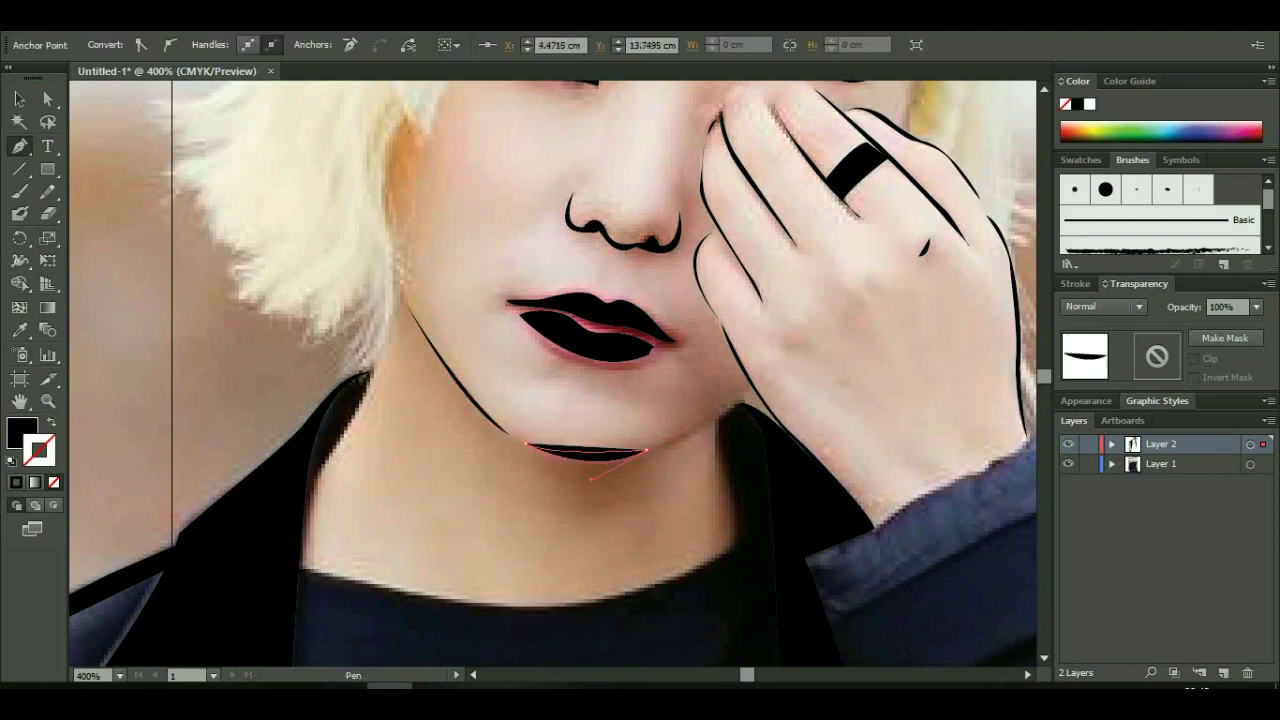
key("ctrl+shift+a")
left_click_drag(752, 384, 775, 355)
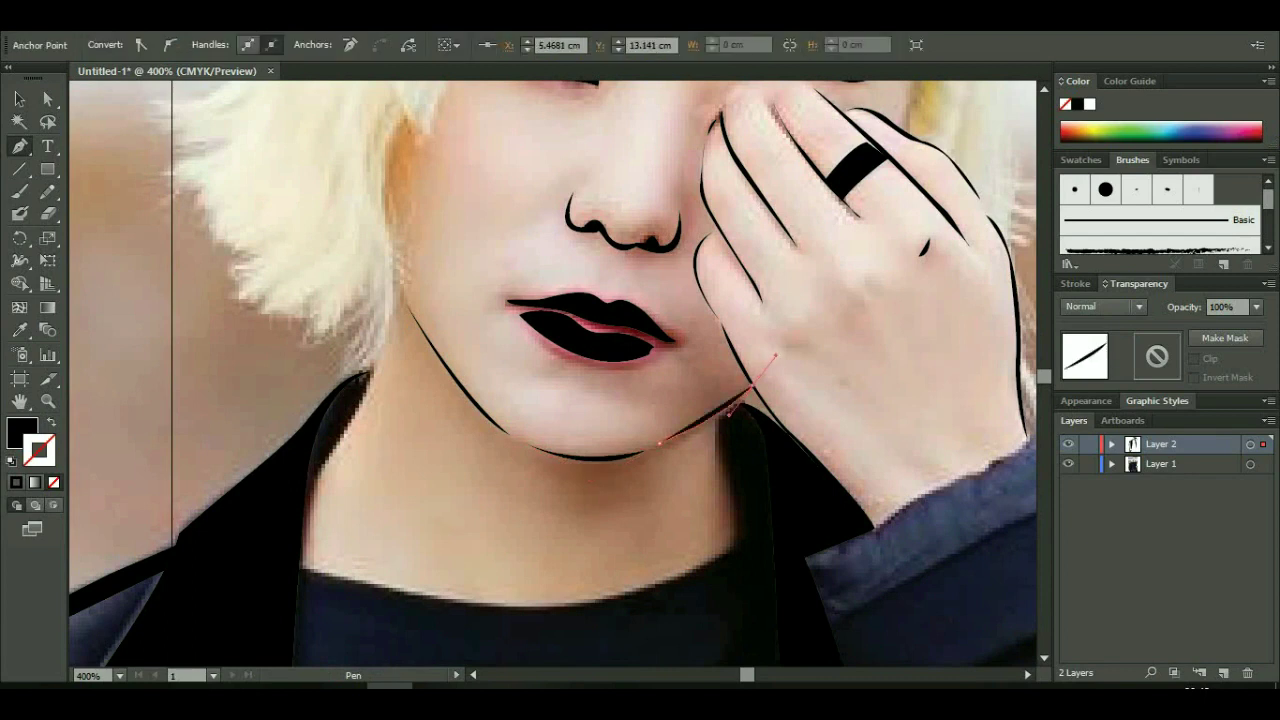
- Hide the Layer 1 photo to check the line art, and show it again
key("ctrl+minus")
left_click(1068, 463)
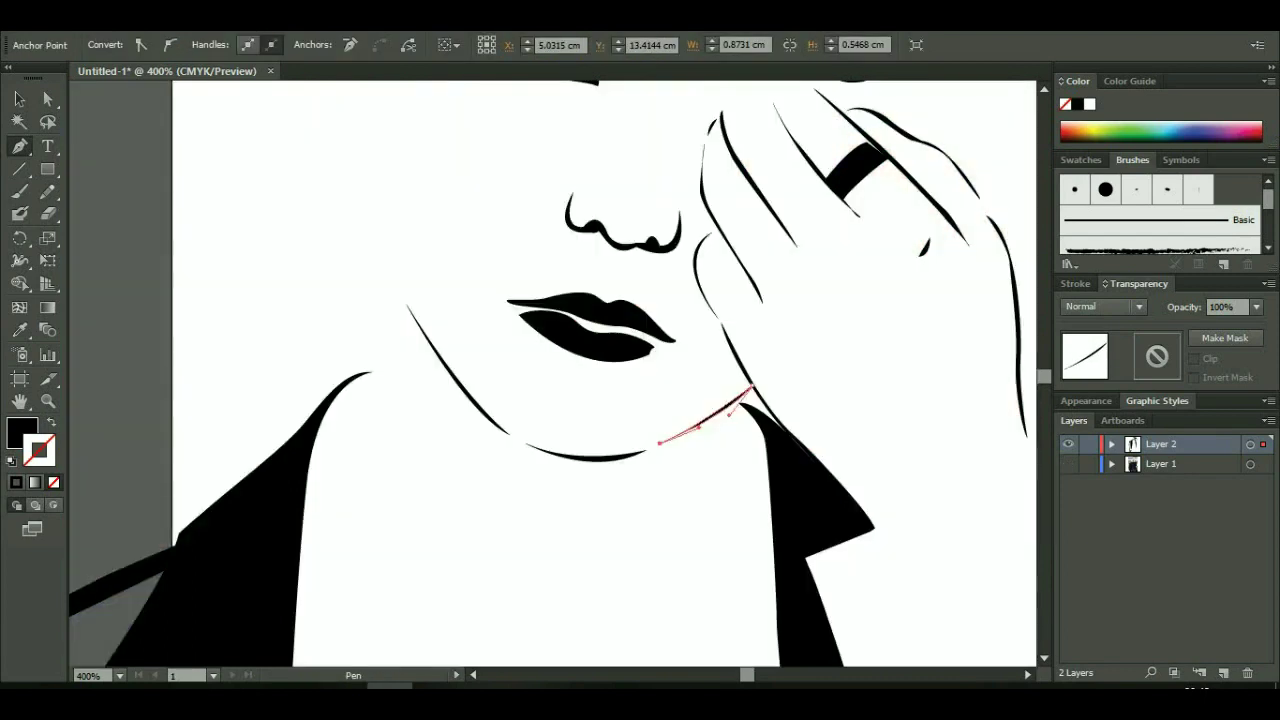
key("ctrl+minus")
left_click(1068, 463)
- Draw the shirt's solid black curved neckline band, extending it up the side of the neck to the jaw beside the raised hand
key("ctrl+plus")
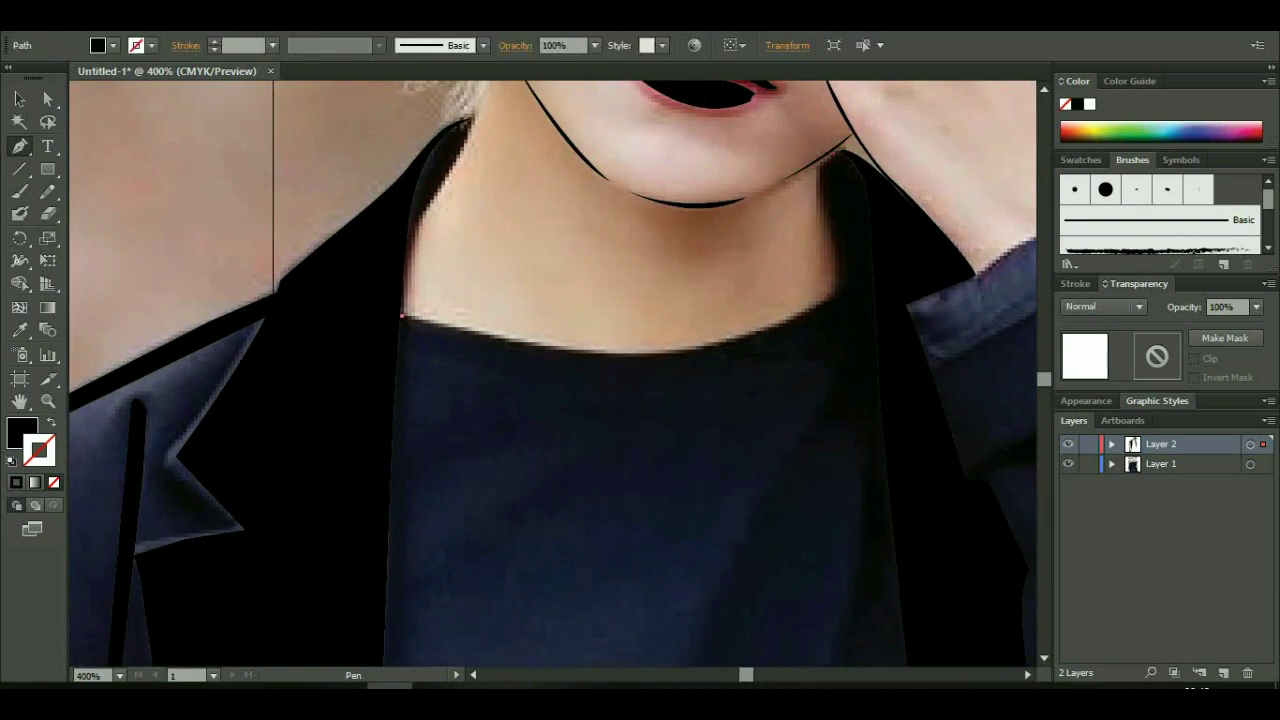
left_click_drag(843, 290, 1008, 169)
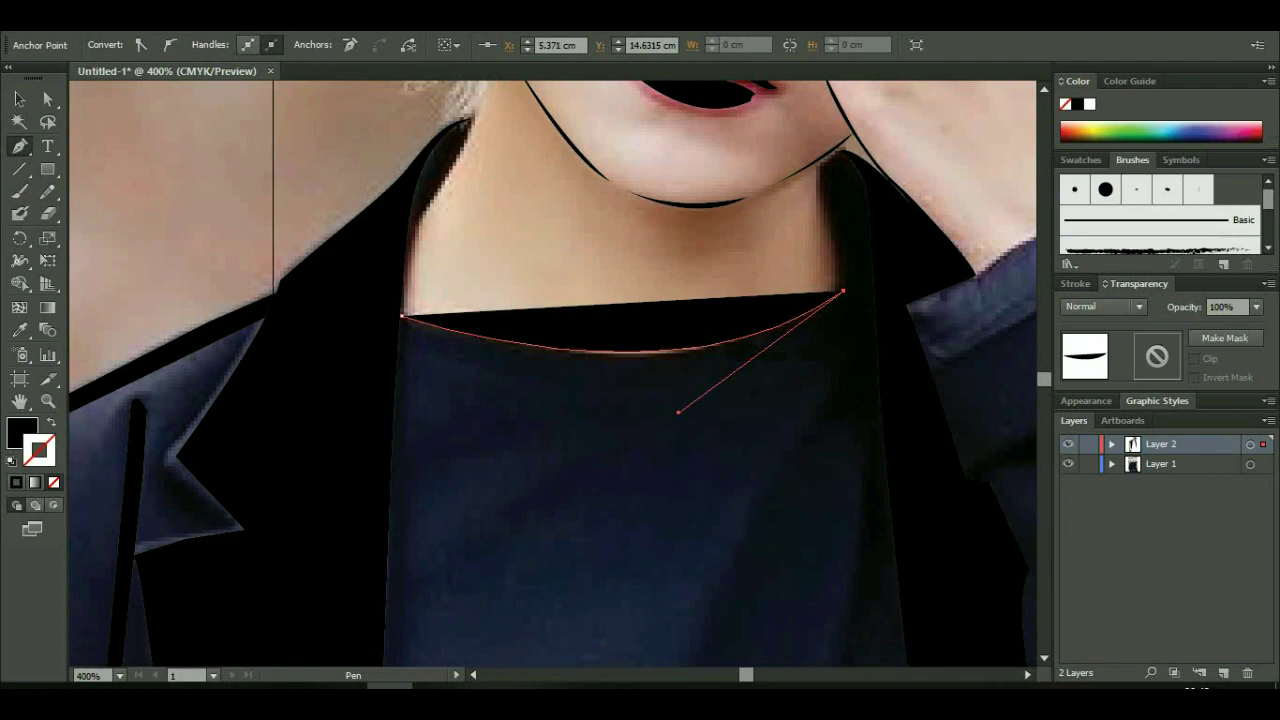
left_click_drag(826, 156, 828, 205)
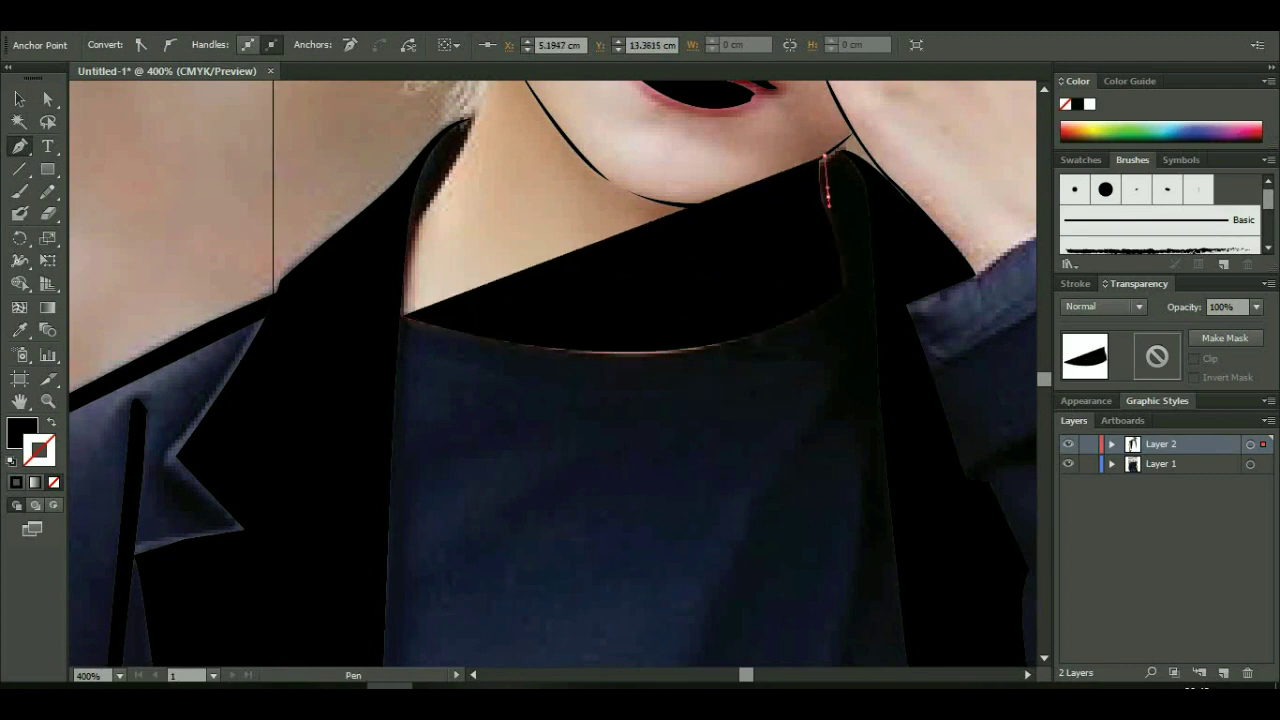
key("ctrl+z")
key("ctrl+z")
key("ctrl+z")
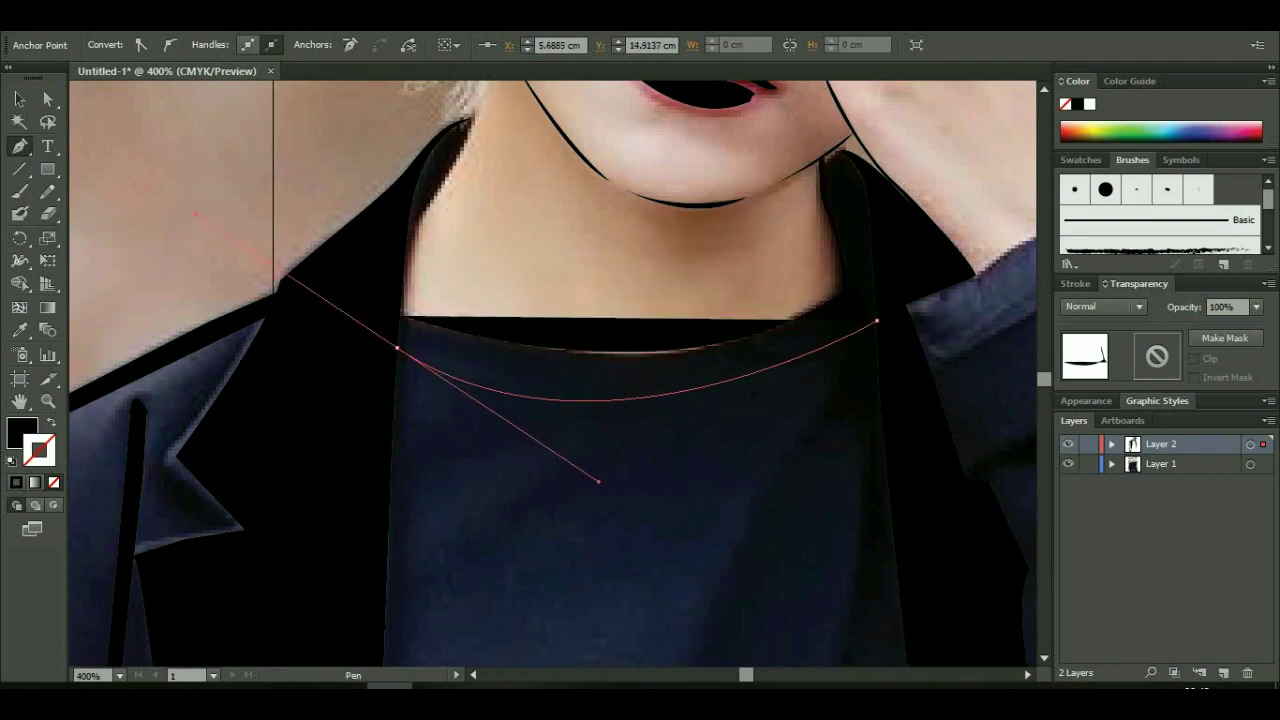
key("ctrl+z")
key("ctrl+z")
- Draw the tapered neck line from the hair's lower tip down to the coat collar
scroll(552, 374, "up", 5)
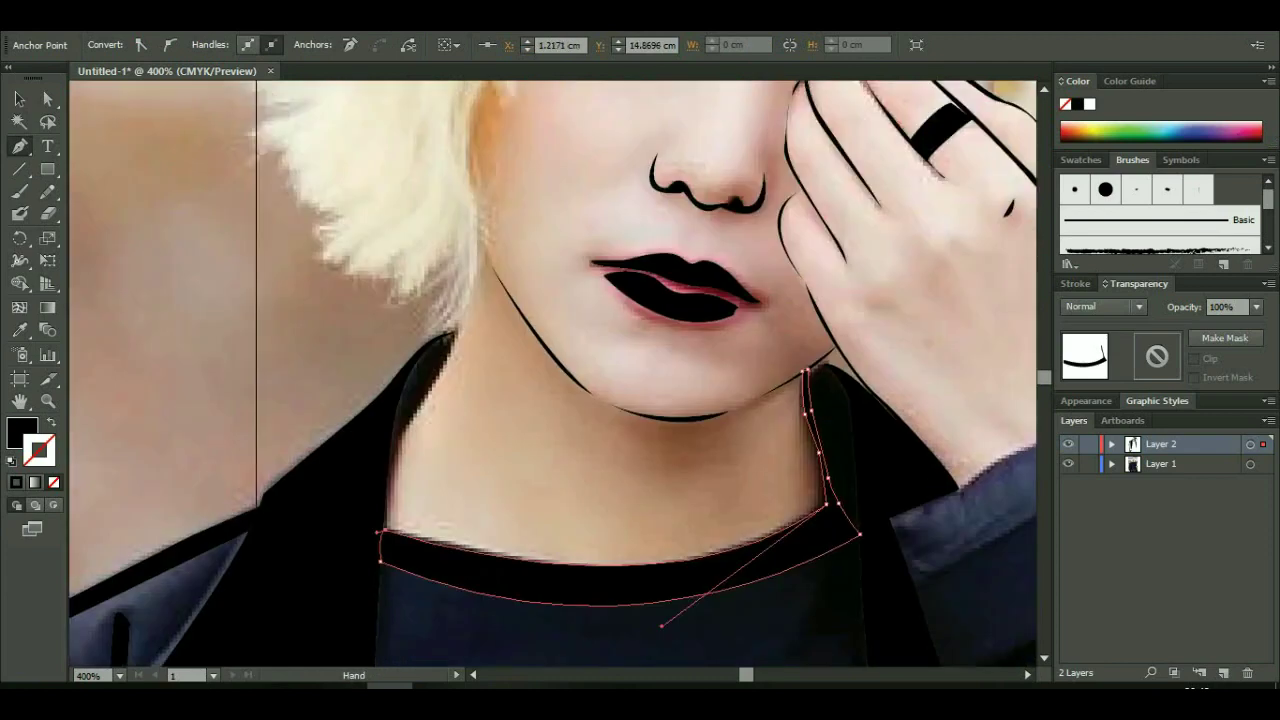
left_click(494, 313)
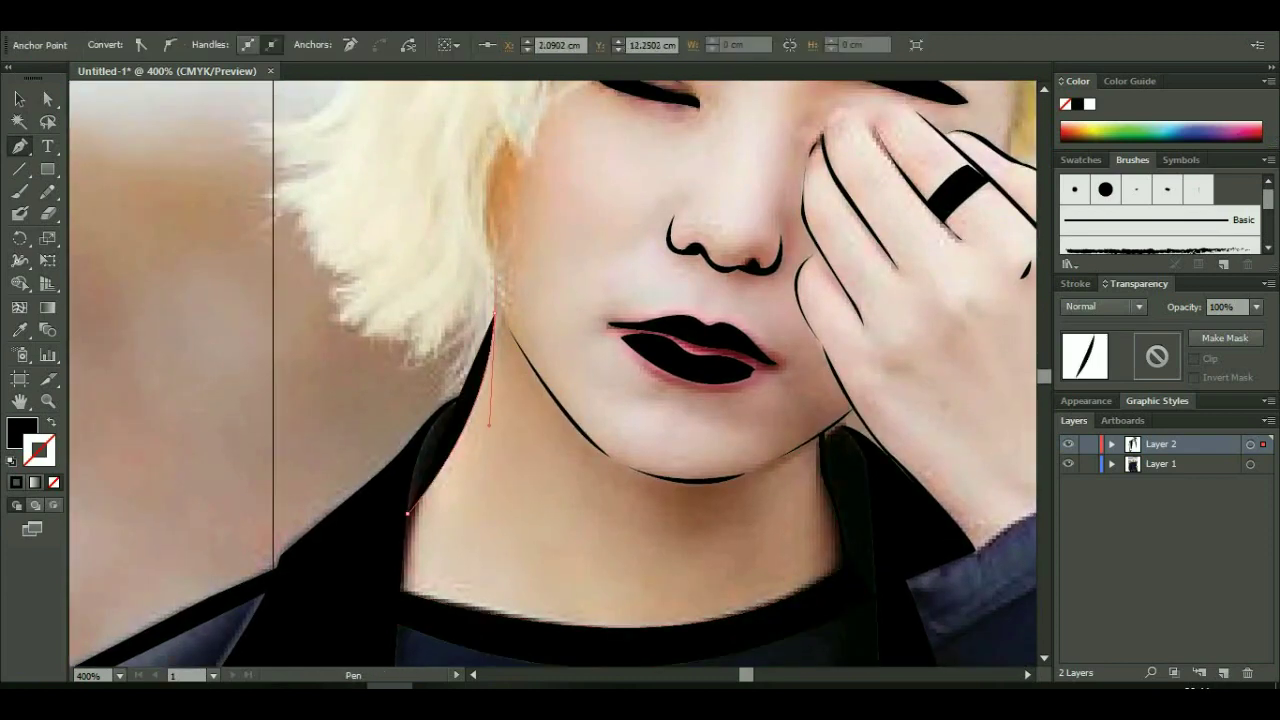
left_click_drag(600, 250, 475, 645)
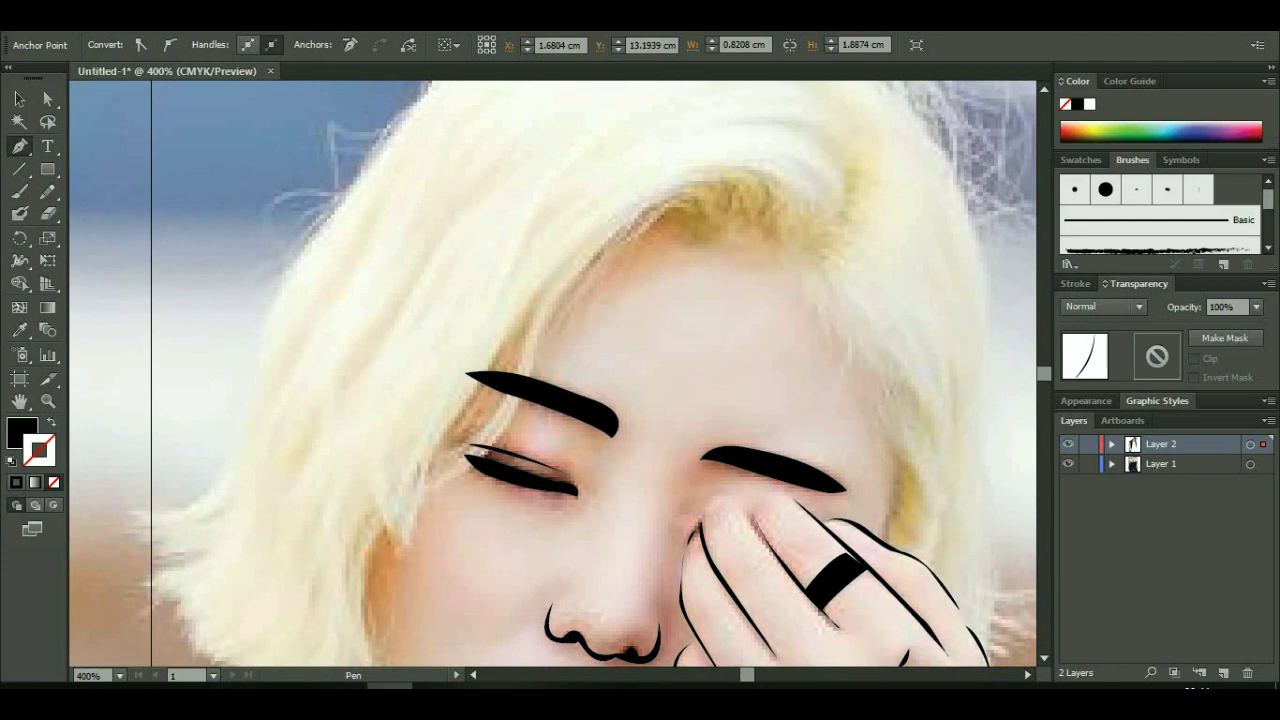
- Trace the hair's outer contour from the crown down the side away from the hand to its flared outer tip
key("ctrl+0")
scroll(550, 375, "down", 5)
key("ctrl+equal")
key("ctrl+equal")
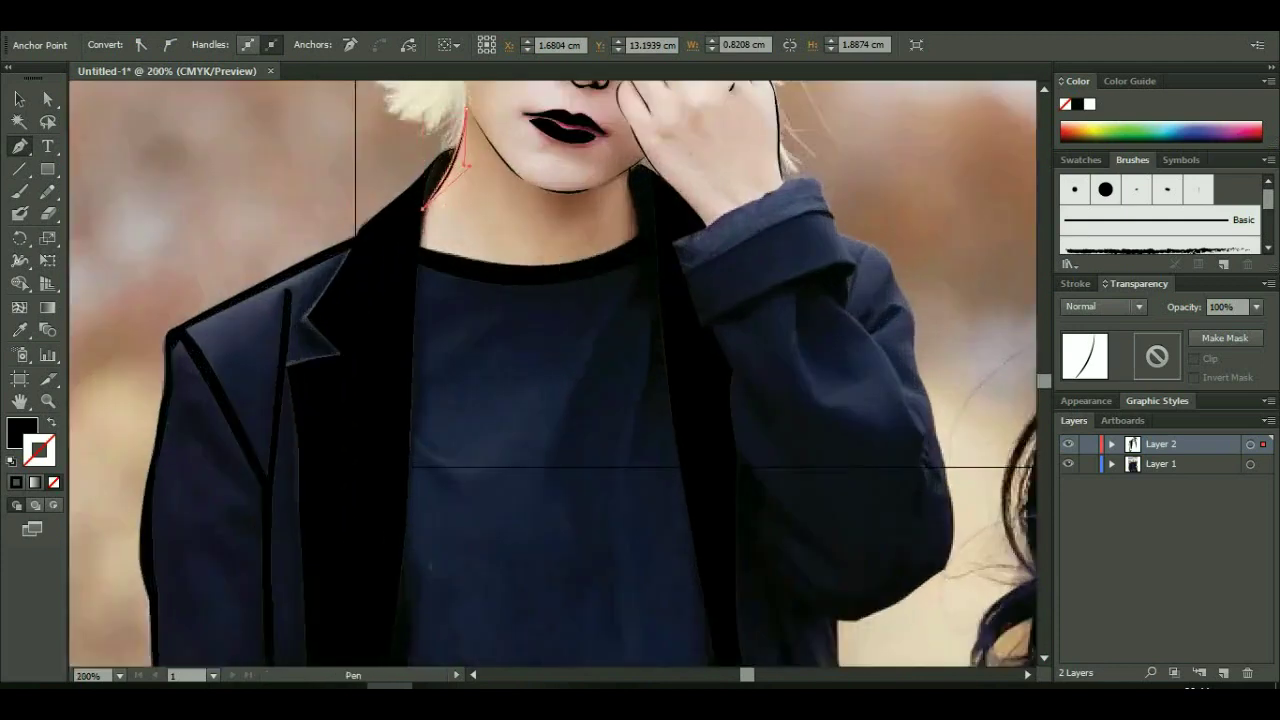
scroll(550, 375, "up", 5)
left_click(615, 180)
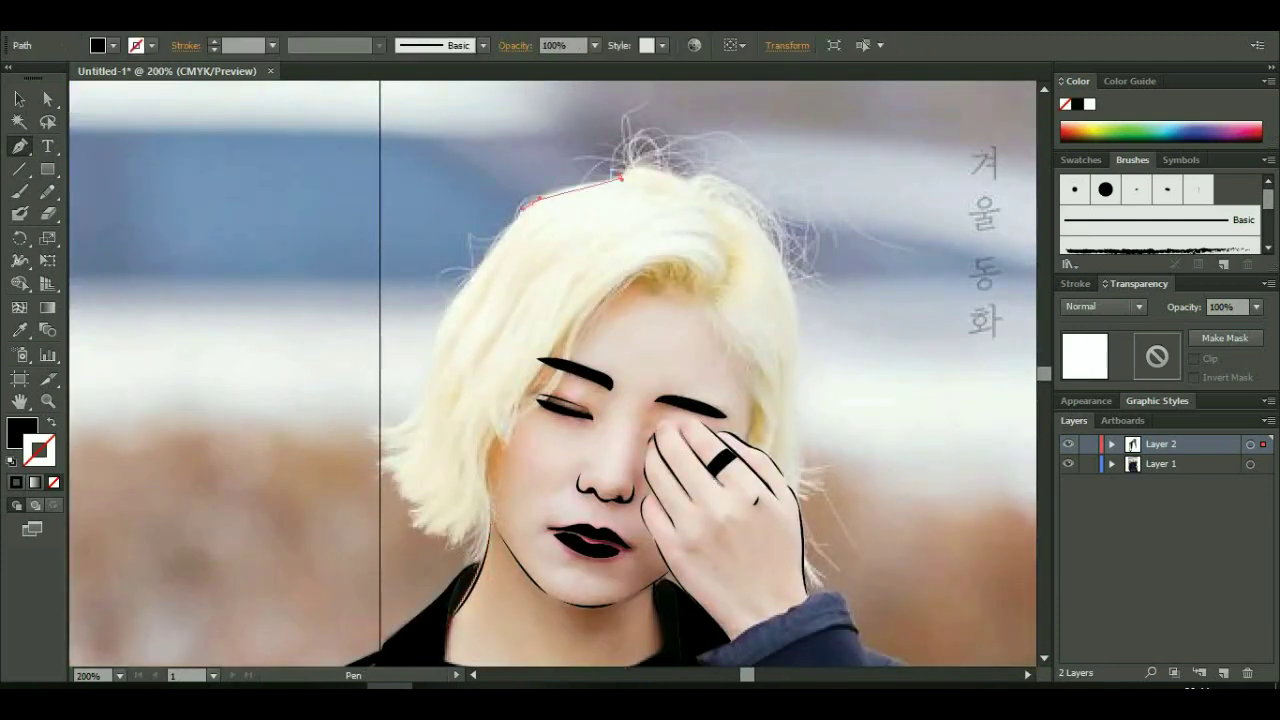
left_click(540, 200)
left_click(490, 250)
left_click(450, 303)
left_click(430, 371)
left_click_drag(373, 424, 416, 438)
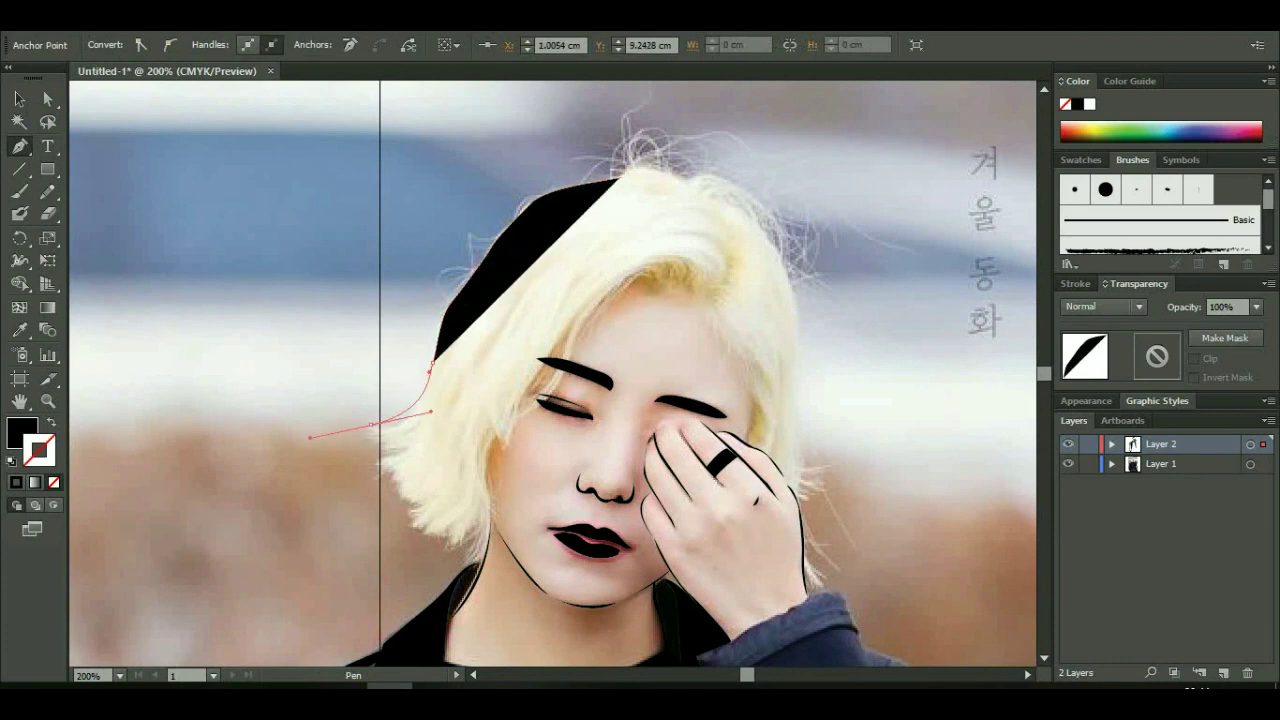
- Extend the hair outline around the flared outer tip with short jagged spikes
key("ctrl+equal")
key("ctrl+equal")
key("ctrl+equal")
scroll(416, 438, "left", 5)
scroll(416, 438, "up", 3)
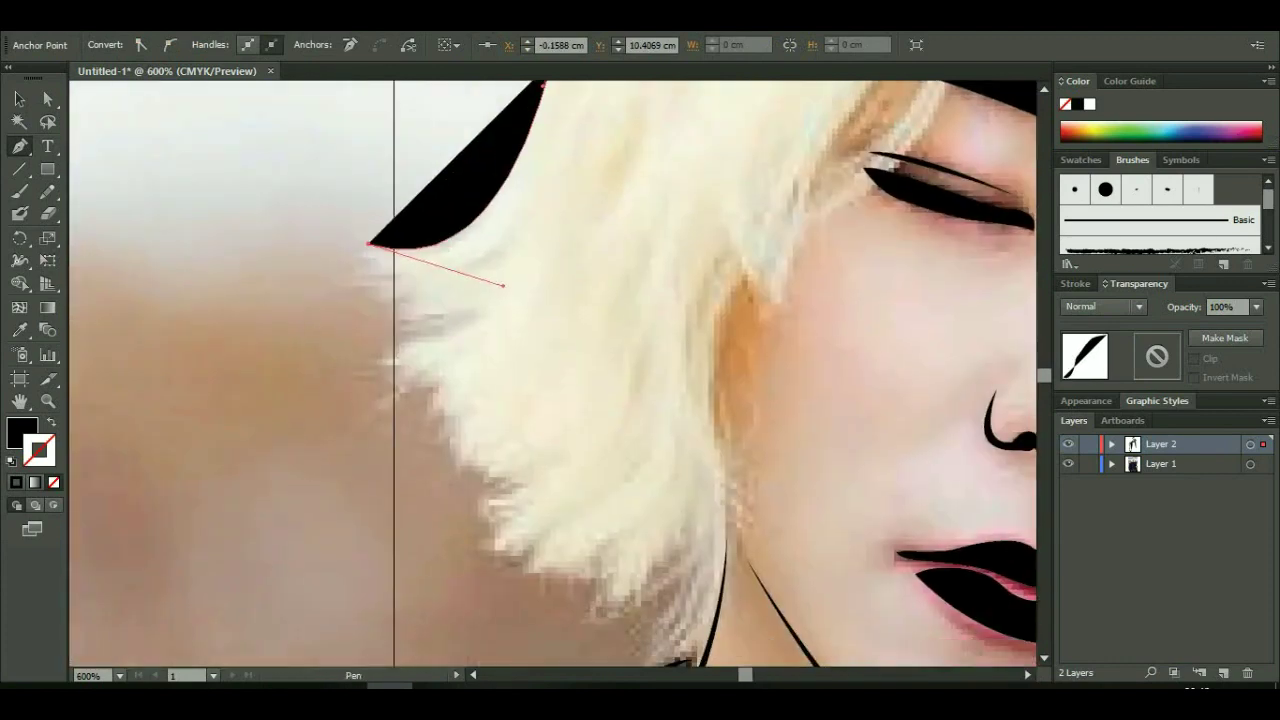
left_click(360, 272)
left_click(380, 280)
left_click(358, 287)
left_click(395, 292)
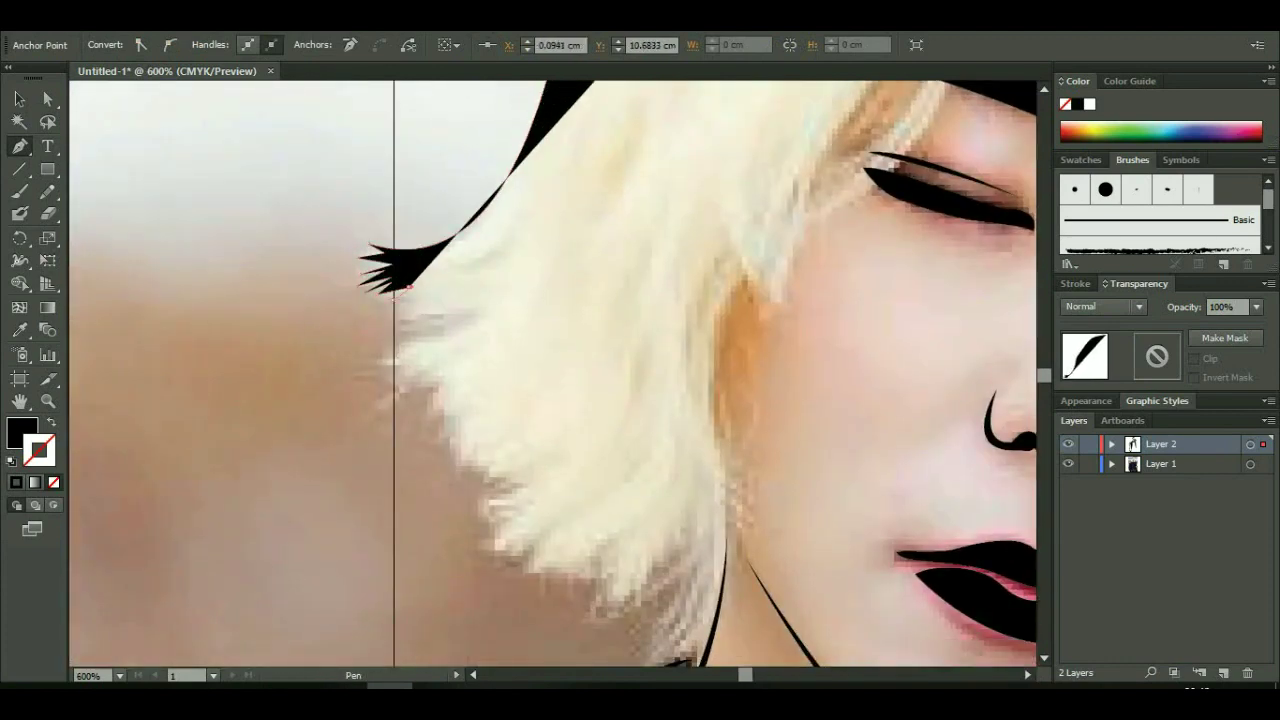
- Continue the hair outline below the flared tip with longer jagged strands, and on down the hair's outer edge
left_click(410, 302)
left_click(420, 320)
left_click(455, 312)
left_click(402, 342)
left_click(372, 370)
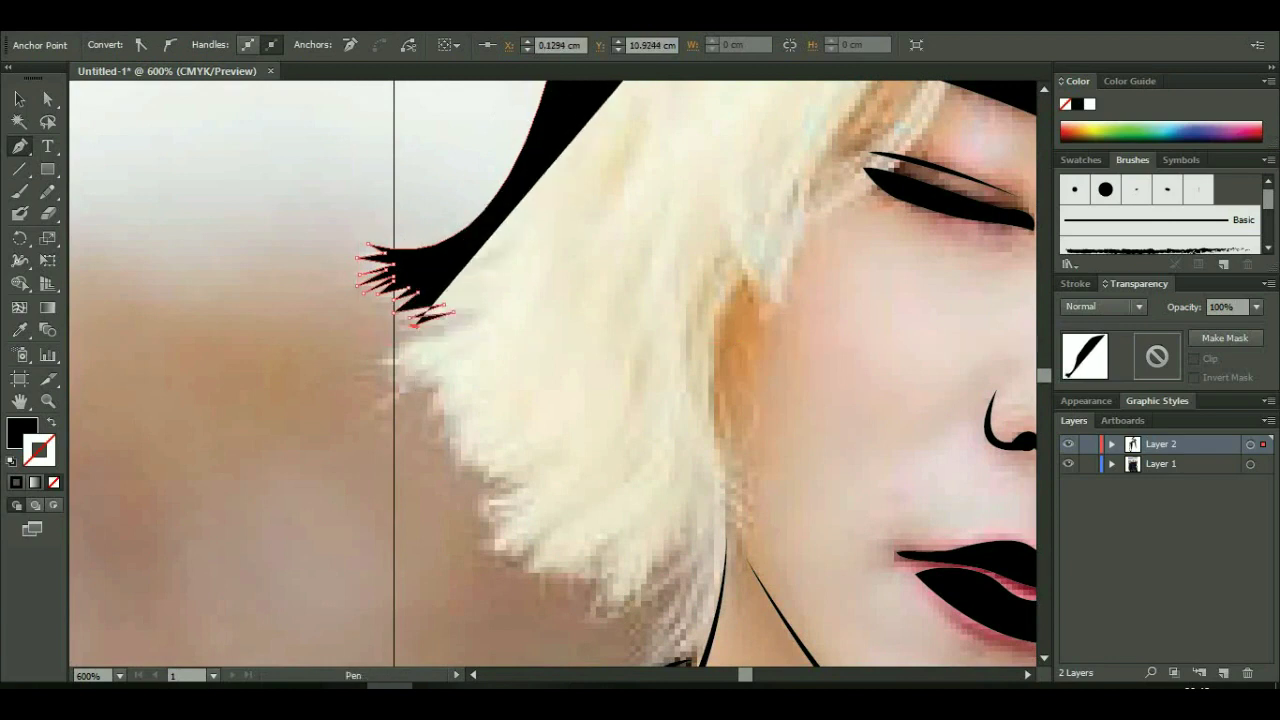
left_click(395, 360)
left_click(418, 365)
left_click(440, 392)
left_click(450, 434)
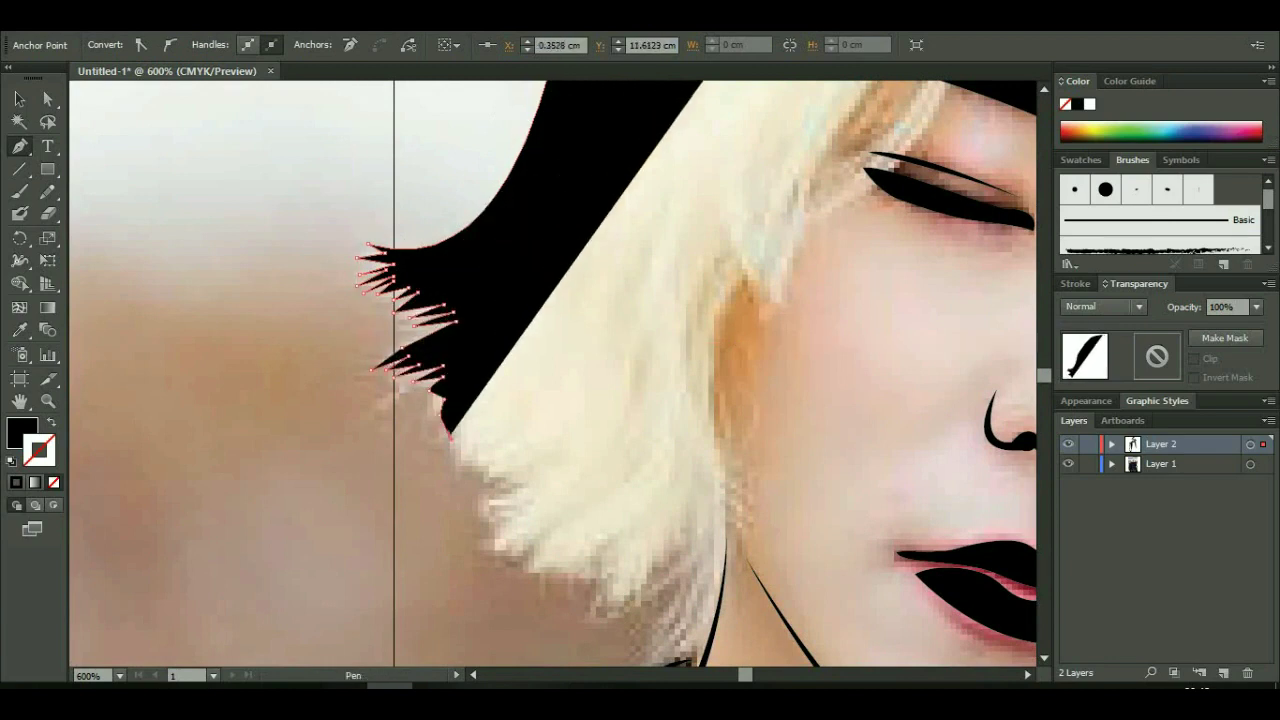
- Trace the hair's lower outer edge down through the notch and along the small tufts at its bottom corner
left_click(455, 452)
left_click(476, 457)
left_click(498, 462)
left_click(506, 469)
left_click_drag(506, 469, 428, 307)
left_click(440, 325)
left_click(404, 382)
left_click(421, 386)
left_click(456, 400)
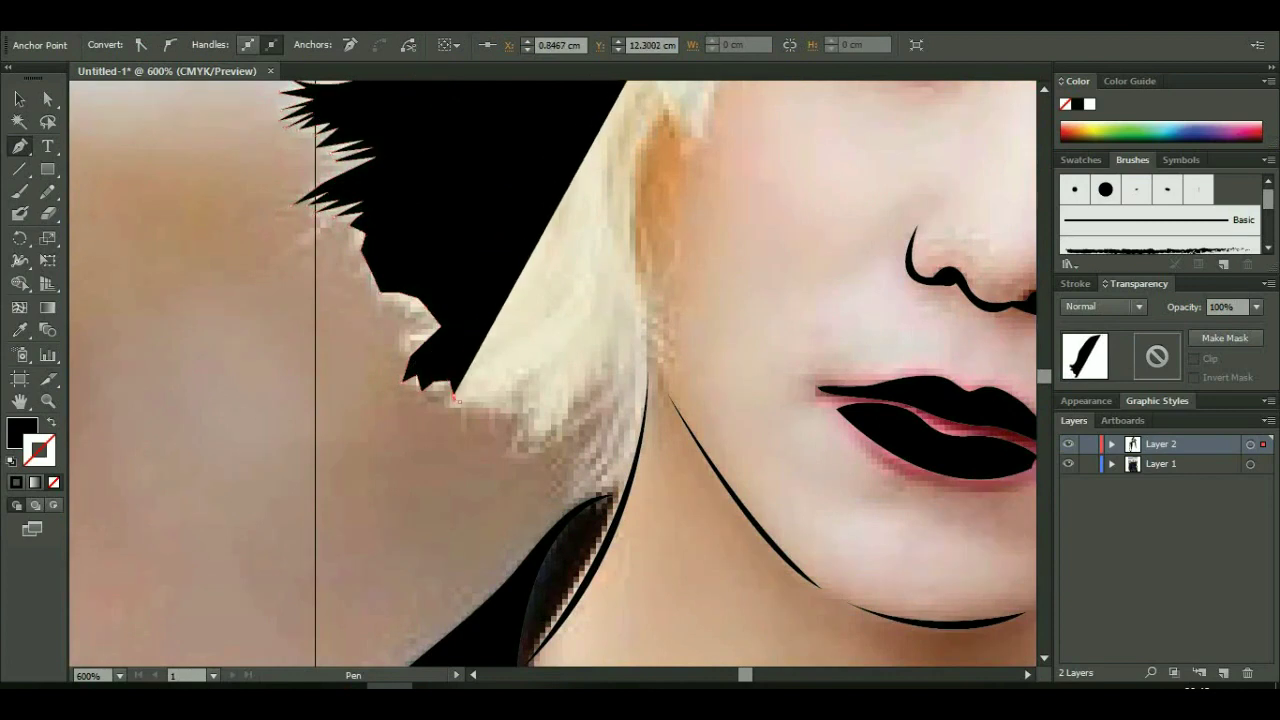
- Trace pointed strands along the hair's bottom edge until the outline meets the neck line
left_click(486, 398)
left_click_drag(530, 405, 518, 445)
key("ctrl")
left_click(542, 370)
left_click(565, 420)
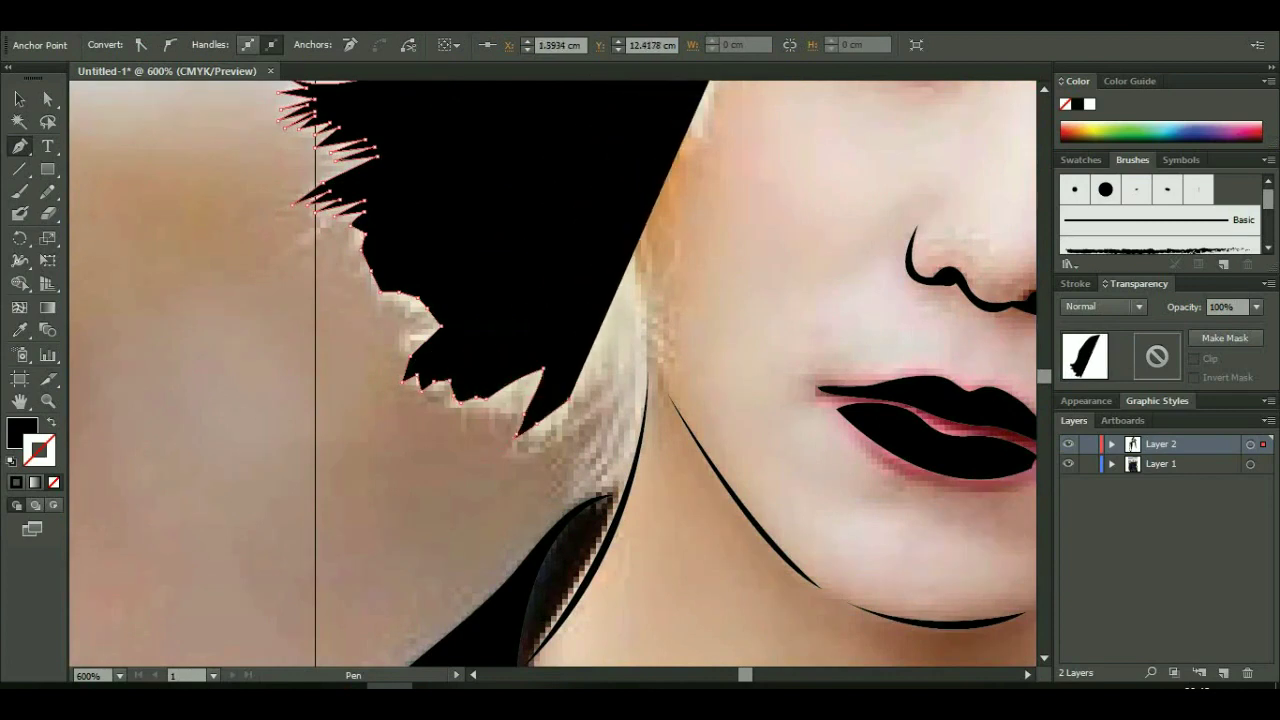
left_click(609, 363)
left_click(600, 398)
left_click(645, 300)
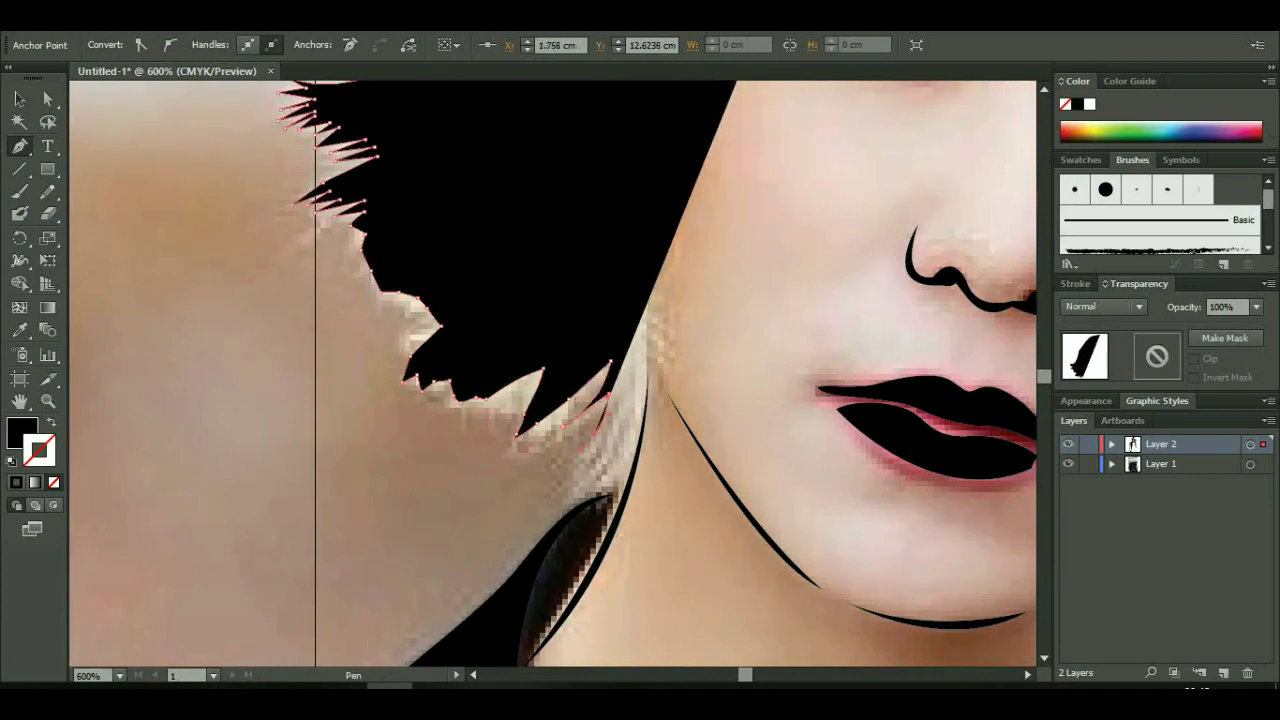
left_click(636, 455)
key("ctrl")
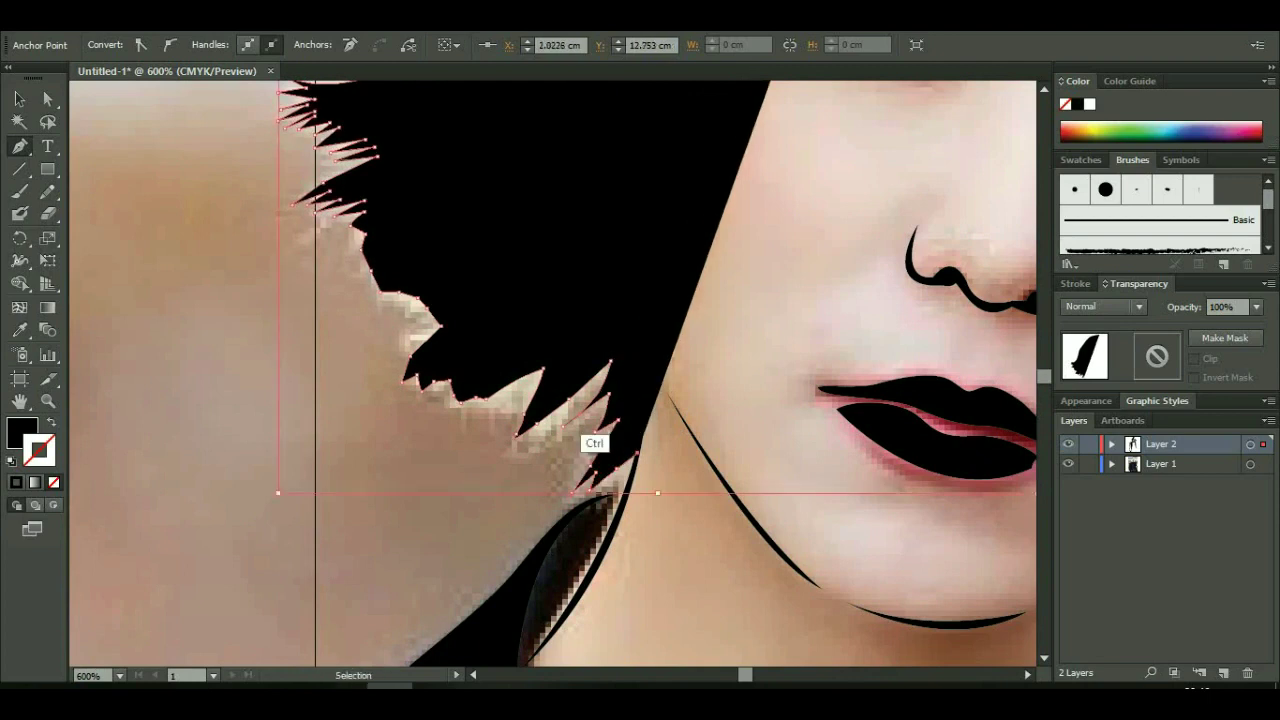
- Start the inner edge of the hair outline, turning back through the strand tips beside the neck
key("ctrl+minus")
key("ctrl+minus")
key("ctrl+minus")
key("ctrl+minus")
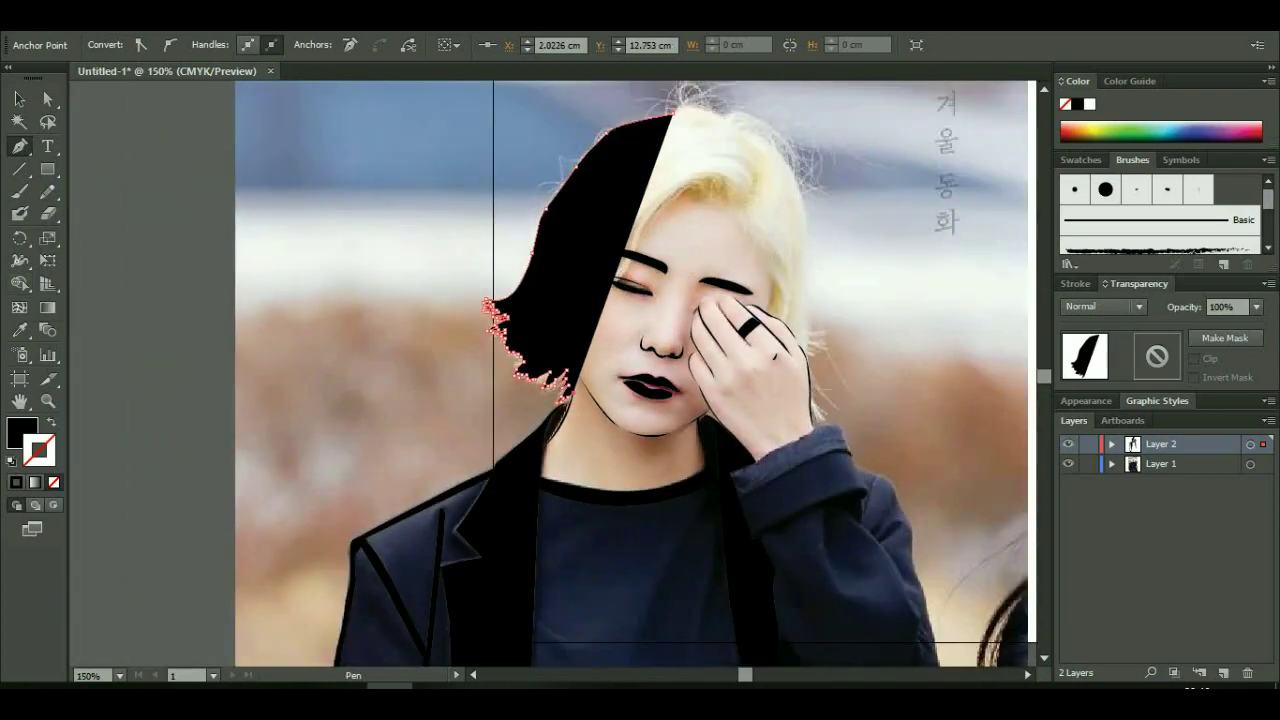
key("ctrl+plus")
key("ctrl+plus")
key("ctrl+plus")
key("ctrl+plus")
key("ctrl+plus")
key("ctrl+plus")
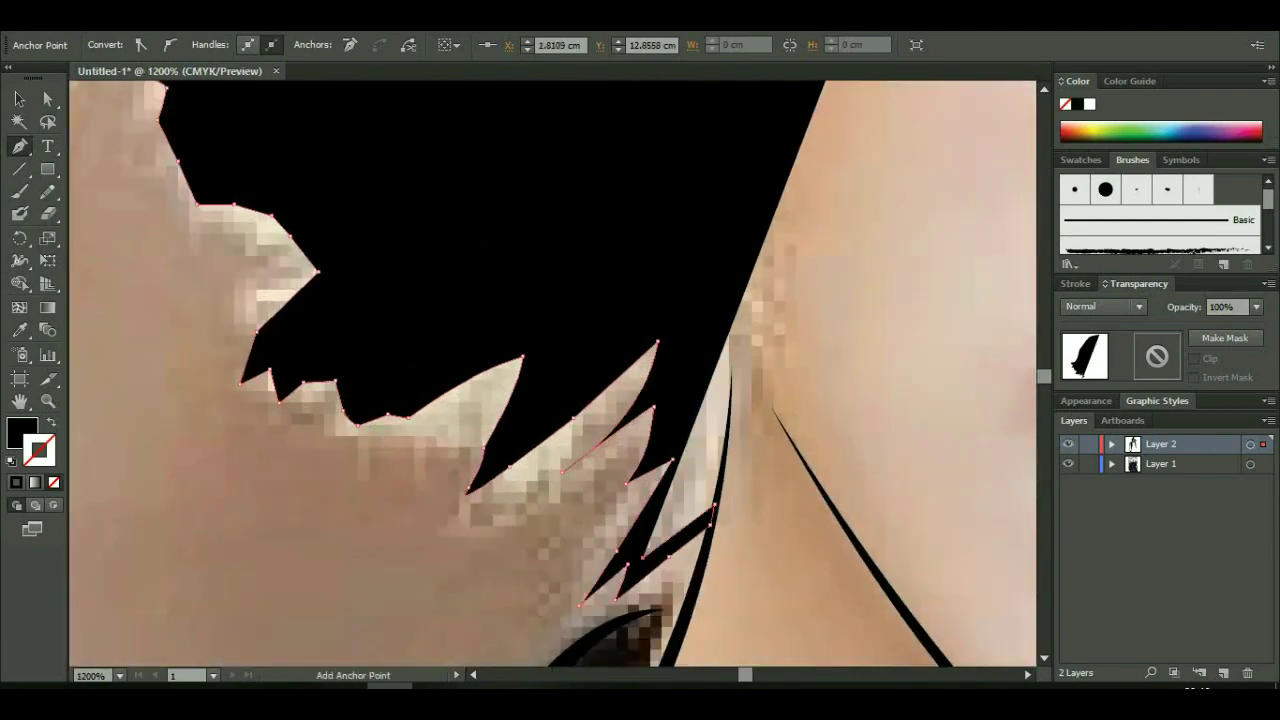
left_click(694, 439)
left_click(661, 448)
left_click(682, 354)
left_click(665, 377)
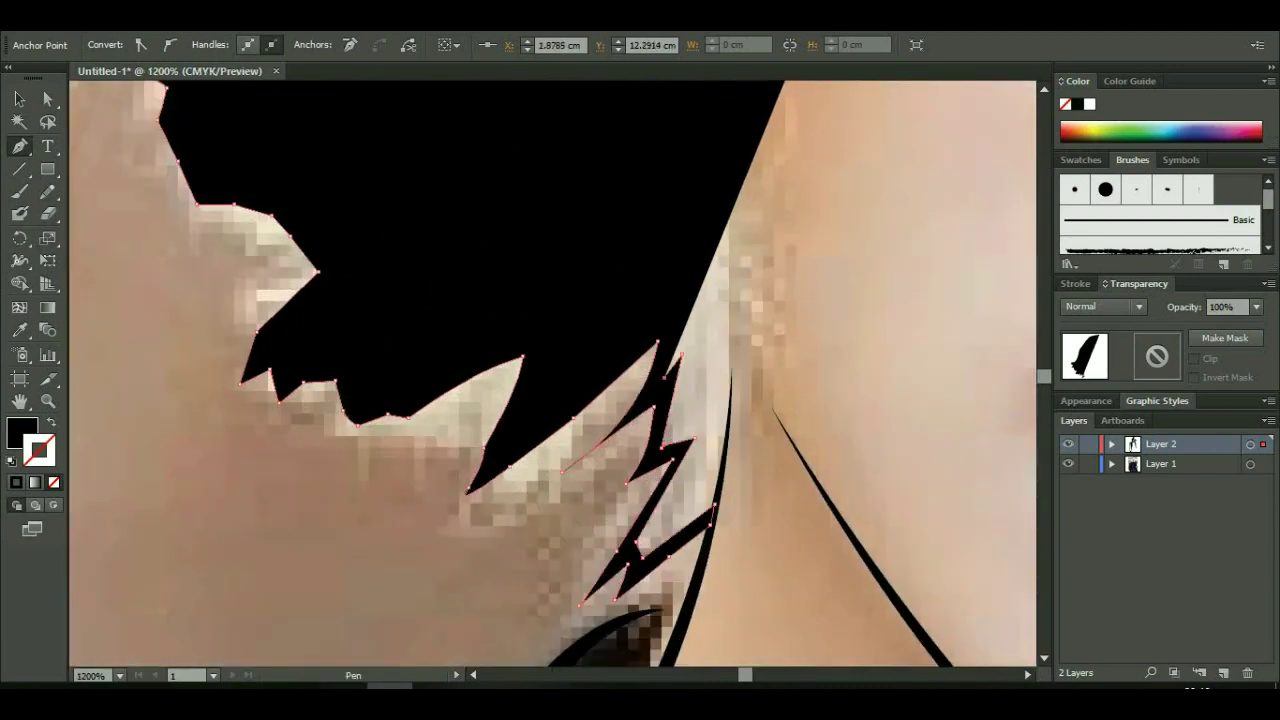
- Trace the outline's inner edge back along the bottom strands and up the hair's outer edge to the flared tip
left_click(675, 313)
left_click(517, 444)
left_click(535, 335)
left_click(420, 388)
left_click(347, 360)
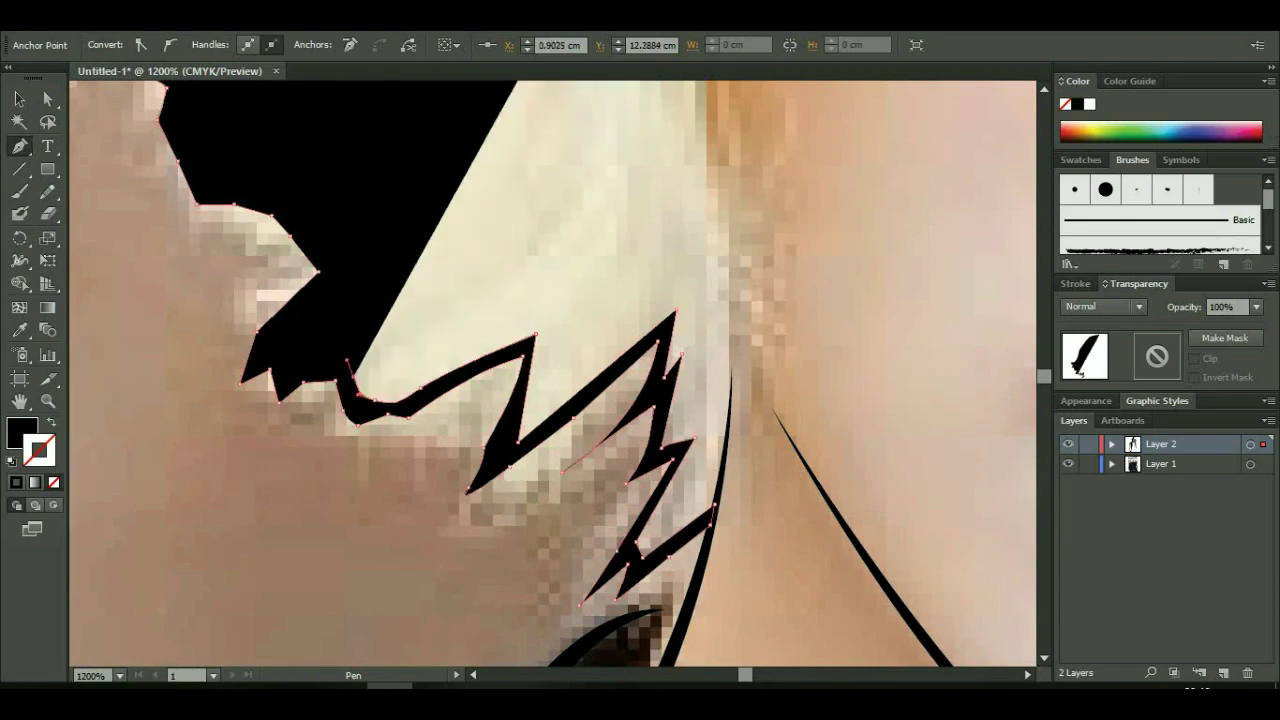
left_click(263, 196)
left_click_drag(263, 196, 436, 447)
left_click(390, 307)
left_click(300, 100)
left_click_drag(300, 100, 321, 185)
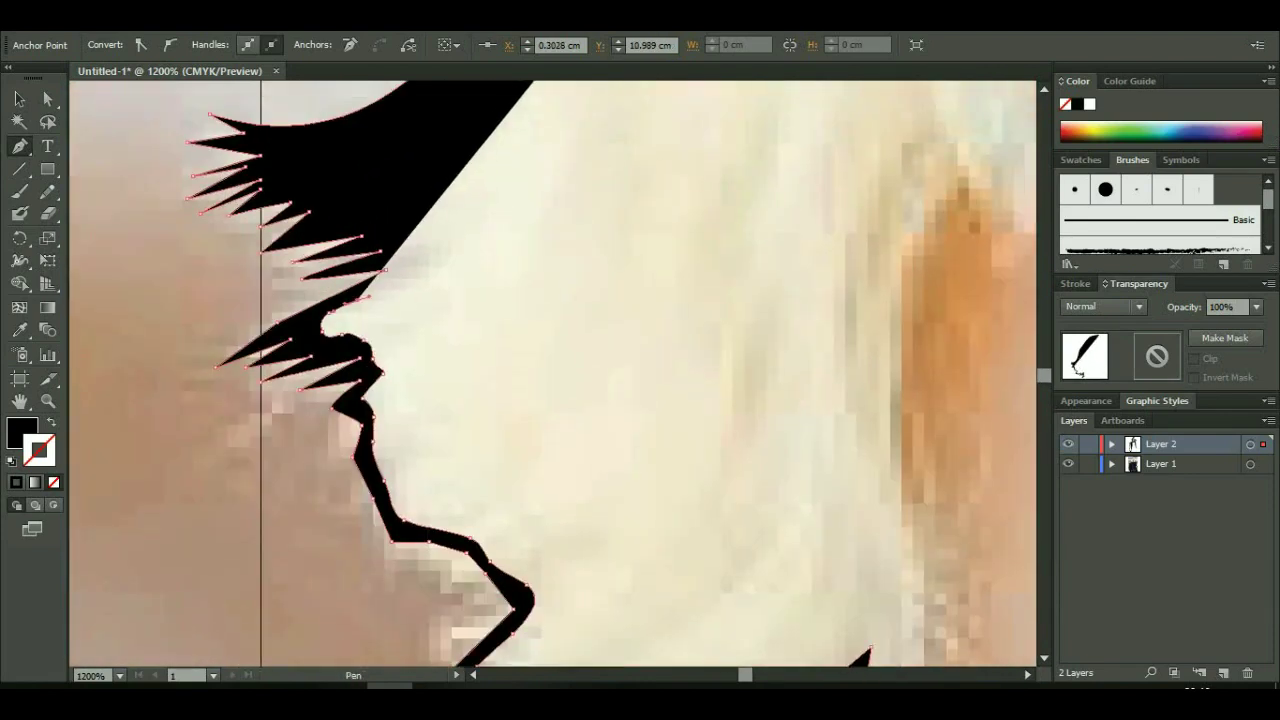
- Continue the inner edge from the flared tip up the hair's side to the crown, closing the thin outline shape
left_click_drag(500, 250, 347, 635)
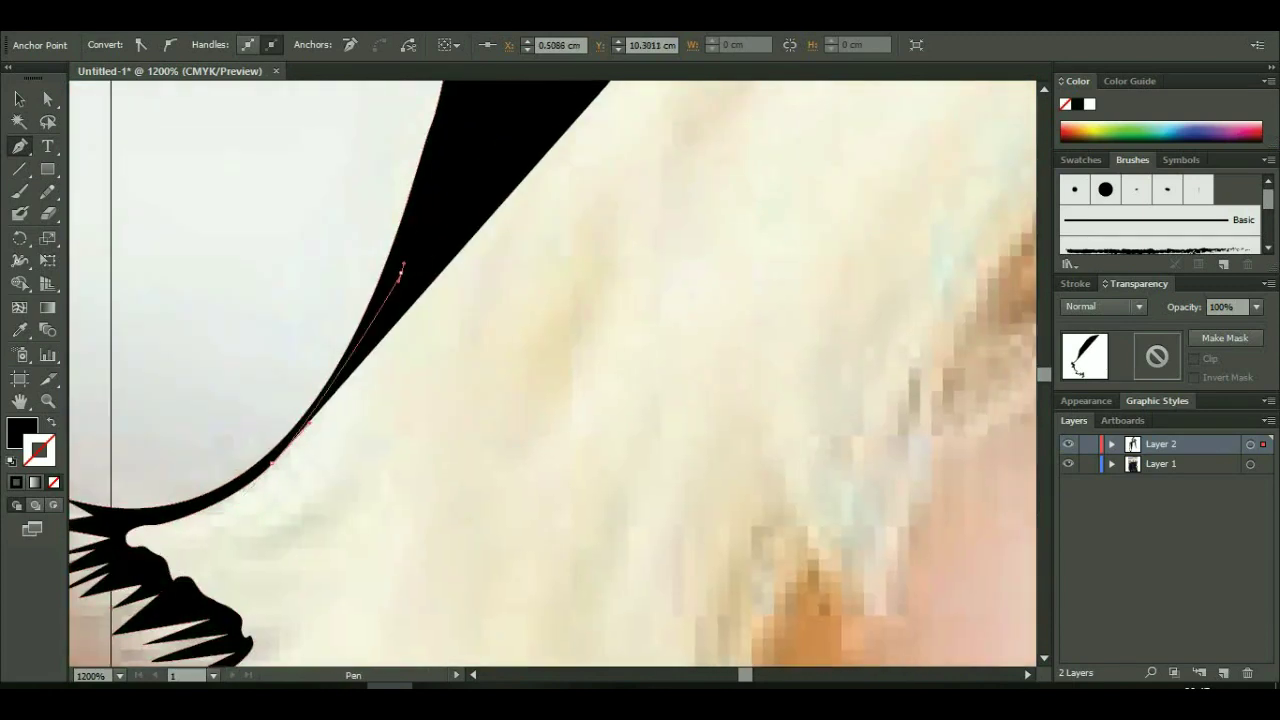
left_click_drag(500, 400, 465, 322)
left_click_drag(550, 370, 440, 424)
left_click_drag(275, 281, 318, 255)
left_click_drag(440, 424, 300, 496)
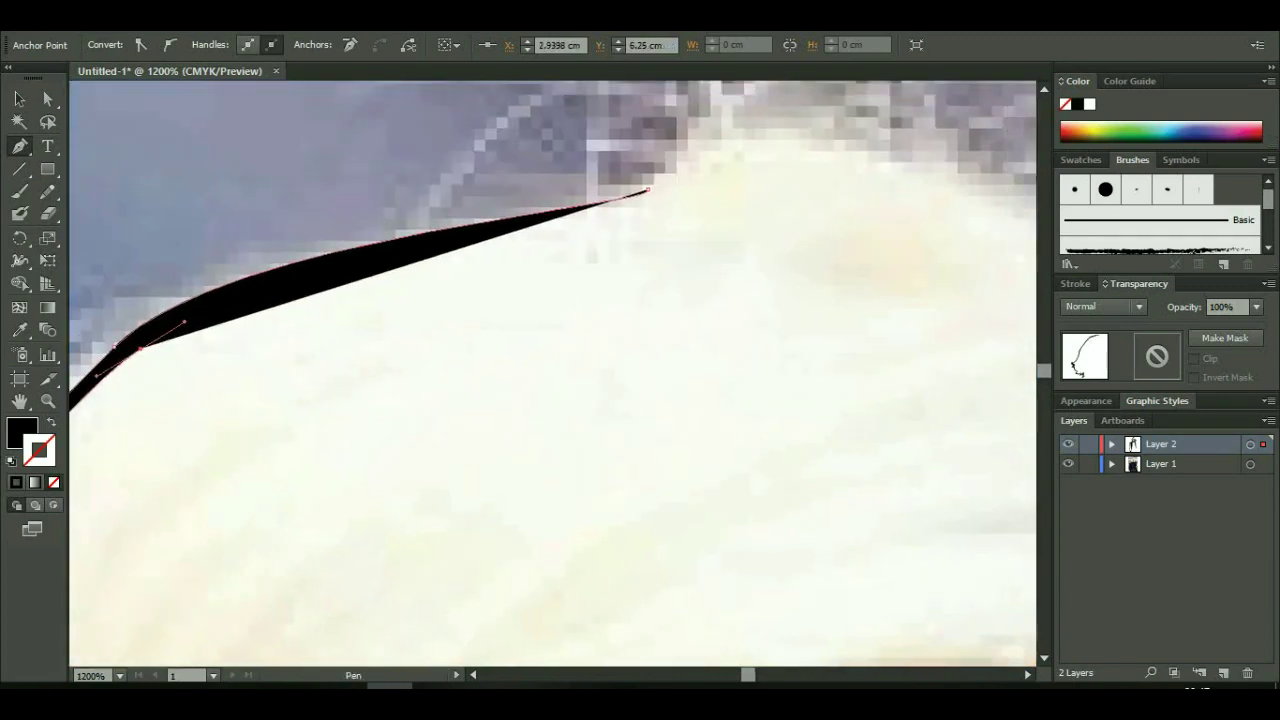
left_click_drag(430, 248, 652, 249)
key("ctrl+minus")
key("ctrl+minus")
key("ctrl+minus")
key("ctrl+minus")
key("ctrl+minus")
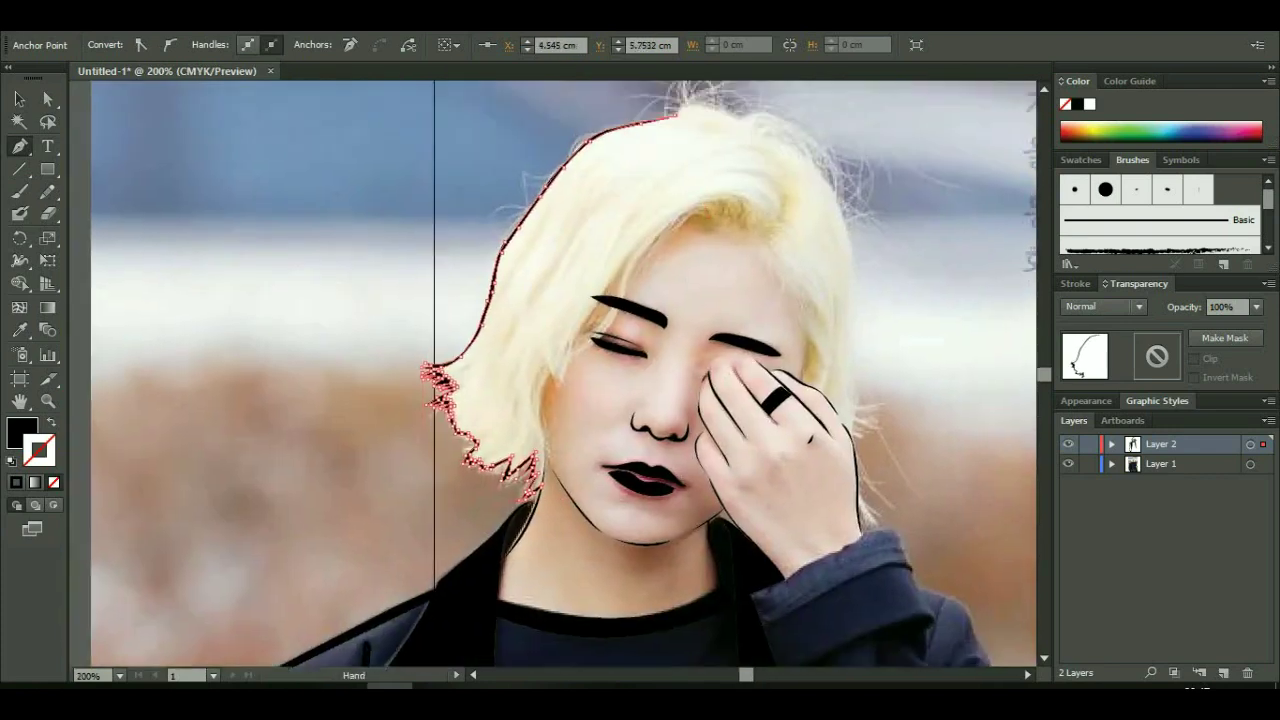
key("ctrl+plus")
key("ctrl+plus")
key("ctrl+plus")
left_click_drag(600, 300, 558, 480)
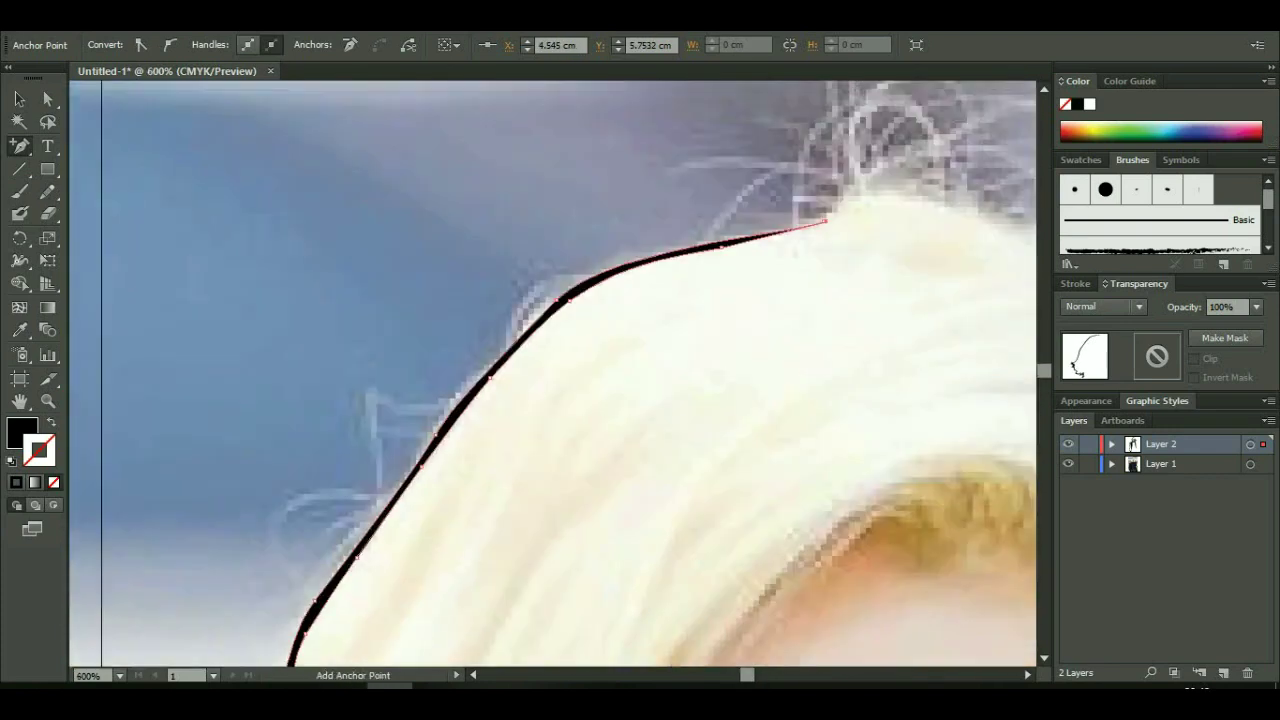
left_click(600, 480)
left_click(770, 375)
key("p")
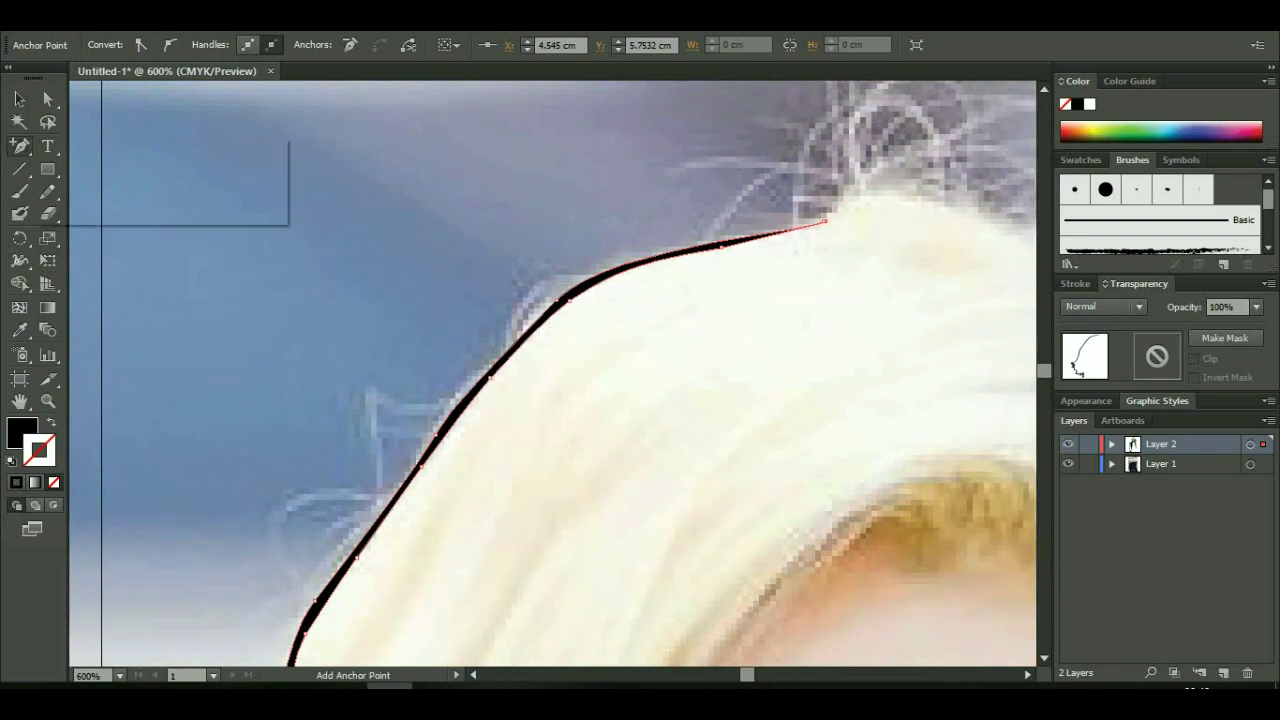
- Trace the fringe's edge from beside the cheek up past the closed eye and eyebrow to the hair parting
scroll(553, 380, "down", 10)
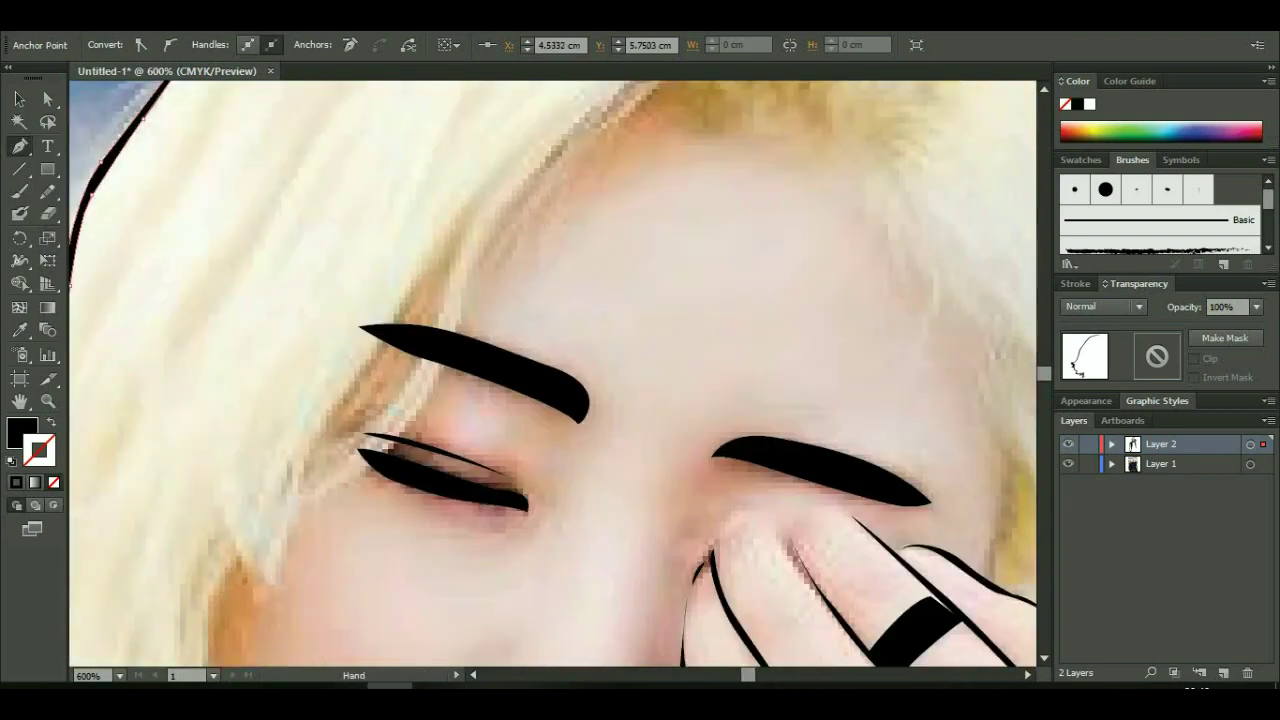
scroll(553, 380, "left", 3)
left_click(340, 535)
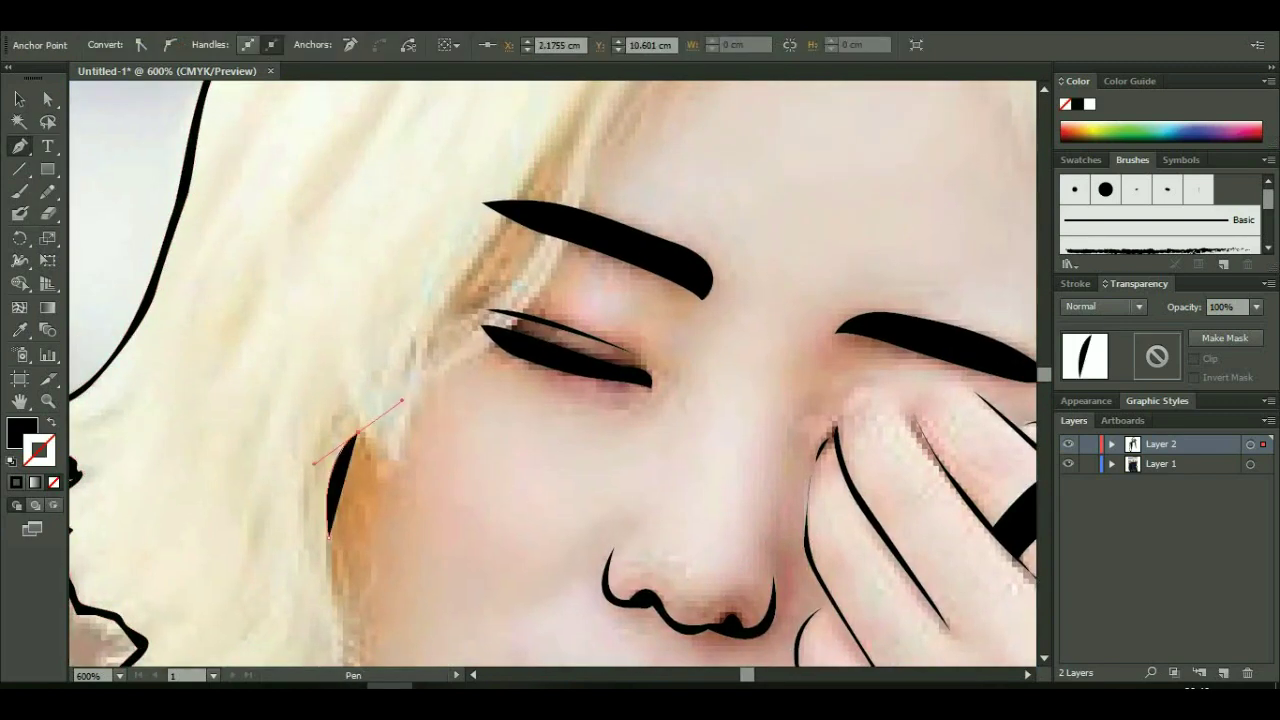
left_click(485, 322)
left_click_drag(500, 350, 365, 564)
left_click(383, 525)
left_click(470, 335)
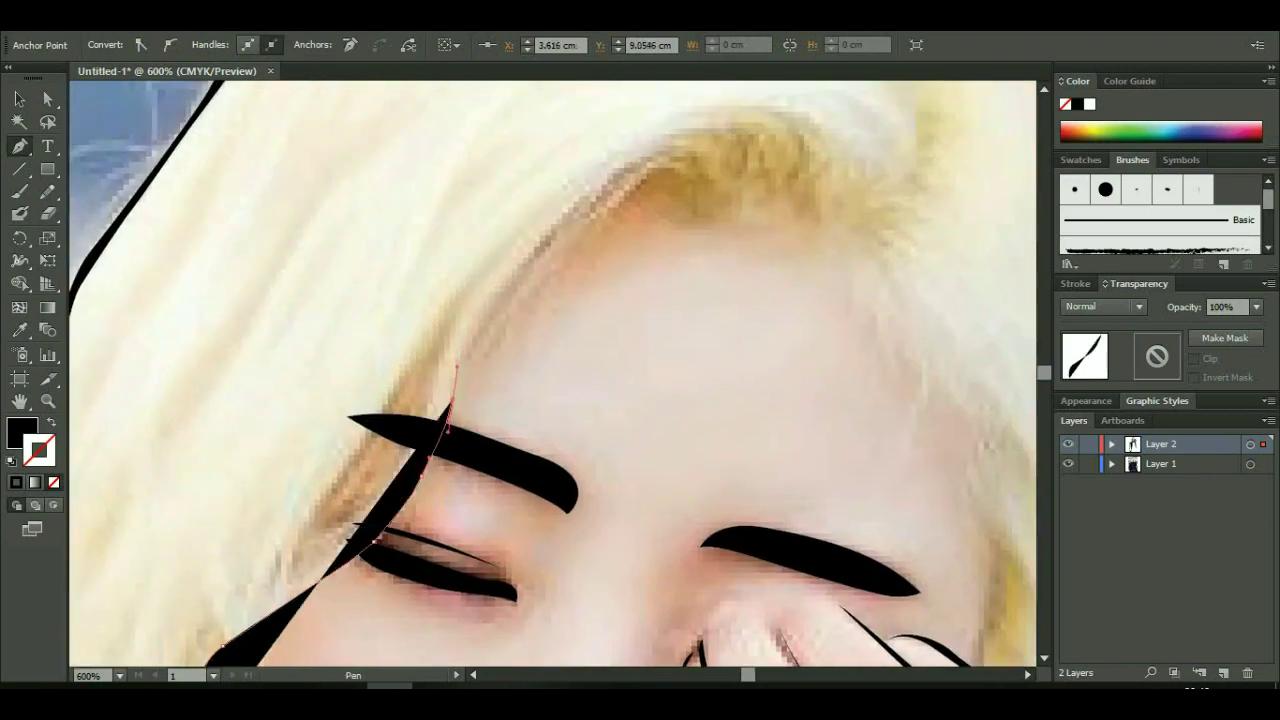
mouse_move(560, 280)
left_mouse_down()
mouse_move(440, 400)
mouse_move(667, 285)
mouse_move(800, 443)
mouse_move(790, 451)
left_mouse_up()
left_click(701, 307)
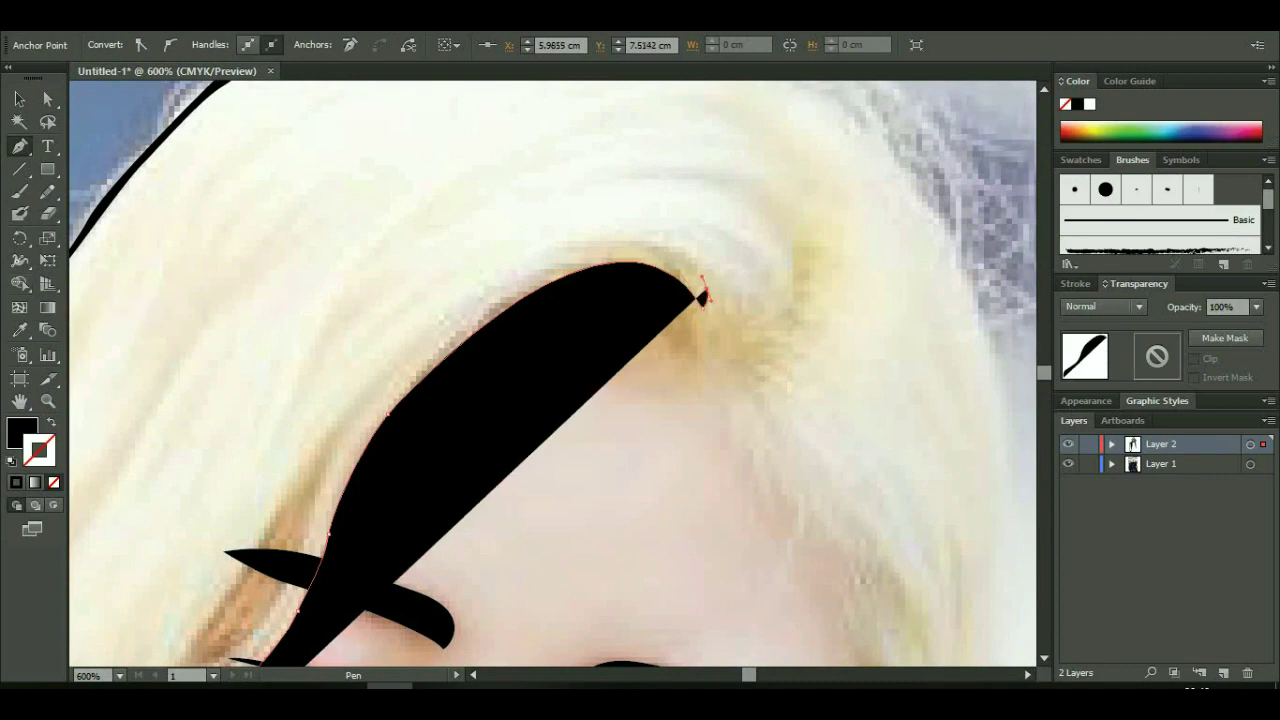
- Trace the fringe line's second edge from the parting back to the cheek, closing it as a tapered black stroke, and deselect it
left_click_drag(565, 255, 665, 117)
left_click_drag(550, 400, 778, 85)
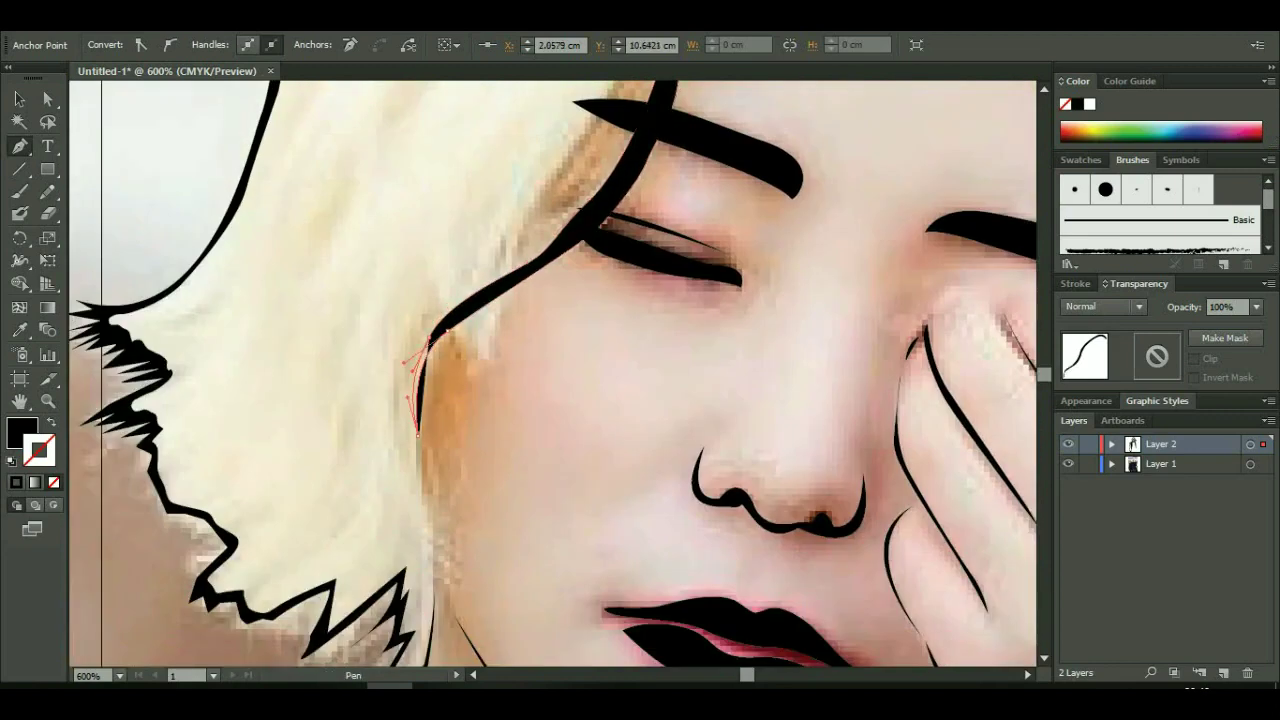
left_click_drag(700, 150, 450, 345)
key("ctrl+shift+a")
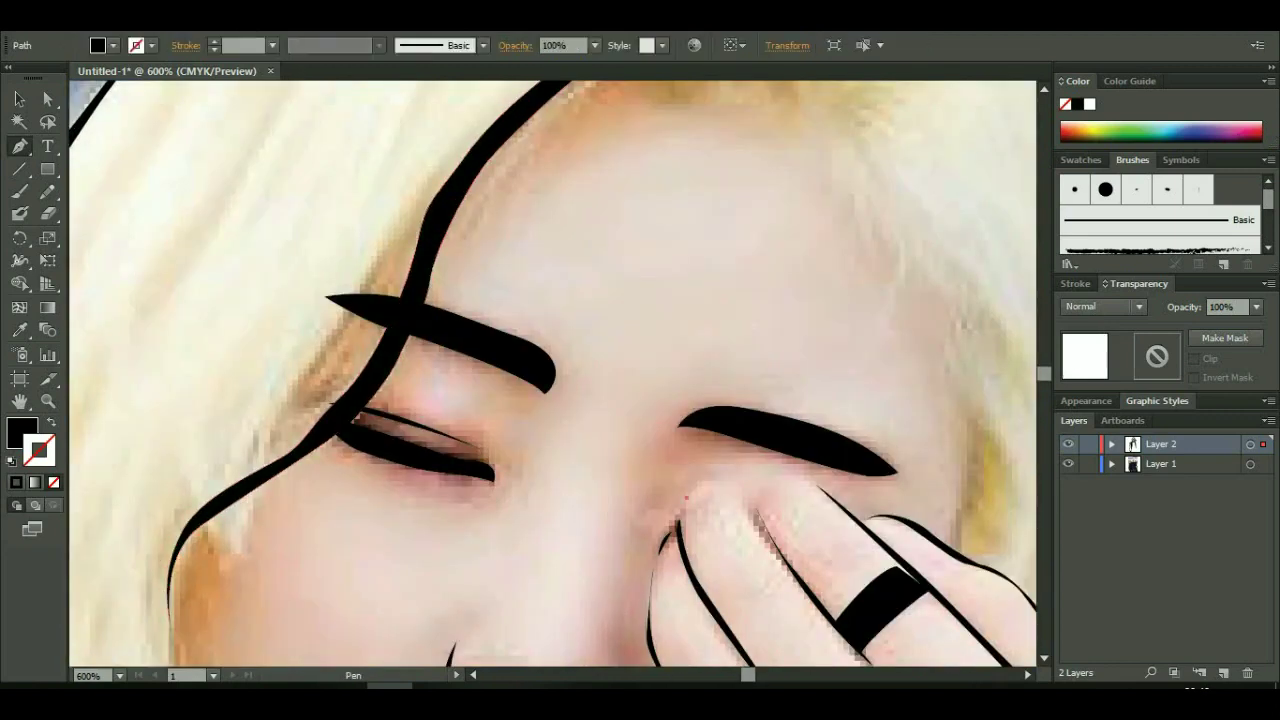
- Draw thin tapered arcs over the tips of the two fingers below the eyebrow
left_click(687, 496)
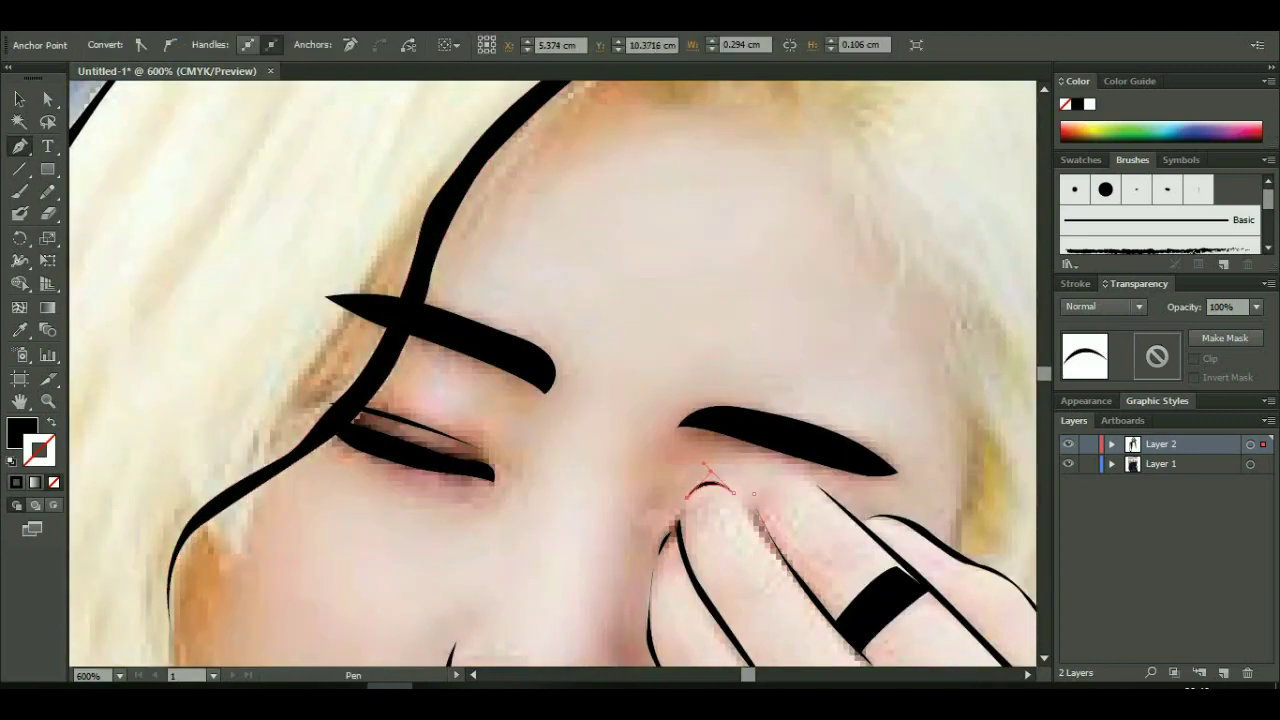
left_click(757, 490)
left_click(808, 484)
scroll(780, 480, "down", 4)
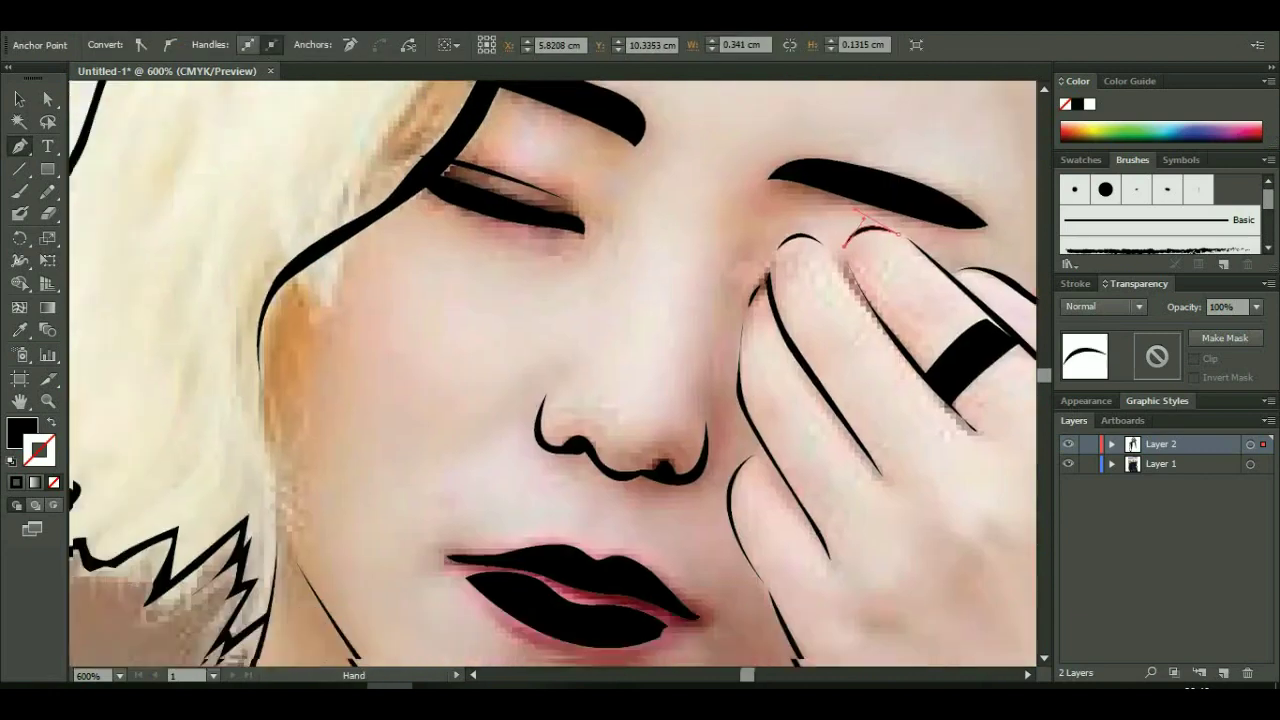
- Hide the Layer 1 photo to check the line art, and show it again
left_click(1068, 464)
scroll(780, 480, "down", 1)
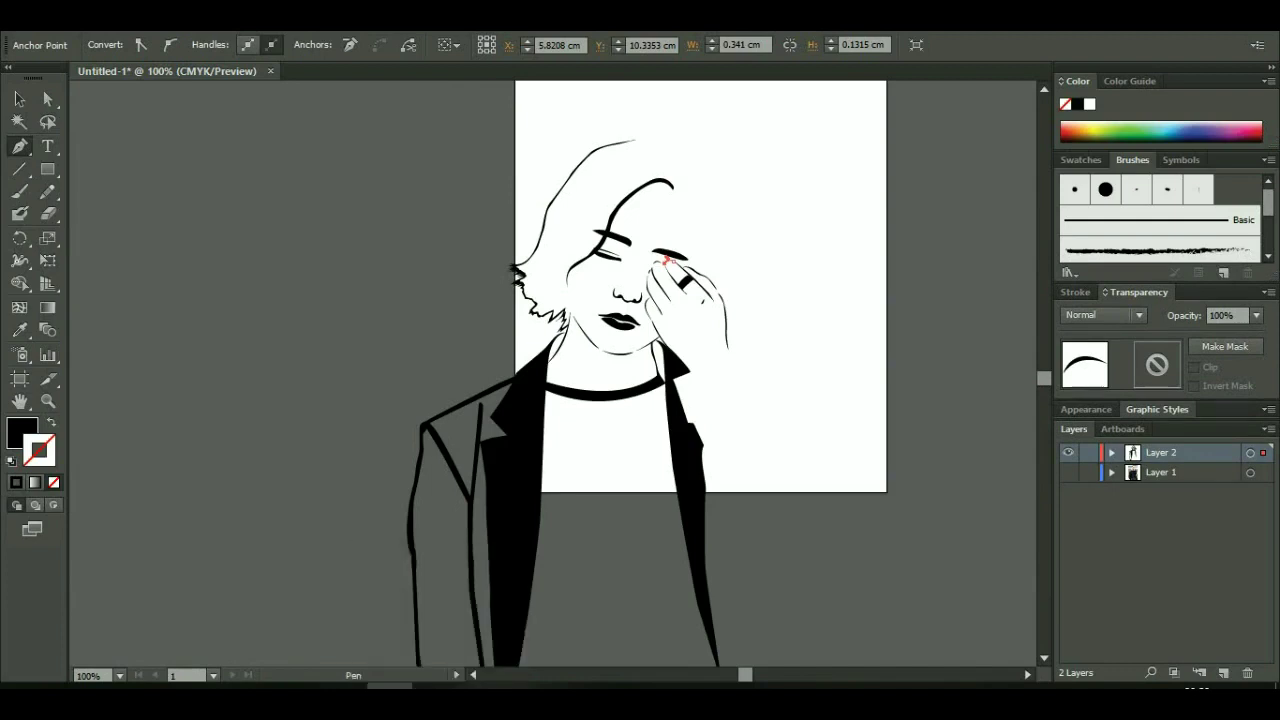
left_click(1068, 472)
- Trace the hair's outer contour on the raised hand's side from the crown down to the hand, and swap fill and stroke
key("ctrl+plus")
key("ctrl+plus")
key("ctrl+plus")
mouse_move(600, 400)
left_mouse_down()
mouse_move(563, 465)
mouse_move(595, 120)
left_mouse_up()
left_click(388, 182)
left_click(485, 193)
left_click(535, 224)
left_click(570, 242)
left_click(605, 272)
left_click_drag(645, 240, 545, 470)
key("shift+x")
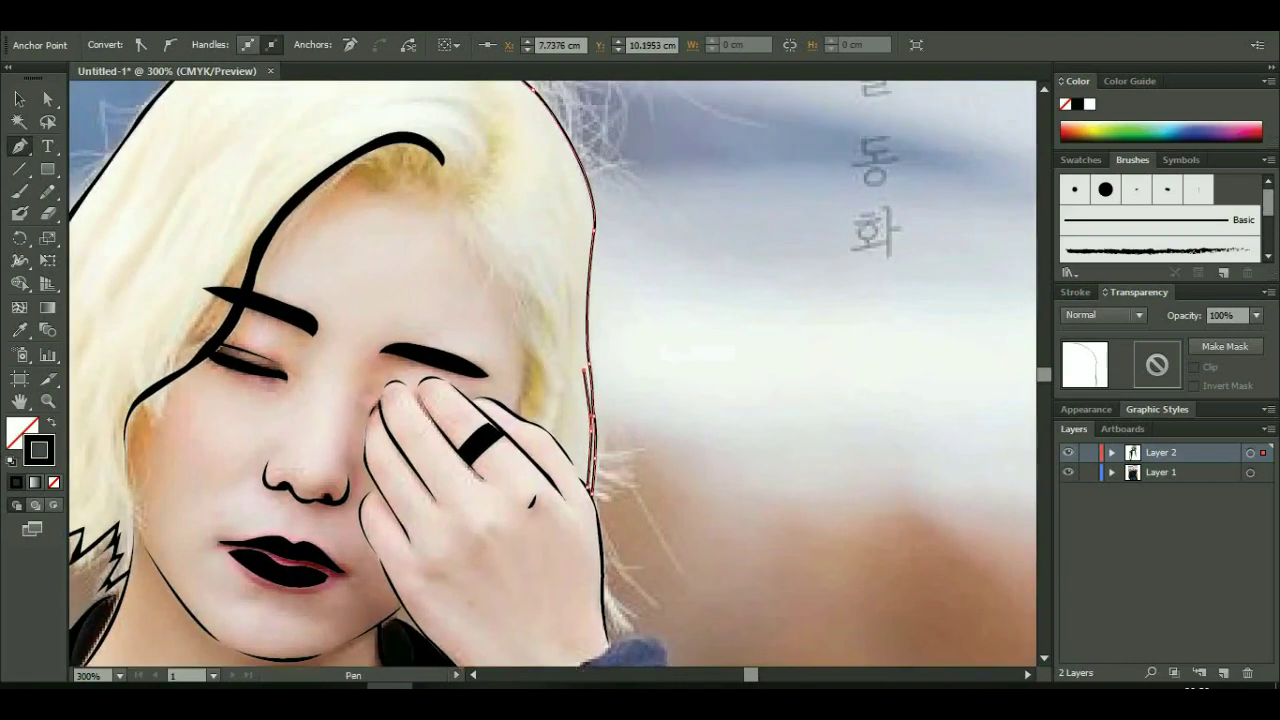
- Trace the contour's inner edge from the hand back up to the crown, closing the narrow shape
left_click_drag(500, 300, 595, 435)
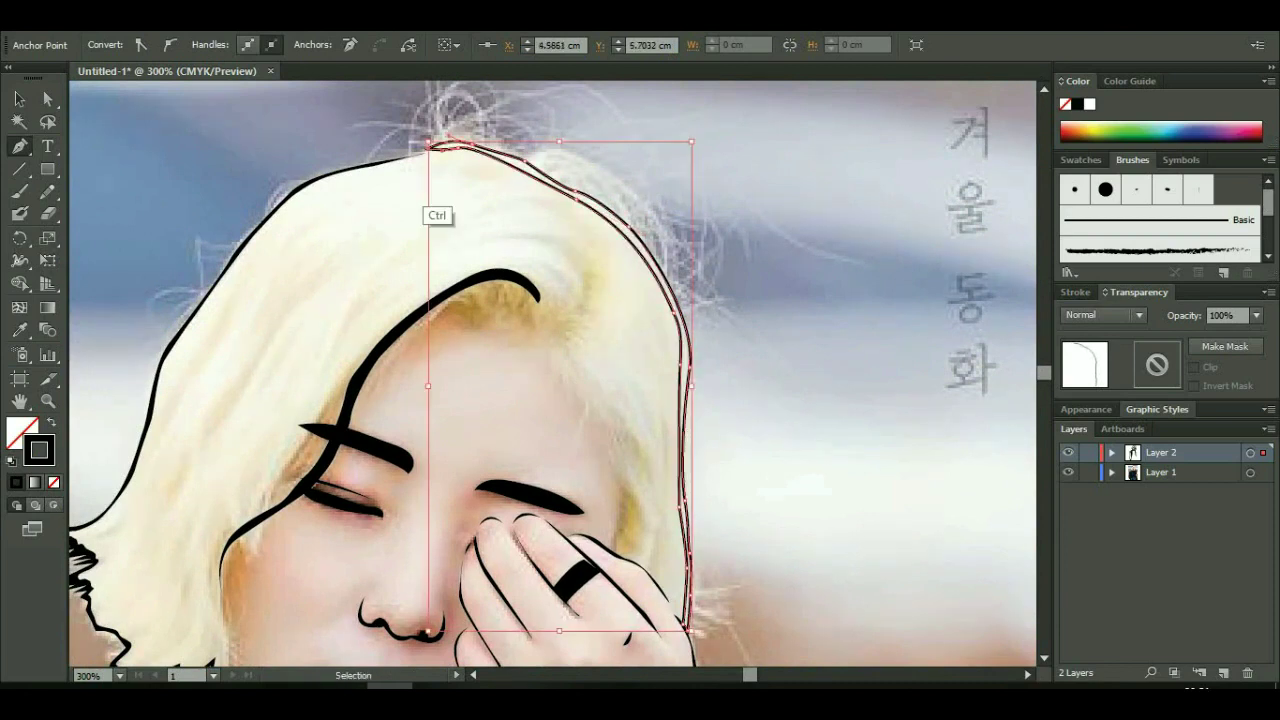
left_click_drag(560, 470, 615, 275)
left_click_drag(600, 400, 512, 350)
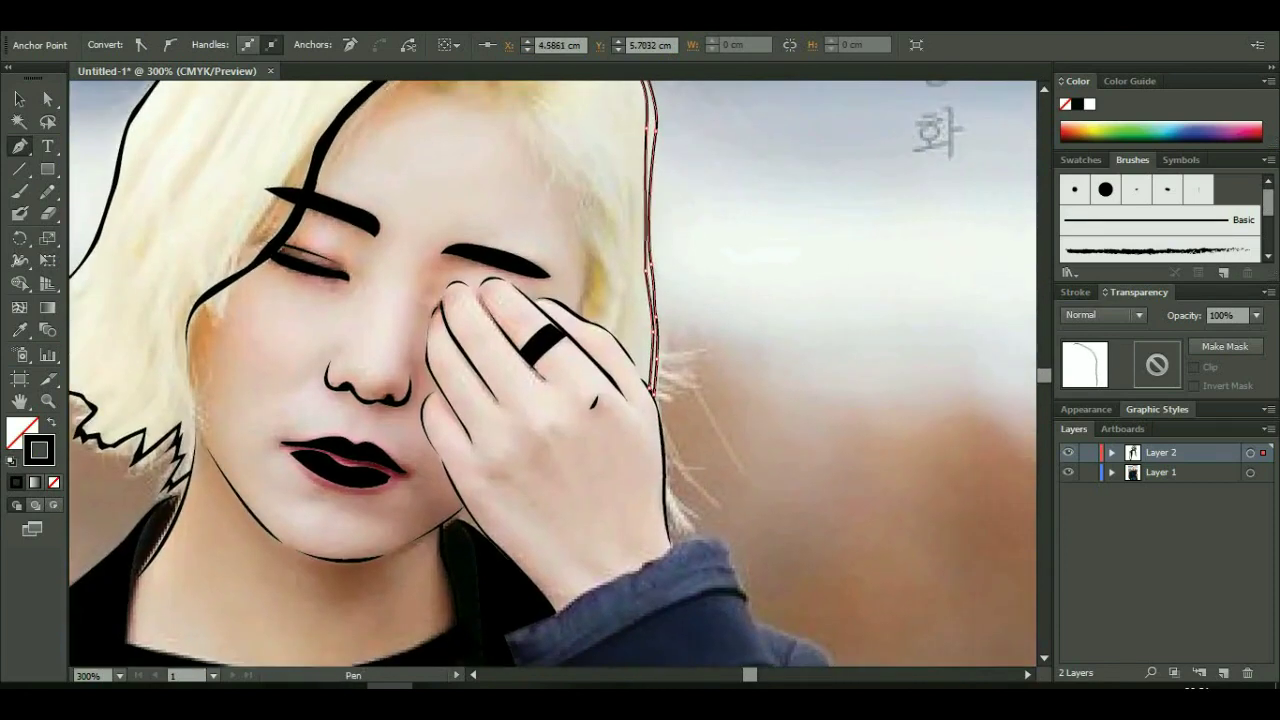
- Draw two tapered hairline strands on the hand's side of the face, one just above the hand and one beside the forehead
left_click(590, 258)
left_click(583, 302)
left_click_drag(580, 300, 574, 390)
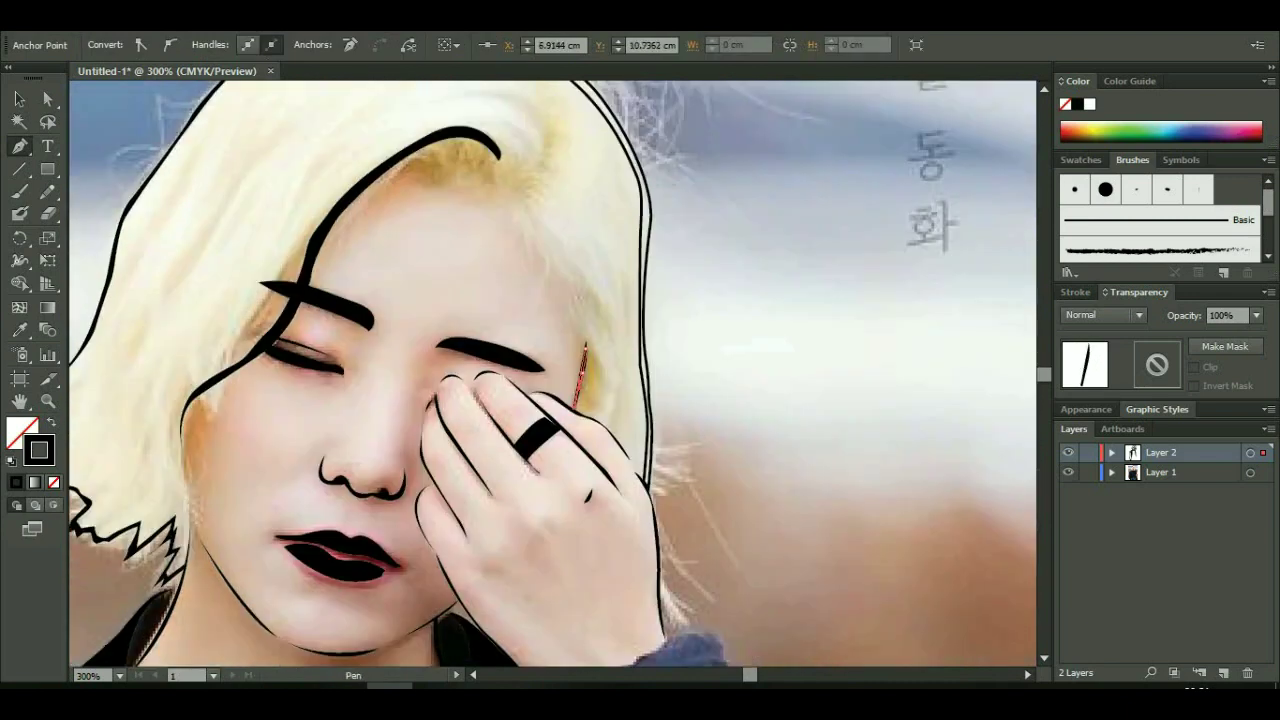
key("ctrl+shift+a")
left_click(532, 215)
left_click(579, 318)
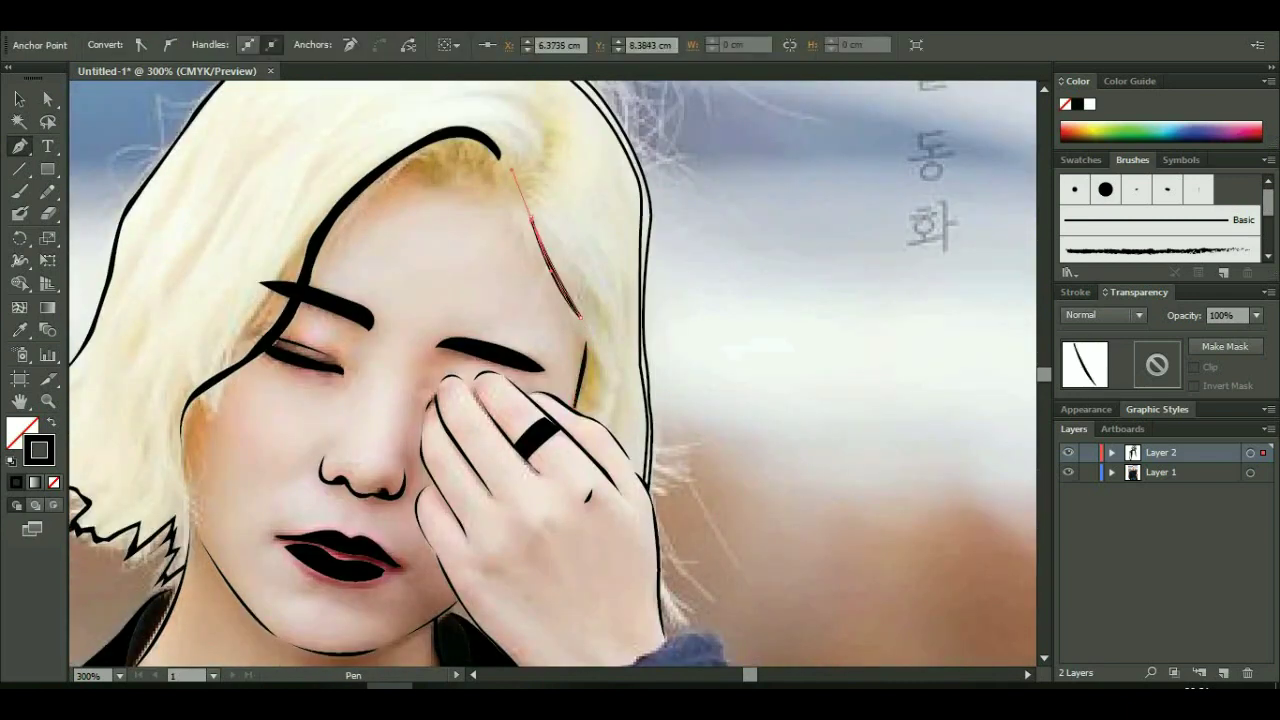
left_click(532, 215)
key("ctrl+shift+a")
- Draw a closed curved shape between the forehead's hairline and the underside of the fringe line
left_click(358, 215)
left_click(508, 190)
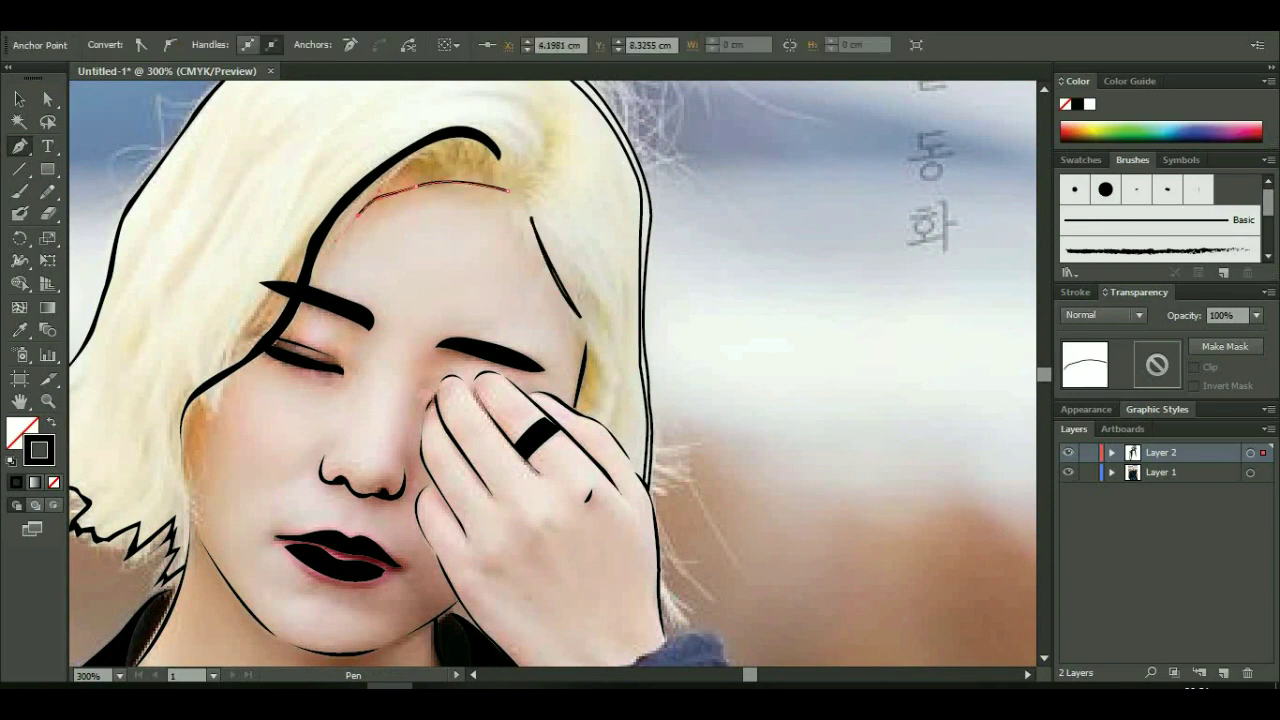
left_click_drag(508, 190, 462, 82)
left_click(358, 215)
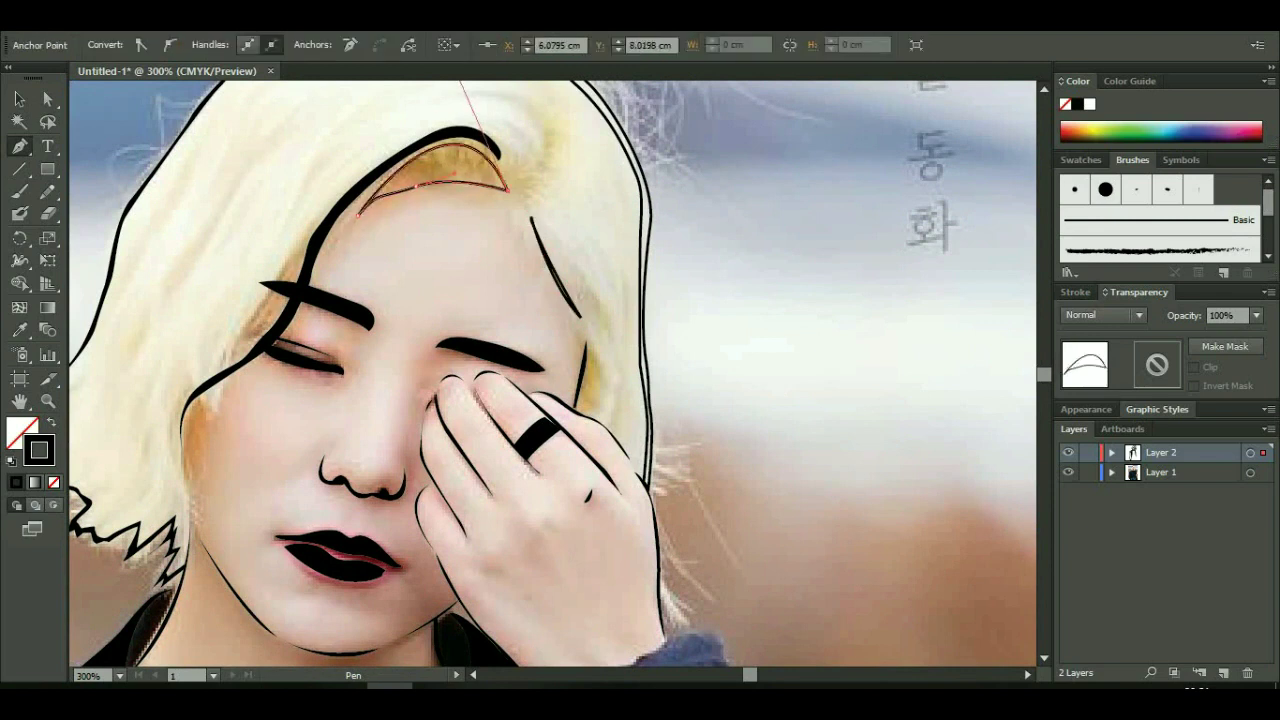
- Give the outlined hair contour, forehead strand and under-fringe shape a black fill without stroke, and hide the photo layer
key("v")
left_click_drag(358, 140, 584, 320)
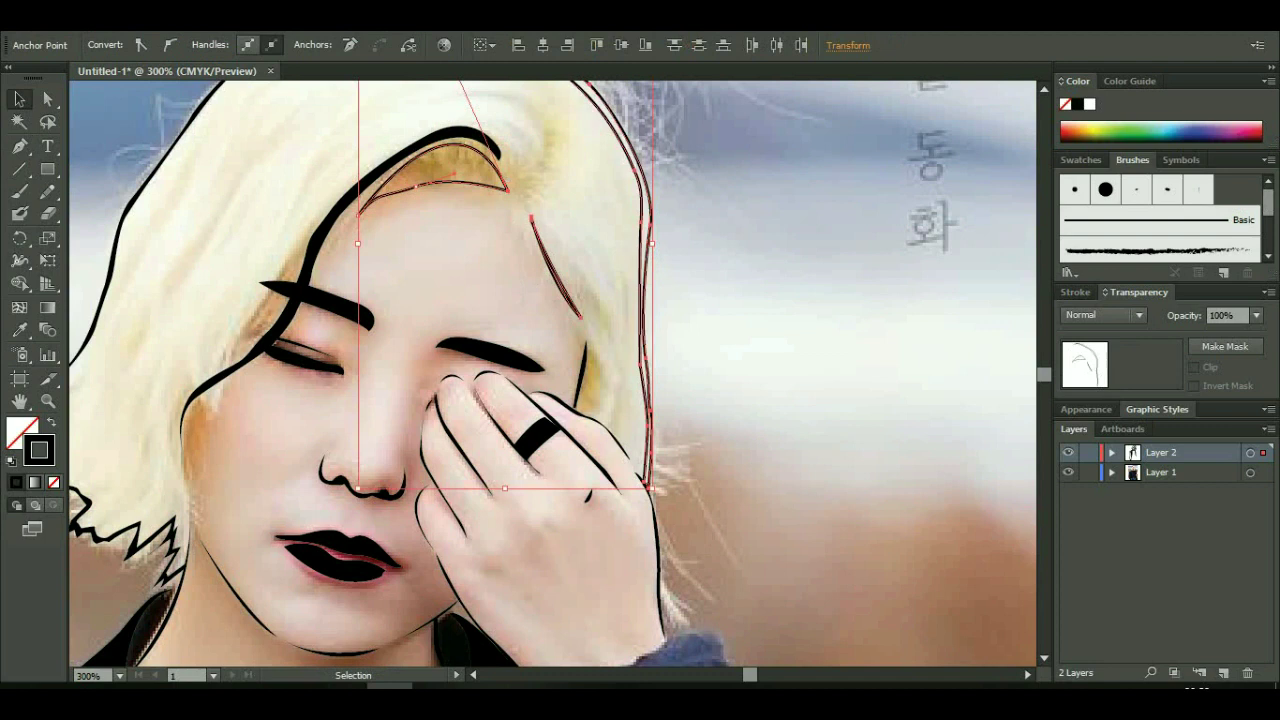
key("ctrl+minus")
left_click(1068, 472)
key("ctrl+minus")
key("ctrl+minus")
key("ctrl+shift+a")
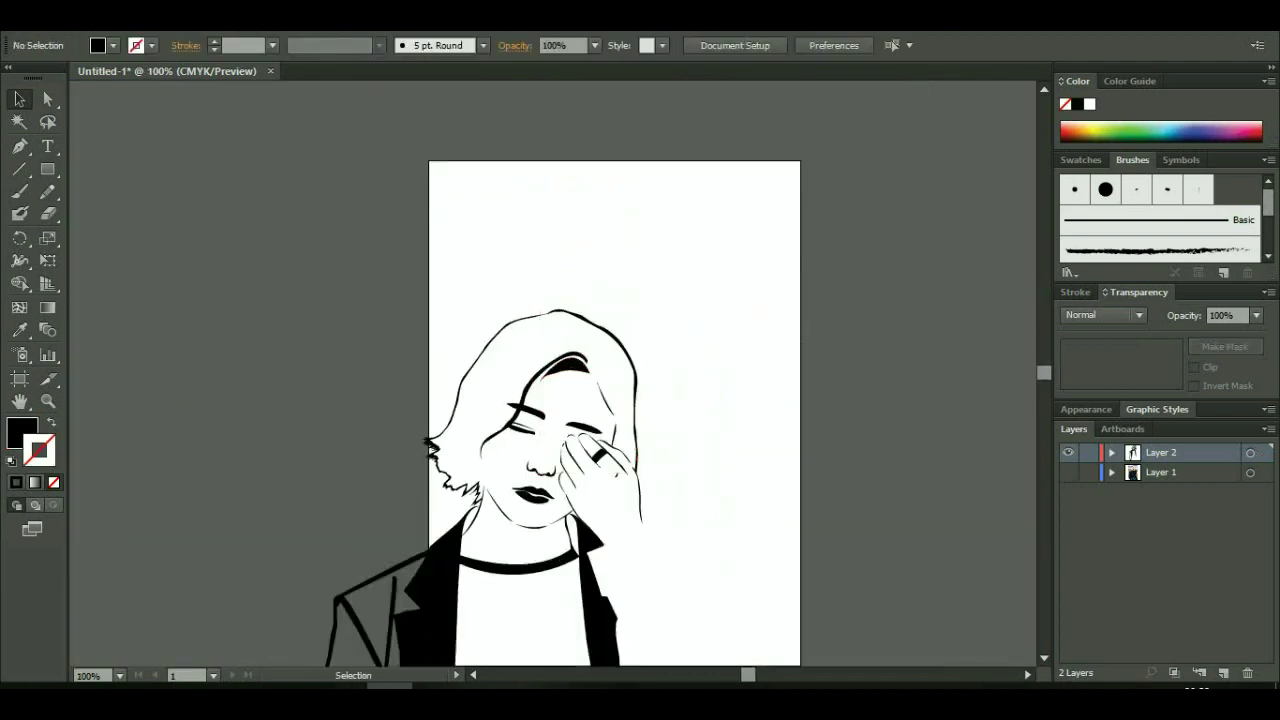
- Save the document as an Illustrator file named "wheein 3" in the mamamoo folder
key("ctrl+s")
type("w")
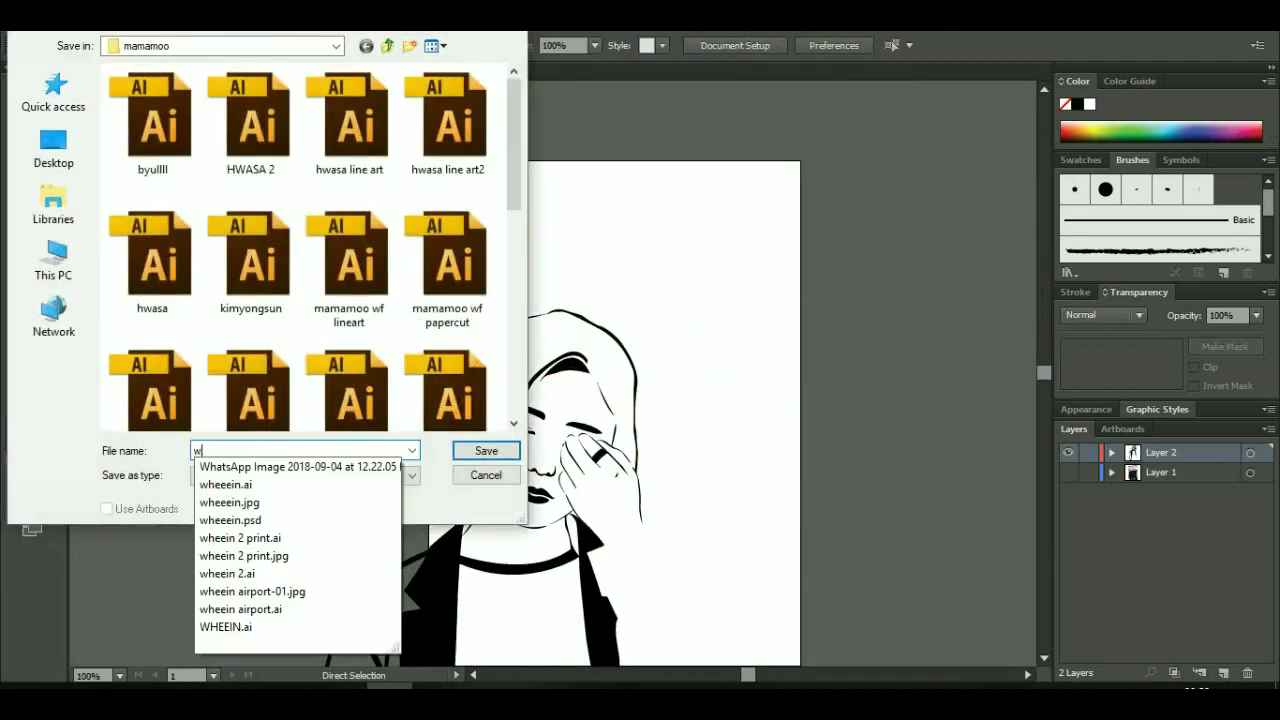
type("heein 3")
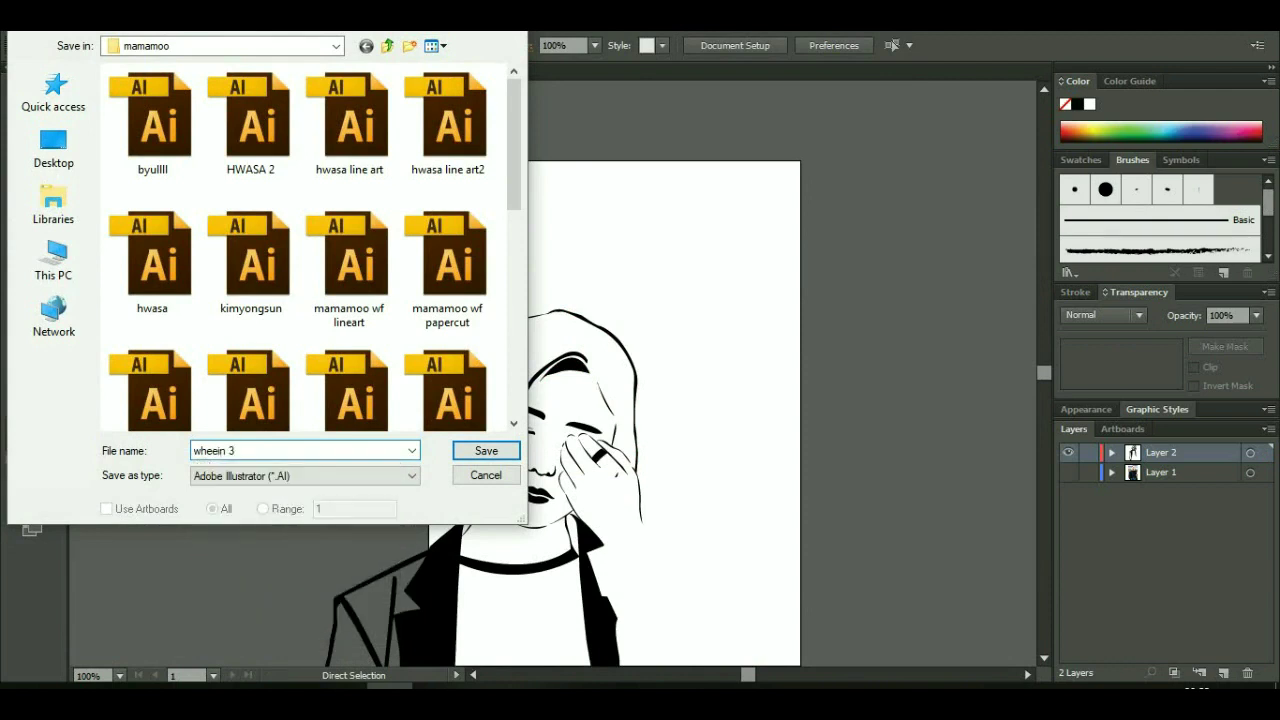
key("Return")
- Fit the artboard to the artwork bounds
left_click(100, 15)
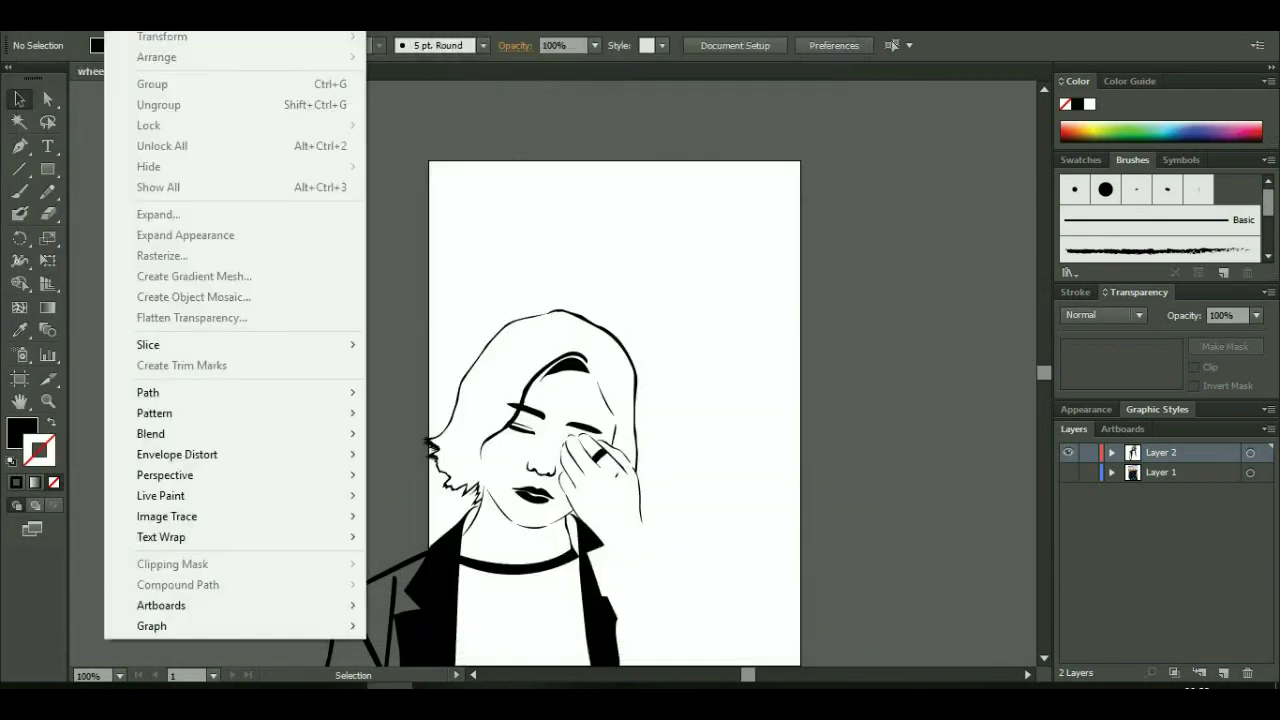
mouse_move(171, 603)
left_click(428, 657)
- With the photo layer shown, draw a thin tapered strand down the cheek between the fringe line's lower end and the neck line
left_click_drag(600, 450, 707, 300)
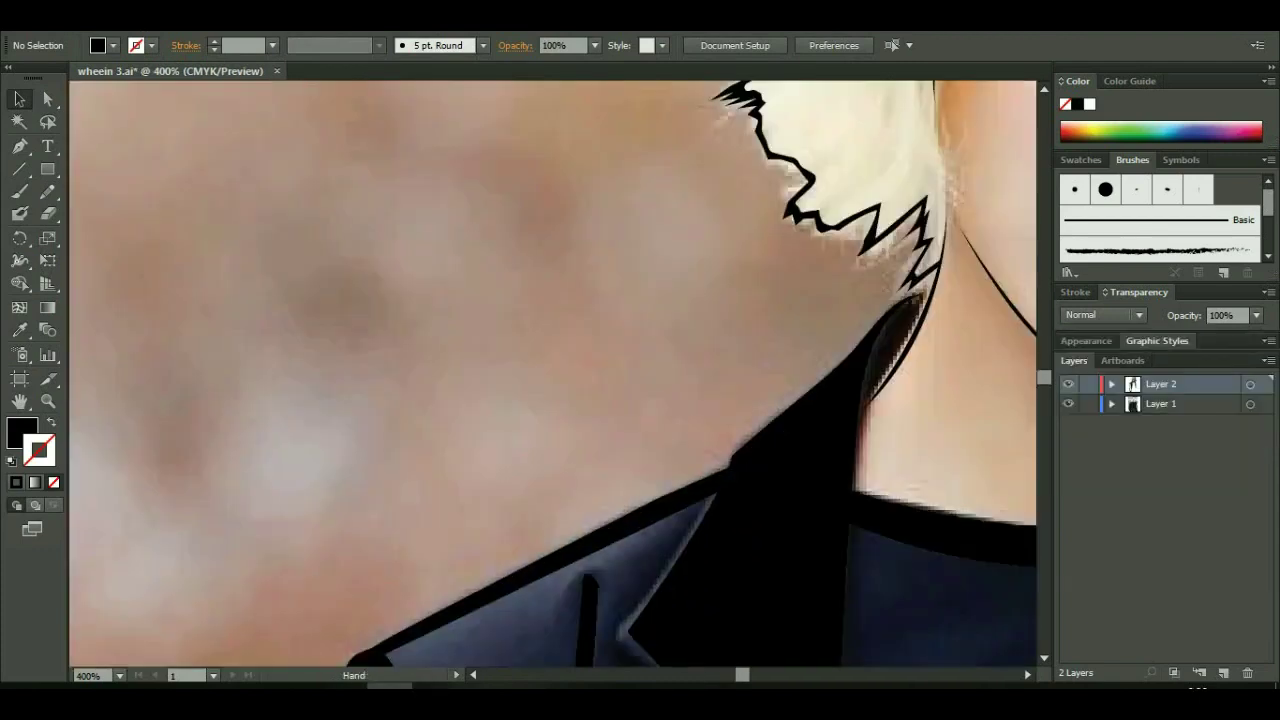
left_click_drag(750, 200, 460, 350)
left_click_drag(600, 450, 600, 270)
key("ctrl+plus")
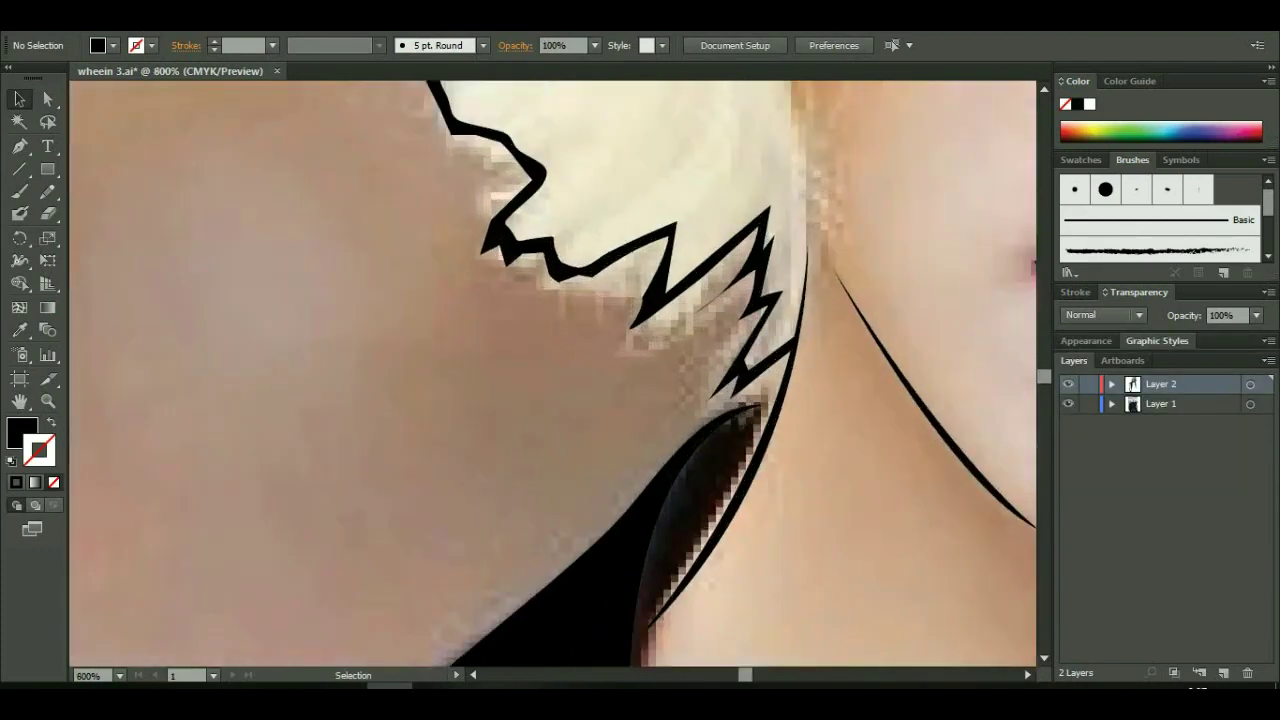
key("ctrl+plus")
left_click_drag(500, 300, 650, 380)
key("p")
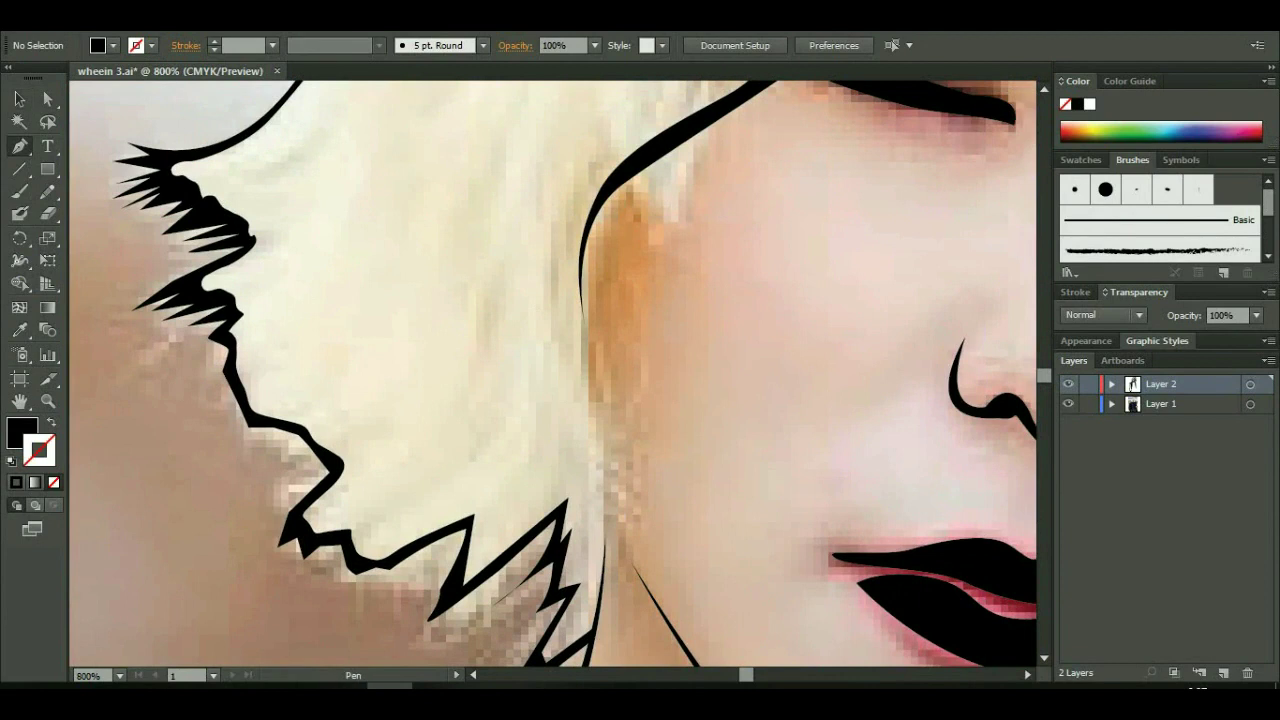
left_click(604, 504)
left_click_drag(584, 332, 583, 300)
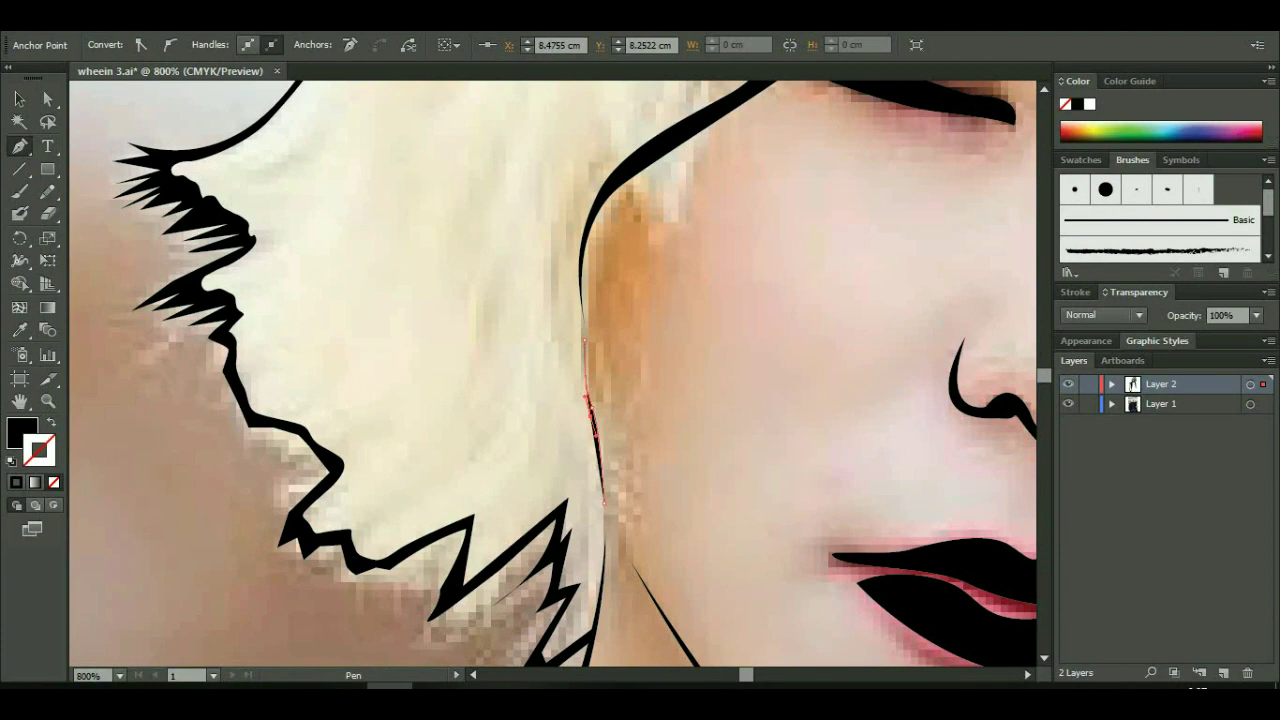
key("ctrl+z")
- Draw a filled hair strand along the outer side of the fringe line, from beside the closed eye up past the eyebrow
left_click_drag(550, 250, 410, 498)
left_click_drag(592, 432, 604, 418)
left_click_drag(815, 100, 815, 100)
left_click(564, 482)
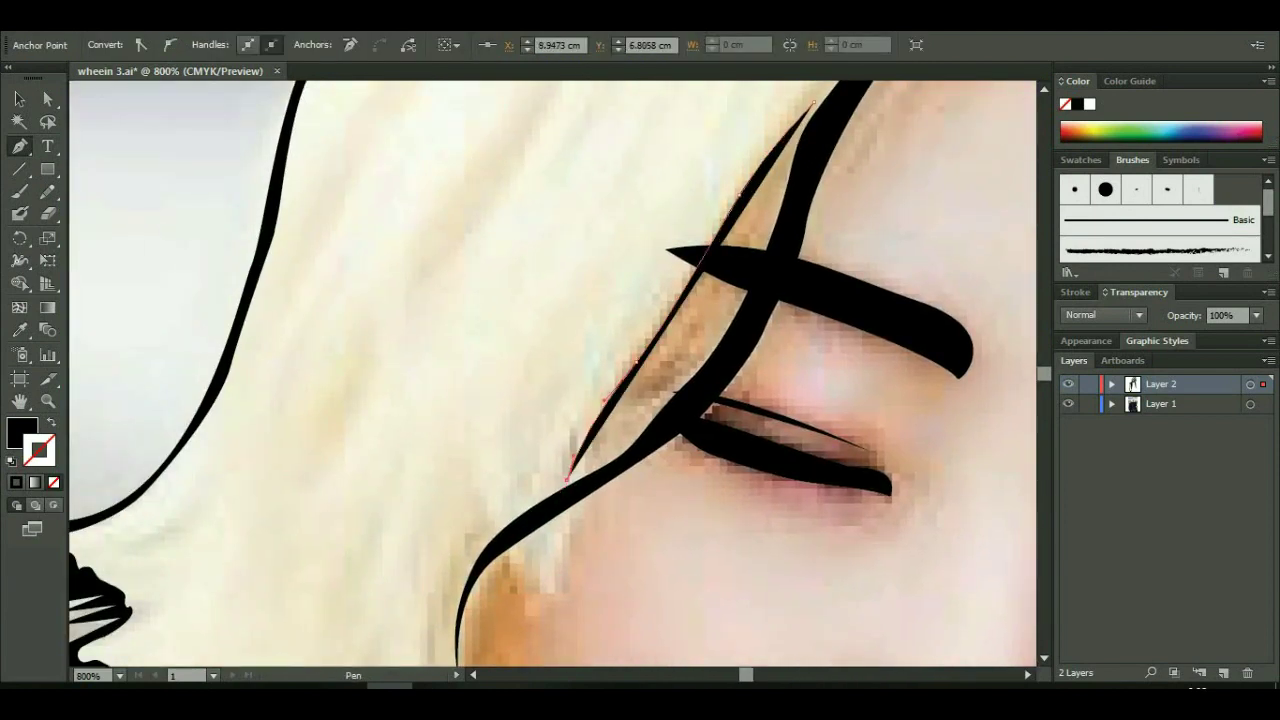
left_click_drag(671, 251, 534, 510)
left_click(727, 245)
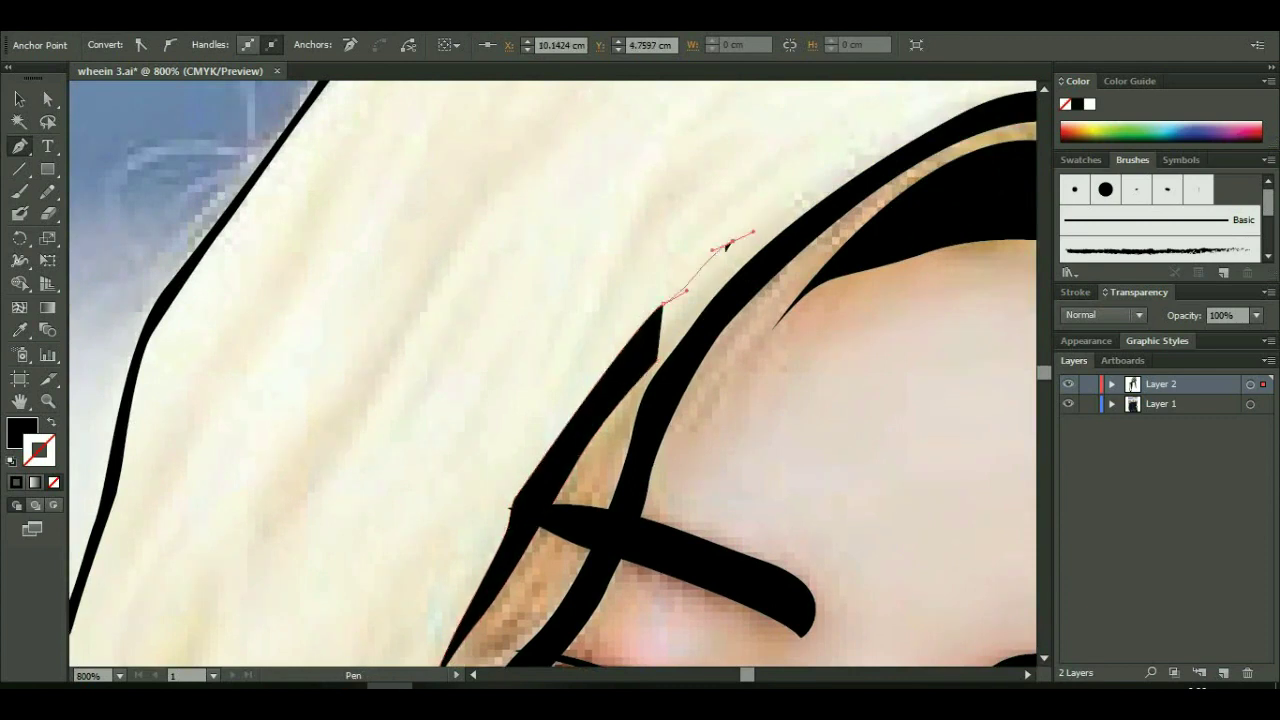
left_click(815, 200)
left_click_drag(830, 197, 232, 365)
key("ctrl+shift+a")
- Start a jagged hair shape at the parting by tracing its lowest curved spikes above the forehead strand
left_click(616, 454)
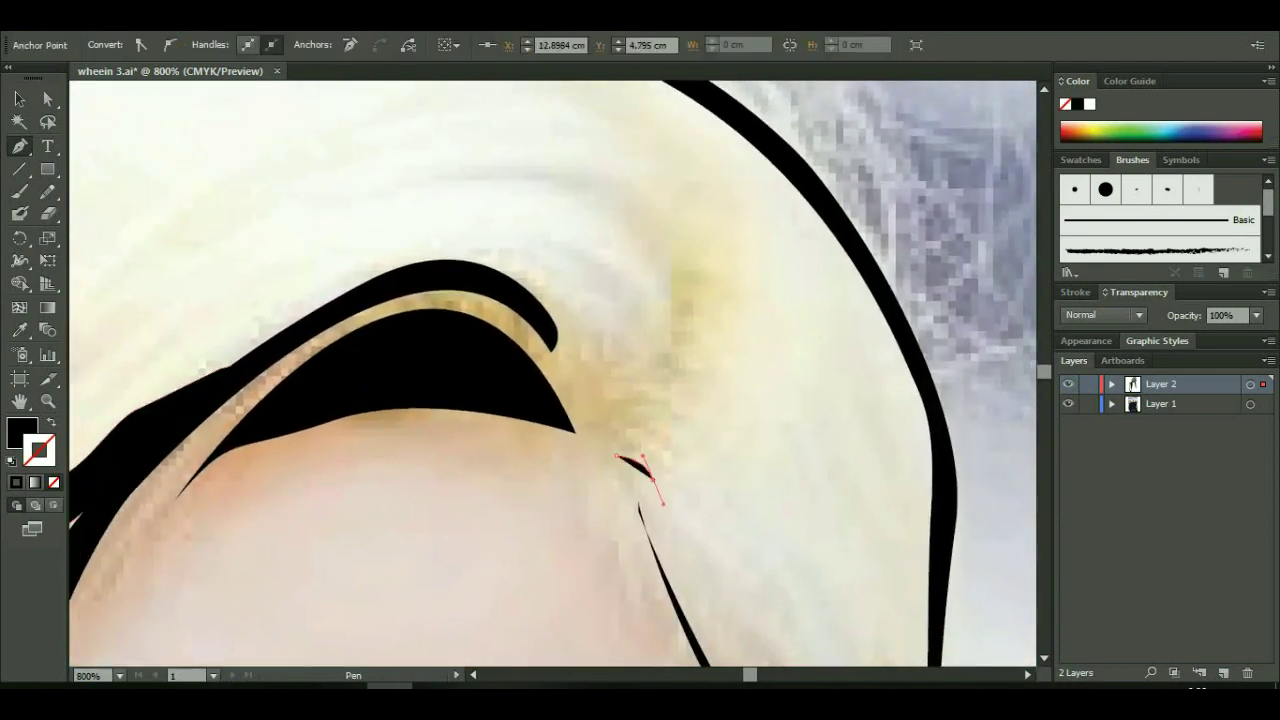
left_click_drag(652, 478, 662, 502)
key("ctrl+plus")
key("ctrl+plus")
left_click_drag(600, 460, 578, 450)
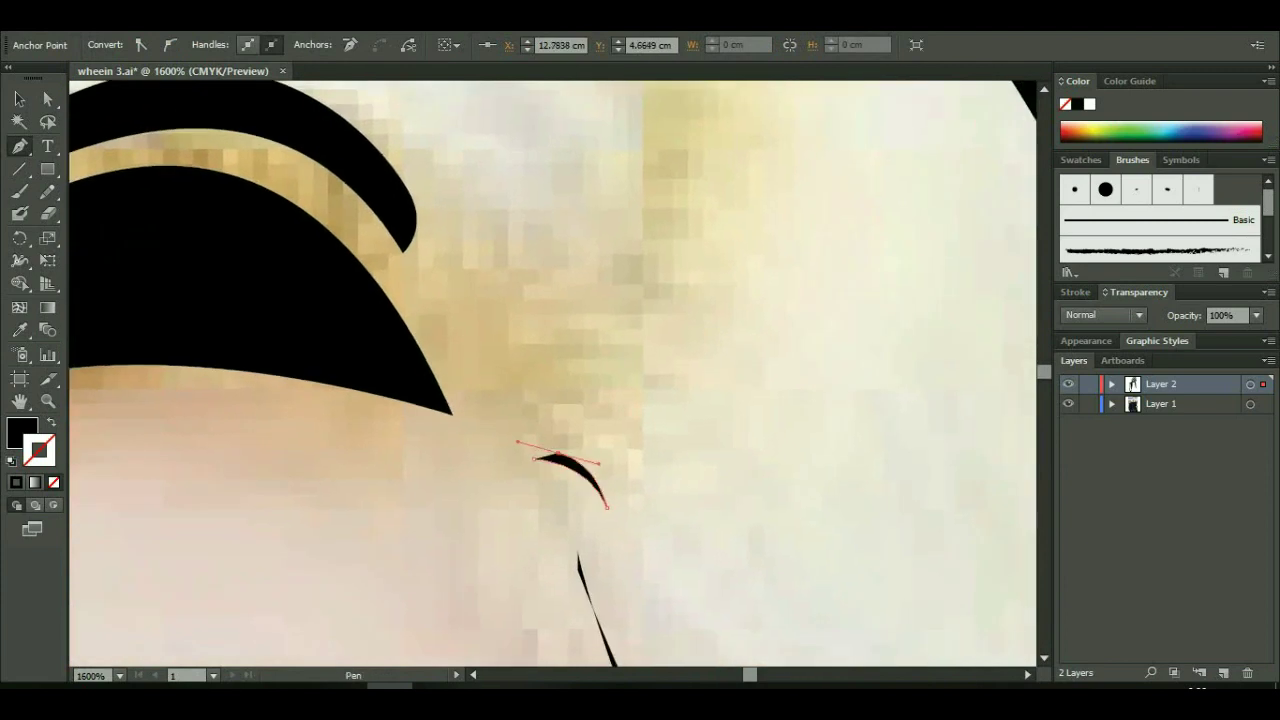
left_click_drag(632, 488, 674, 535)
left_click_drag(574, 441, 551, 433)
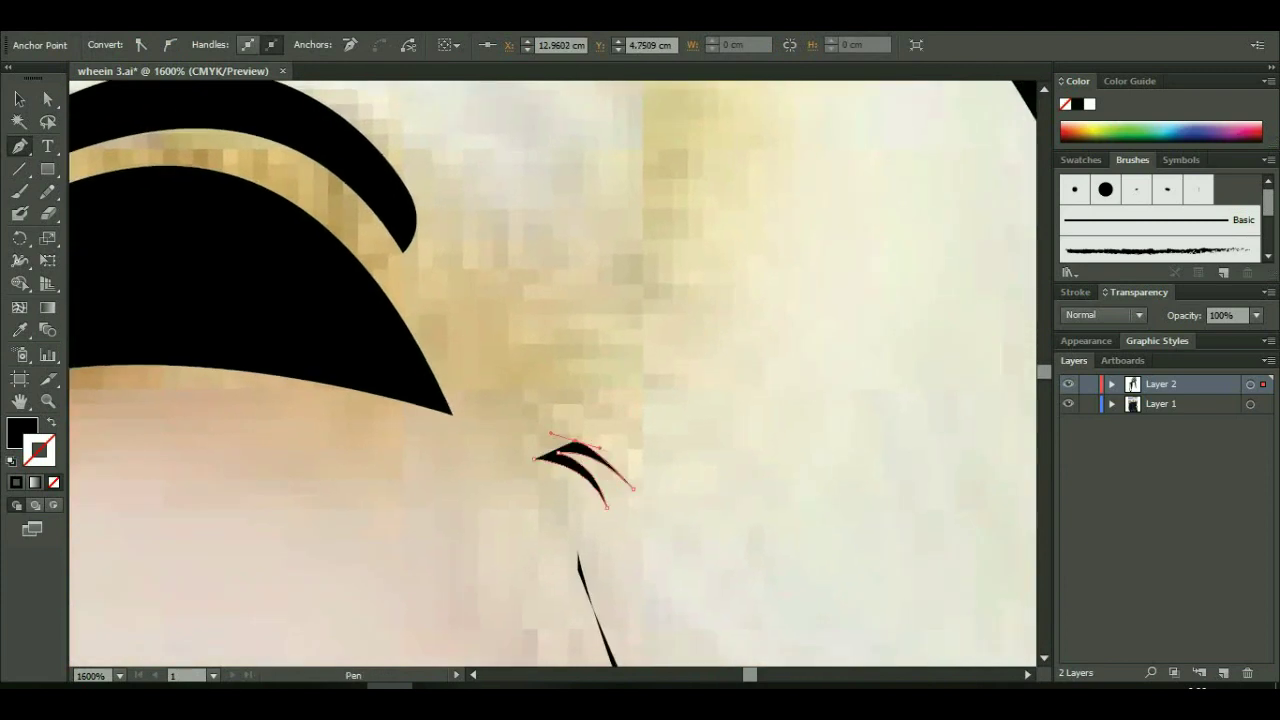
left_click(548, 416)
left_click_drag(634, 436, 656, 456)
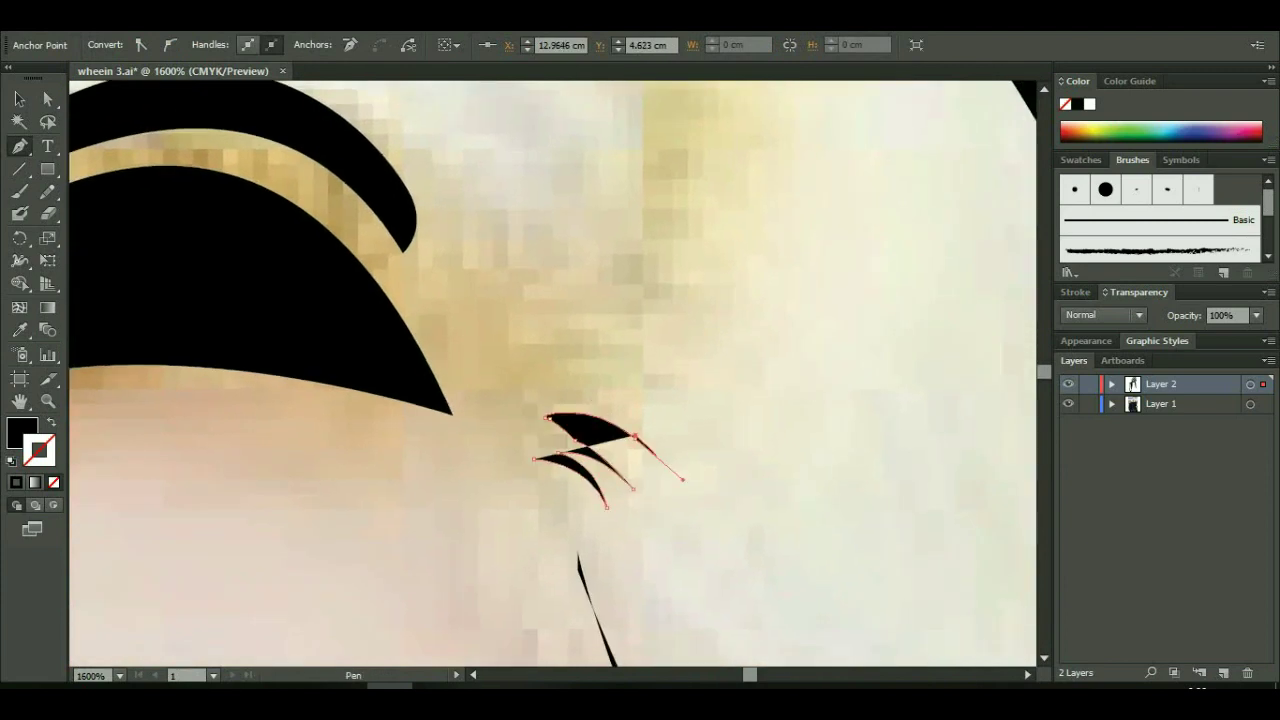
- Continue the jagged edge upward along the parting with a series of small pointed and curved spikes
left_click_drag(565, 398, 605, 398)
left_click(637, 364)
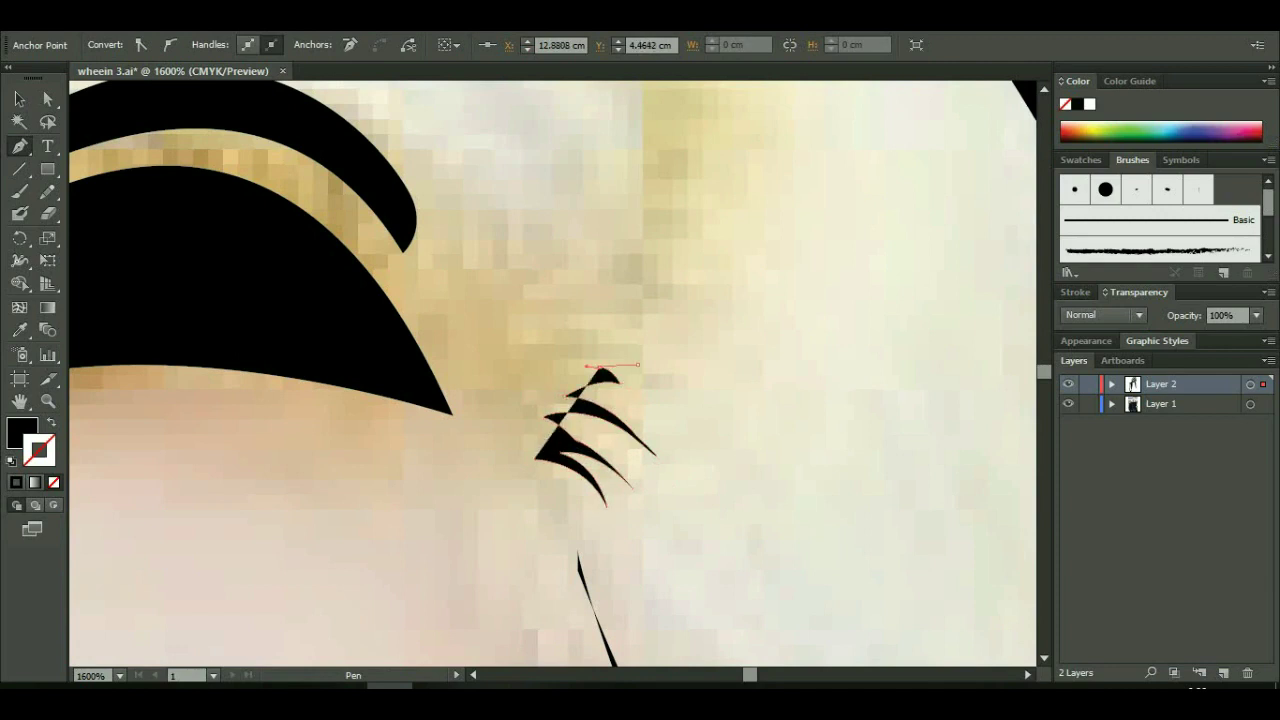
left_click(607, 339)
left_click_drag(600, 350, 566, 451)
left_click_drag(612, 410, 650, 395)
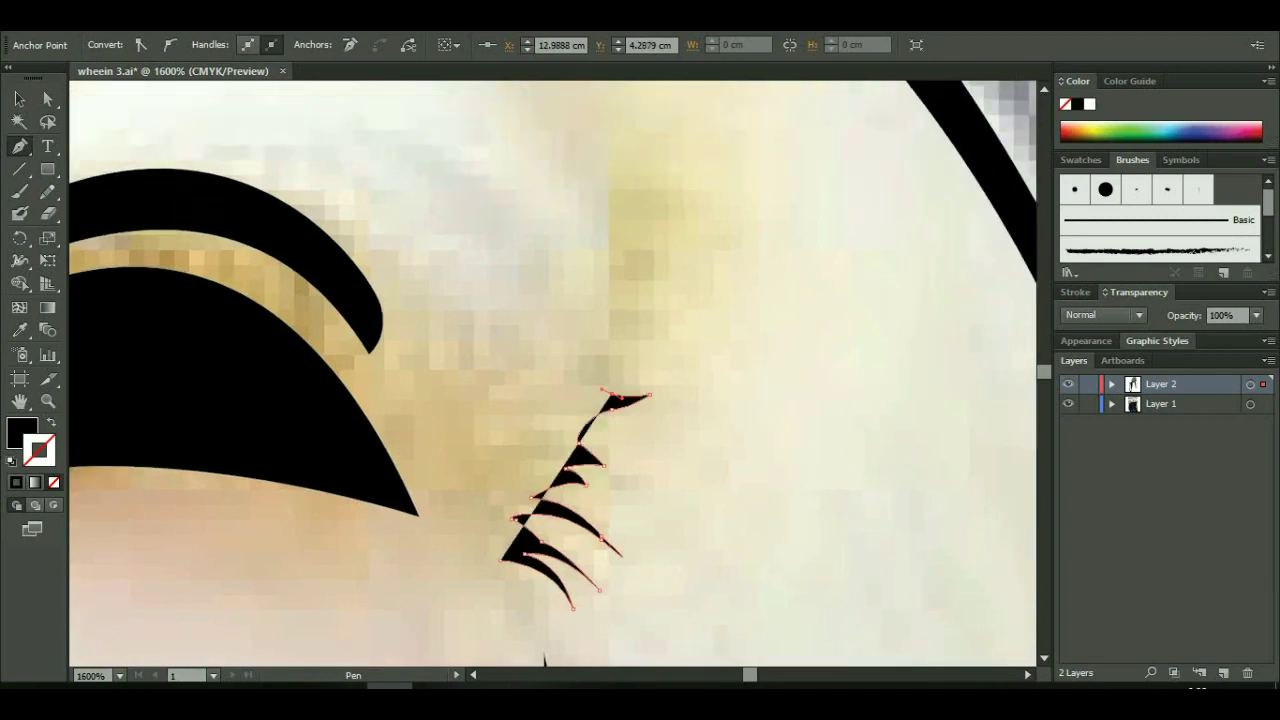
left_click(646, 301)
left_click(654, 233)
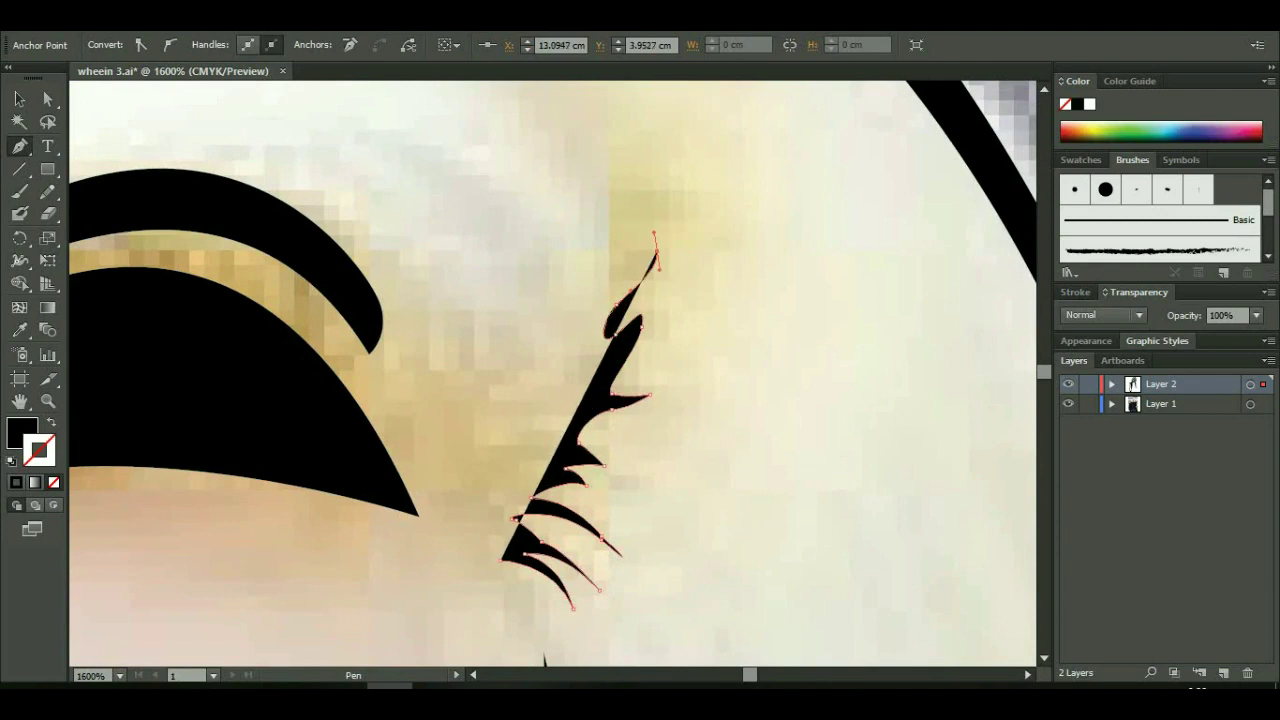
- Trace a long tapered strand sweeping from the parting over the fringe and back, switching the path to a black stroke without fill
mouse_move(613, 284)
left_mouse_down()
mouse_move(566, 303)
mouse_move(625, 322)
mouse_move(654, 505)
left_mouse_up()
left_click(656, 383)
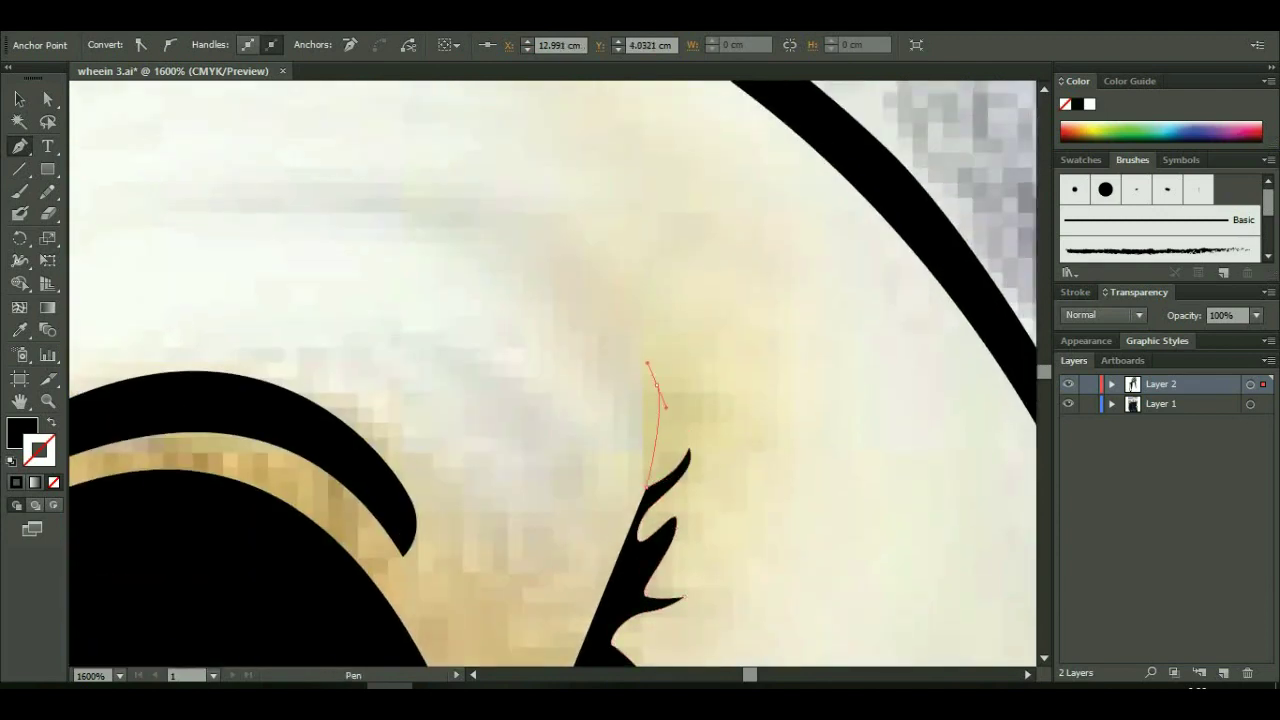
left_click_drag(660, 390, 795, 398)
left_click_drag(670, 238, 595, 201)
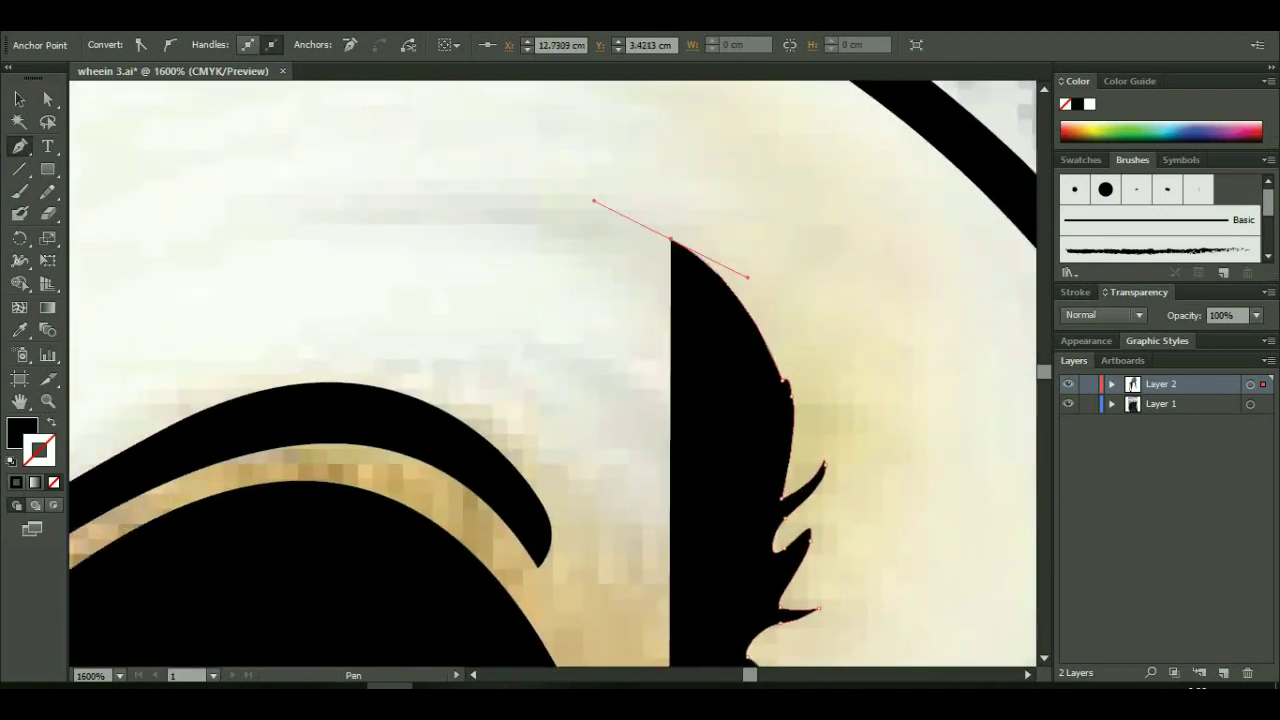
left_click_drag(332, 218, 230, 268)
left_click(332, 218)
key("shift+x")
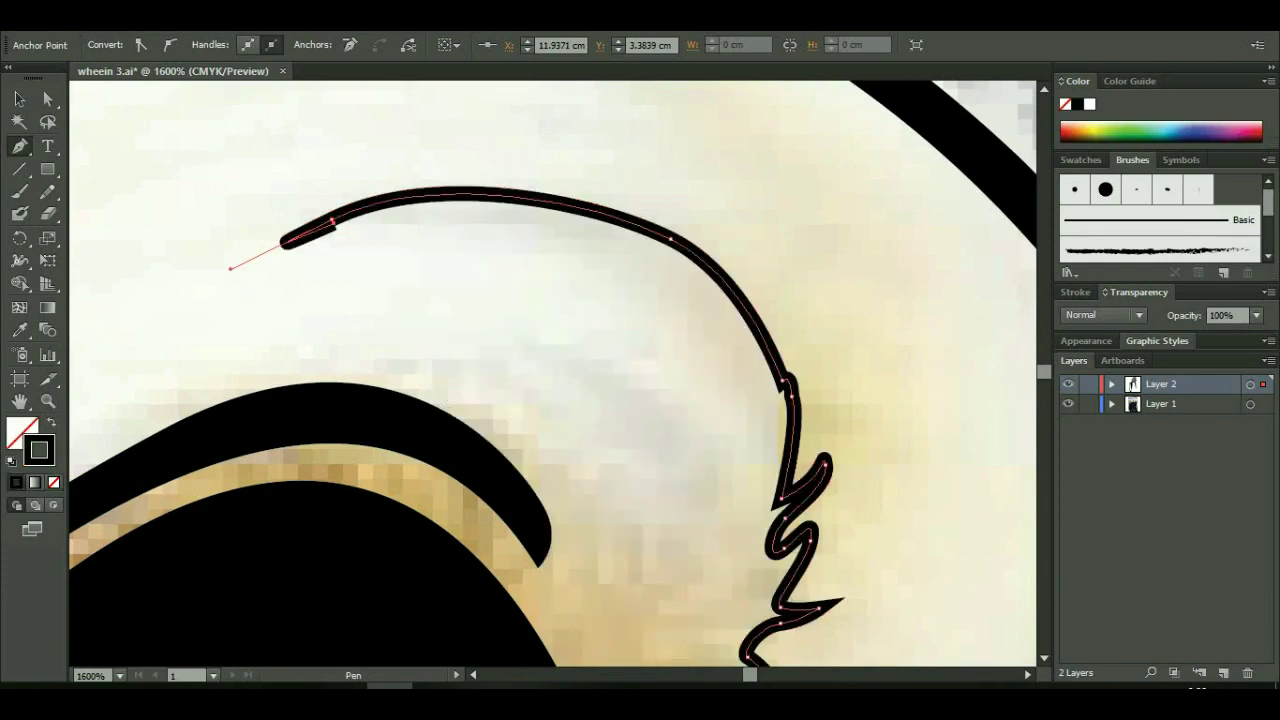
left_click_drag(742, 368, 828, 520)
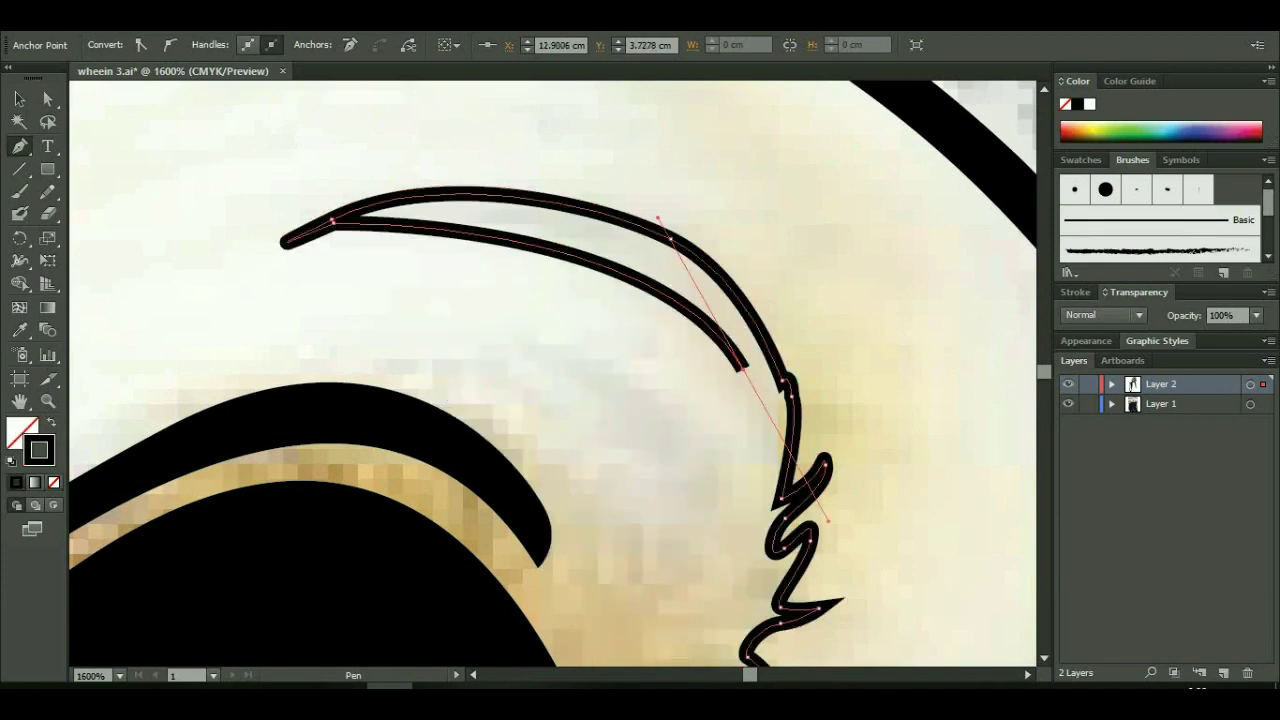
key("ctrl+z")
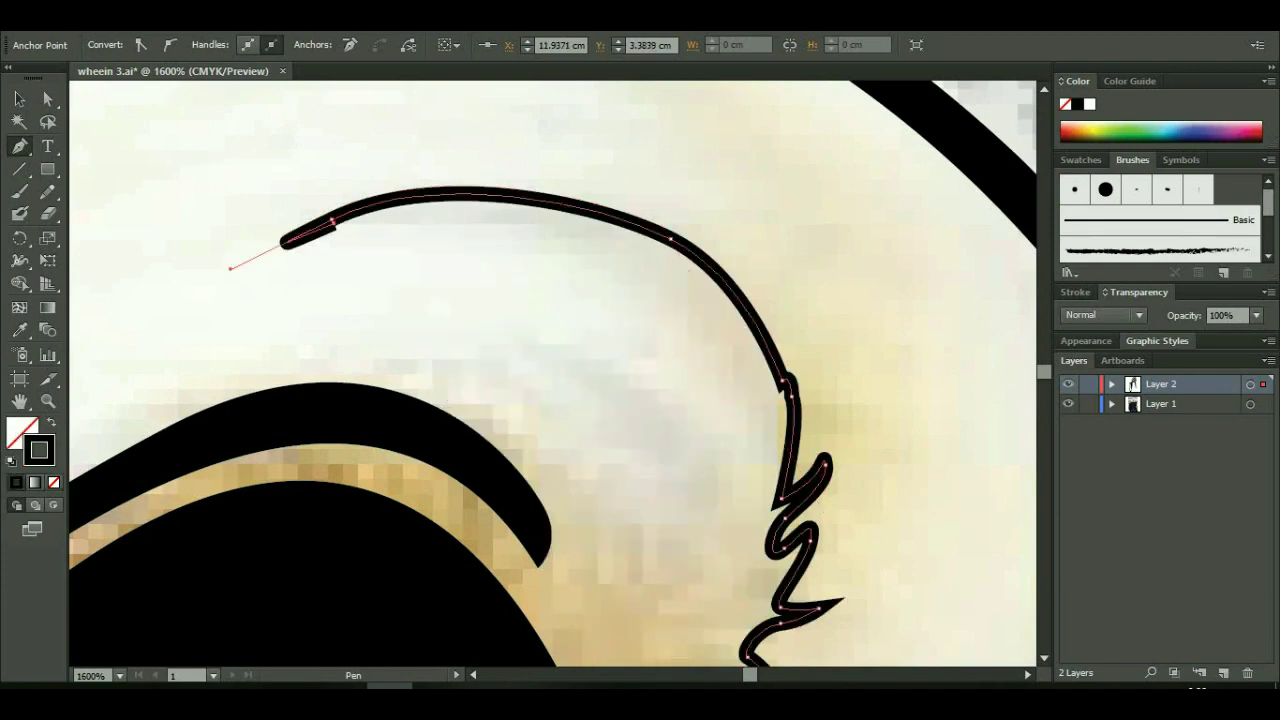
left_click_drag(596, 228, 694, 276)
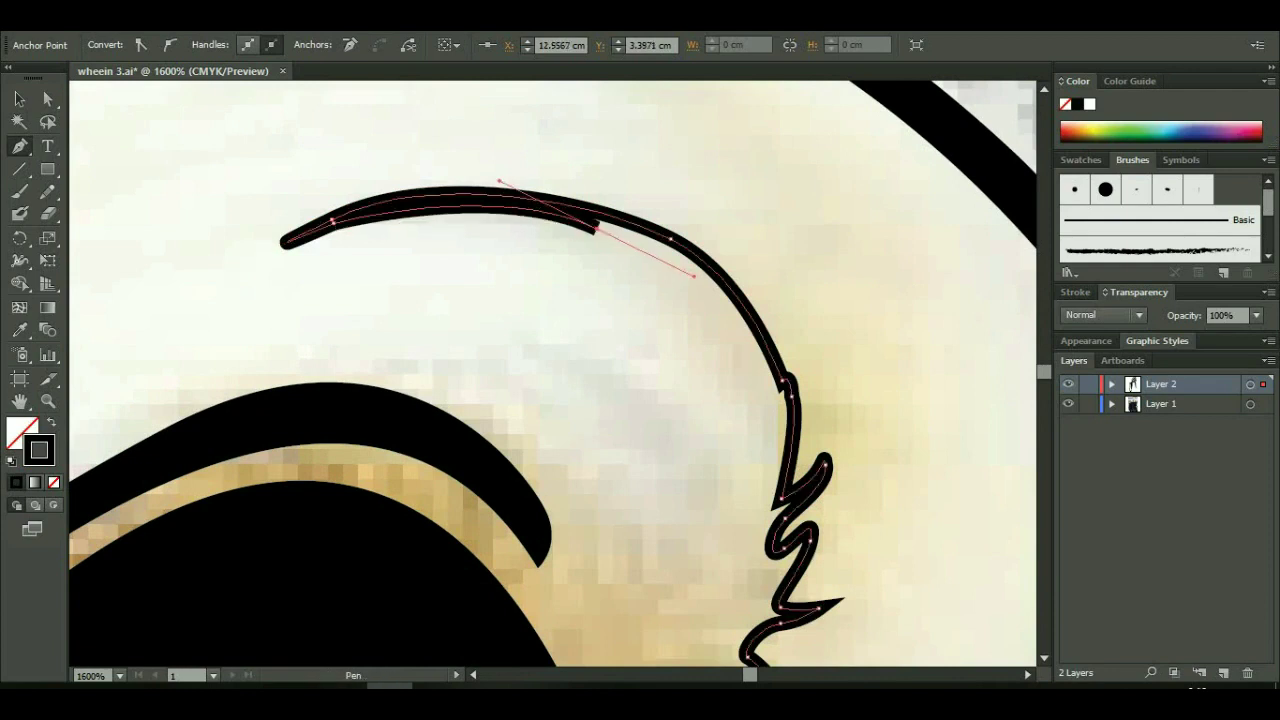
left_click(742, 468)
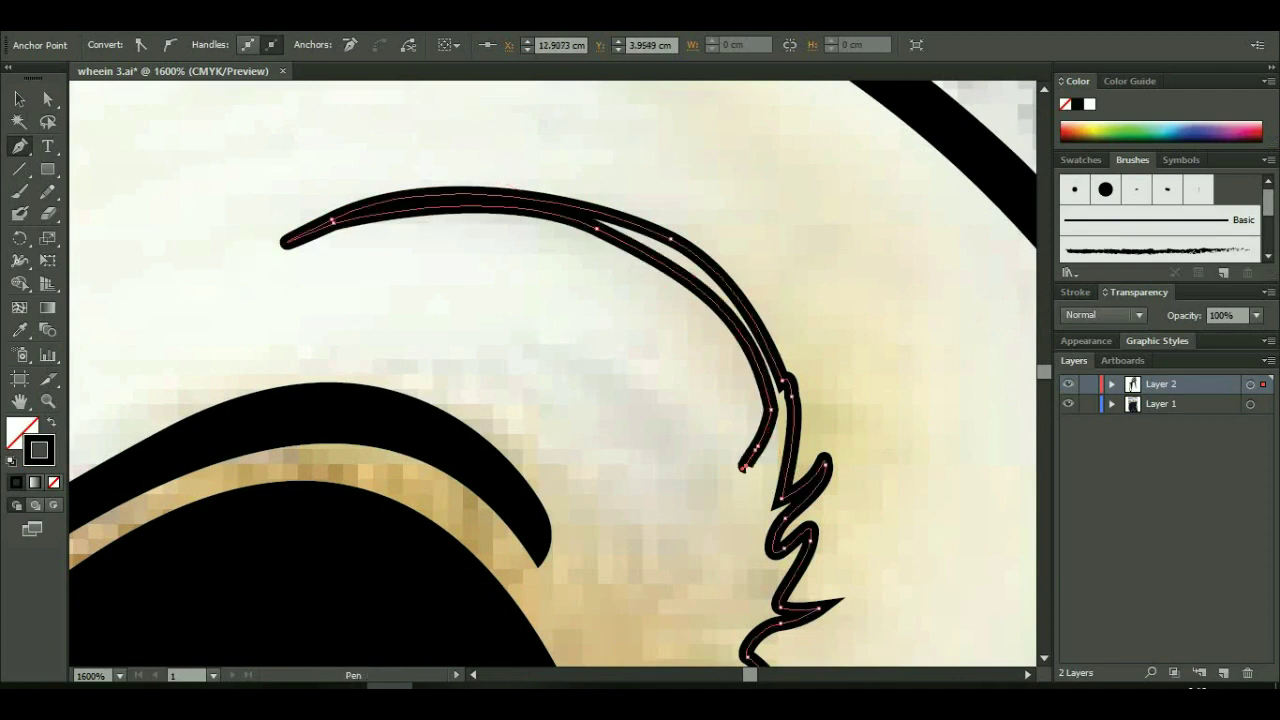
- Add a shorter curved strand below the long one and trace the parting's inner edge down towards the forehead
left_click_drag(518, 355, 428, 377)
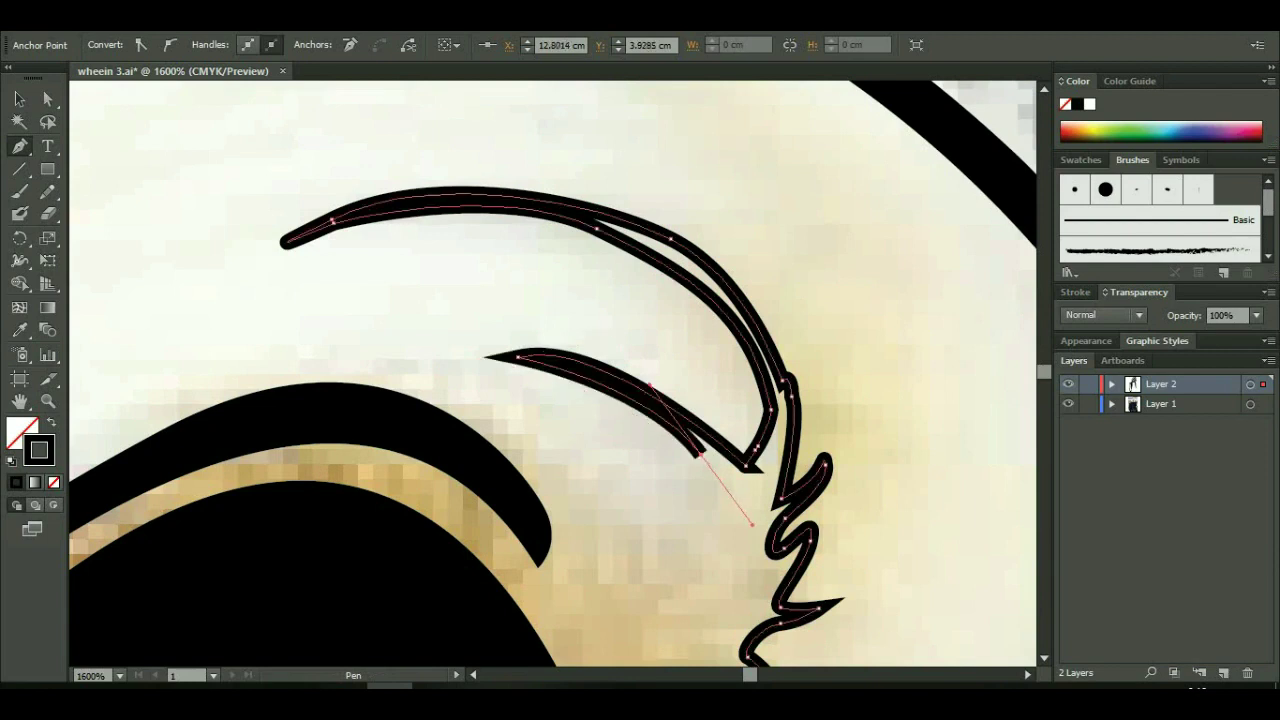
left_click_drag(700, 455, 625, 280)
left_click(692, 538)
left_click(605, 345)
left_click(583, 383)
left_click(564, 404)
left_click(554, 434)
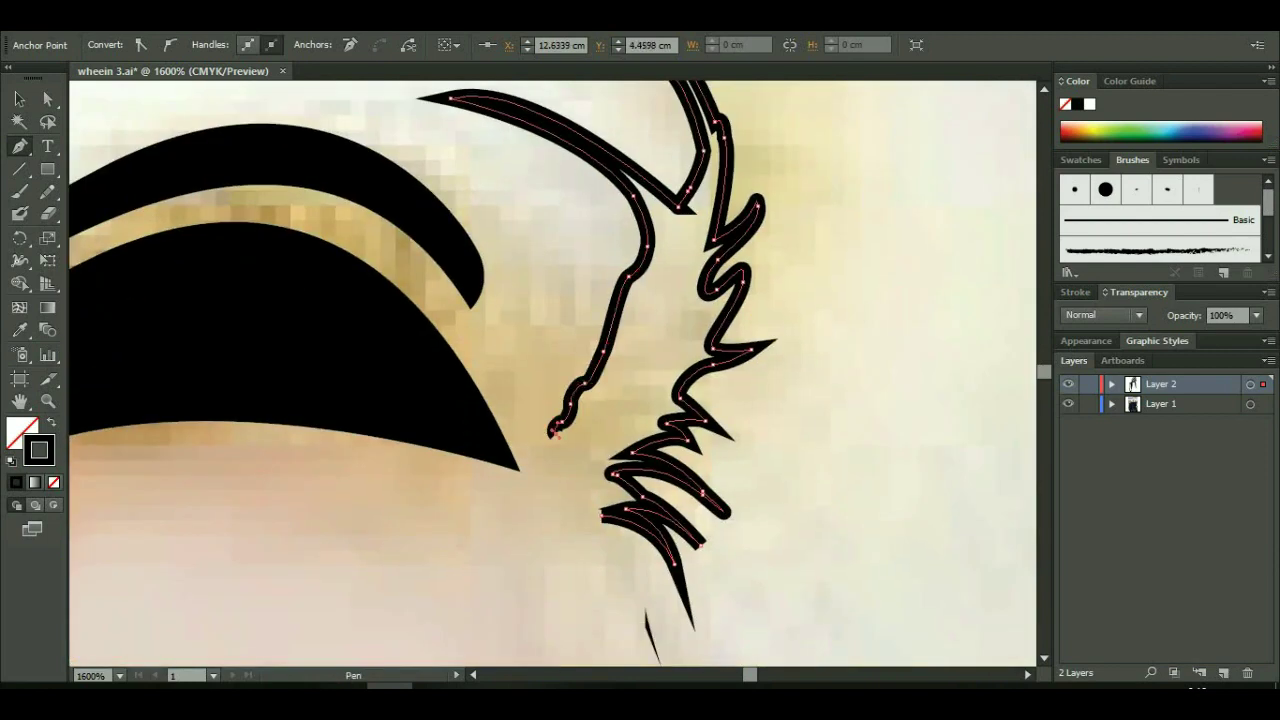
- Close the parting shape with small points at its lower end, fill it black without stroke, and hide the photo layer
left_click(552, 466)
left_click(550, 488)
left_click(583, 498)
left_click(601, 516)
key("shift+x")
left_click(1068, 403)
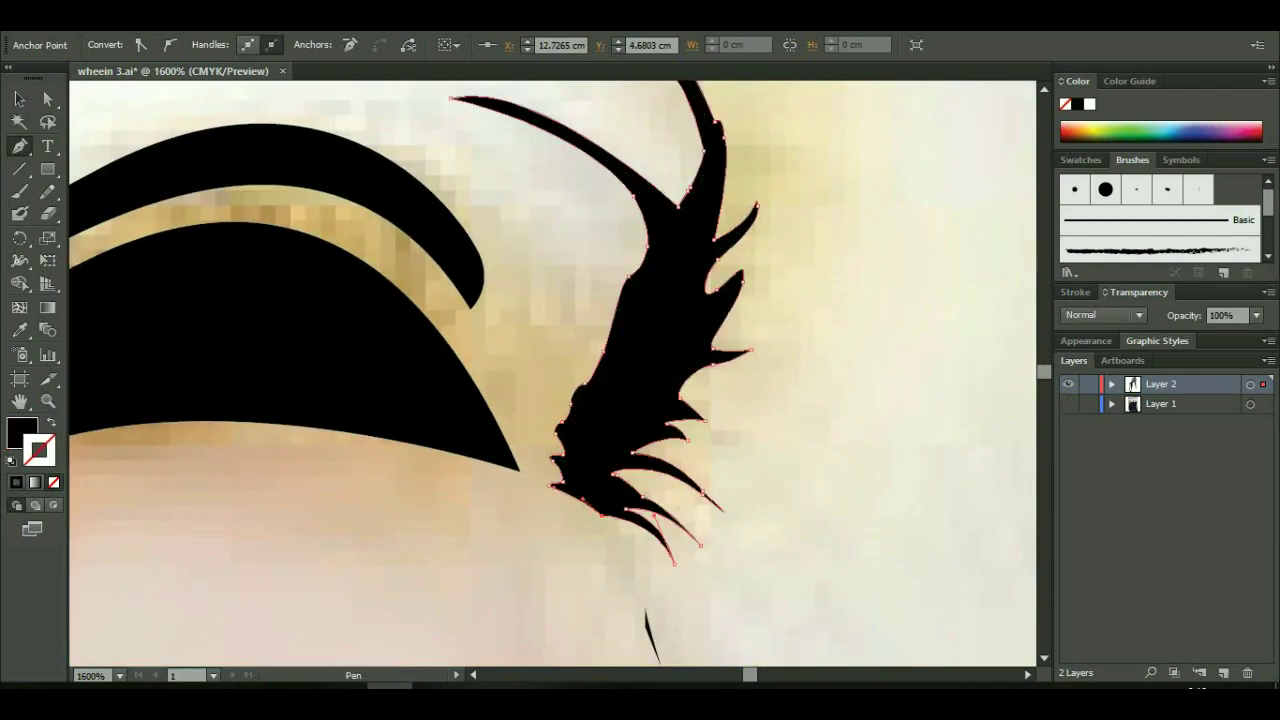
- Show the photo layer again and outline the sleeve cuff's wrist edge and outer side with a black stroke and no fill
scroll(686, 343, "down", 4)
left_click_drag(600, 600, 560, 217)
left_click(1068, 403)
key("shift+x")
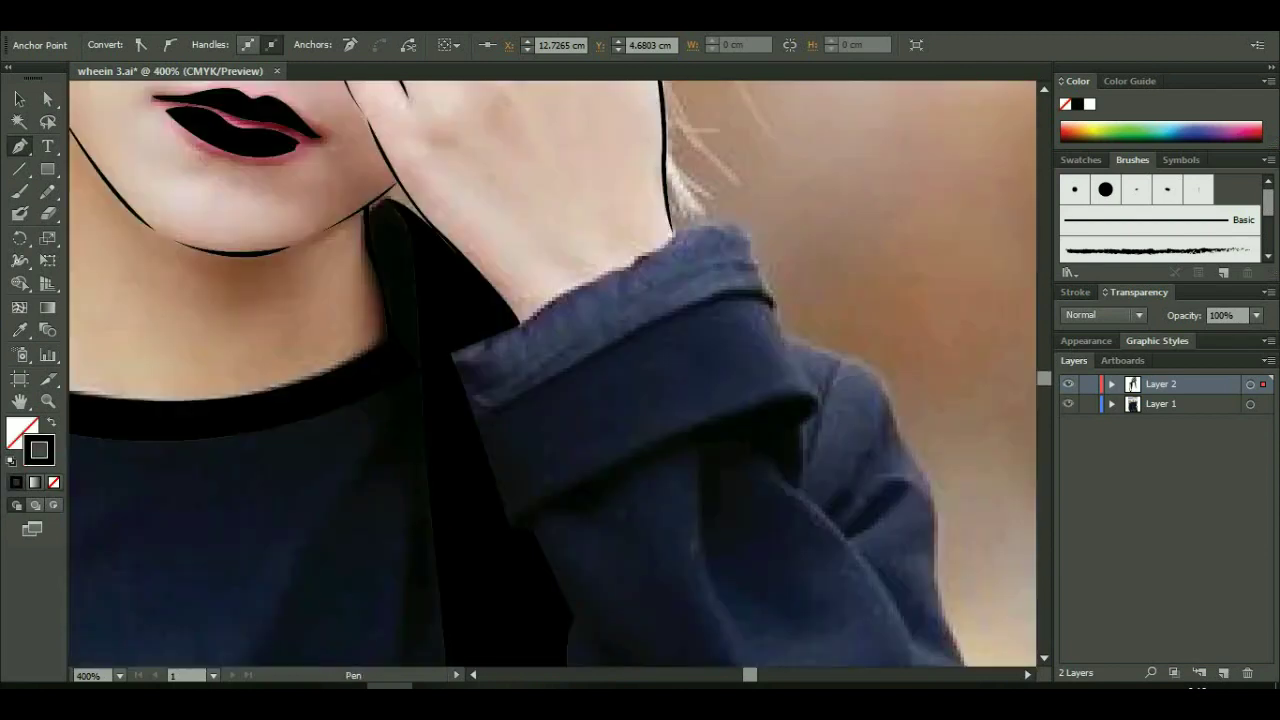
left_click(522, 322)
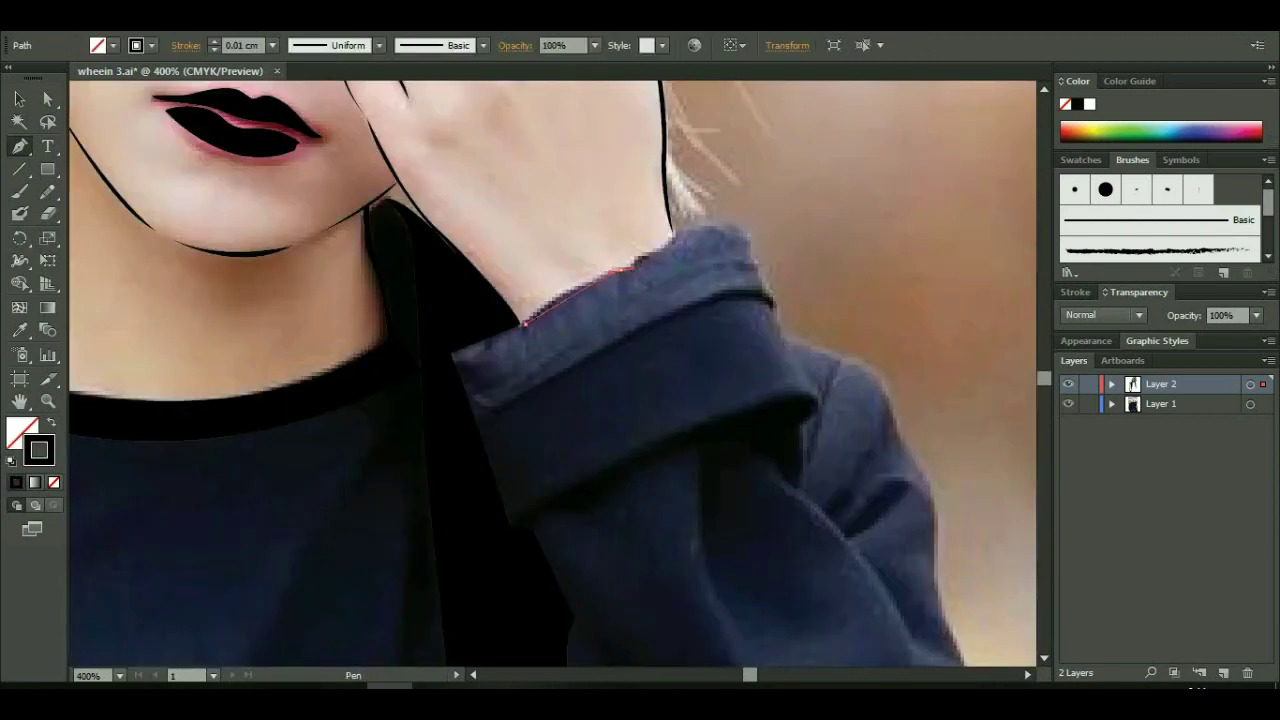
left_click(646, 258)
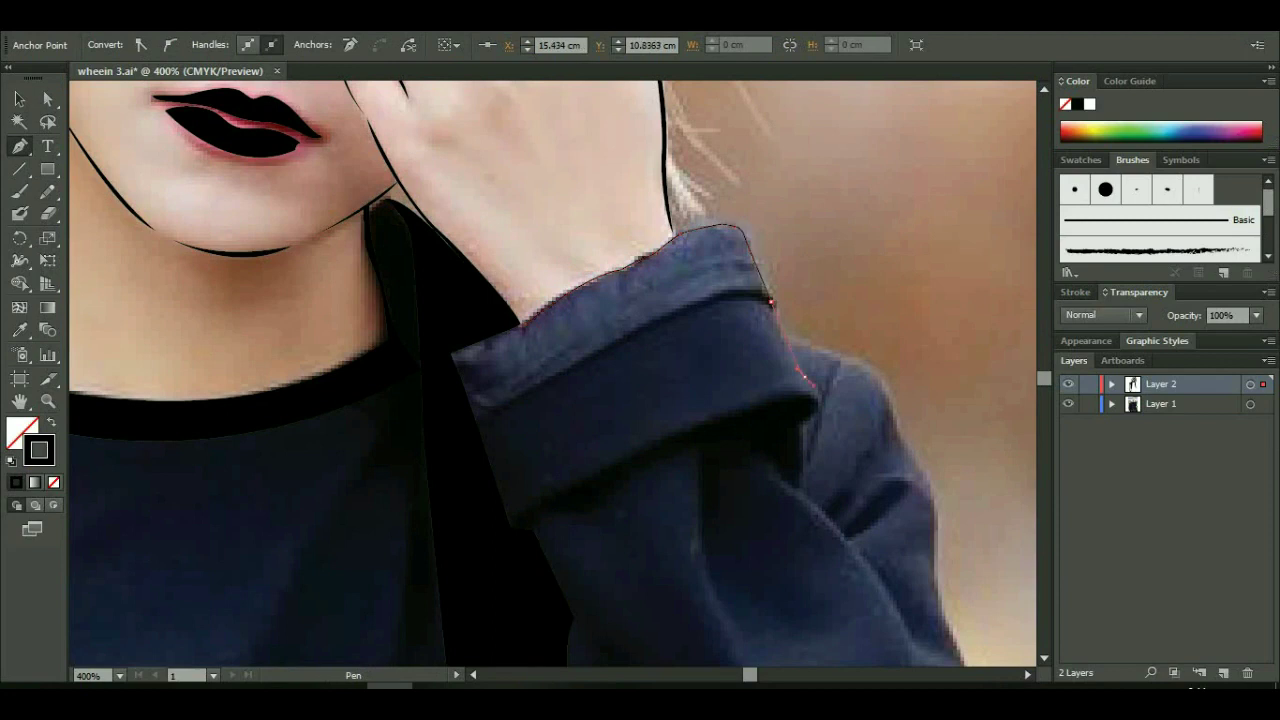
left_click_drag(757, 445, 668, 459)
left_click(757, 445, "alt")
- Trace the cuff's lower fold edge across to the coat front and back as a thin double line, then up its outer side
left_click_drag(797, 395, 855, 396)
left_click(556, 496)
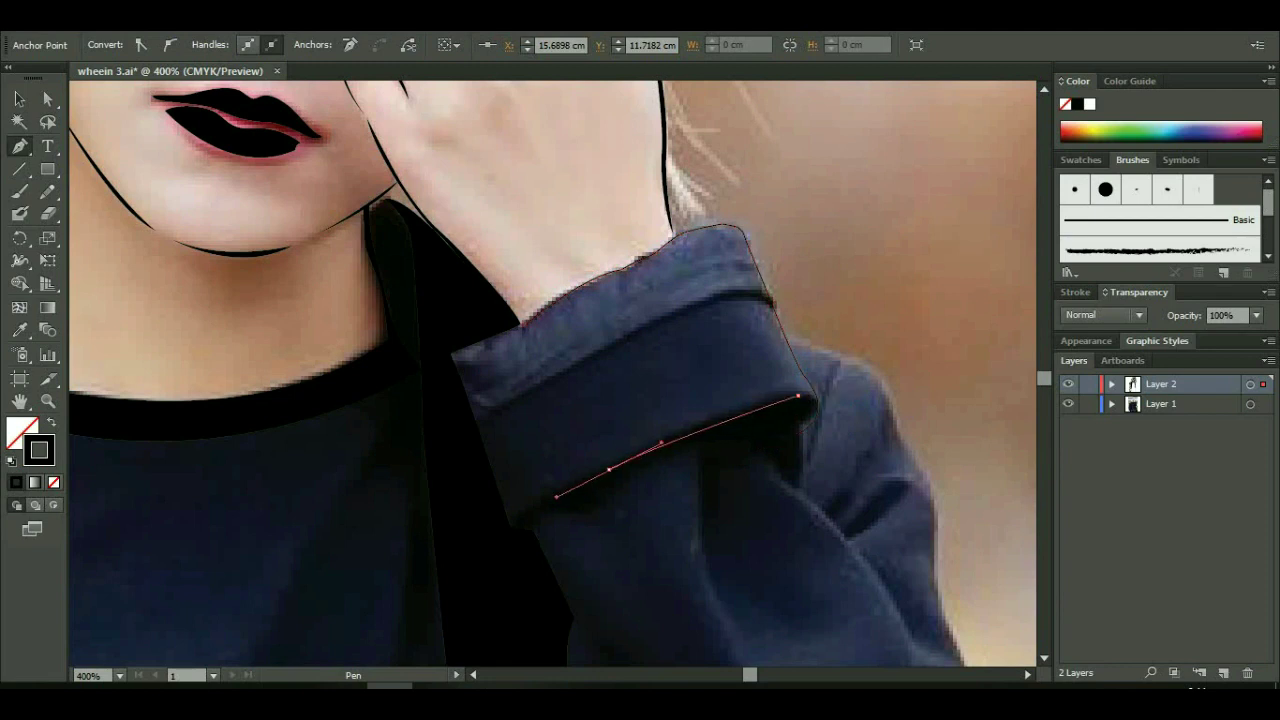
left_click_drag(510, 527, 502, 543)
left_click(554, 489)
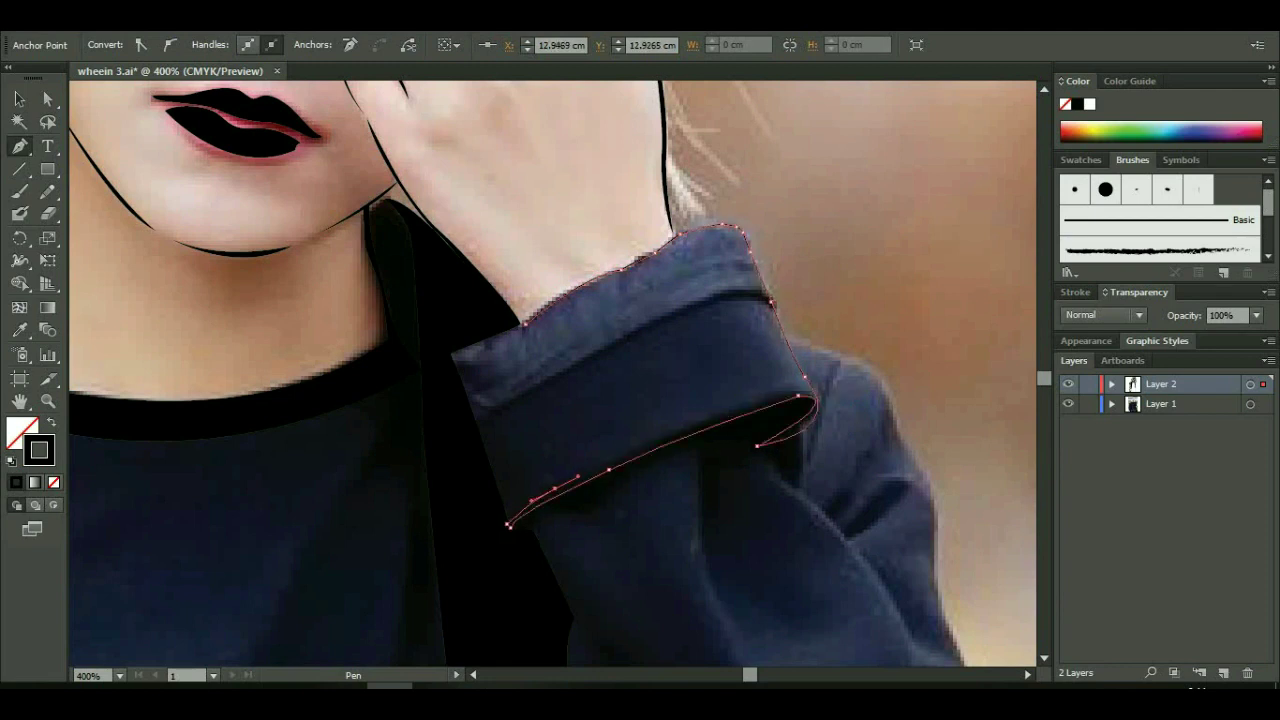
left_click_drag(711, 419, 810, 383)
left_click(760, 299)
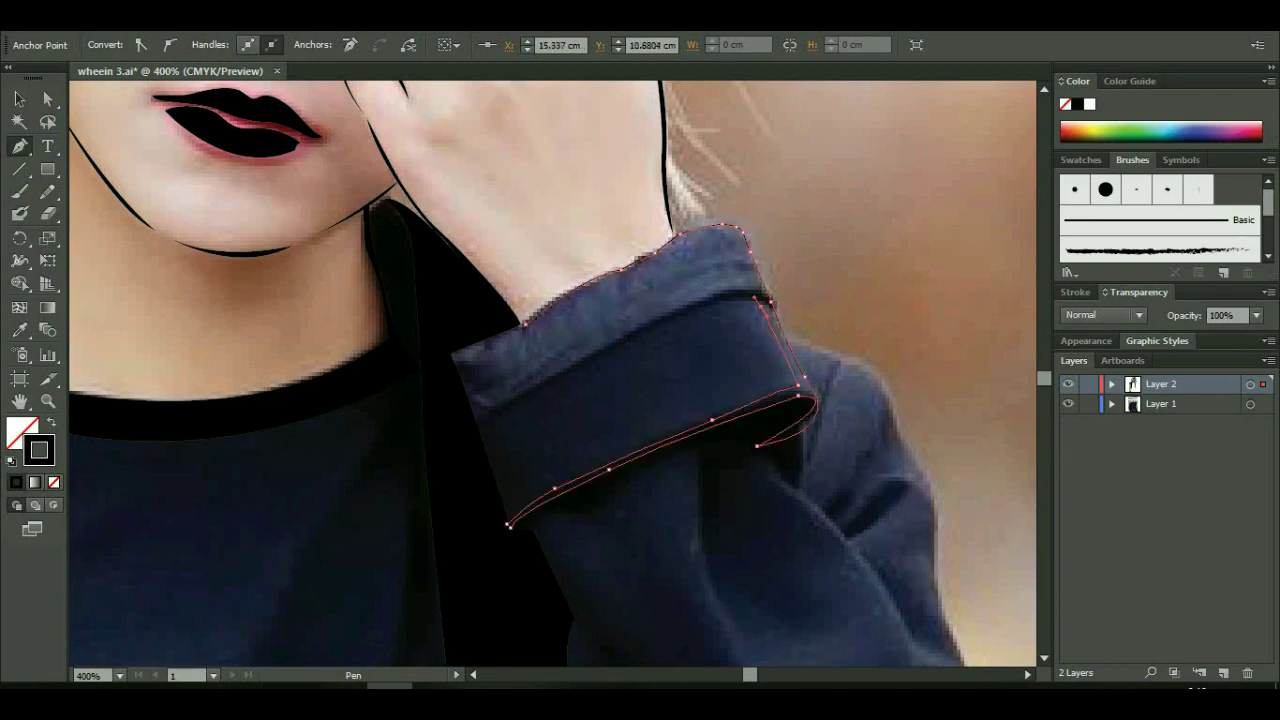
- Trace the cuff's upper fold as a narrow double line and close the cuff outline along the inside of the wrist edge
left_click_drag(607, 357, 595, 365)
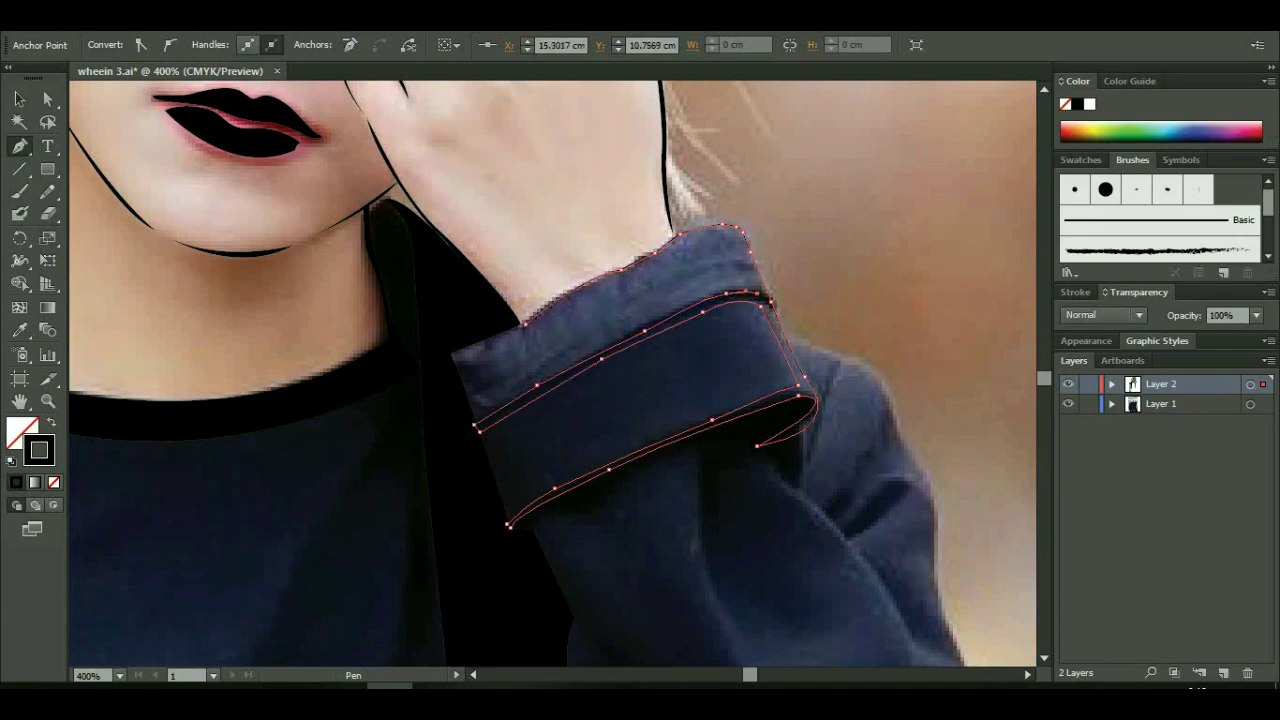
left_click(648, 264)
left_click(536, 326)
left_click(585, 273)
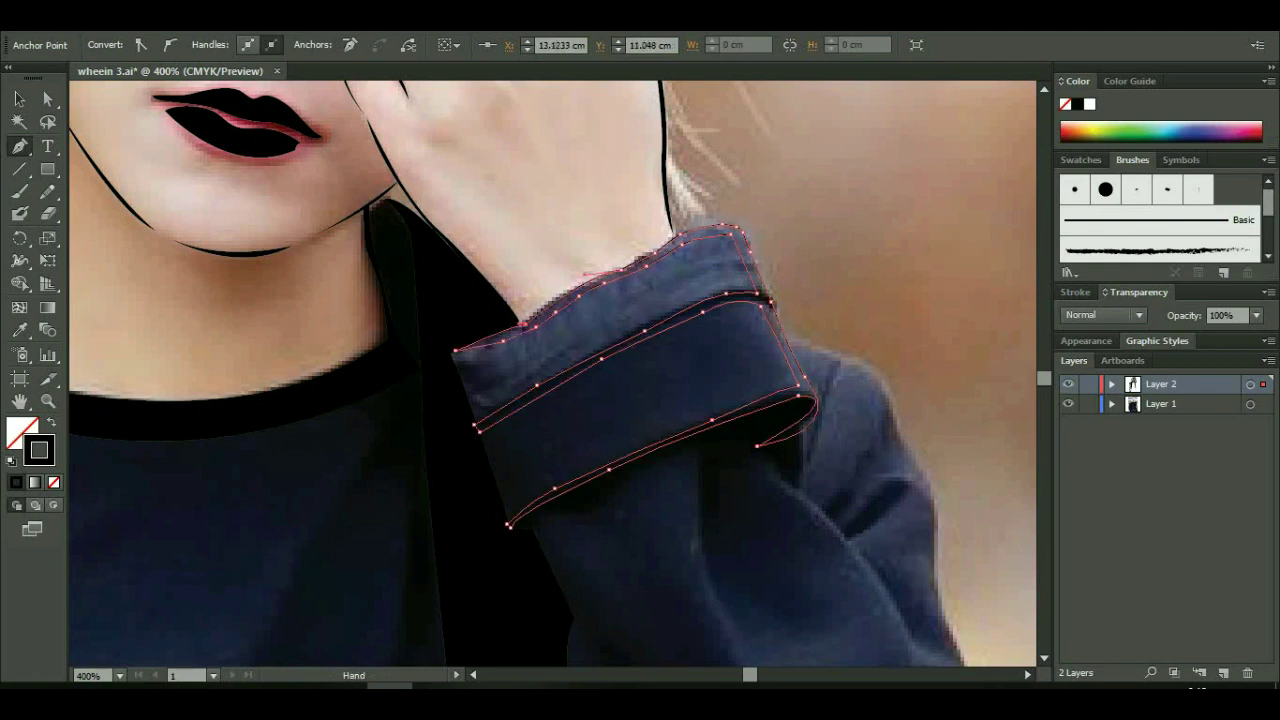
- Begin a new path beside the cuff and trace the sleeve's outer edge down over the upper bulge
left_click_drag(640, 400, 454, 273)
key("ctrl+h")
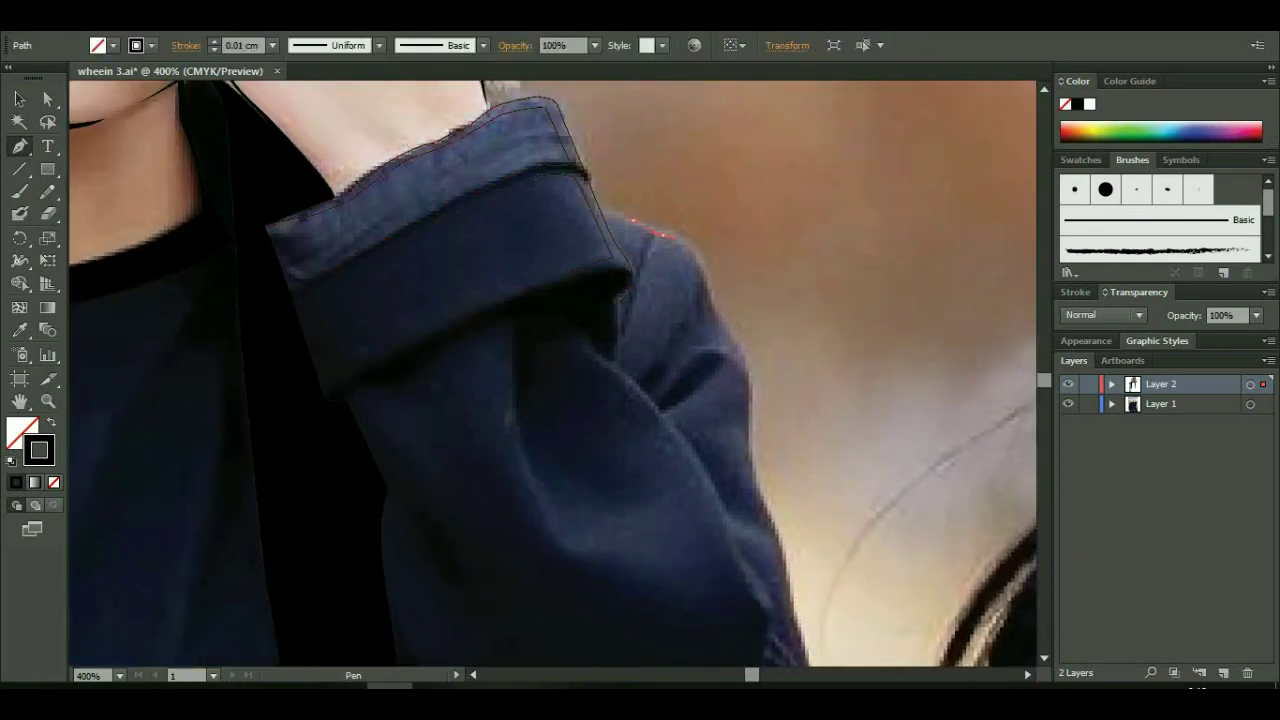
left_click_drag(693, 262, 705, 298)
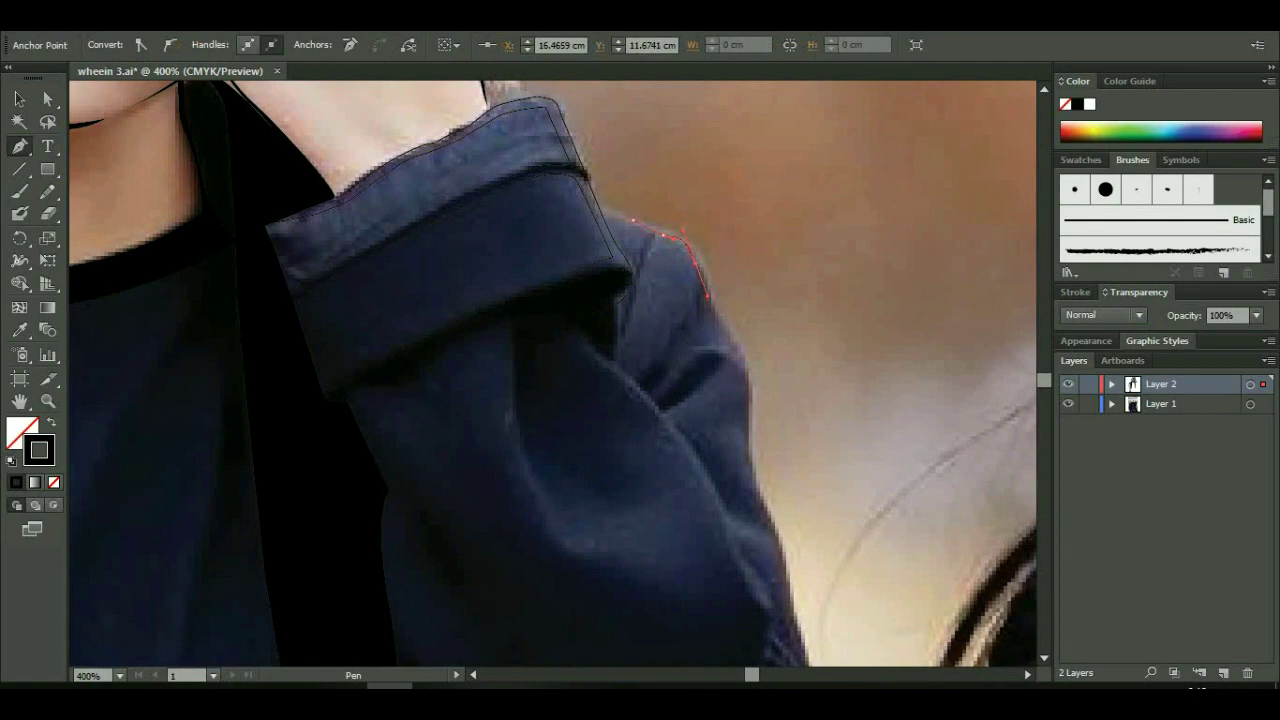
left_click_drag(705, 300, 620, 92)
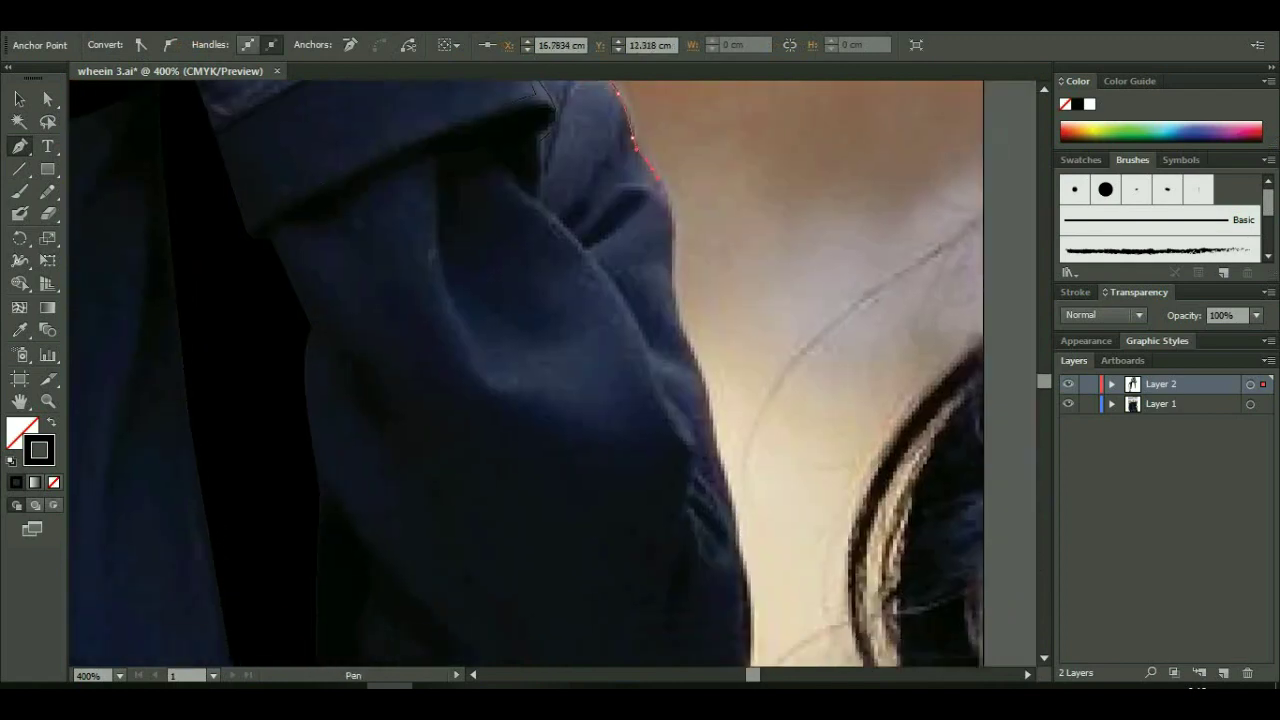
left_click_drag(670, 355, 620, 300)
left_click(709, 423, "alt")
left_click(620, 88)
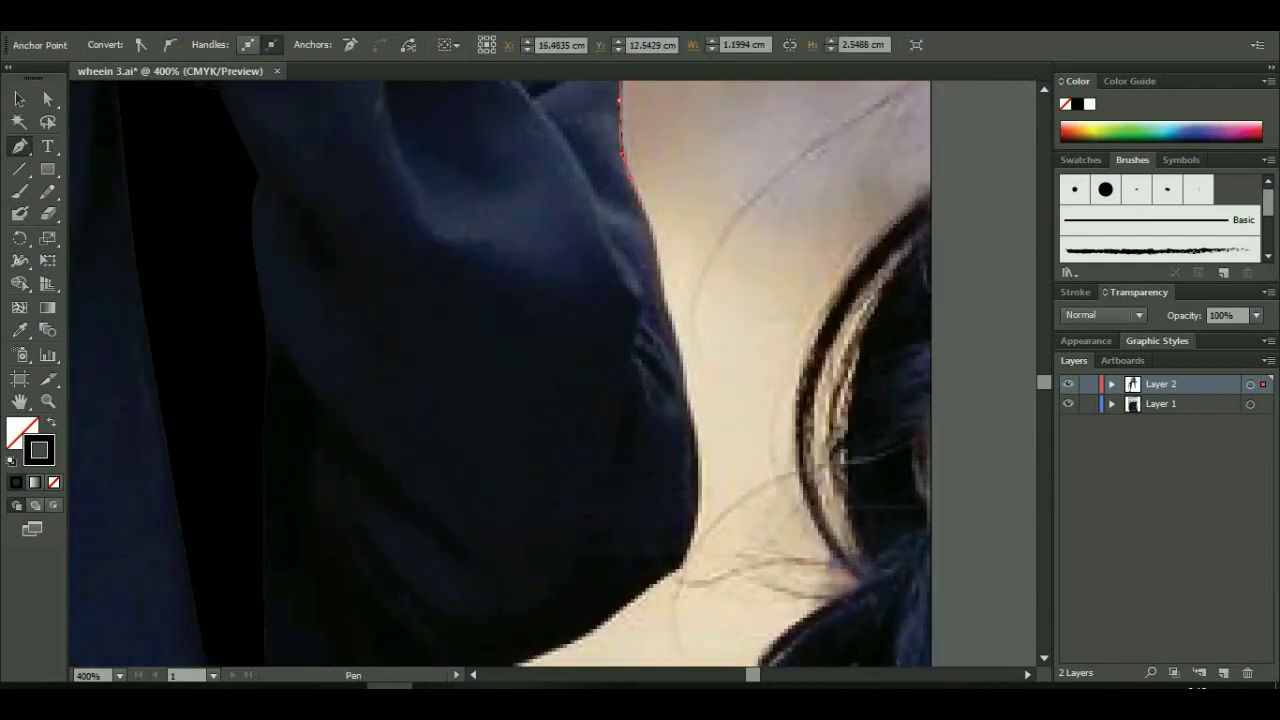
- Continue the sleeve outline around the elbow and along its underside to the coat's side edge
left_click_drag(690, 420, 712, 200)
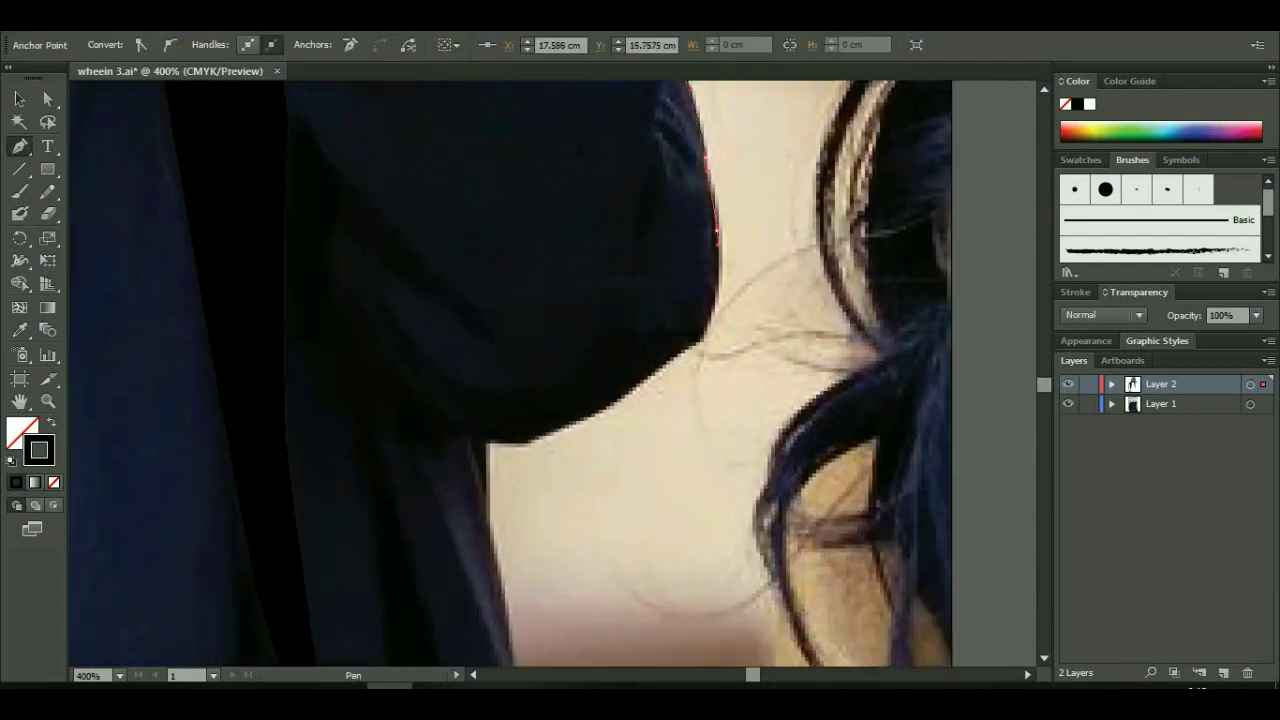
left_click(731, 311)
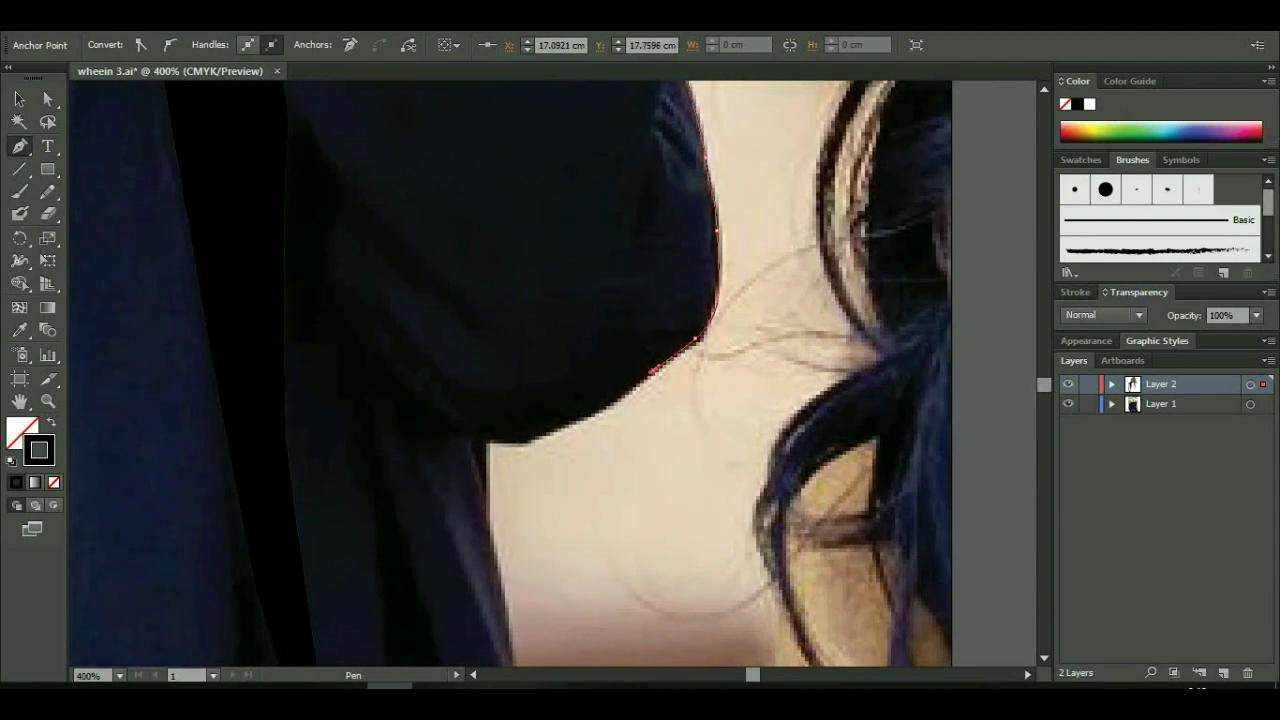
key("ctrl+z")
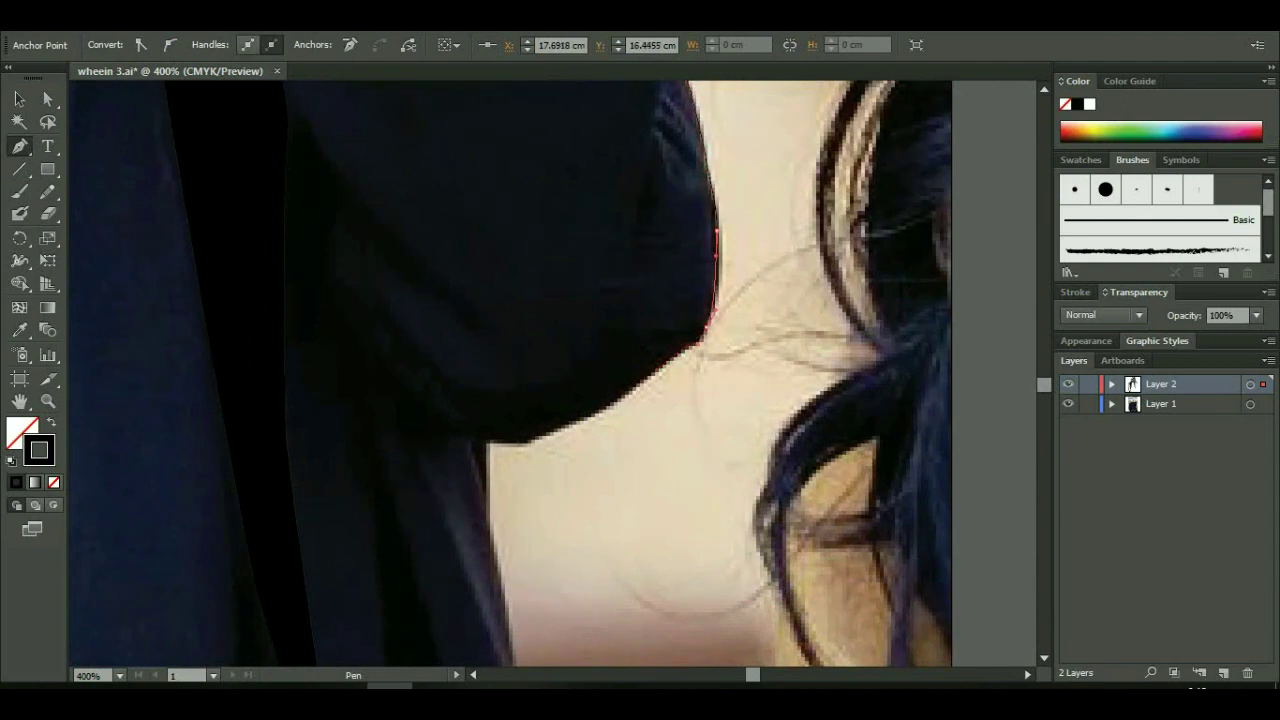
left_click_drag(645, 378, 608, 400)
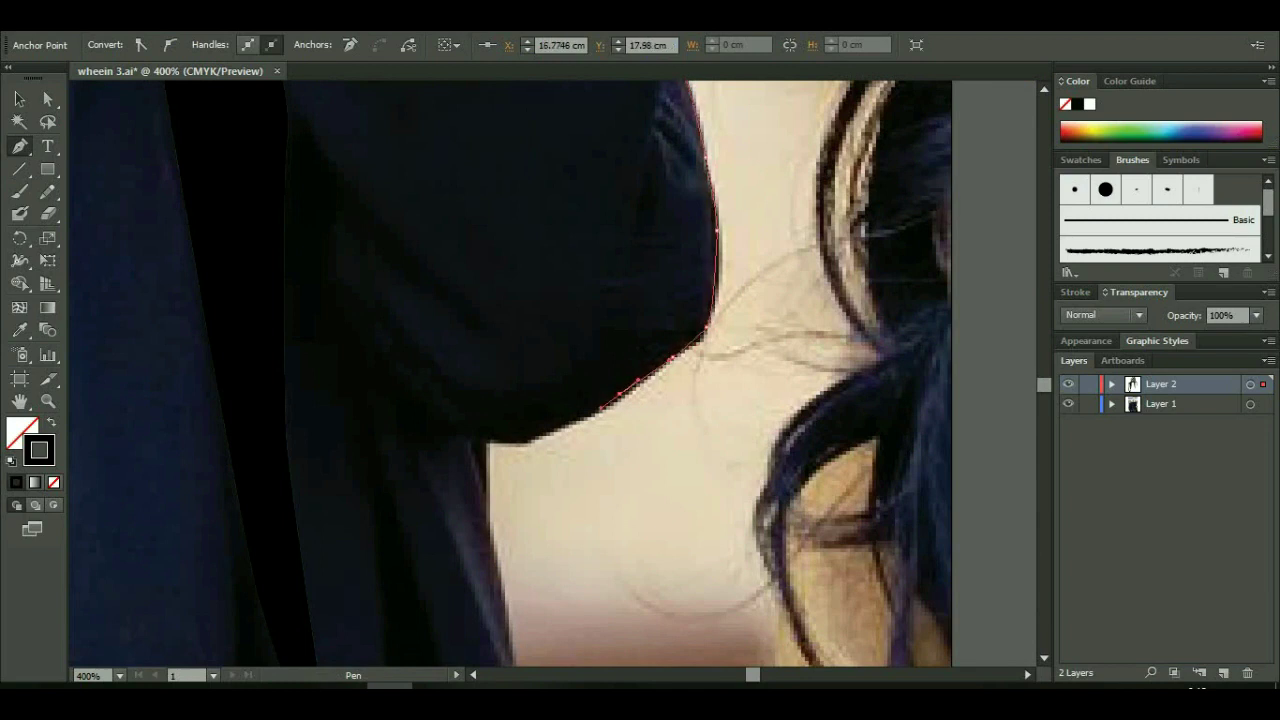
left_click(470, 437)
left_click(470, 437, "alt")
left_click(814, 373)
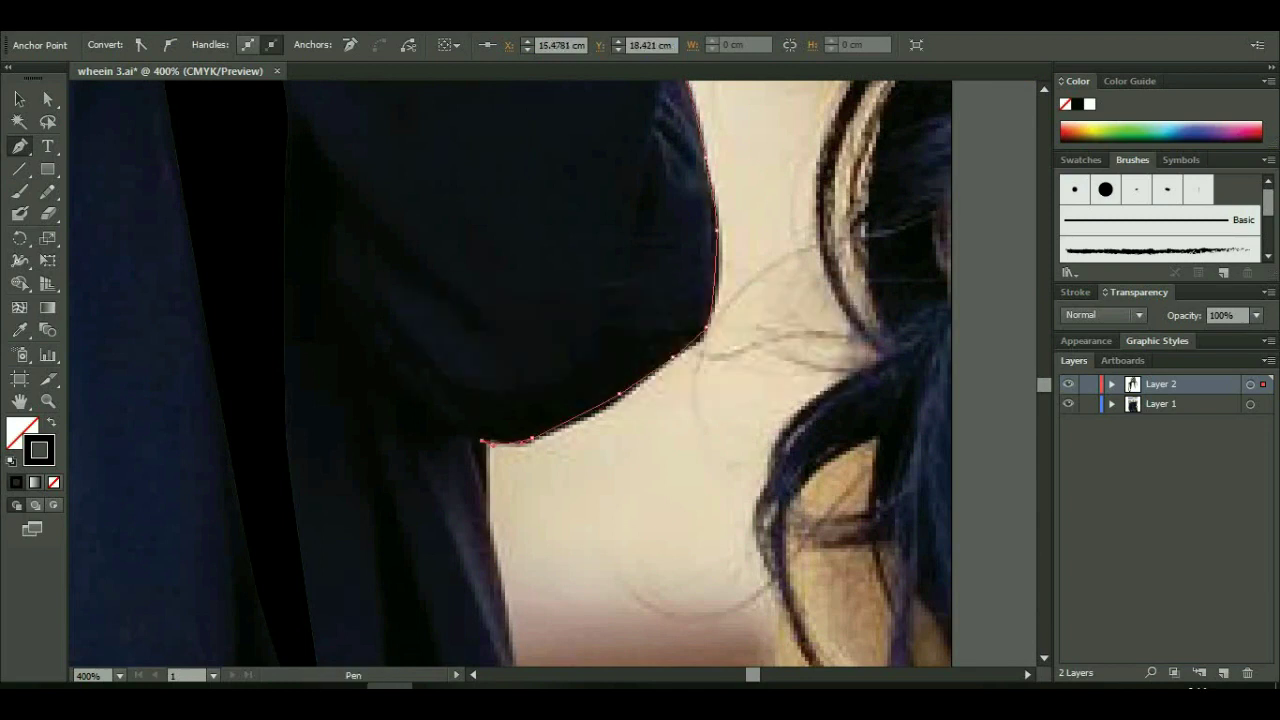
- Extend the outline up the sleeve's inner side to a point at the black lapel and return along a narrow second edge
left_click_drag(560, 380, 740, 385)
mouse_move(500, 360)
left_mouse_down()
mouse_move(512, 390)
mouse_move(508, 380)
left_mouse_up()
left_click_drag(600, 400, 702, 483)
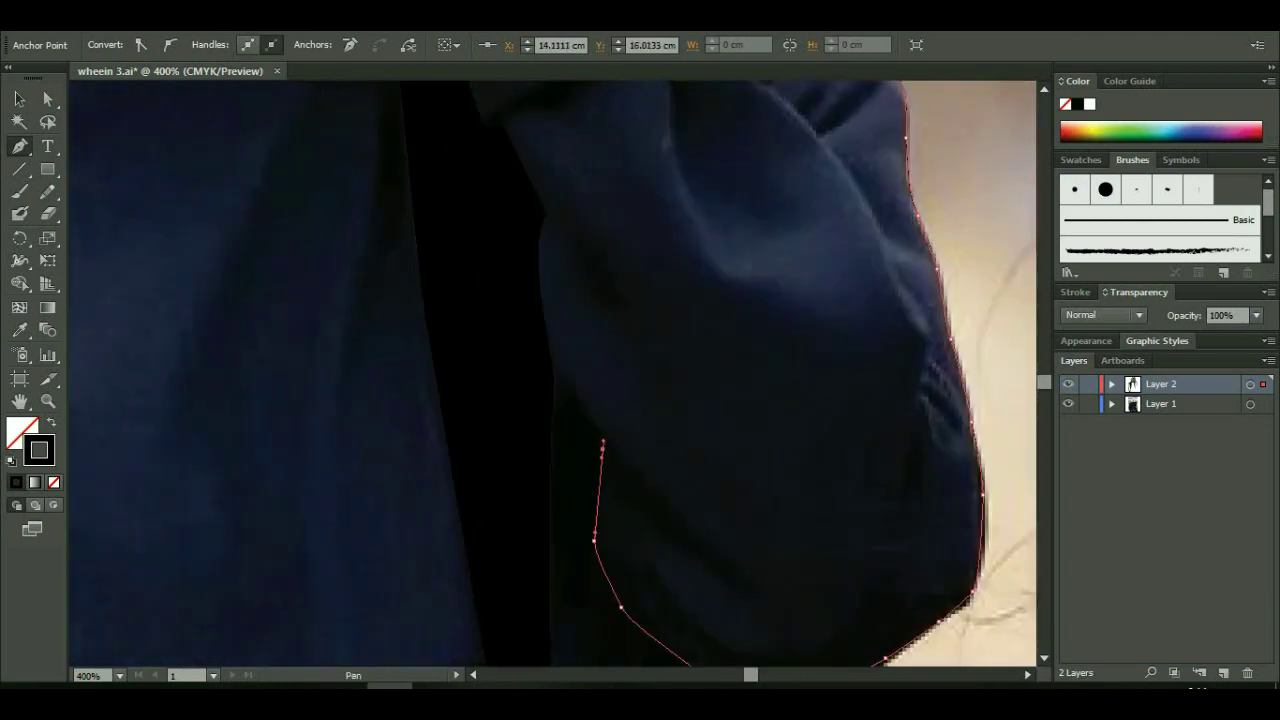
left_click_drag(551, 357, 536, 338)
scroll(552, 373, "down", 2)
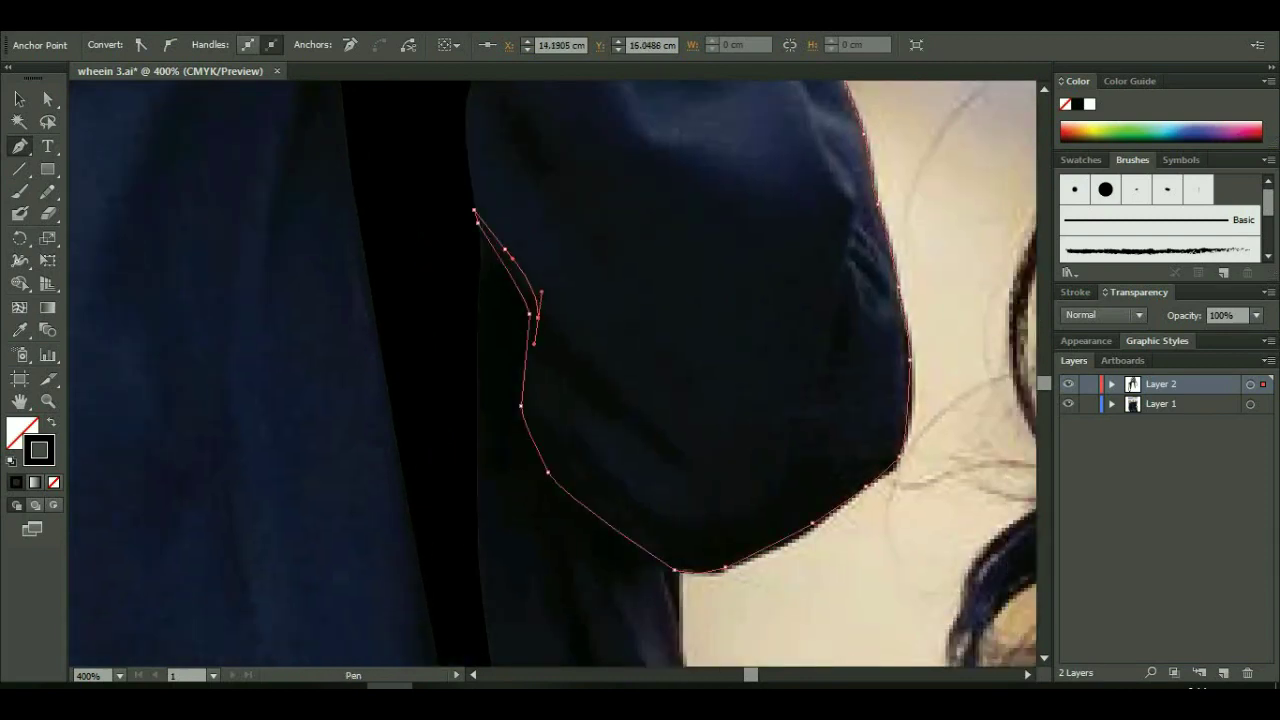
- Trace the diagonal crease inside the elbow and run the outline's inner edge back along the sleeve's underside
key("ctrl+z")
key("ctrl+z")
key("ctrl+z")
key("ctrl+z")
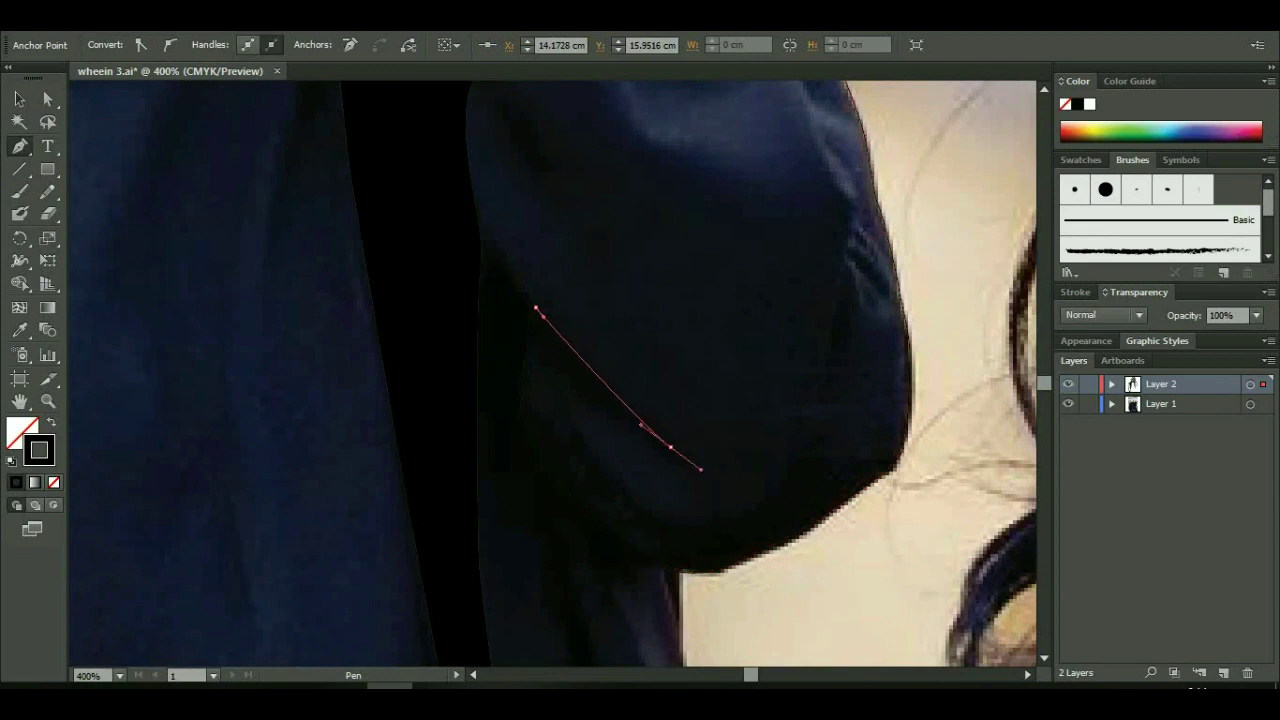
key("ctrl+shift+z")
key("ctrl+shift+z")
key("ctrl+shift+z")
key("ctrl+shift+z")
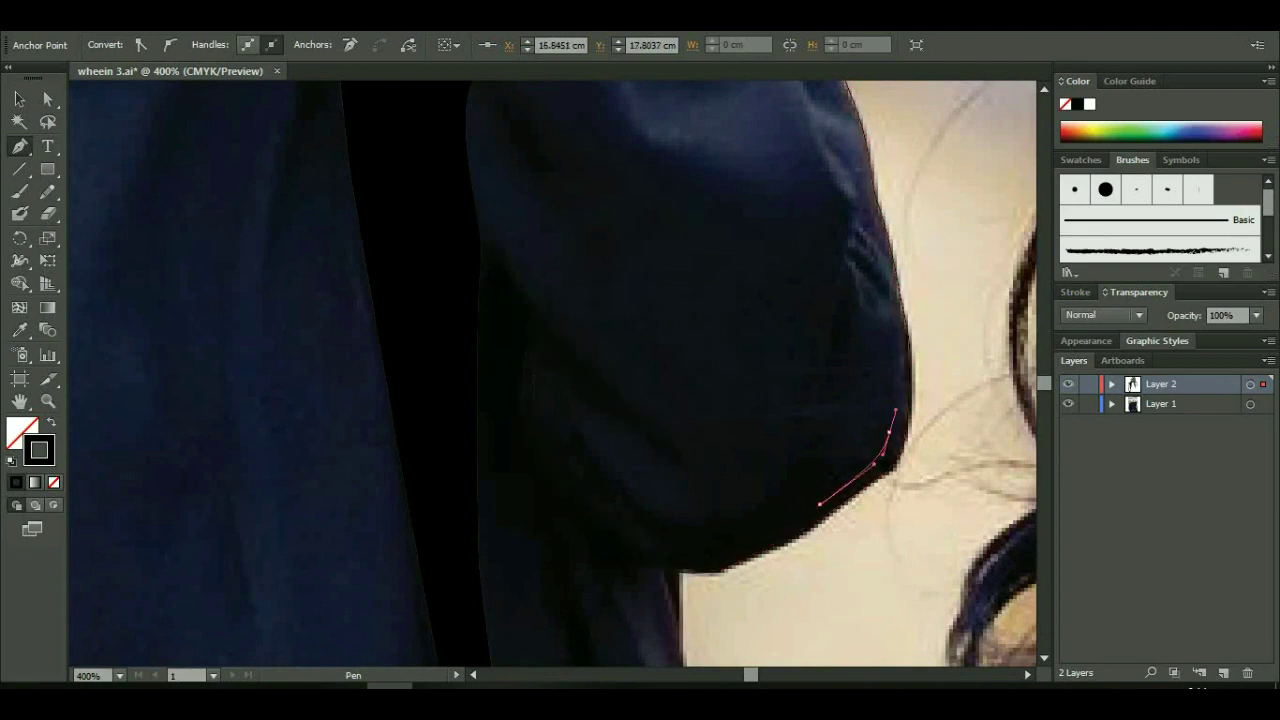
- Trace the inner edge up the sleeve's outer side, adding the small folds above the elbow
key("ctrl+shift+z")
scroll(560, 370, "up", 2)
key("ctrl+shift+z")
key("ctrl+z")
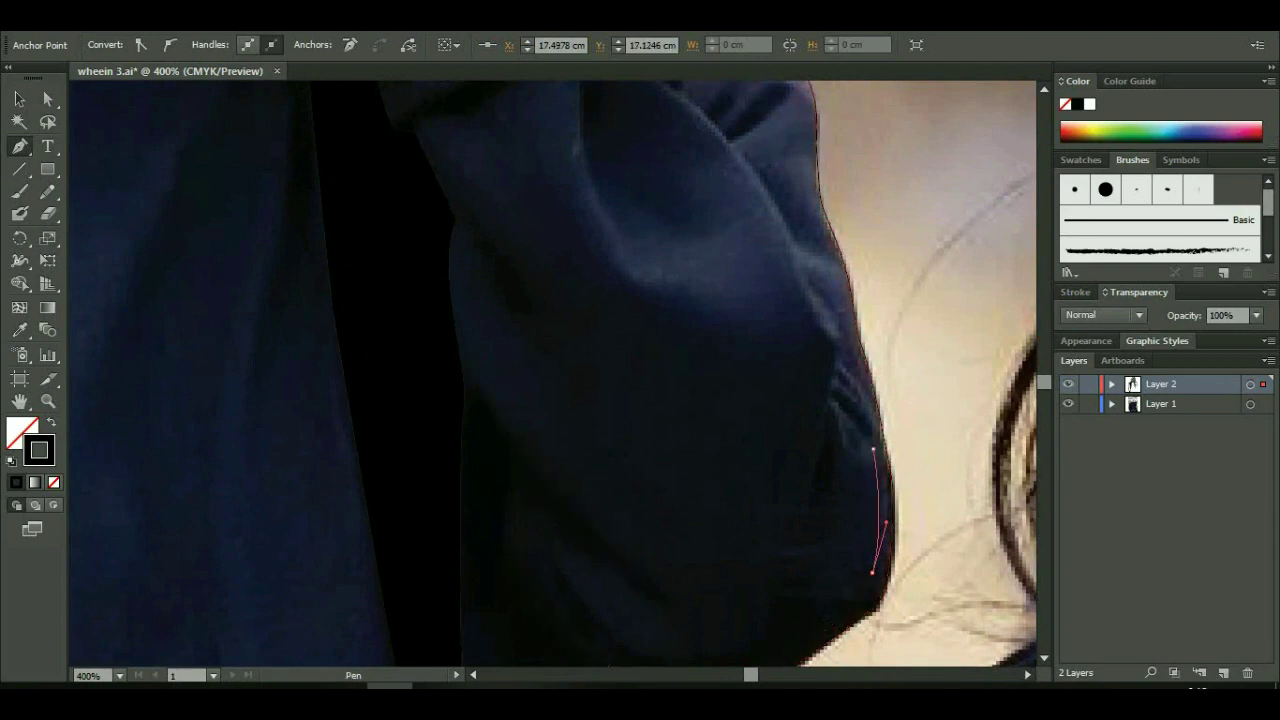
key("ctrl+shift+z")
key("ctrl+shift+z")
left_click_drag(560, 370, 545, 580)
key("ctrl+shift+z")
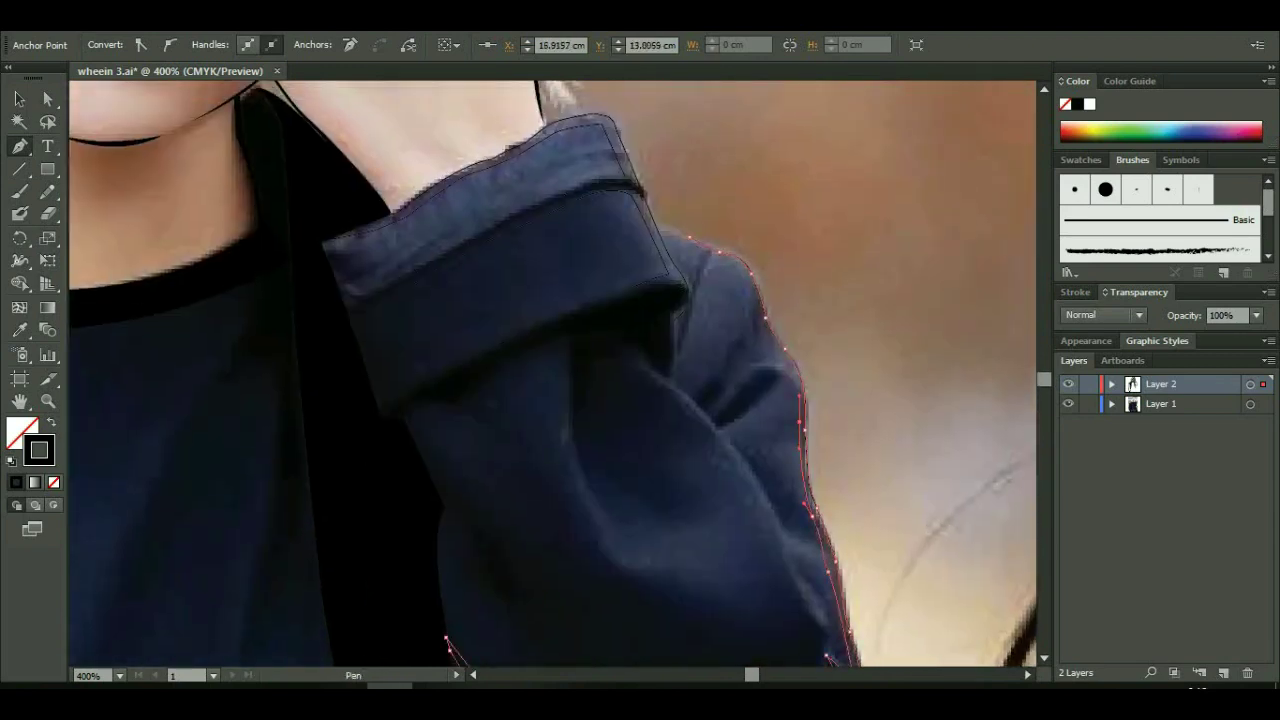
- Add two pointed creases in the sleeve's upper bulge and close the sleeve outline beside the cuff
key("ctrl+shift+z")
left_click_drag(545, 400, 572, 552)
key("ctrl+shift+z")
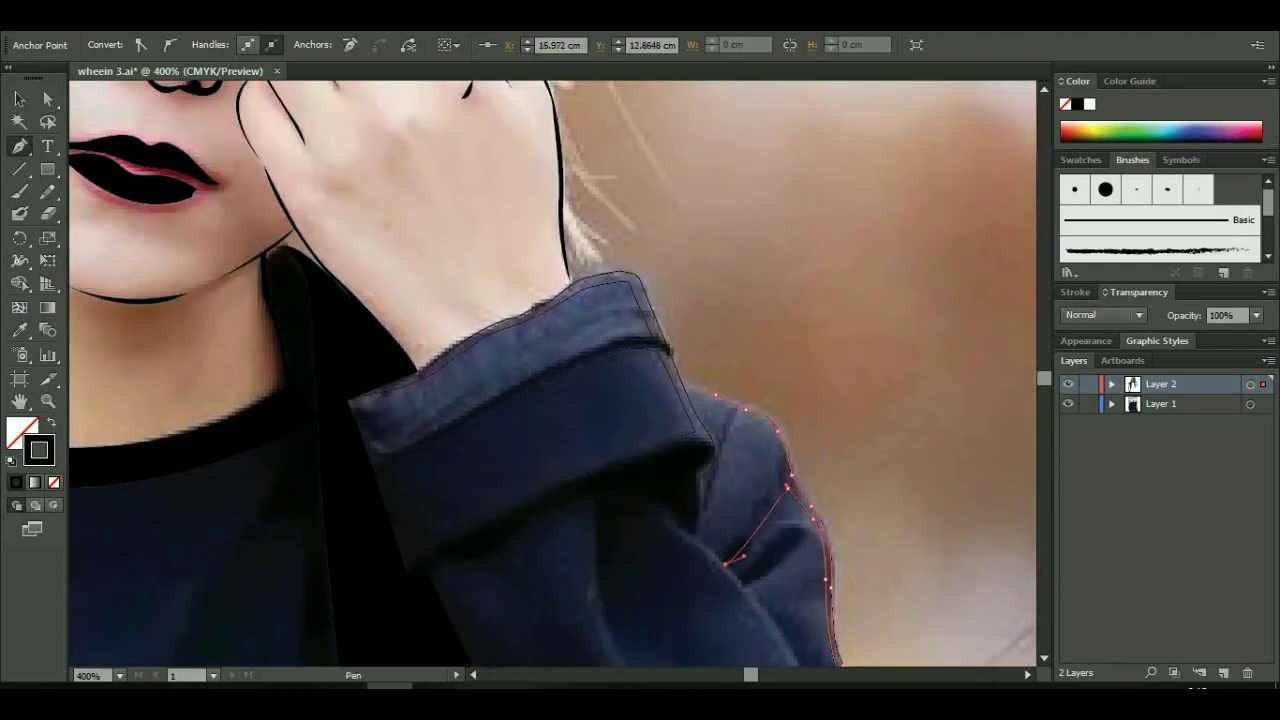
key("ctrl+z")
key("ctrl+shift+z")
key("ctrl+shift+z")
key("ctrl+z")
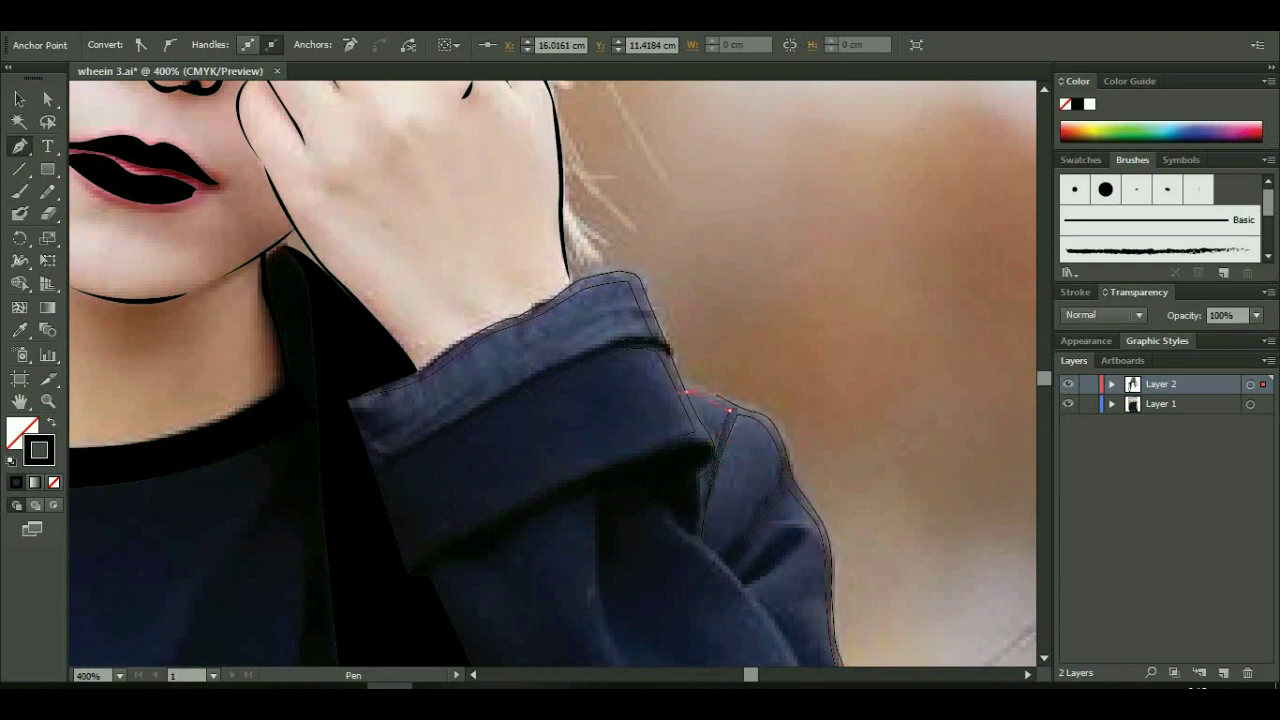
key("ctrl+z")
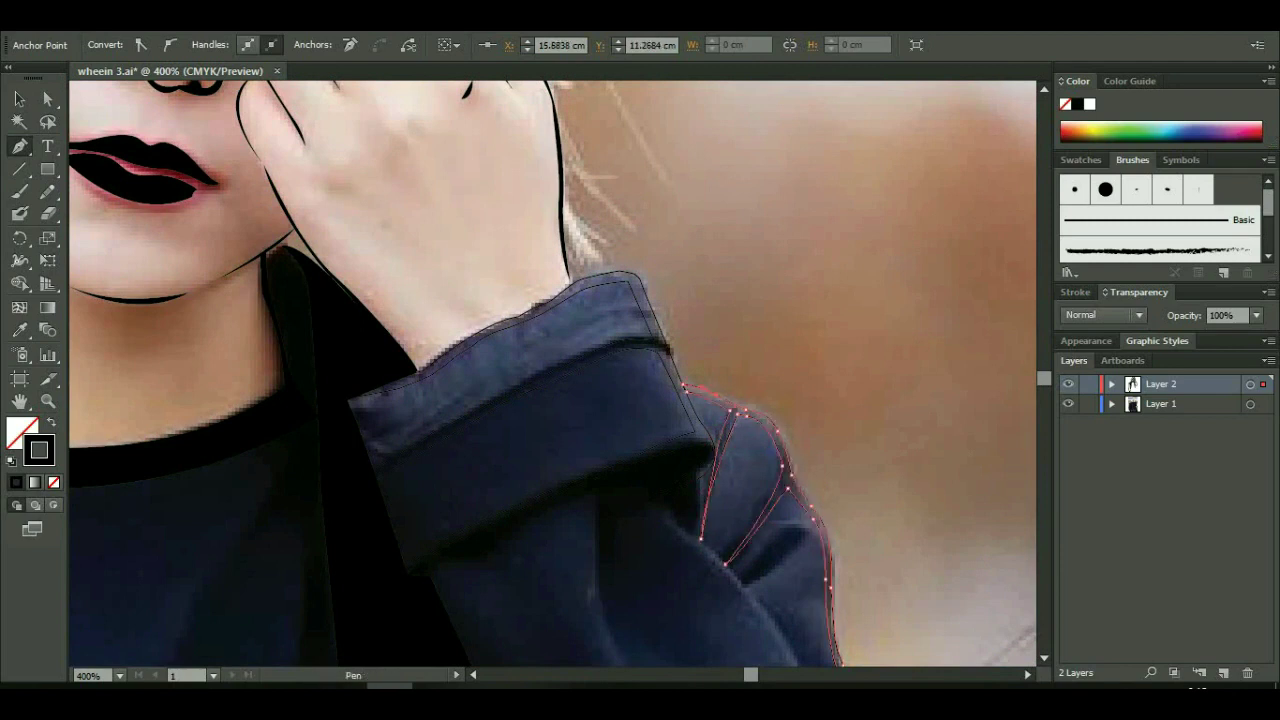
- Trace a slim tapered crease curving from below the cuff down along the sleeve's outer side towards the elbow
key("ctrl+minus")
key("ctrl+minus")
key("ctrl+minus")
key("ctrl+minus")
key("ctrl+plus")
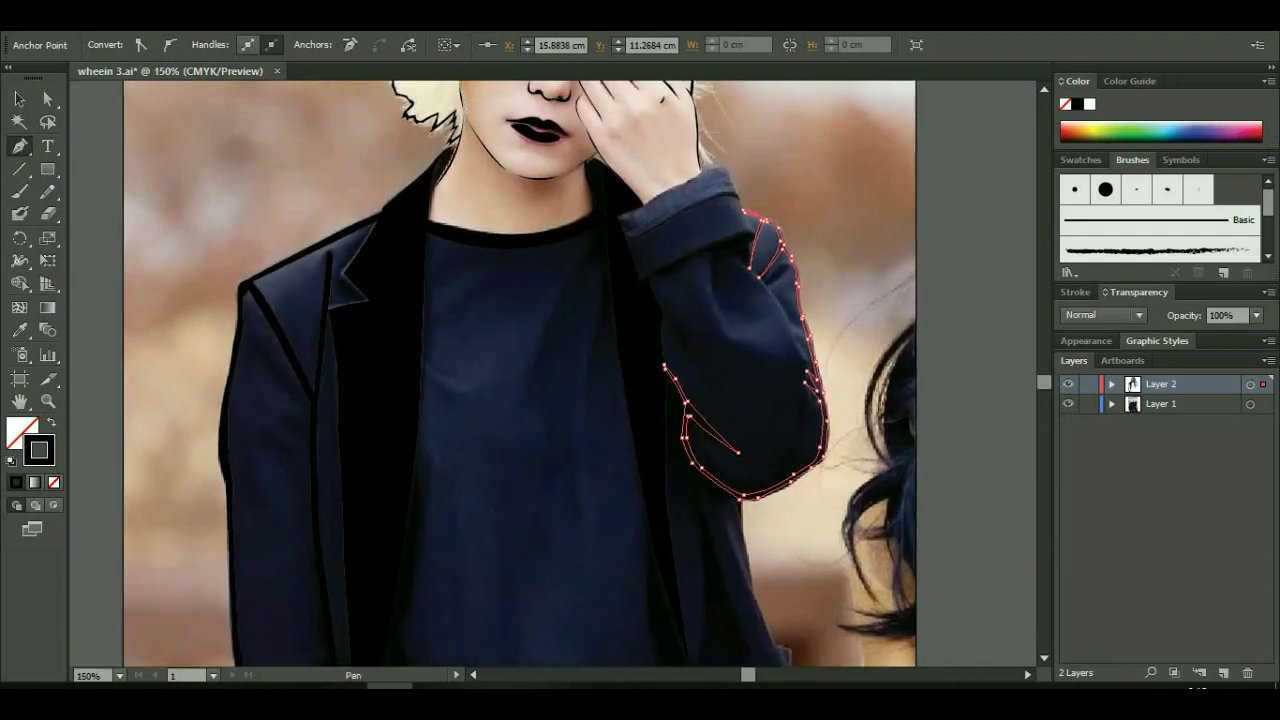
key("Delete")
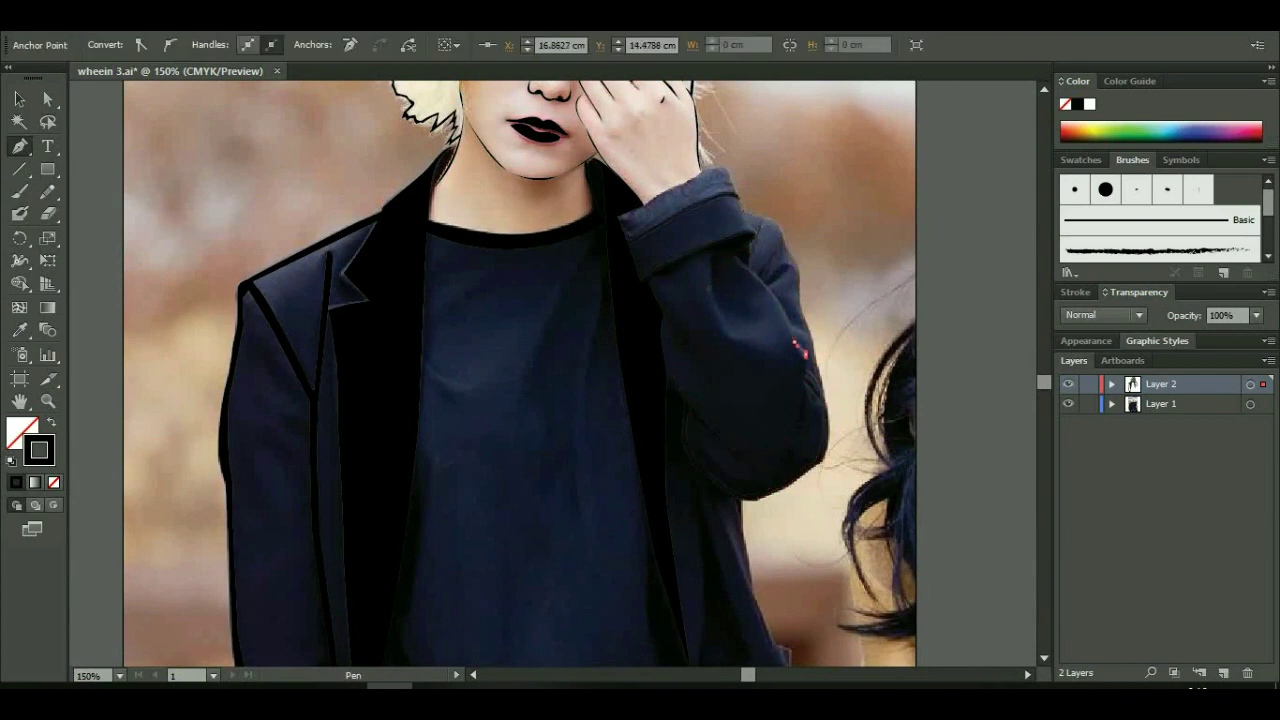
left_click(805, 353)
left_click(794, 440)
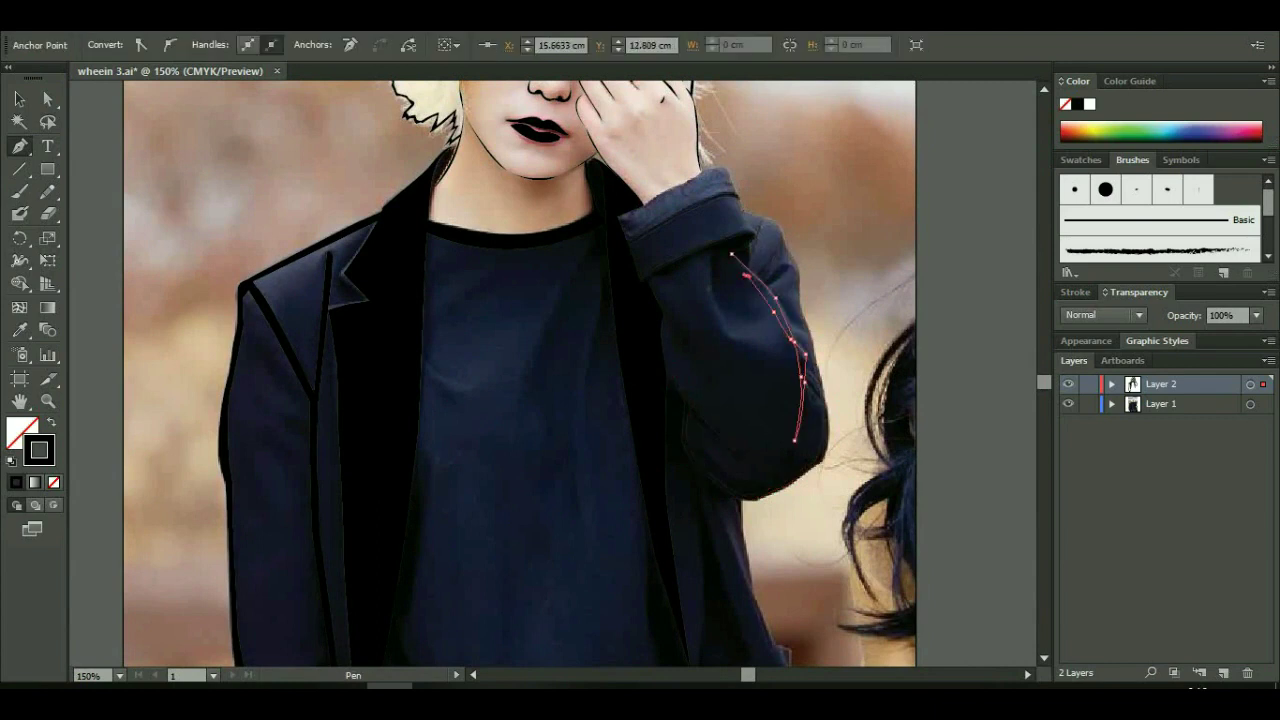
key("Delete")
- Trace a second curved crease from beneath the cuff down to the middle of the sleeve
left_click(711, 247)
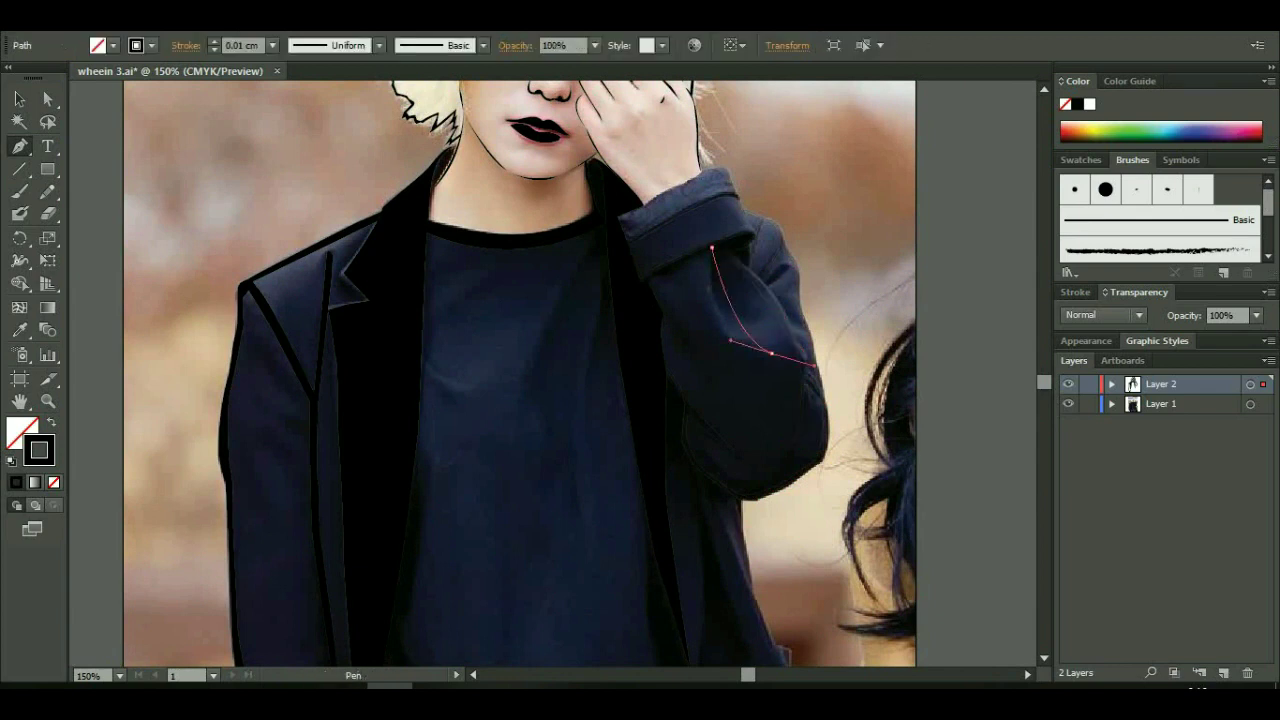
left_click_drag(773, 353, 853, 367)
left_click_drag(713, 247, 726, 195)
- Trace the coat's outer edge from beneath the bent elbow down past the small notch towards the hem
scroll(519, 373, "down", 5)
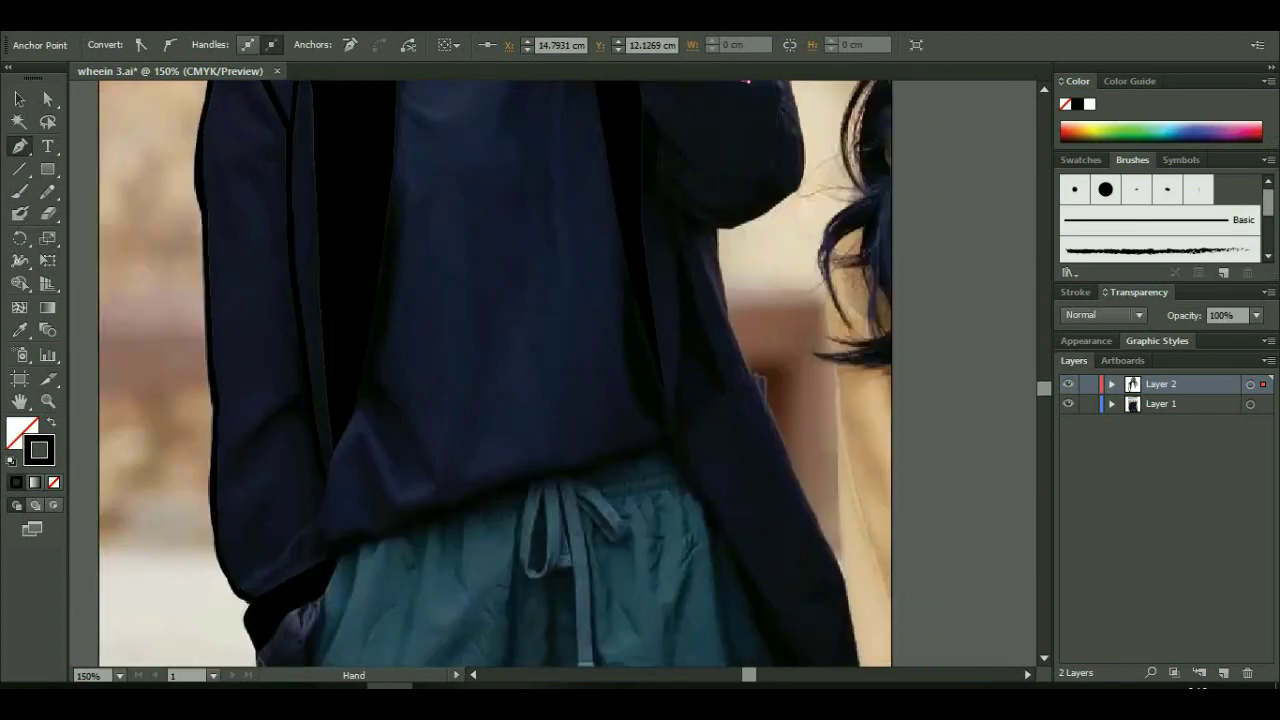
left_click_drag(400, 330, 800, 290)
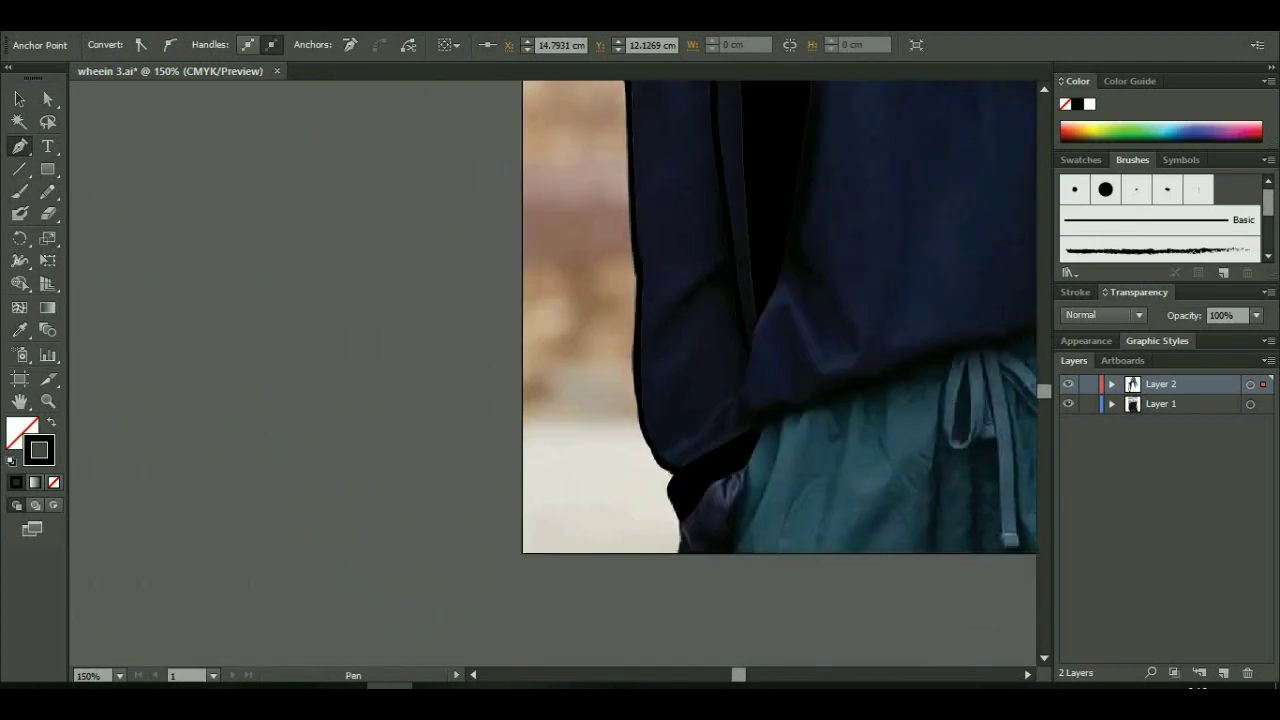
left_click_drag(731, 265, 340, 430)
left_click_drag(600, 400, 482, 285)
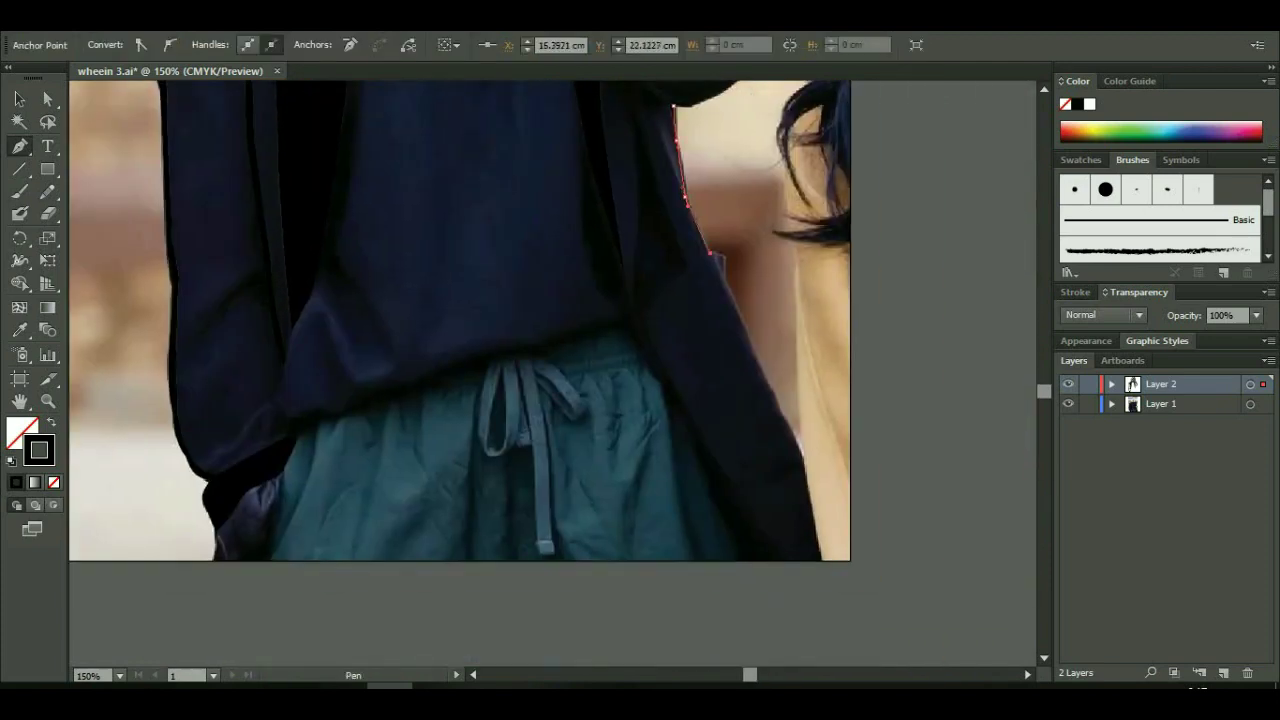
left_click_drag(500, 400, 453, 240)
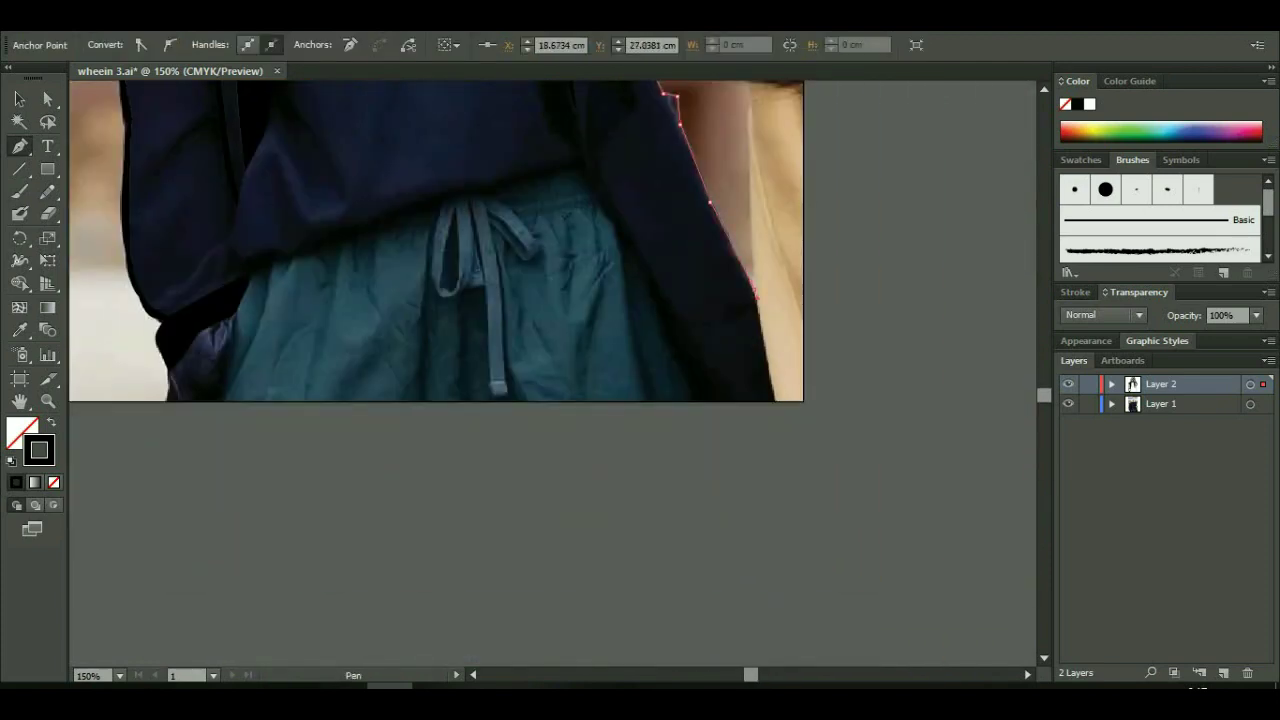
- Extend the coat outline to the photo's lower edge, return upward, and add the curved double line across the coat's lower corner
left_click(771, 400)
left_click(752, 307)
left_click_drag(682, 319, 664, 299)
left_click(727, 248)
left_click(749, 301)
scroll(550, 370, "up", 3)
scroll(550, 370, "left", 2)
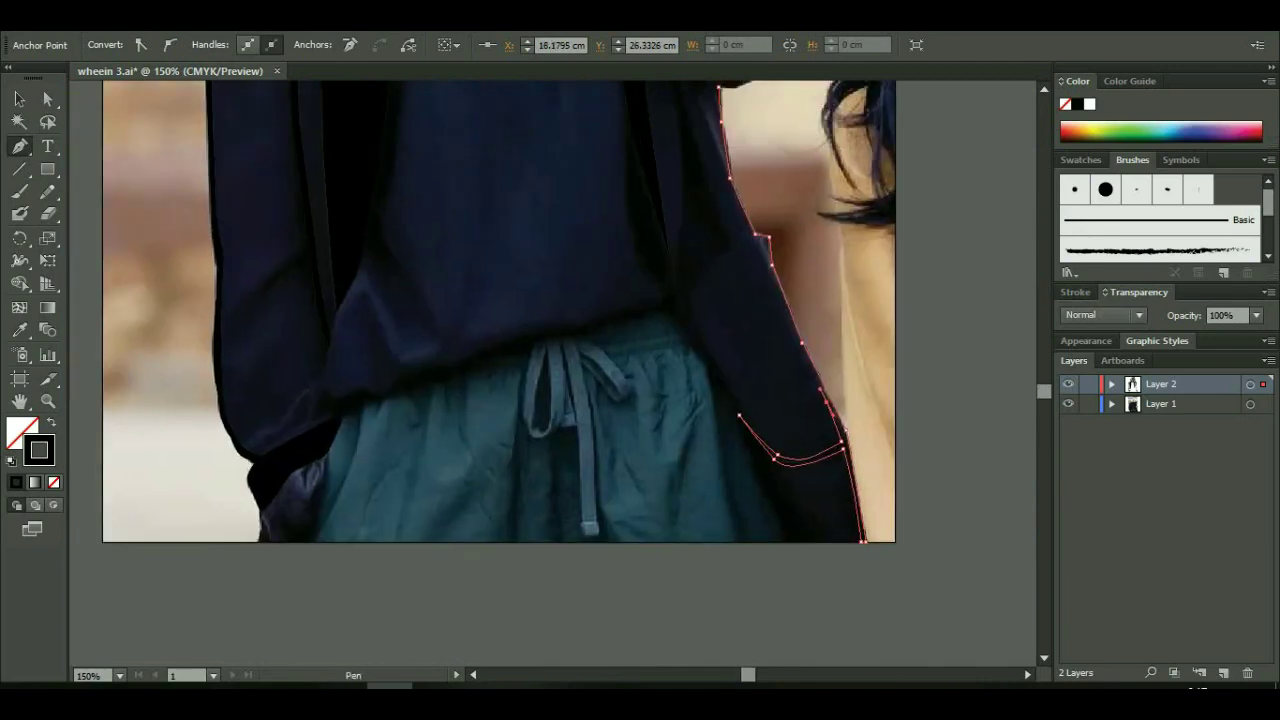
- Trace the coat outline's inner edge back up past the notch and close the shape beneath the elbow
left_click(755, 237)
scroll(520, 370, "up", 4)
scroll(520, 370, "left", 2)
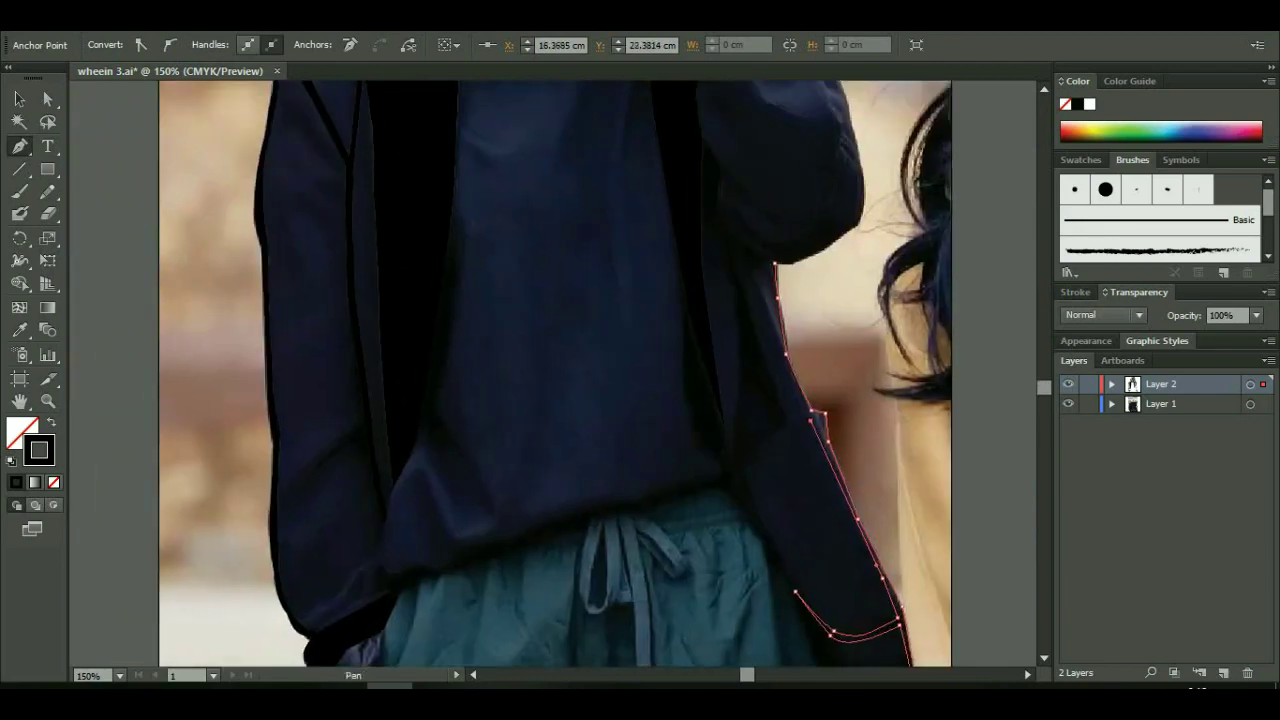
left_click(764, 258)
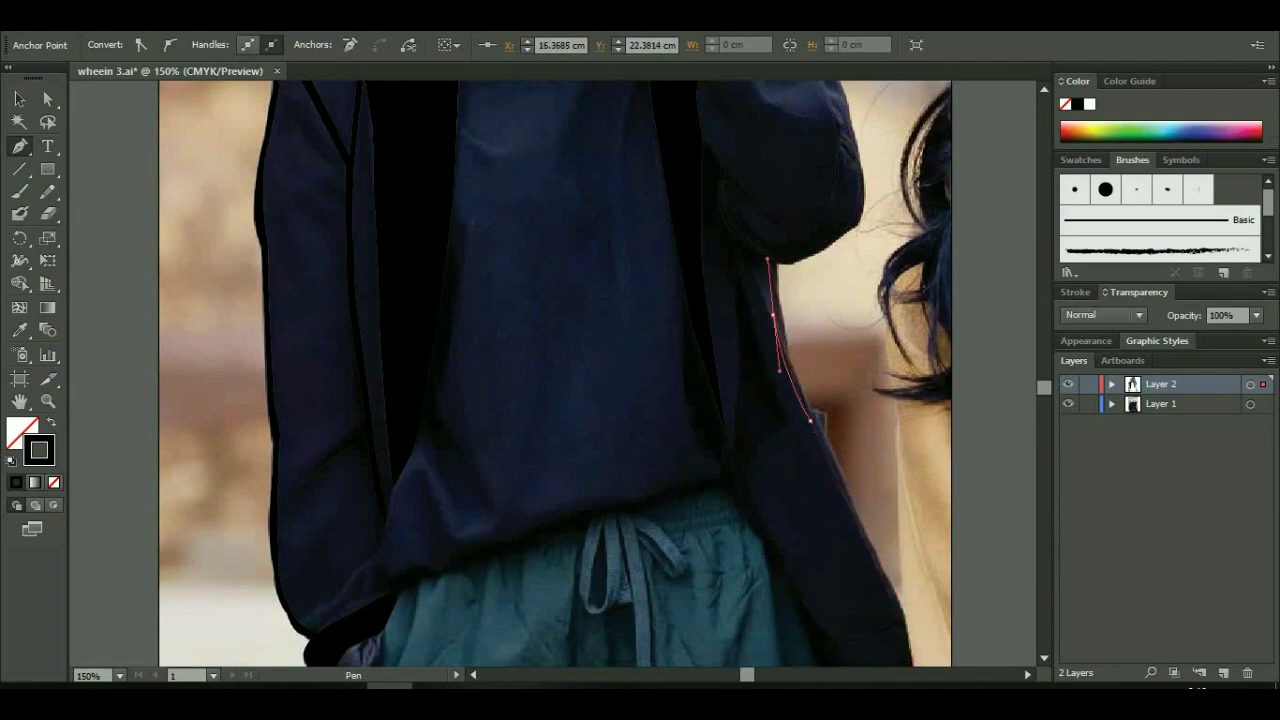
left_click(771, 260)
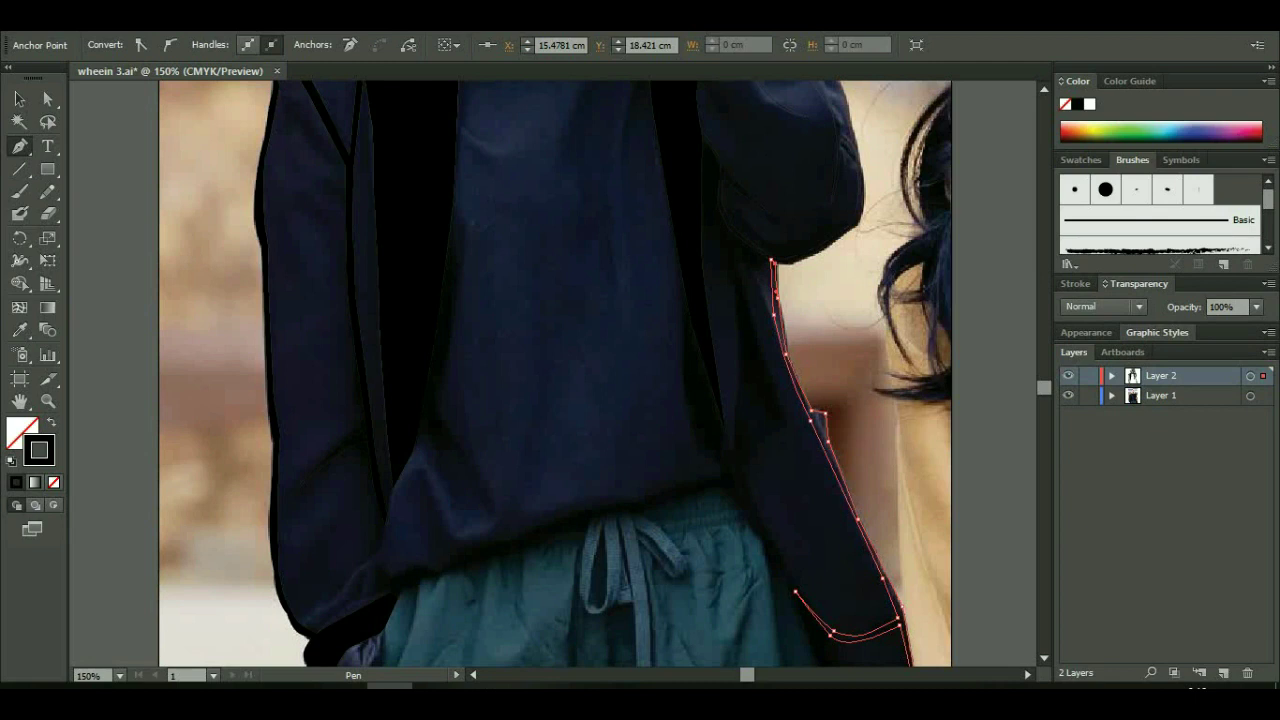
- Trace the coat's panel seam from beneath the elbow to the pocket opening, and down the pocket's front edge
scroll(555, 370, "down", 2)
scroll(555, 370, "left", 2)
key("Escape")
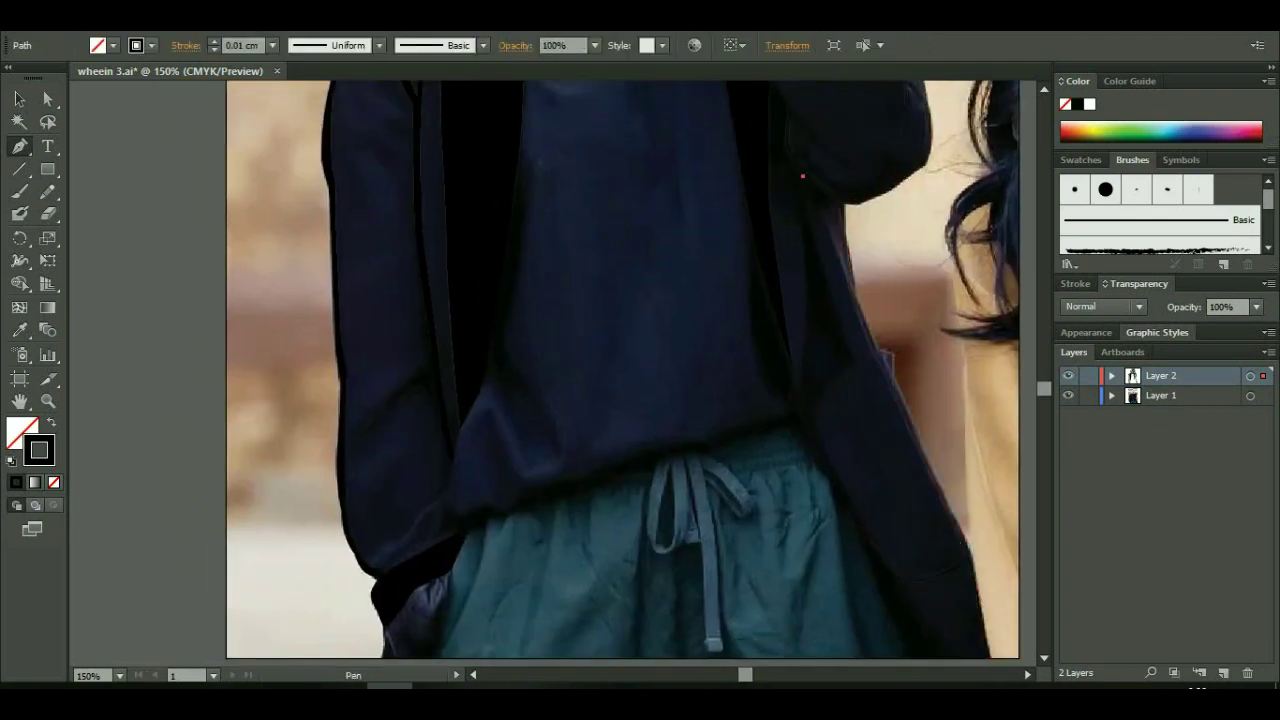
left_click(803, 176)
left_click(814, 244)
left_click(822, 262)
left_click(828, 284)
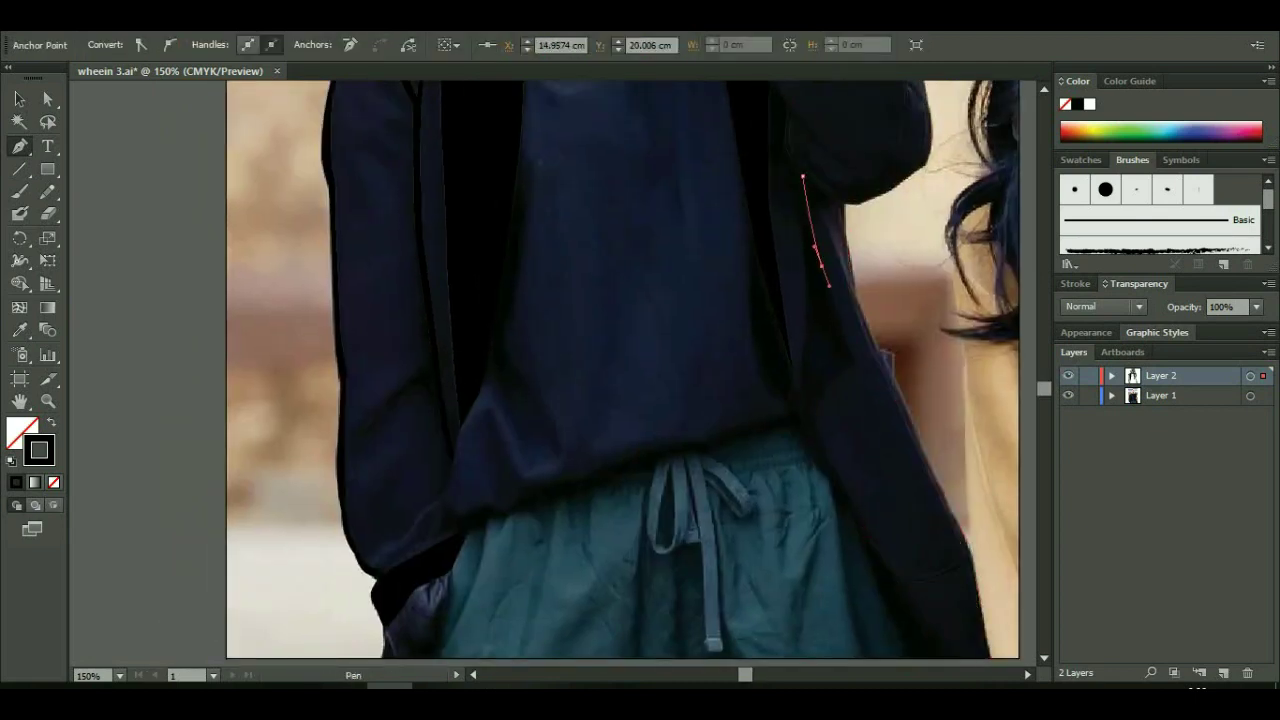
left_click(853, 358)
left_click(813, 399)
left_click(843, 494)
left_click(859, 526)
left_click(875, 557)
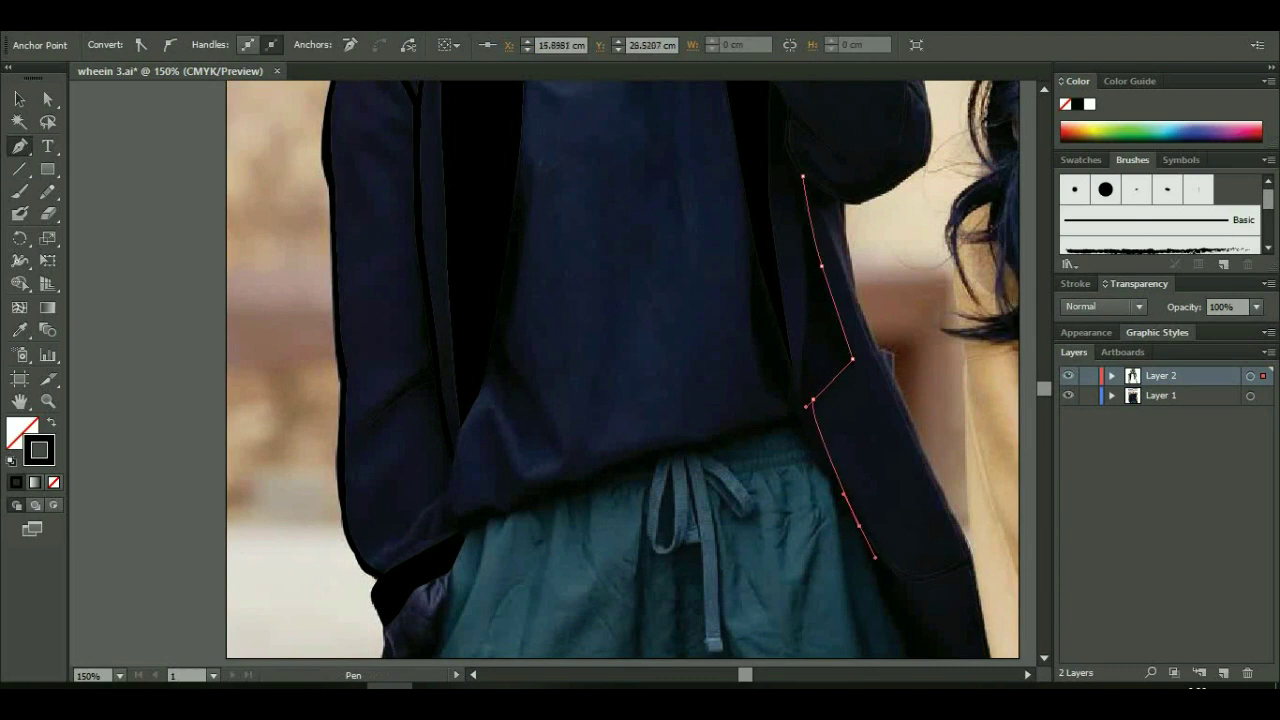
- Trace back up the pocket's front edge and across its opening, and return along the panel seam to close the shape
key("ctrl+z")
left_click(820, 405)
left_click(876, 354)
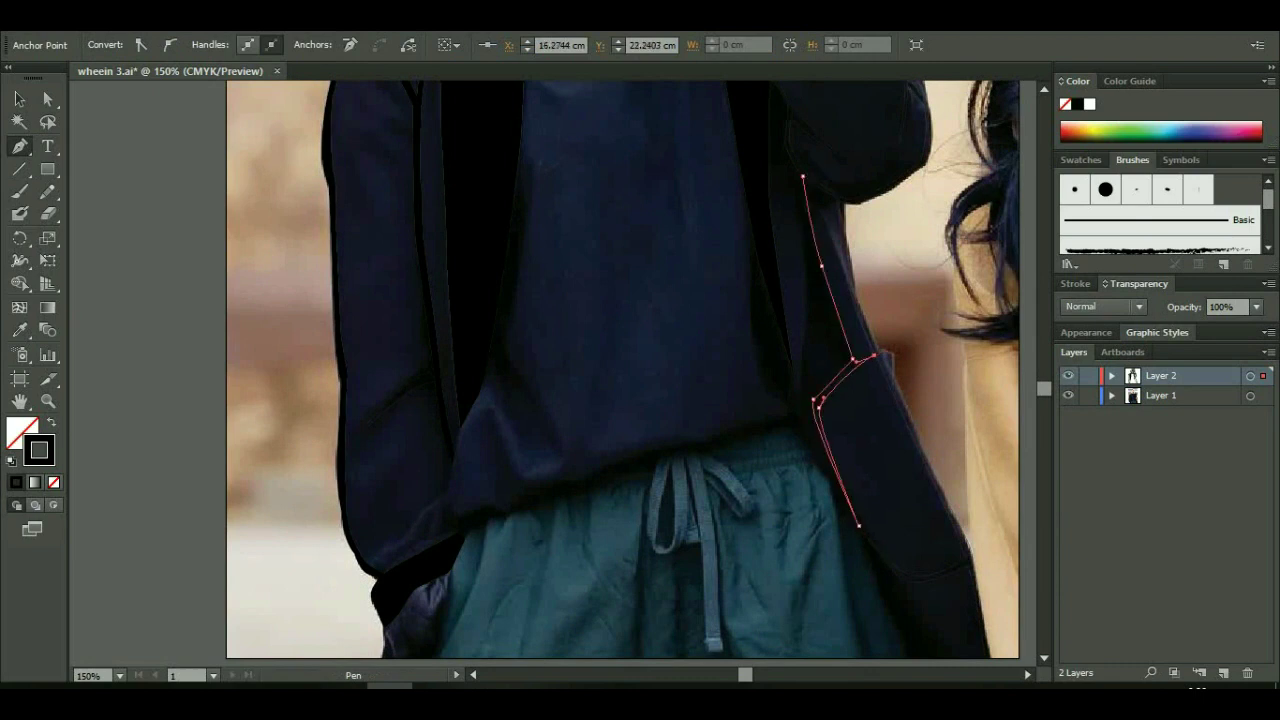
left_click_drag(864, 414, 866, 444)
key("ctrl+z")
left_click_drag(866, 444, 870, 557)
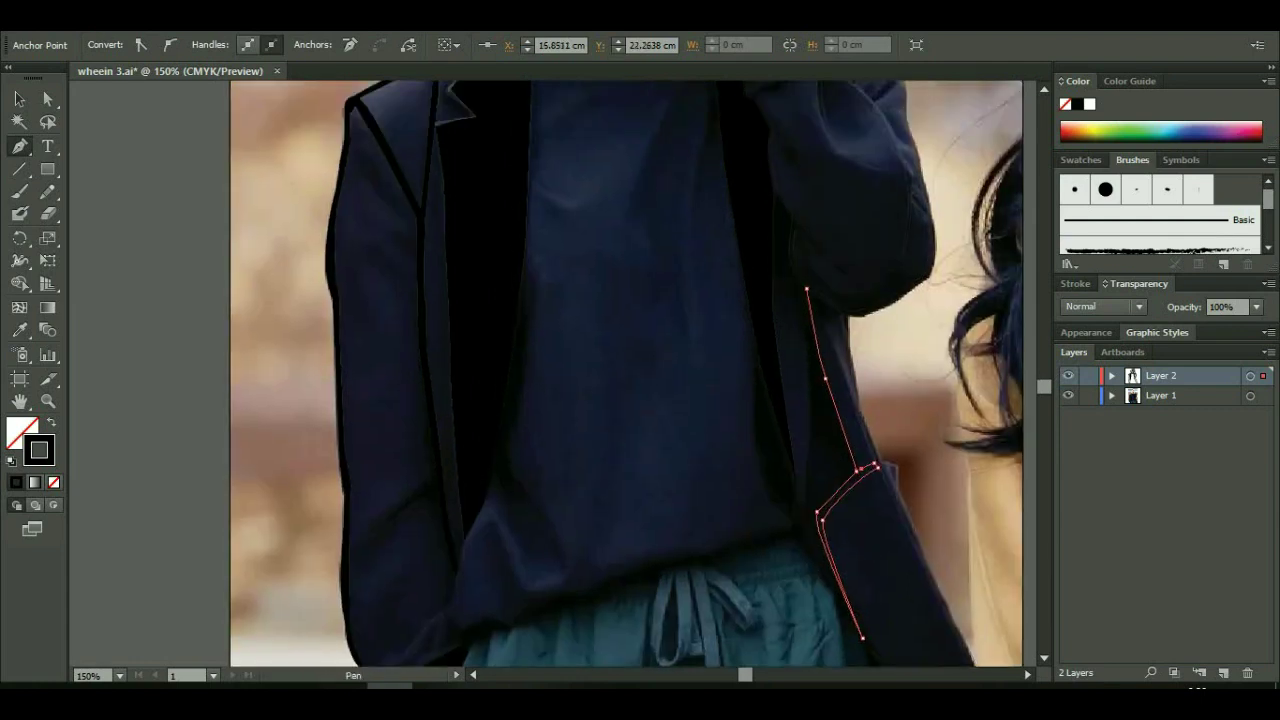
left_click_drag(833, 384, 840, 403)
- Trace the outer and inner edges of the drawstring bow's right loop, starting from the knot
left_click_drag(640, 500, 785, 162)
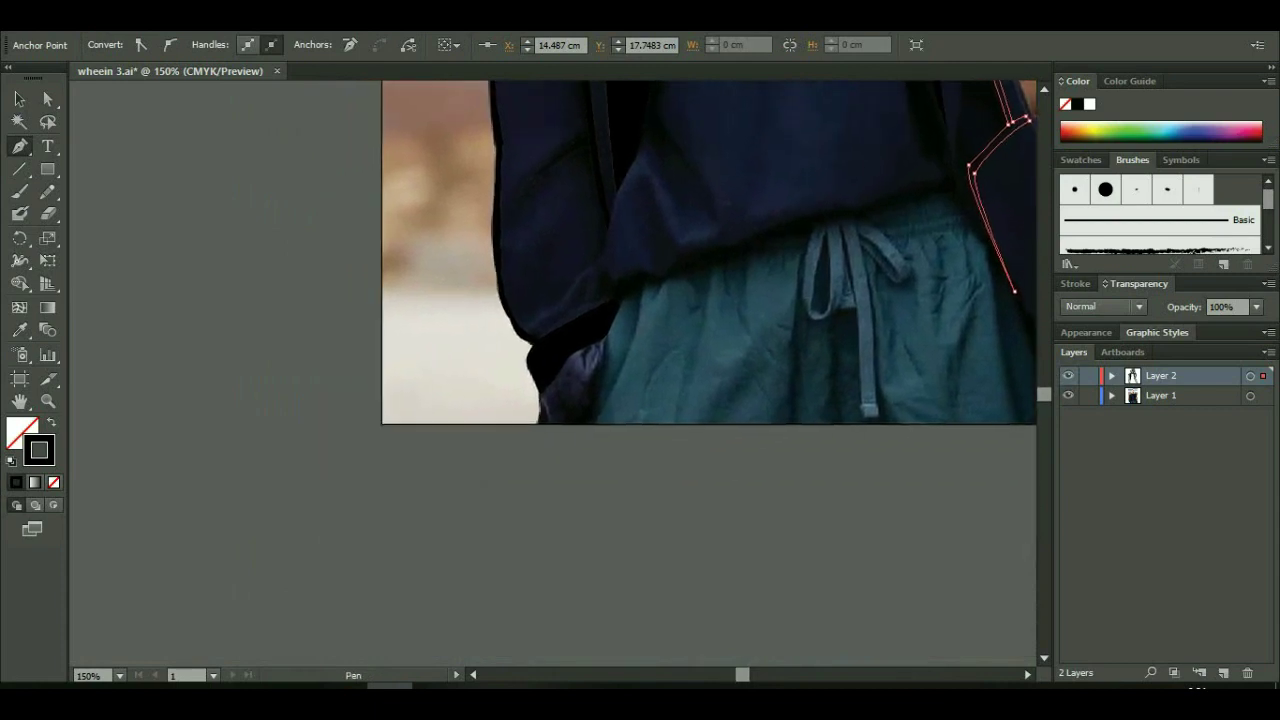
key("ctrl+shift+a")
left_click(855, 219)
left_click_drag(903, 283, 913, 241)
left_click(904, 279)
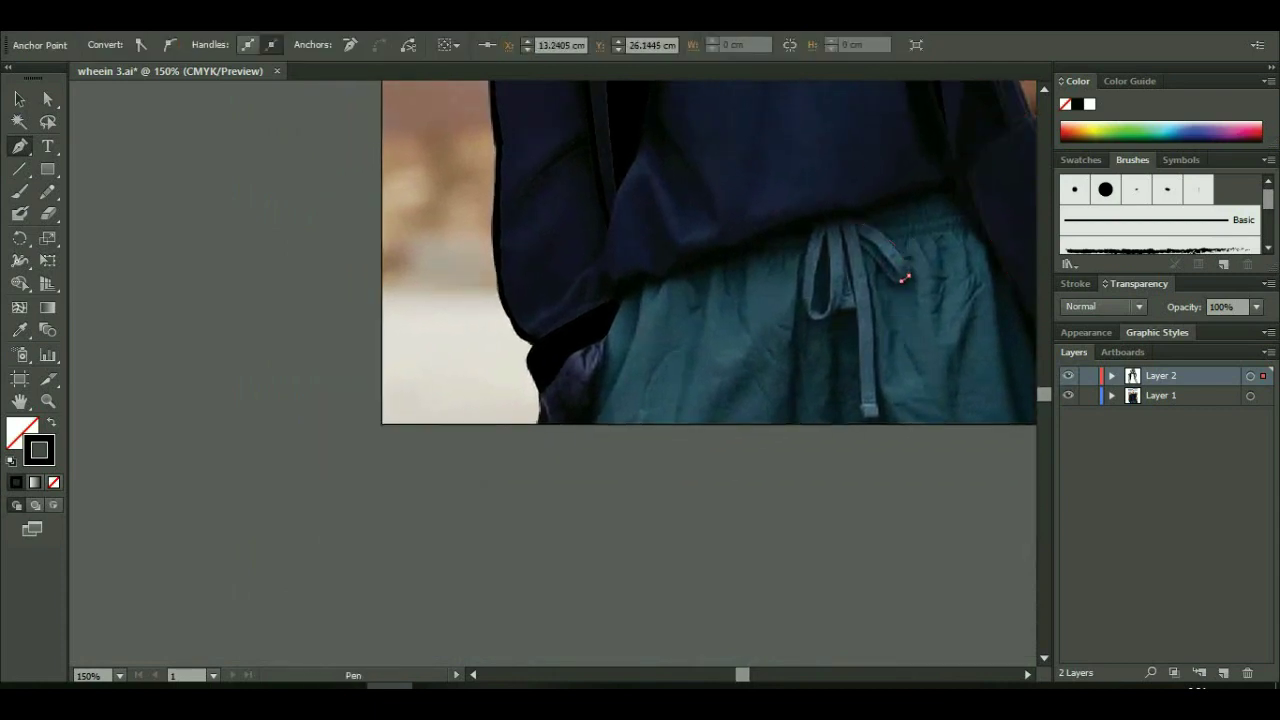
left_click(858, 240)
key("ctrl+z")
left_click(883, 268)
left_click_drag(858, 240, 855, 285)
- Trace the drawstring's long hanging end from the knot down to its tip and back, closing the shape
key("Delete")
left_click(862, 406)
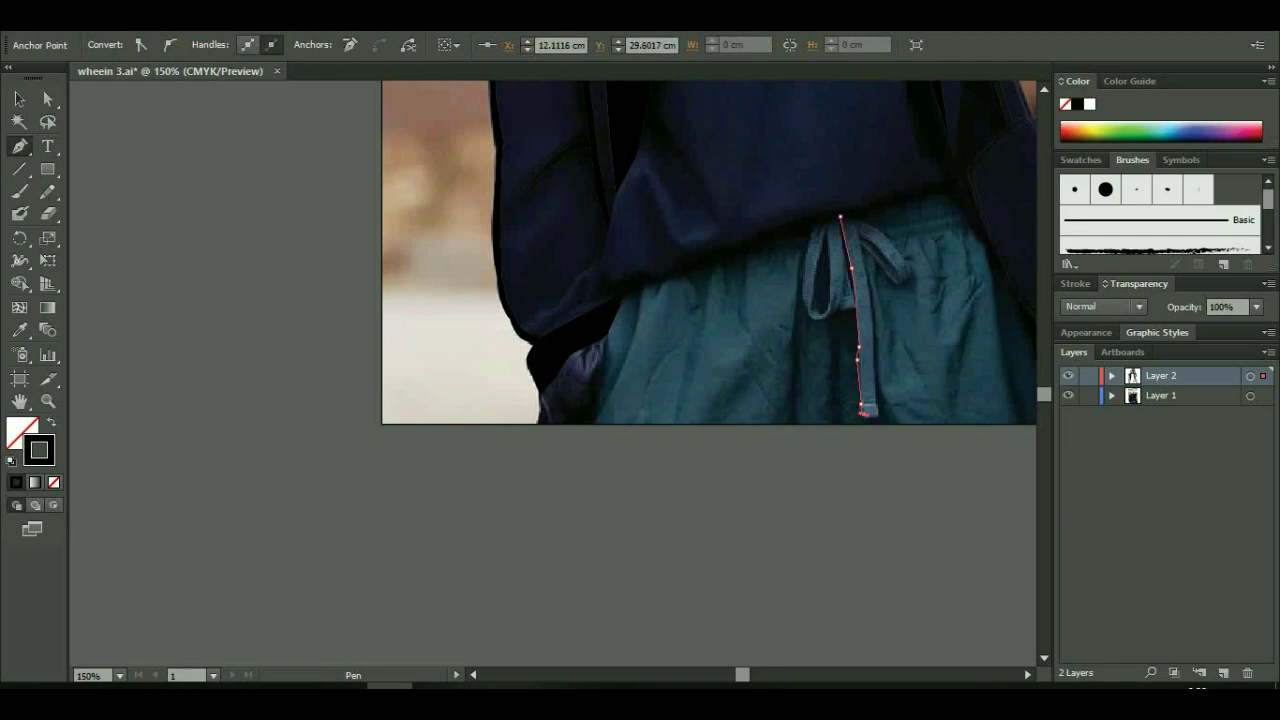
left_click(863, 411)
left_click(879, 411)
left_click(840, 216)
key("ctrl+shift+a")
- Trace the outer edge of the drawstring bow's left loop from the knot down around its lower end
left_click(817, 222)
left_click(804, 298)
left_click(810, 316)
left_click(836, 314)
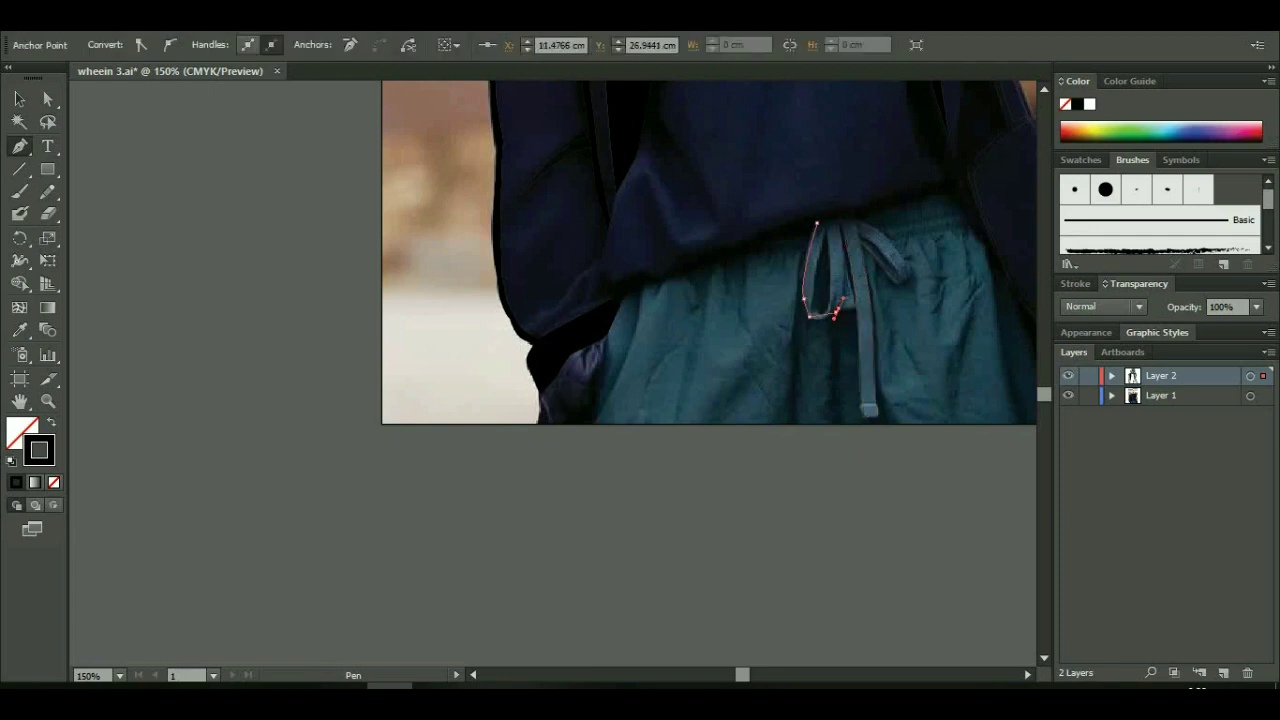
key("ctrl+shift+a")
- Trace the inner edge of the bow's left loop and close the loop shape at the knot
left_click(828, 219)
left_click(830, 268)
left_click(830, 288)
left_click(828, 310)
left_click(812, 313)
left_click(806, 296)
left_click(817, 222)
left_click(840, 216)
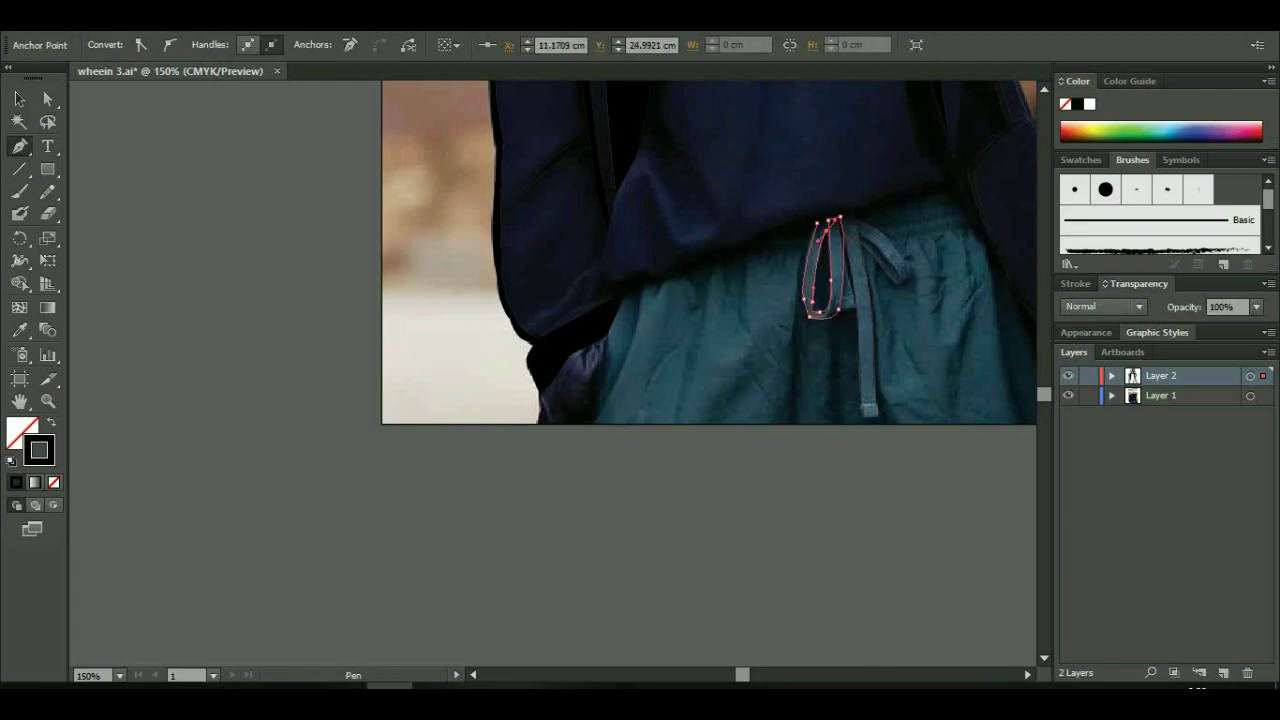
left_click(826, 232, "alt")
key("Return")
- Give the drawstring shapes and the coat's pocket line a black fill with no stroke
key("v")
left_click(777, 415)
left_click(823, 268)
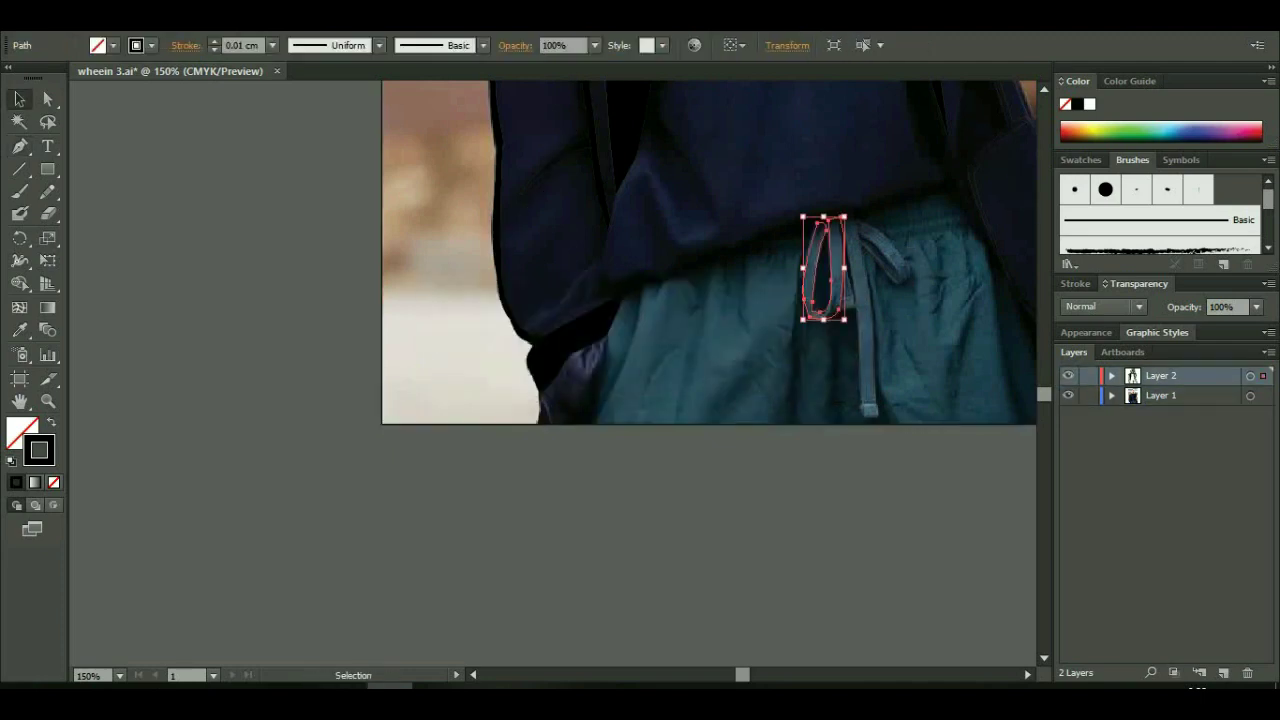
left_click(858, 360, "shift")
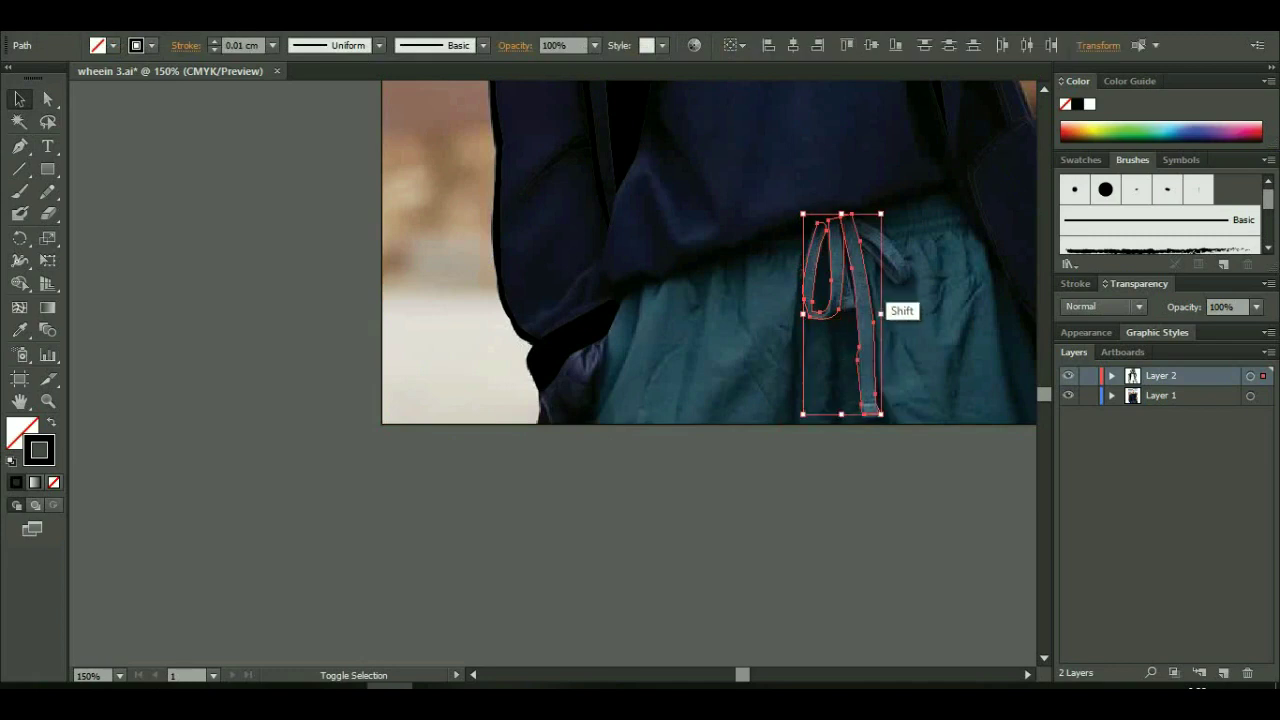
left_click(990, 205, "shift")
left_click(51, 422)
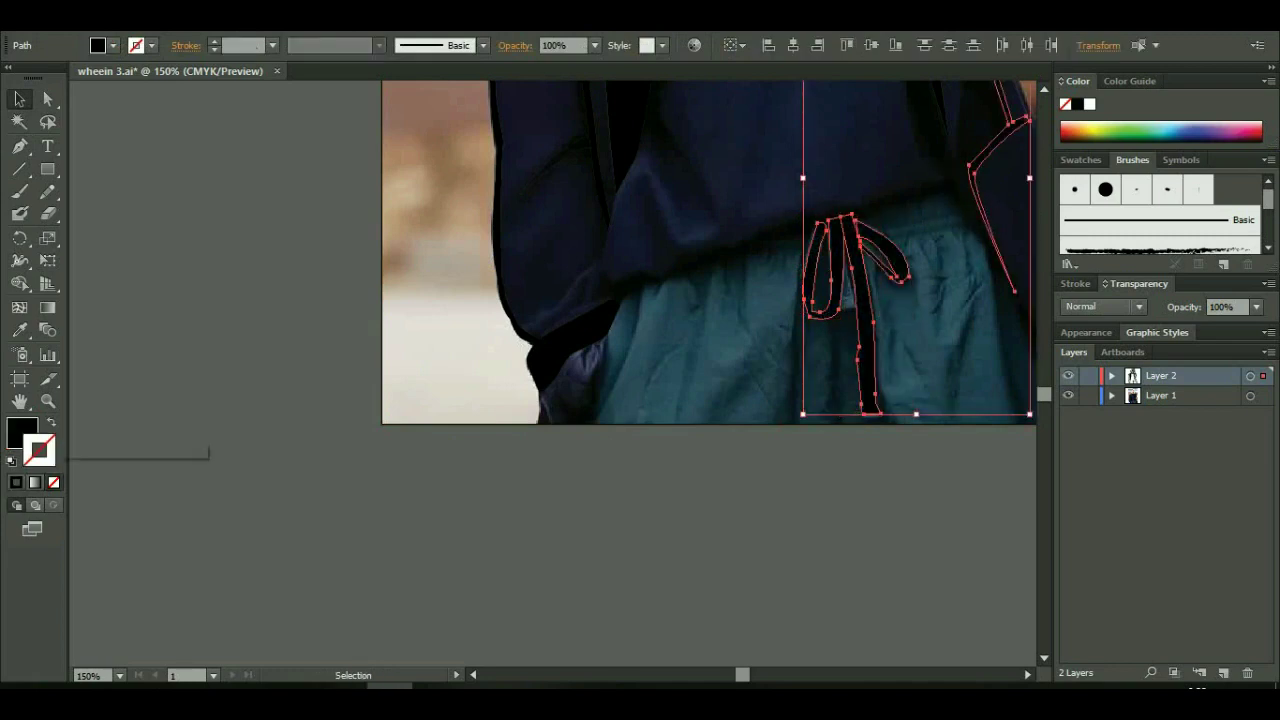
- Give the coat's outer outline, bent sleeve, cuff lines and sleeve creases a black fill with no stroke
left_click_drag(600, 300, 375, 575)
left_click(790, 335)
left_click(728, 195, "shift")
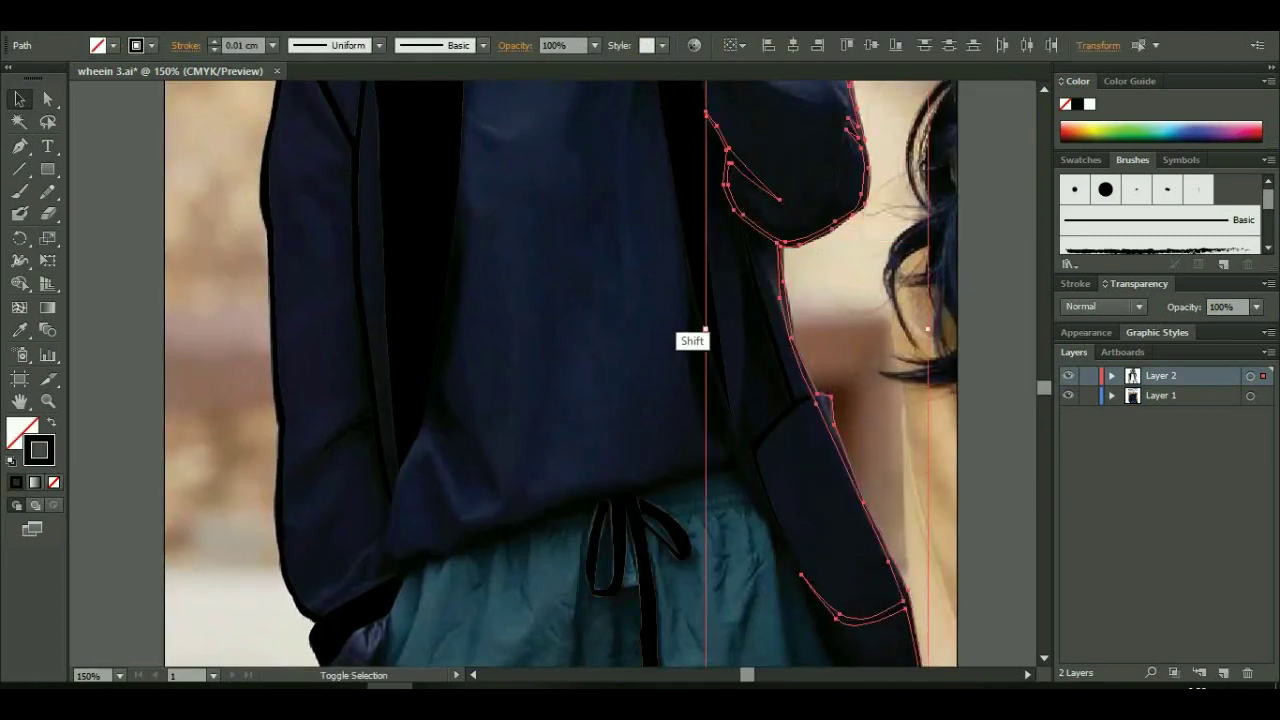
left_click_drag(600, 250, 536, 650)
left_click(655, 240)
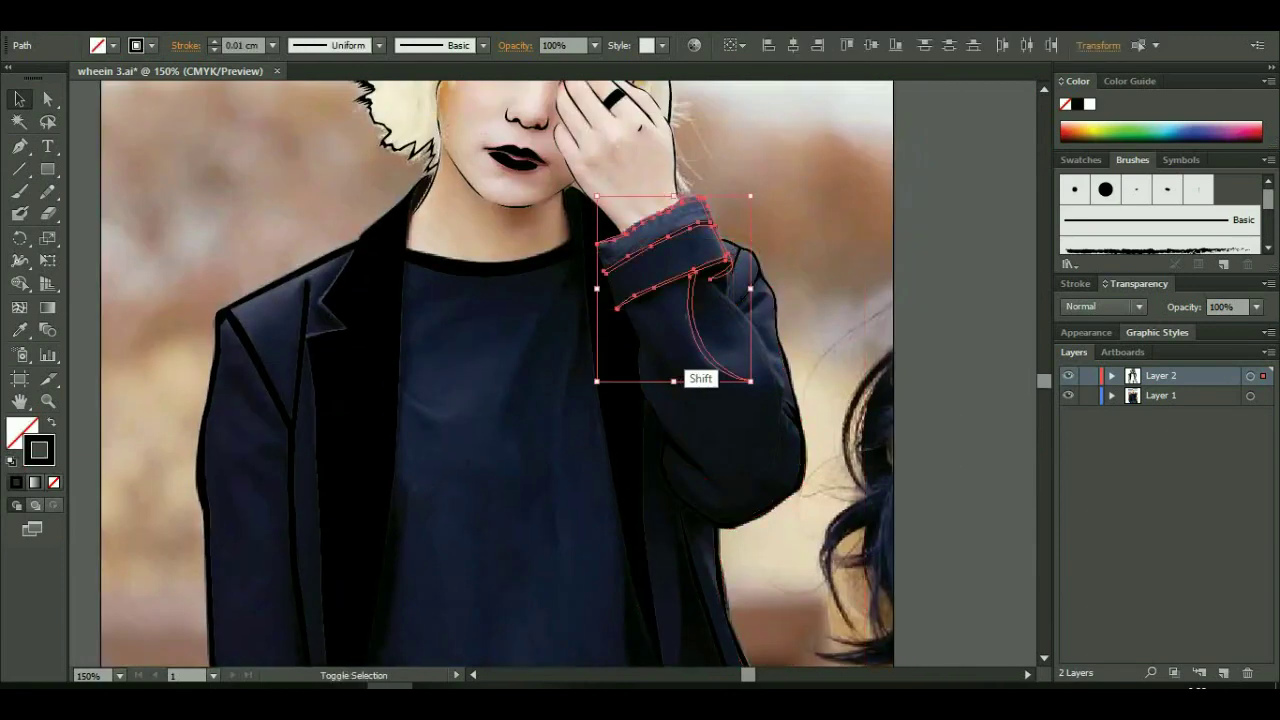
left_click(716, 372, "shift")
left_click(51, 422)
- Swap the fill and stroke of the hair strand above the forehead and clear the selection
left_click_drag(590, 220, 602, 415)
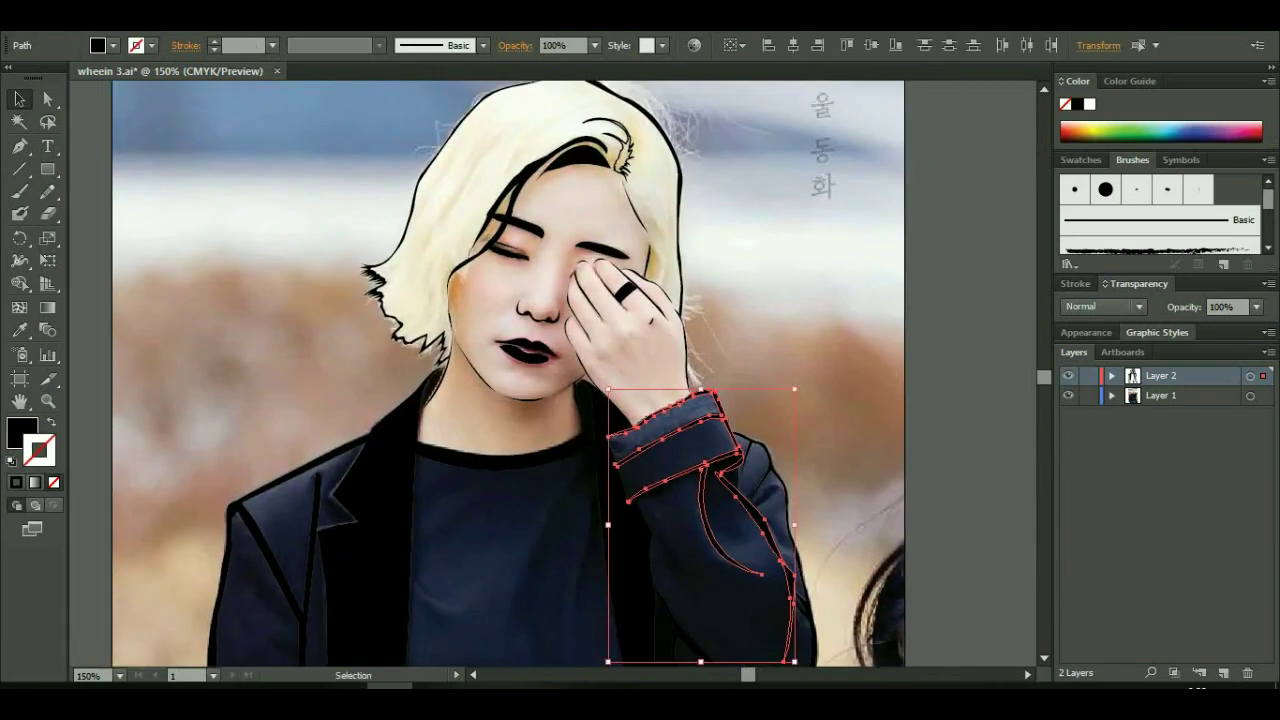
left_click(608, 148)
key("shift+x")
key("ctrl+shift+a")
- Hide the photo layer to examine the line art as a whole, and show the photo again
left_click(1068, 395)
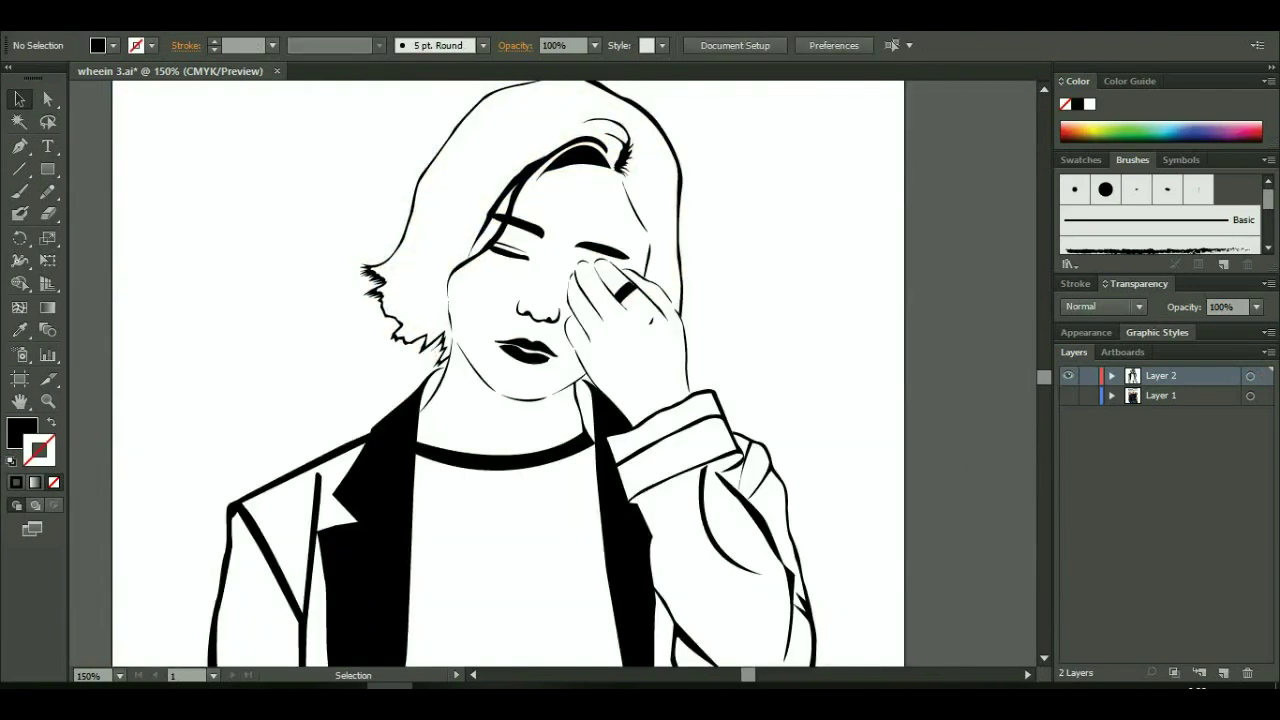
key("ctrl+minus")
key("ctrl+minus")
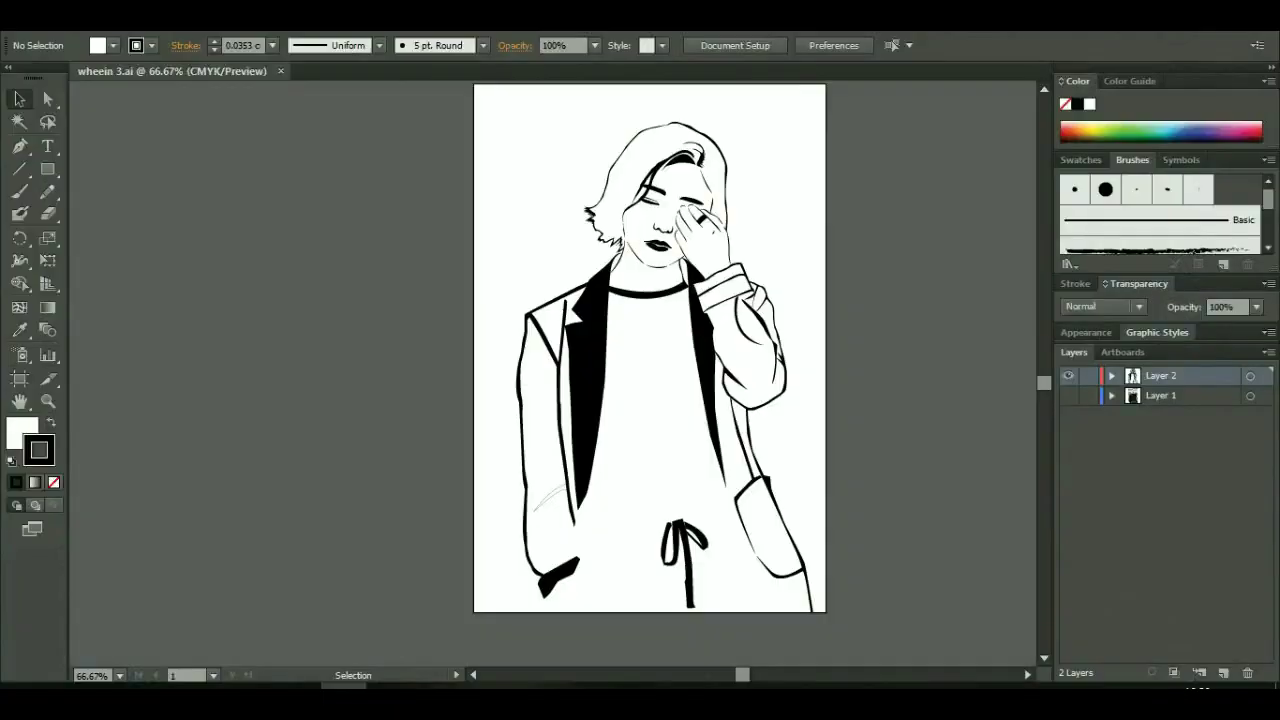
left_click(1068, 395)
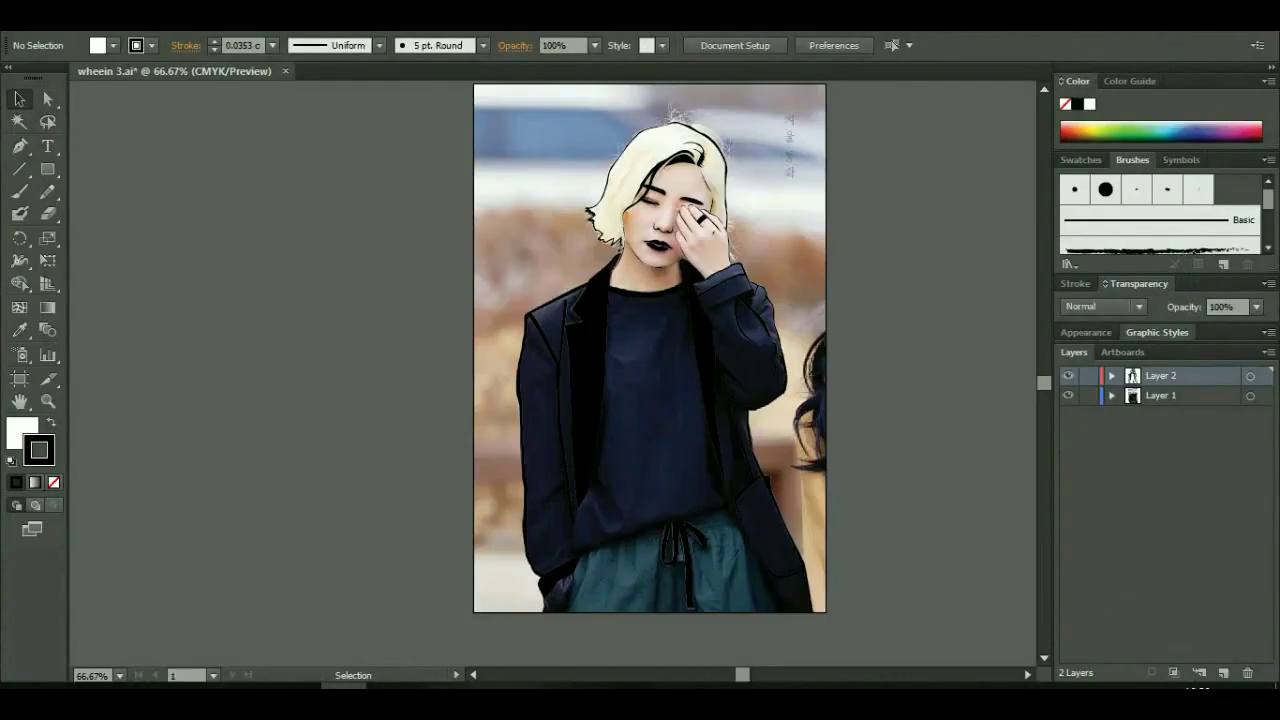
- Trace the shirt's hem with the Pen tool from the coat's inner edge to the drawstring knot
key("p")
key("ctrl+plus")
key("ctrl+plus")
key("ctrl+plus")
key("ctrl+plus")
key("ctrl+plus")
key("ctrl+plus")
key("ctrl+plus")
key("ctrl+plus")
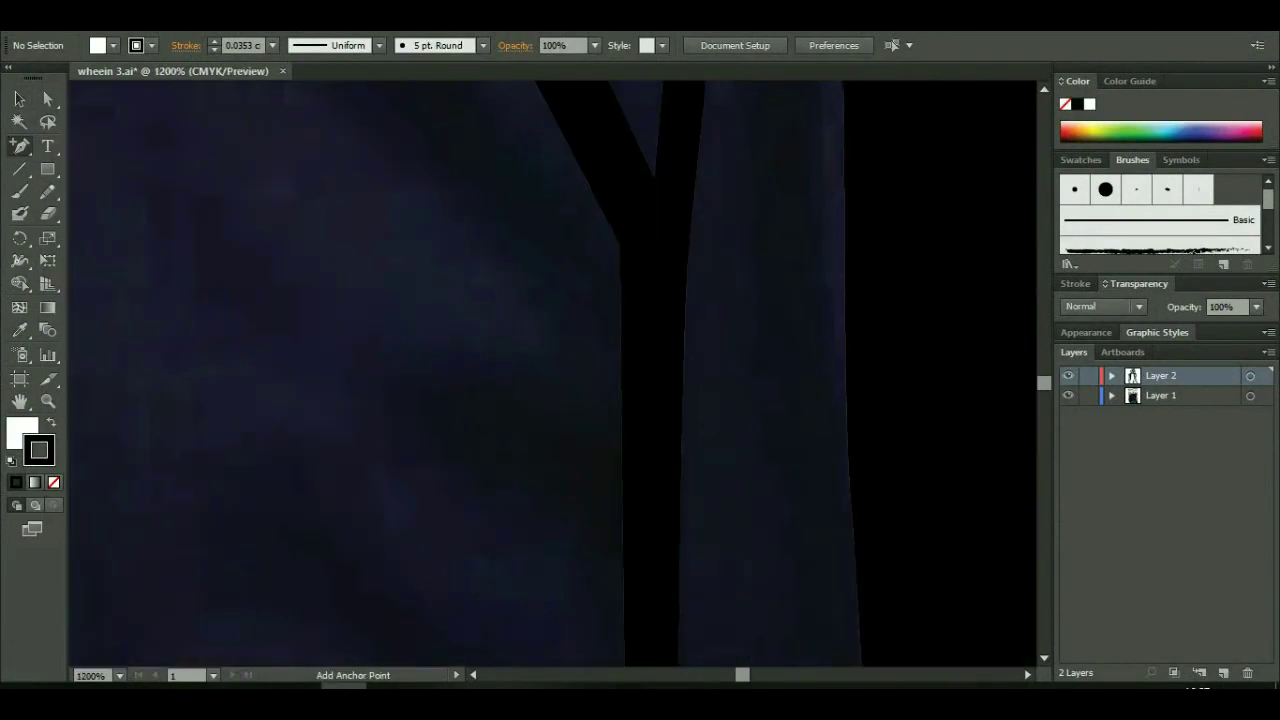
key("ctrl+minus")
key("ctrl+minus")
key("ctrl+minus")
key("ctrl+minus")
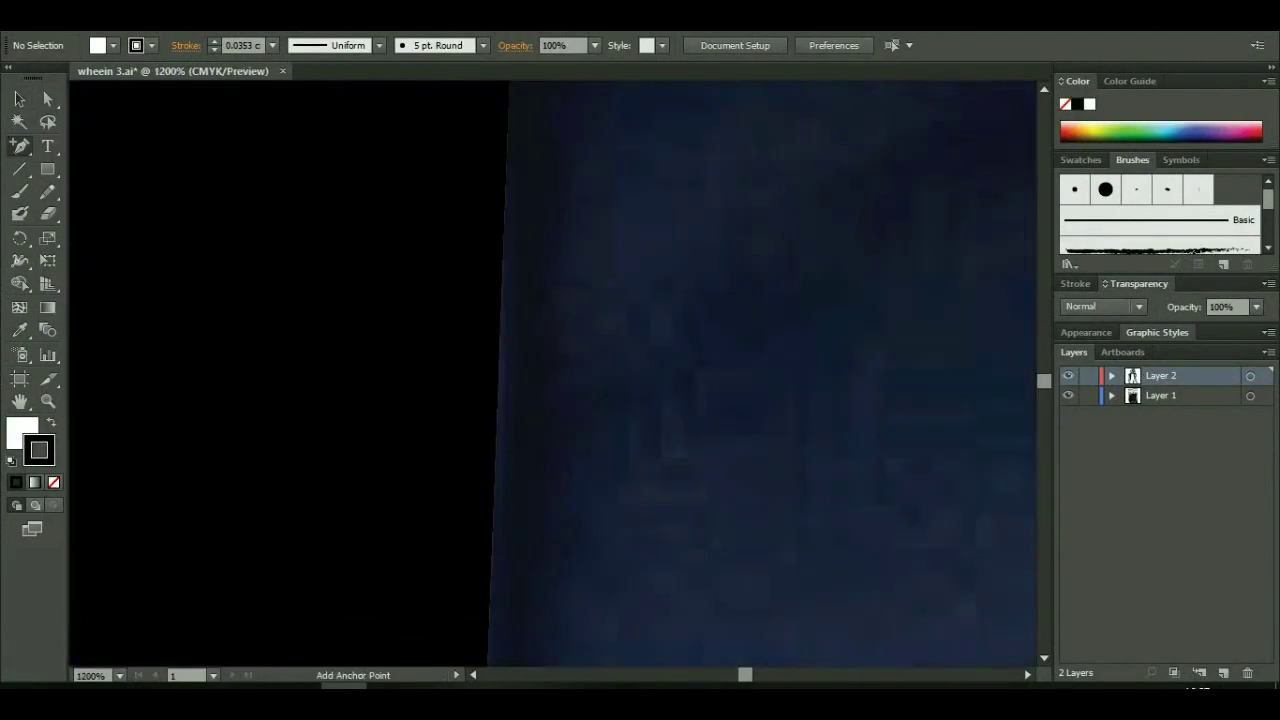
scroll(552, 373, "down", 10)
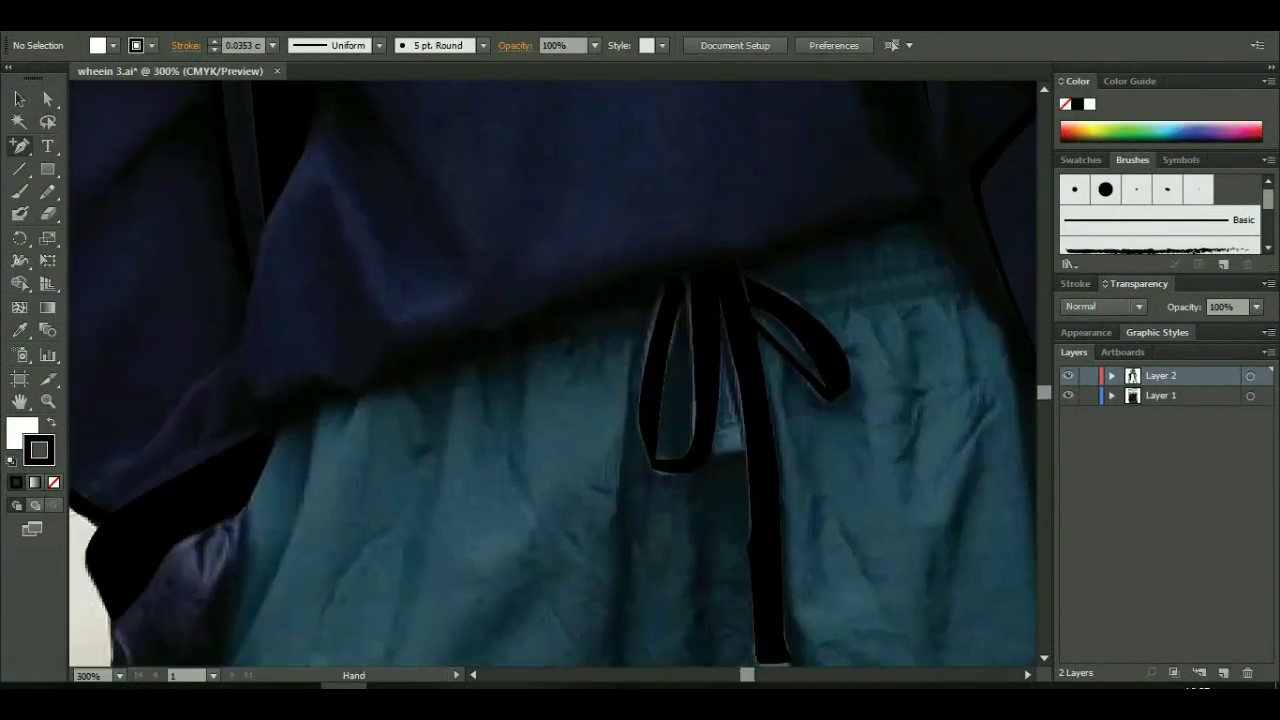
key("ctrl+plus")
left_click_drag(640, 440, 545, 495)
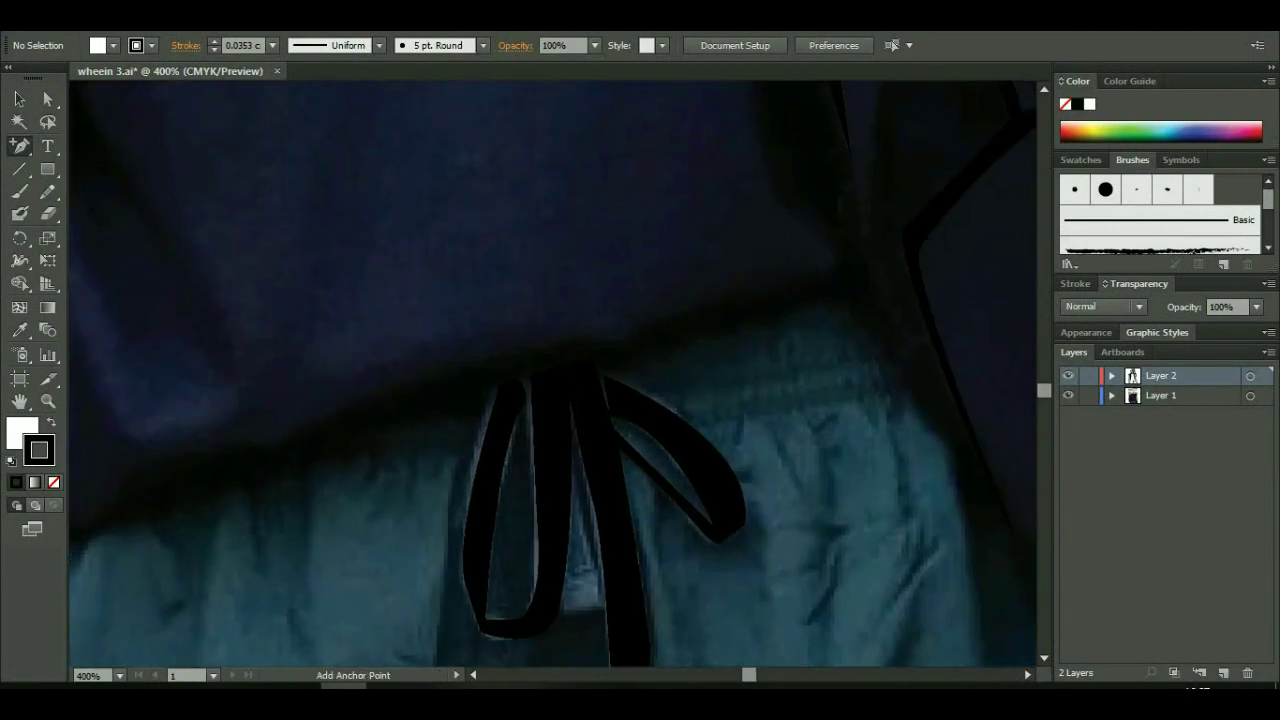
left_click_drag(19, 145, 100, 143)
left_click(872, 300)
left_click(822, 305)
left_click_drag(680, 340, 663, 346)
left_click(615, 358)
left_click(594, 360)
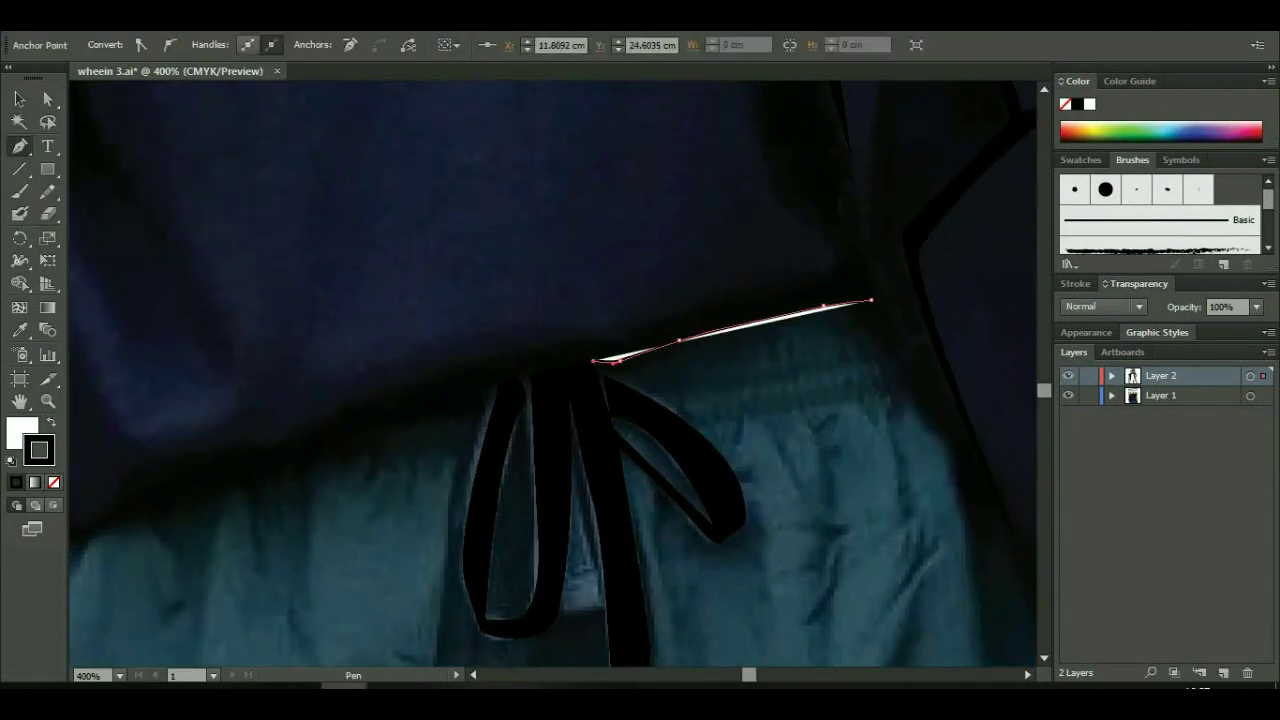
- Trace back along the underside of the shirt's hem to the coat, and continue down the trousers' upper side edge
left_click(678, 347)
left_click(860, 309)
left_click(876, 316)
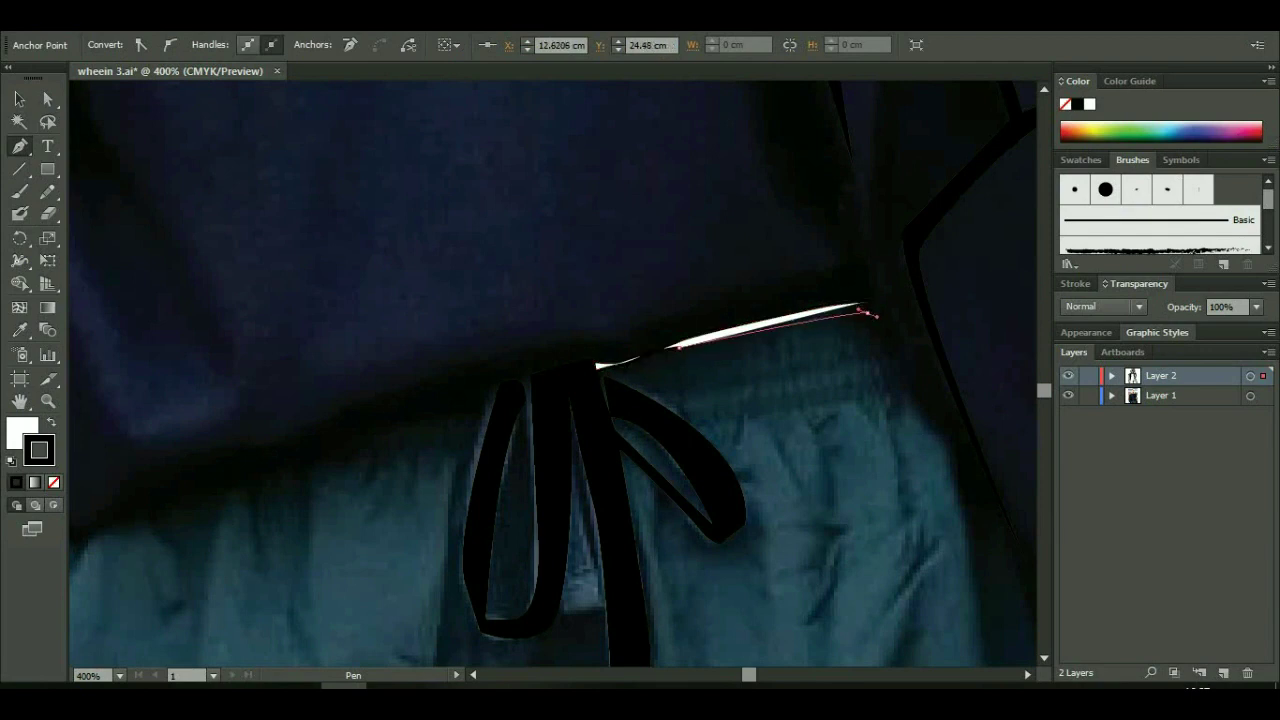
left_click_drag(871, 300, 878, 330)
left_click(898, 375)
left_click(921, 425)
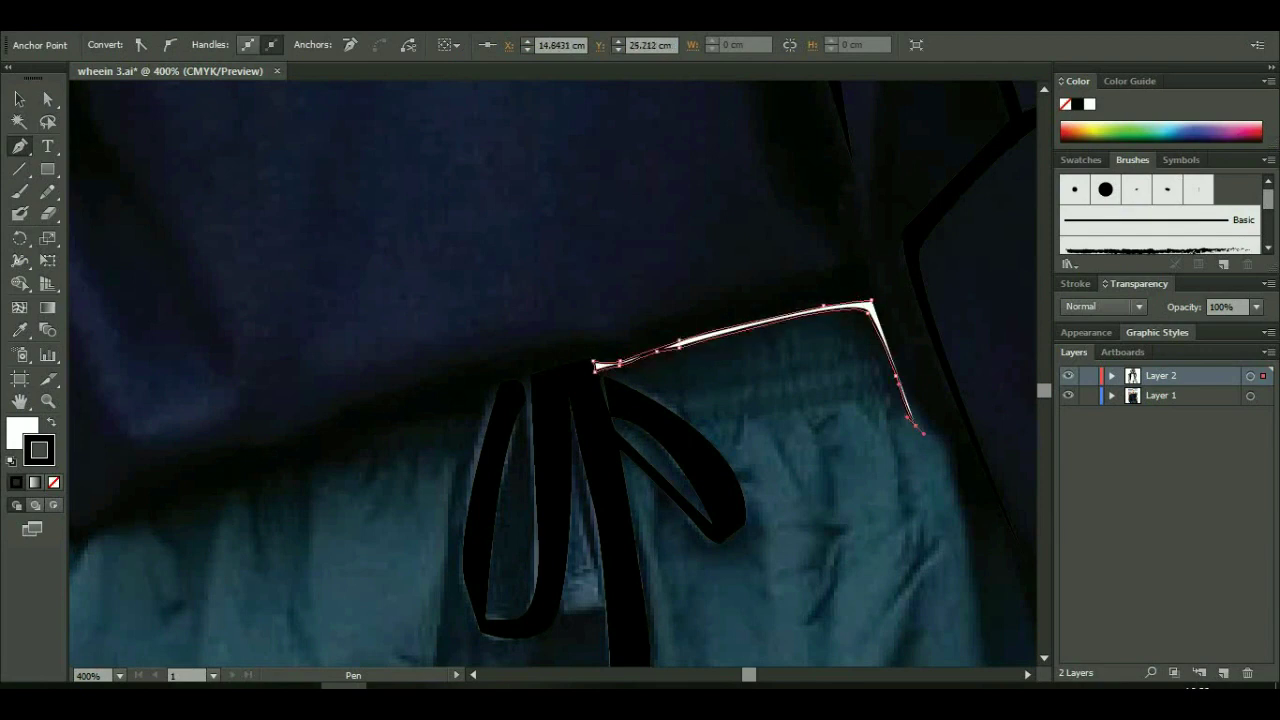
- Extend the outline down the trousers' side fold to the photo's lower edge and back up
left_click_drag(921, 425, 614, 17)
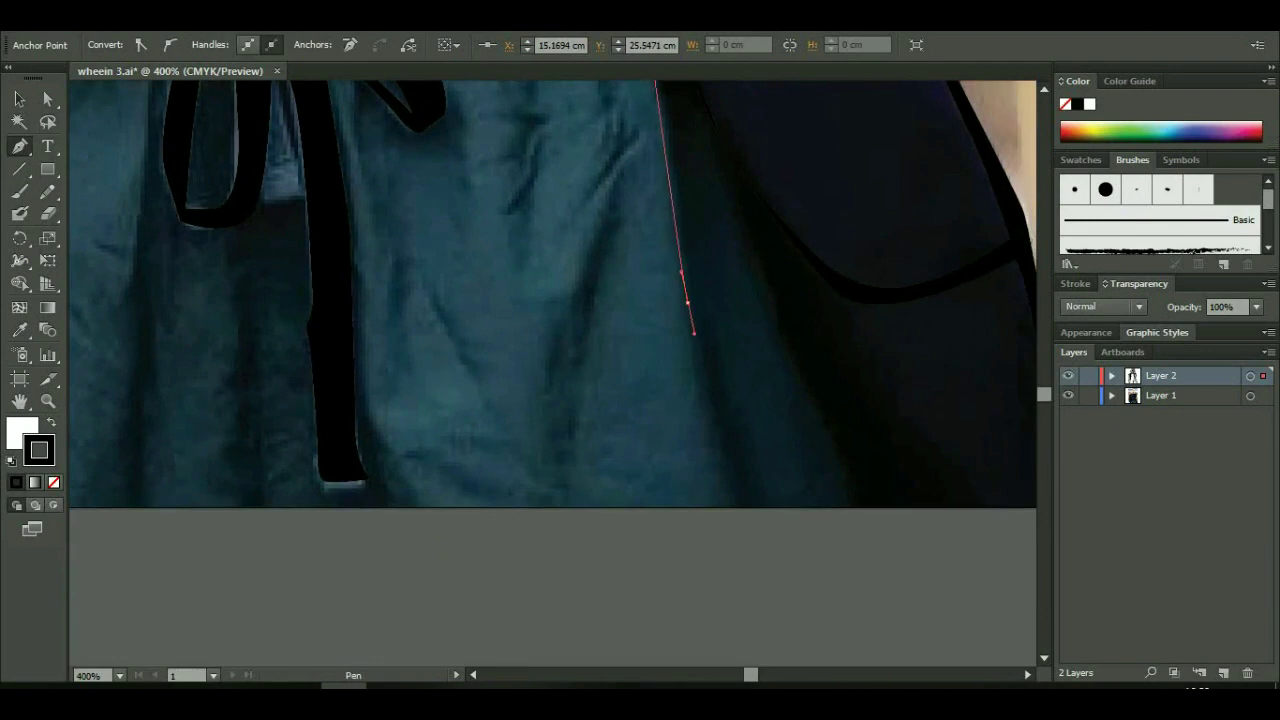
left_click(688, 302)
left_click(738, 505)
left_click_drag(640, 300, 577, 518)
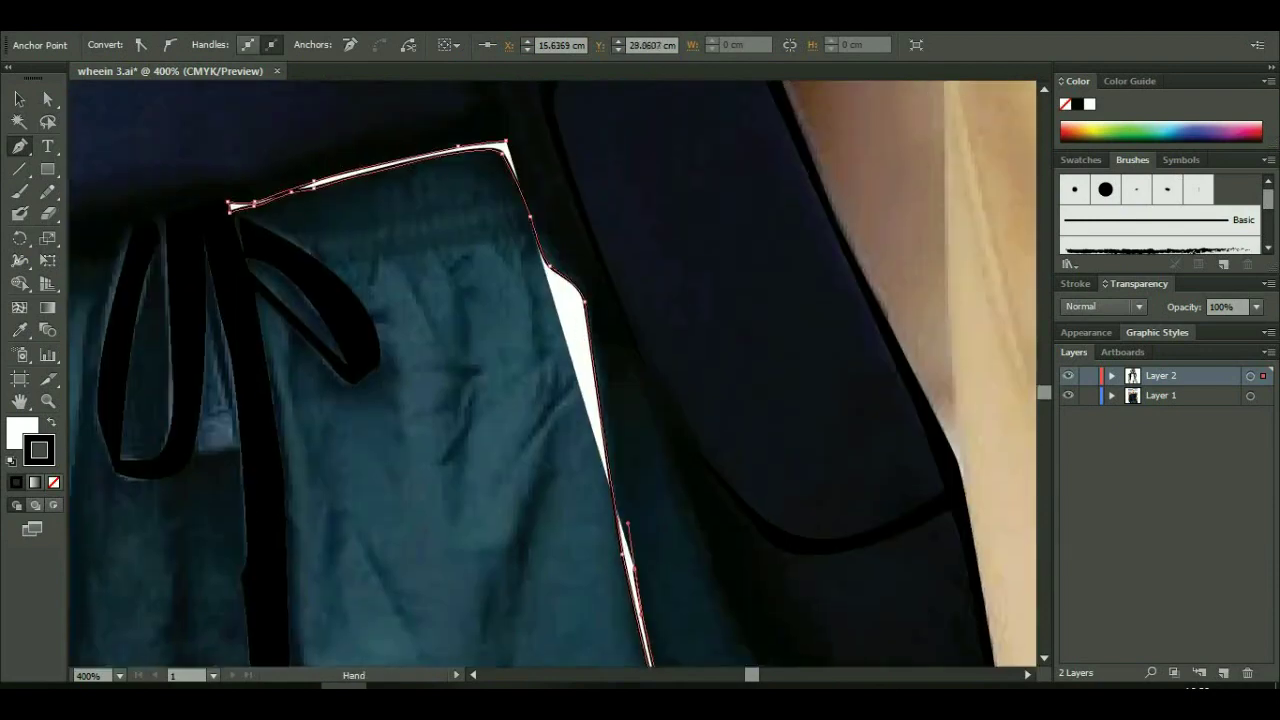
- Trace the coat's inner front edge down to the photo's lower edge, return upward, and close the shape at the hem's corner
left_click_drag(640, 400, 630, 245)
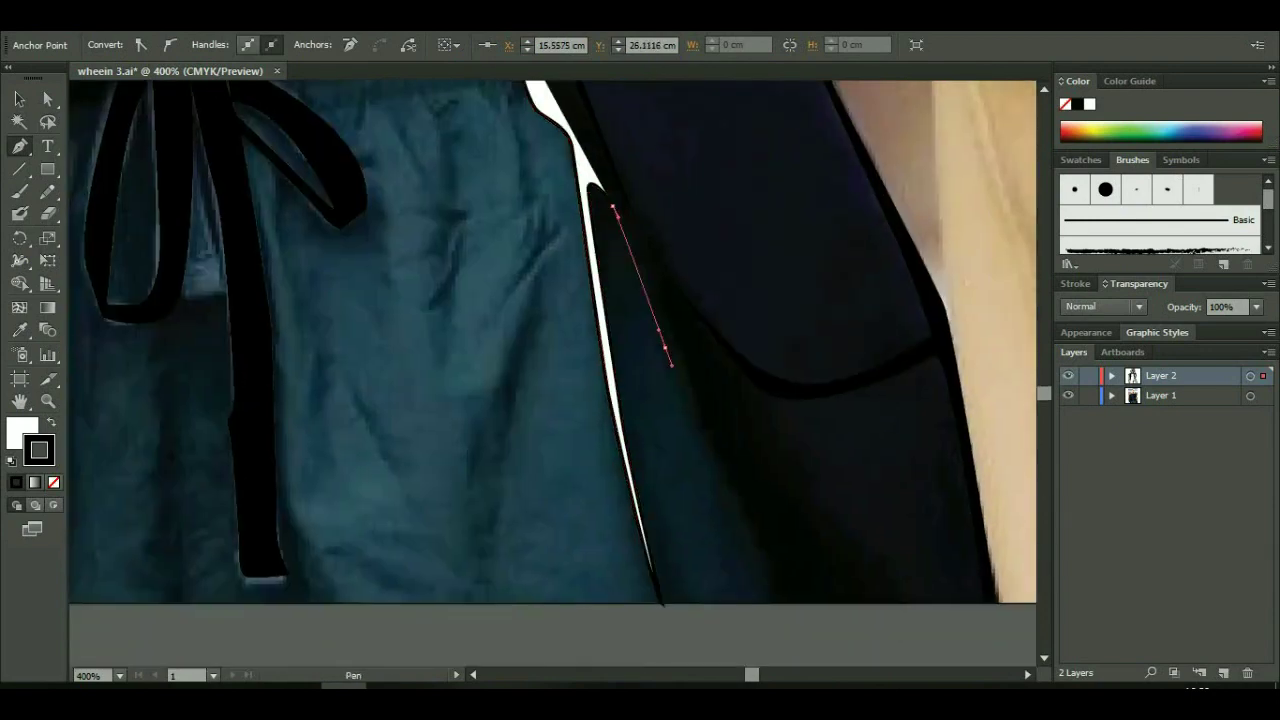
left_click(778, 603)
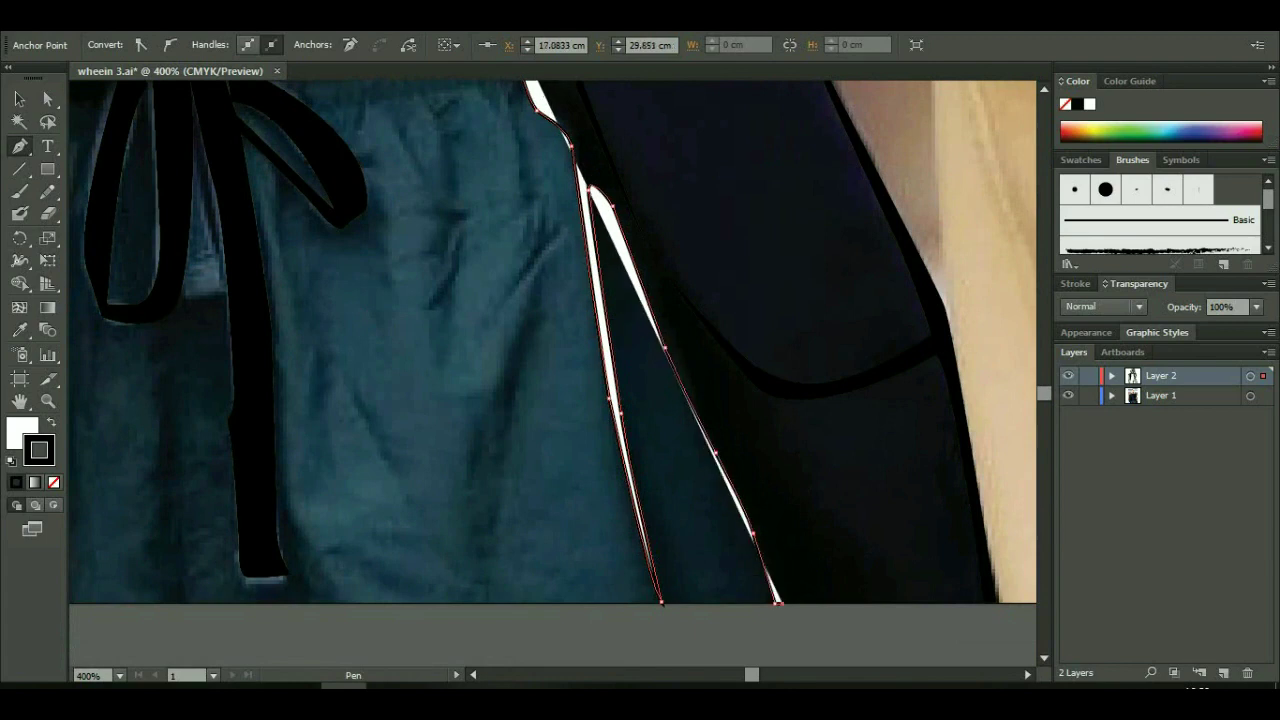
left_click_drag(500, 250, 675, 560)
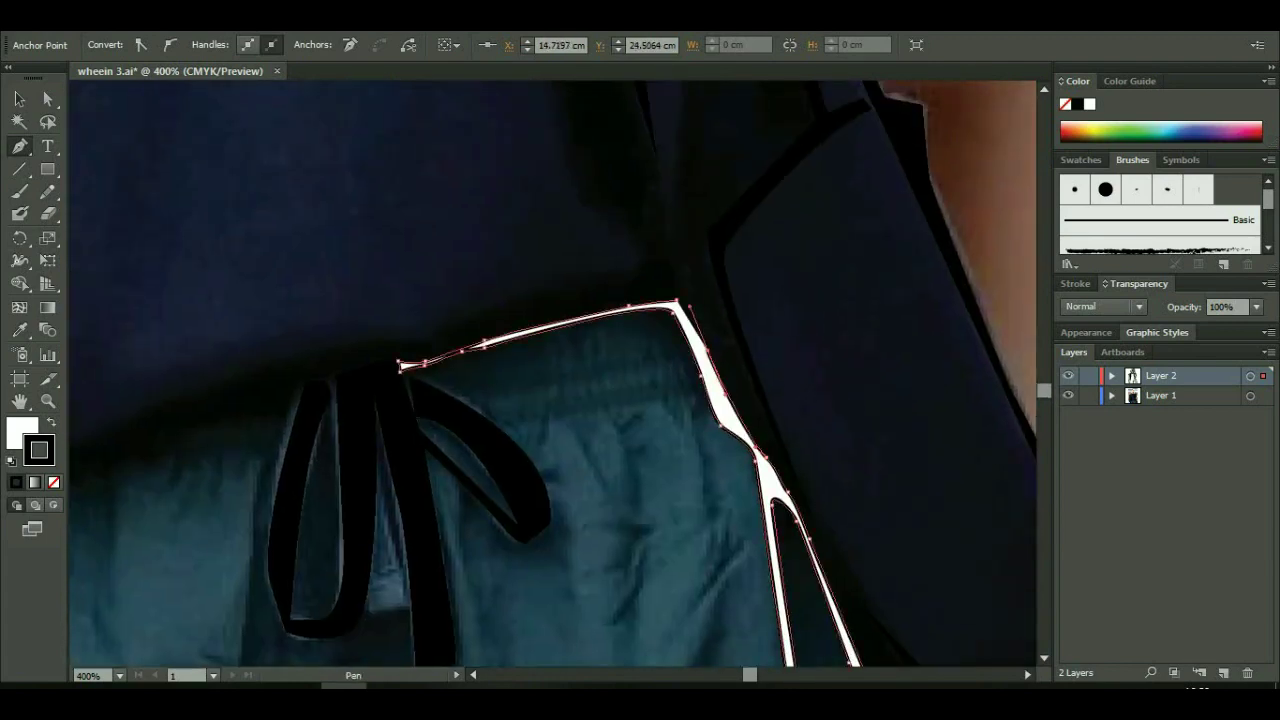
right_click(693, 329)
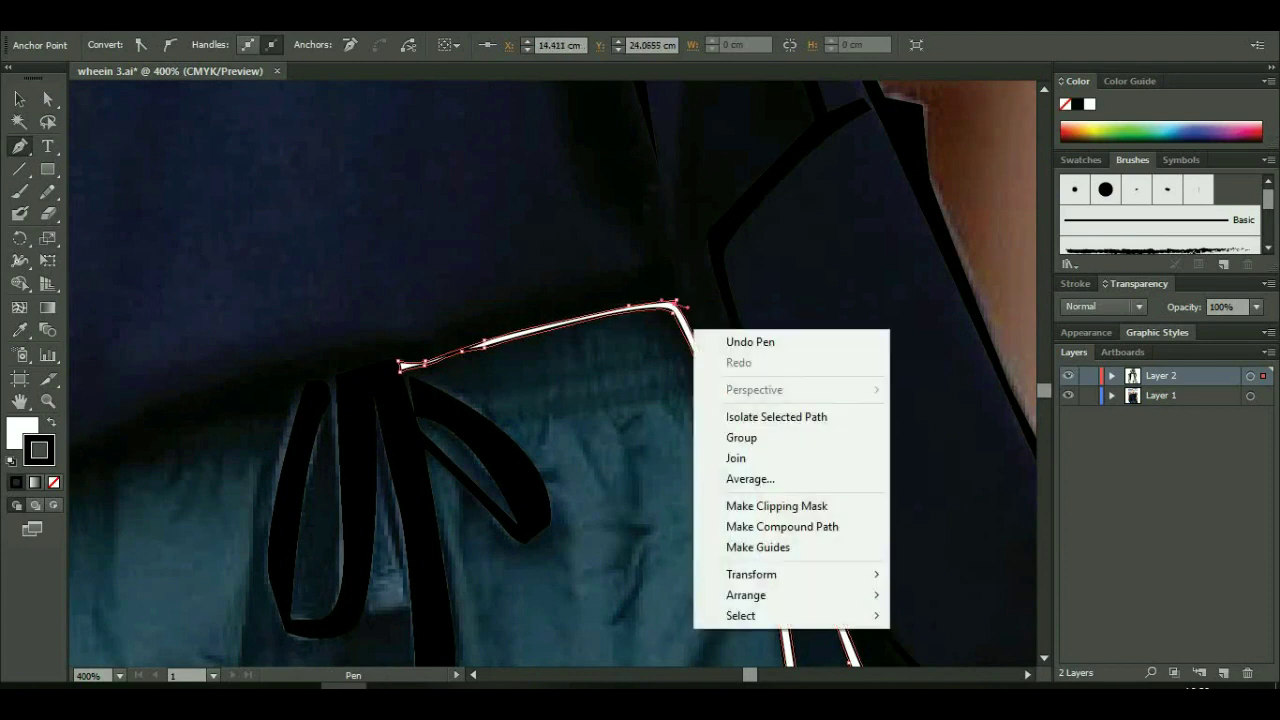
right_click(674, 342)
key("Escape")
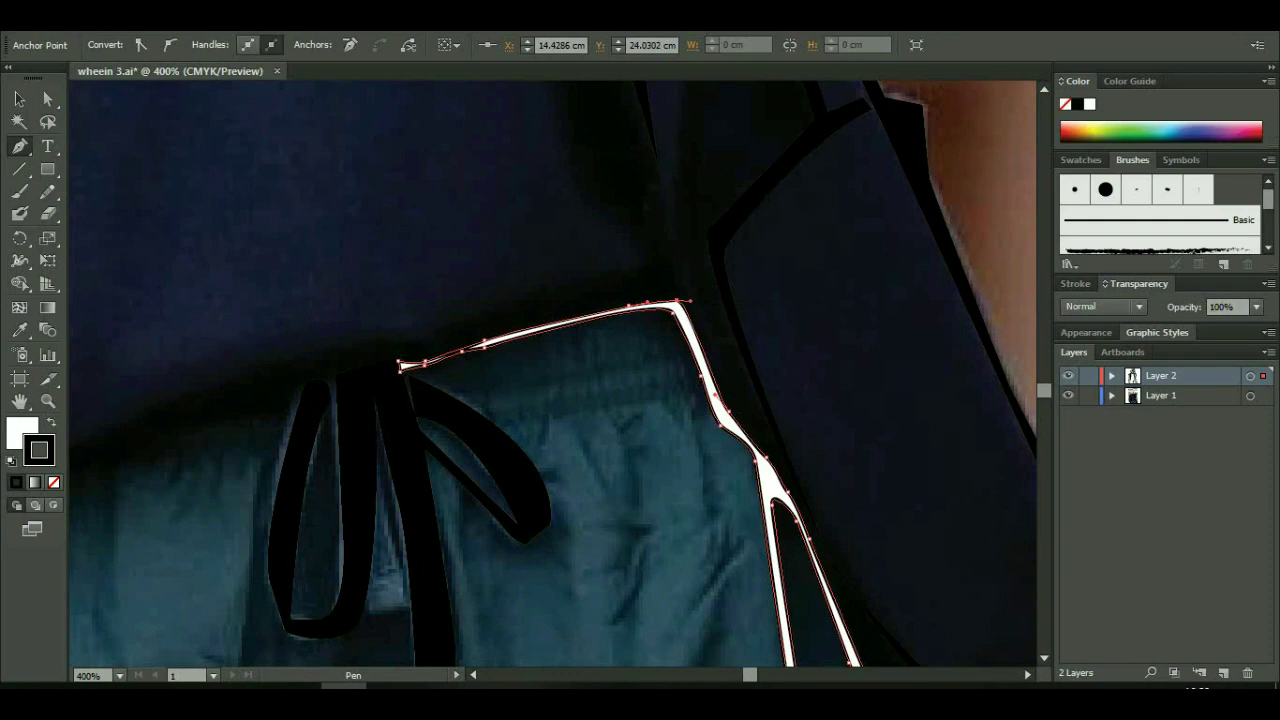
- Trace the waistband's seam as a thin shape between the drawstring bow's right loop and the coat
left_click_drag(550, 375, 750, 276)
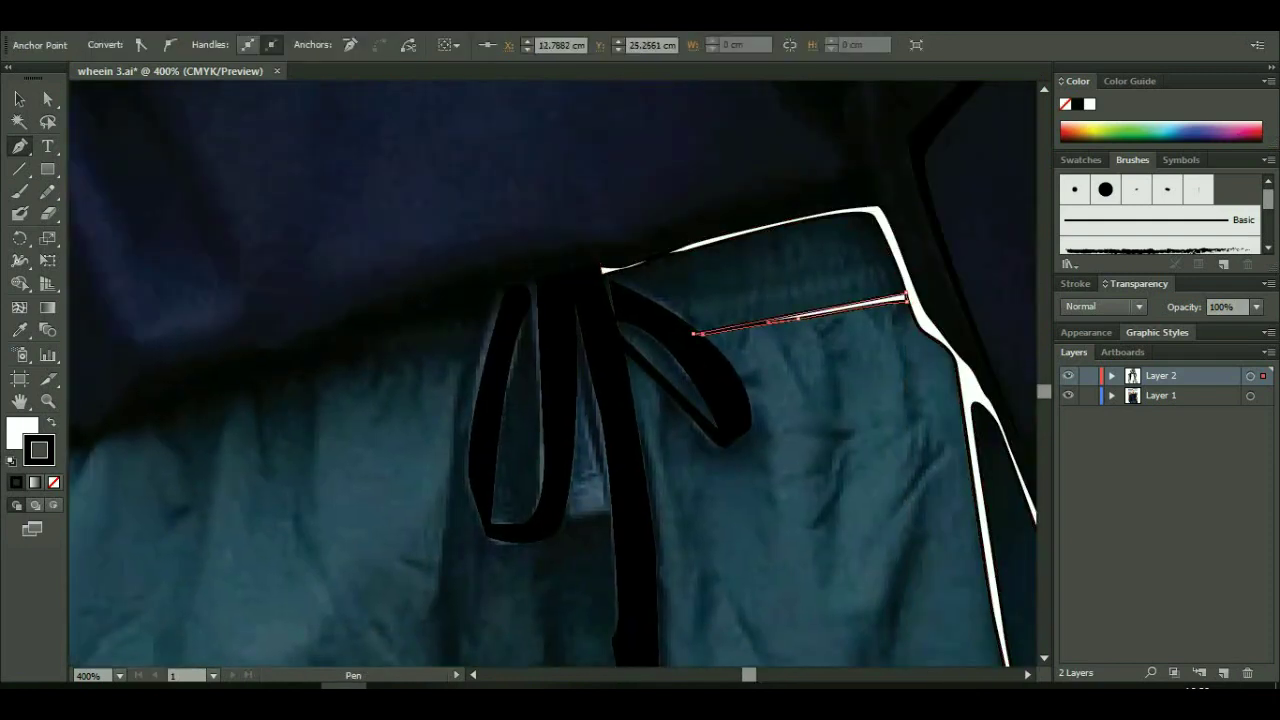
left_click(653, 302)
left_click(895, 262)
- Start a shape at the shirt hem's corner beside the sleeve and trace the curved top edge of the corner fold
left_click_drag(500, 400, 860, 370)
left_click(343, 468)
left_click(318, 425)
left_click(387, 384)
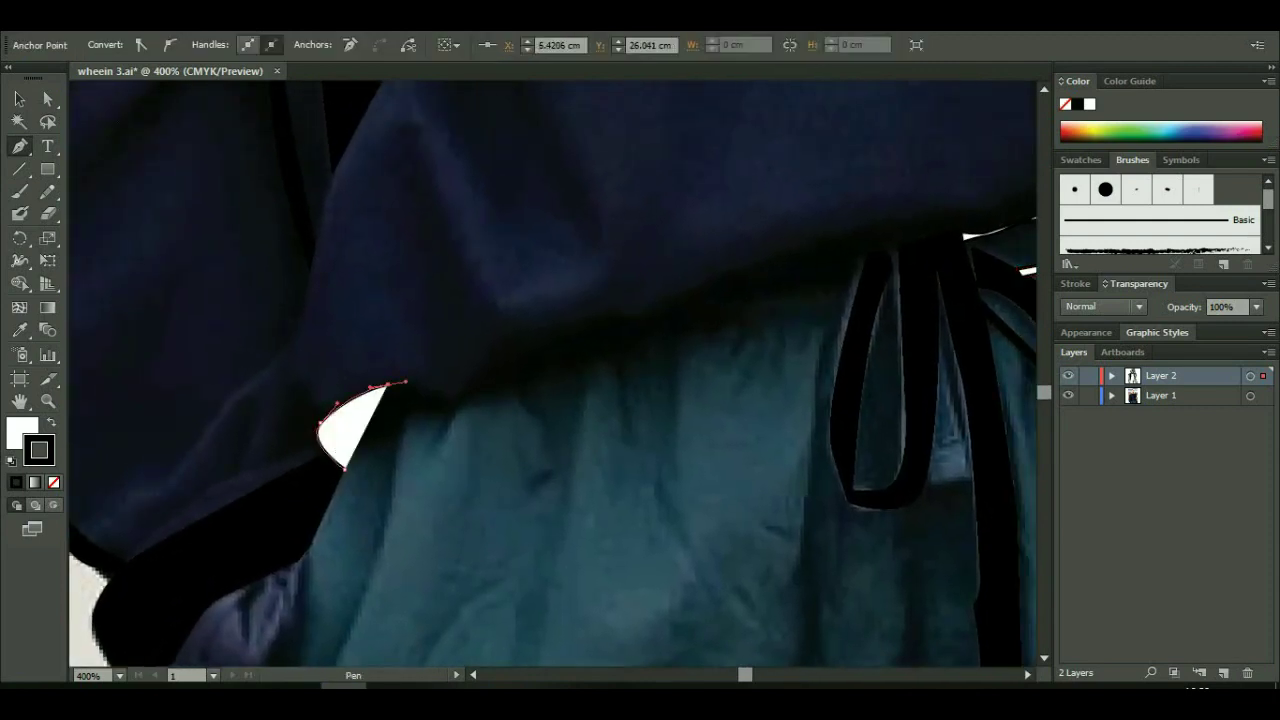
left_click(440, 392)
left_click(463, 397)
- Trace the hem's upper edge from the corner fold up to just before the drawstring bow
left_click(497, 368)
left_click(545, 338)
left_click(612, 321)
left_click(637, 315)
left_click(722, 279)
left_click(737, 272)
left_click(812, 247)
left_click(829, 244)
left_click(845, 240)
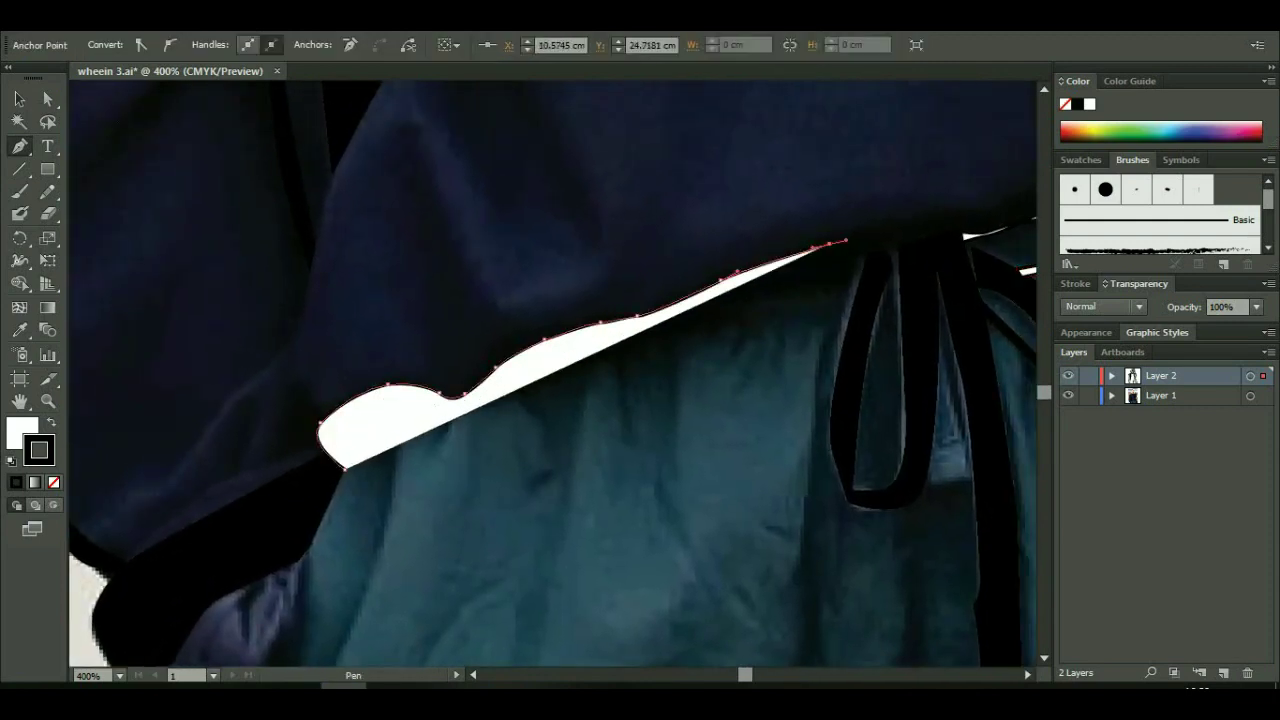
- Extend the hem's upper edge past the drawstring bow to the coat and turn the corner there
left_click_drag(700, 400, 390, 569)
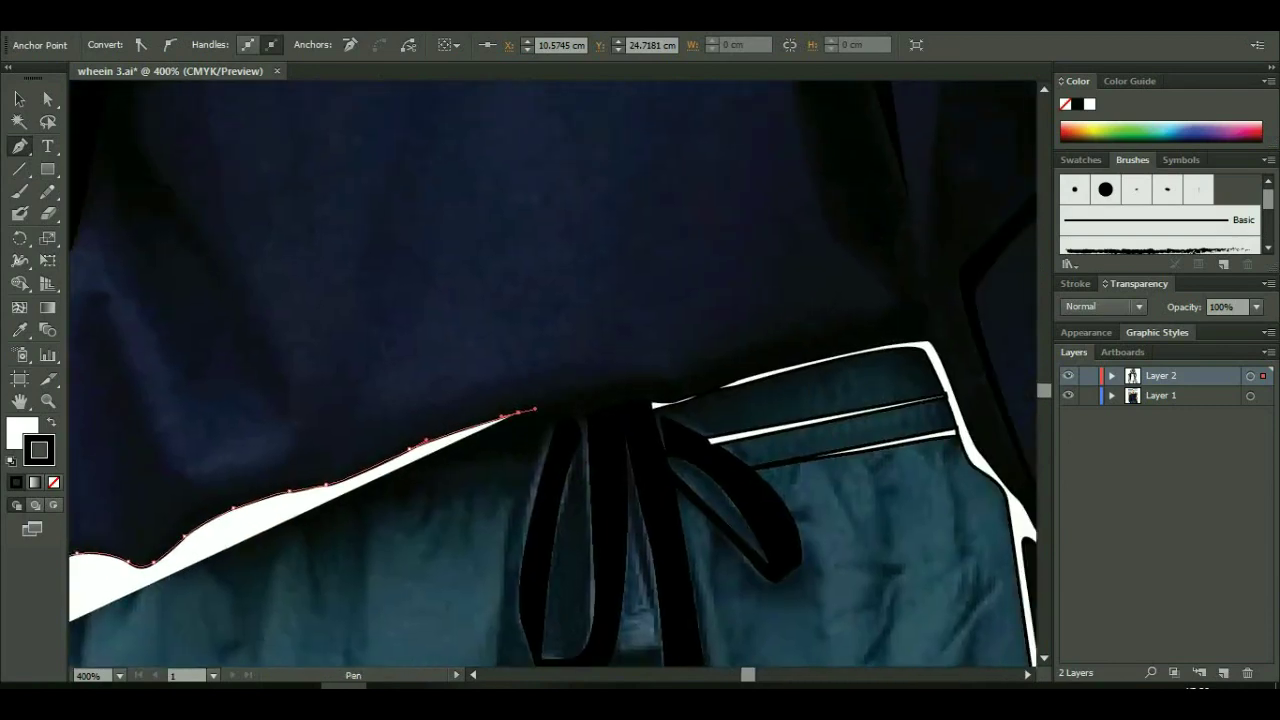
left_click(645, 382)
left_click(706, 364)
left_click(762, 340)
left_click(829, 323)
left_click(886, 311)
left_click(920, 309)
left_click(927, 322)
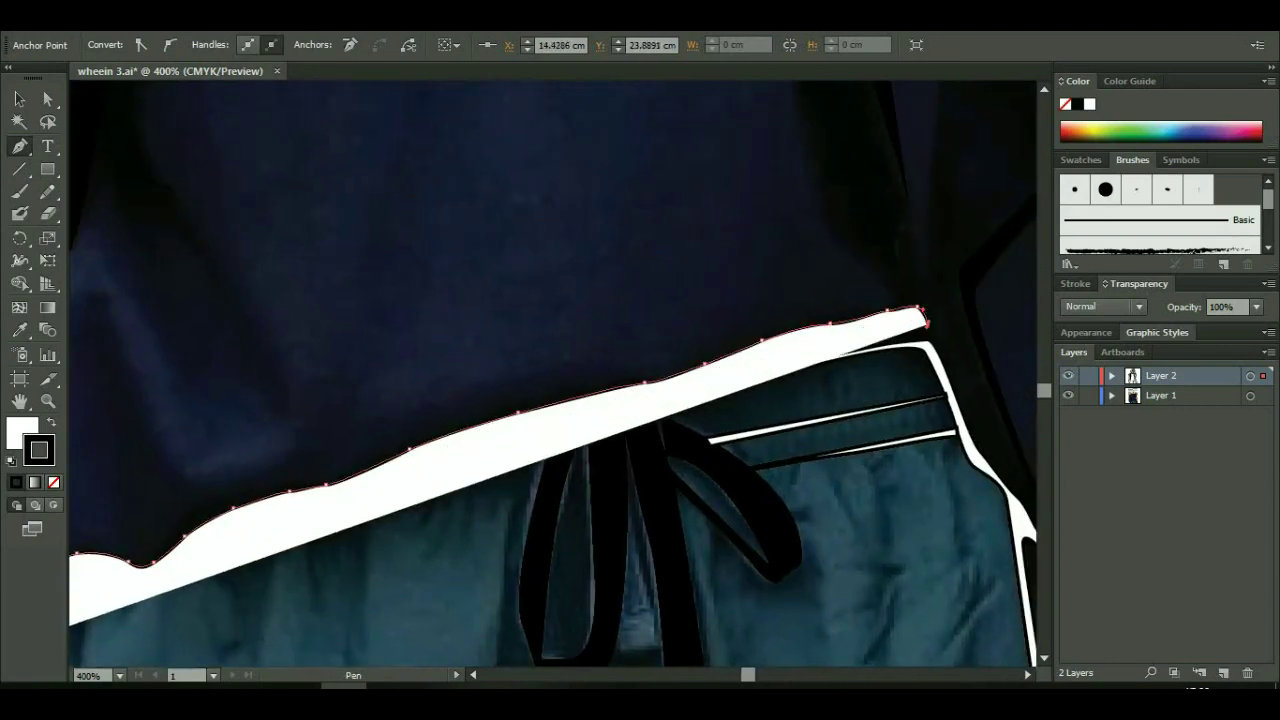
- Trace the hem's underside back from the coat to just above the drawstring knot
left_click(905, 316)
left_click(828, 325)
left_click(768, 342)
left_click(700, 370)
left_click(652, 405)
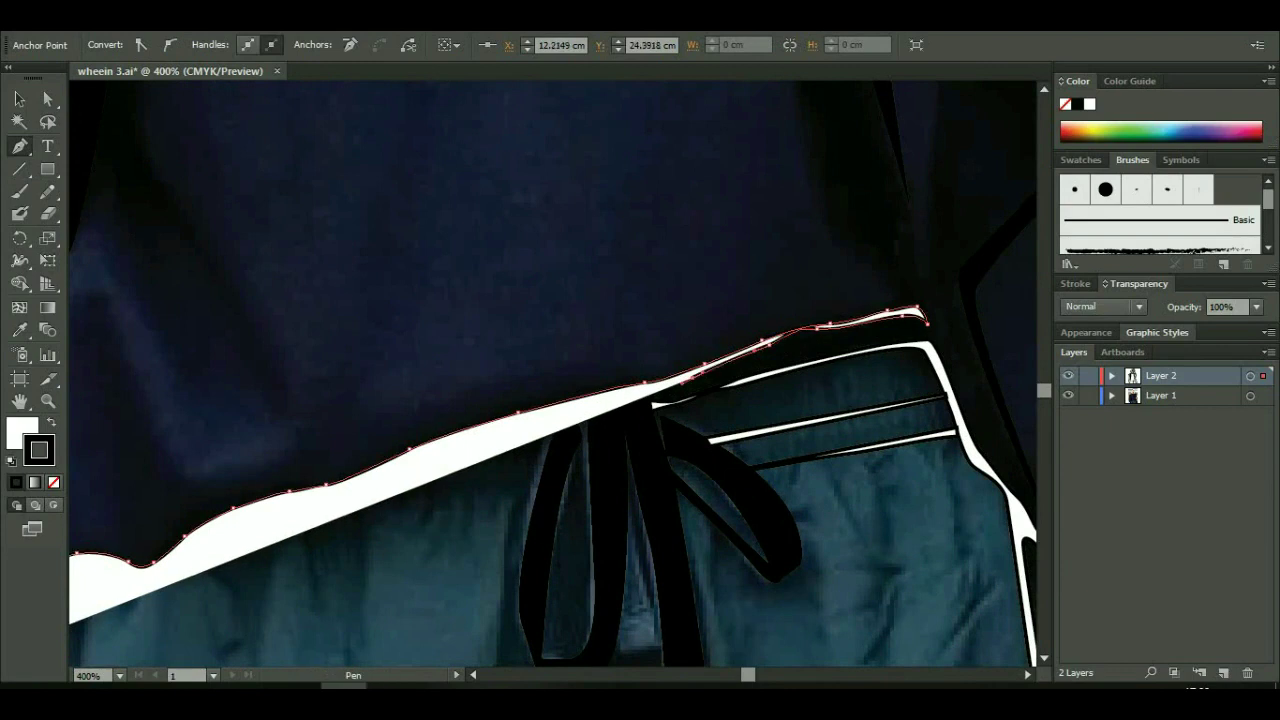
- Continue the hem's underside closely along its upper edge back to the sleeve corner and close the shape
key("ctrl+plus")
key("ctrl+plus")
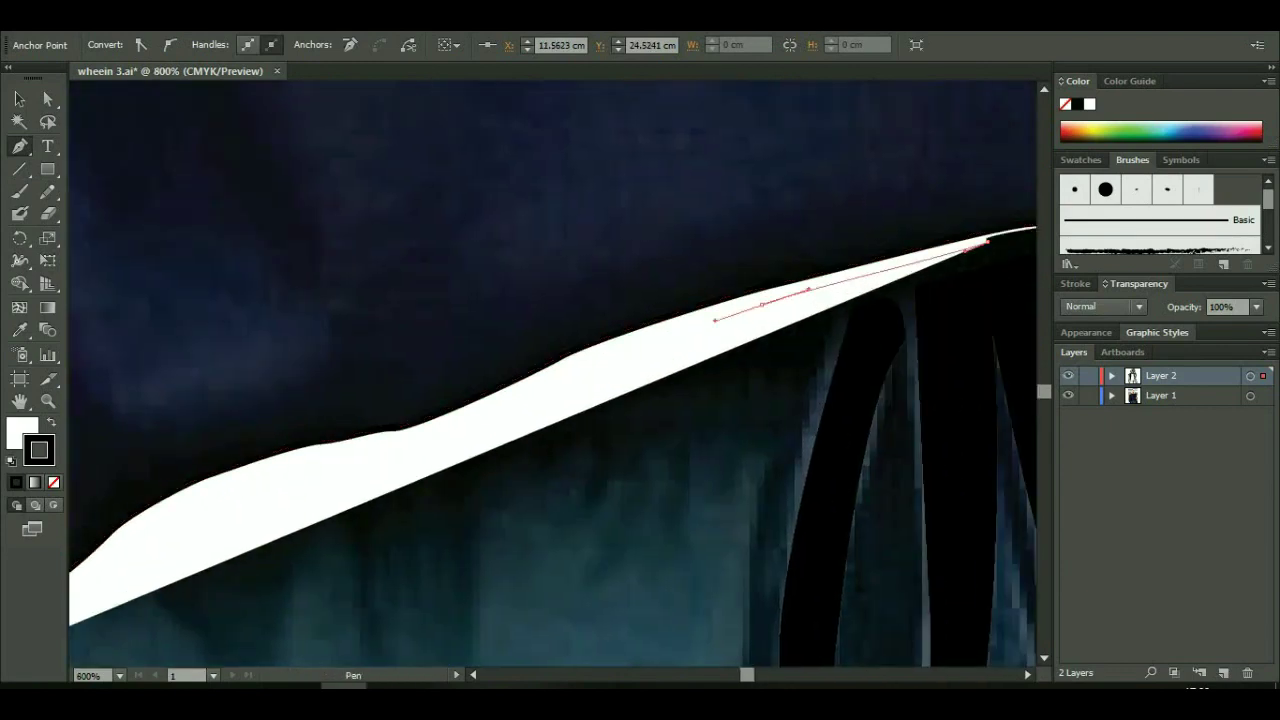
scroll(552, 375, "down", 3)
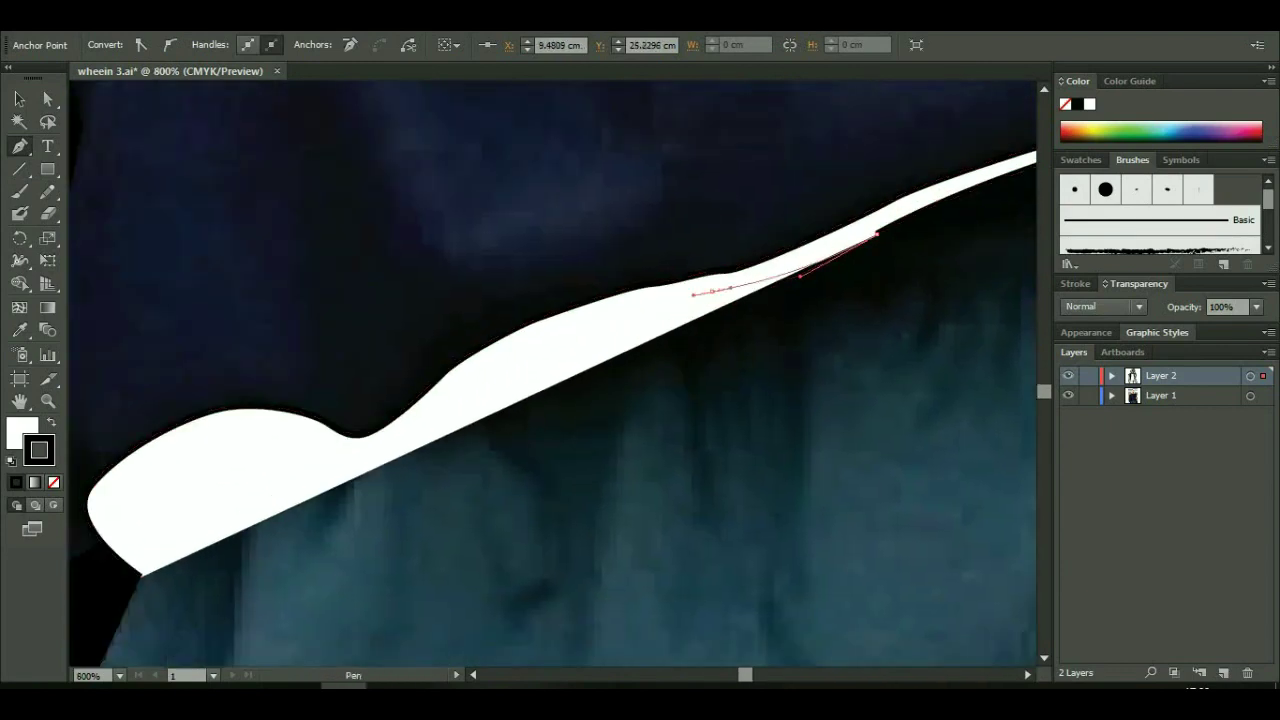
left_click_drag(500, 450, 845, 330)
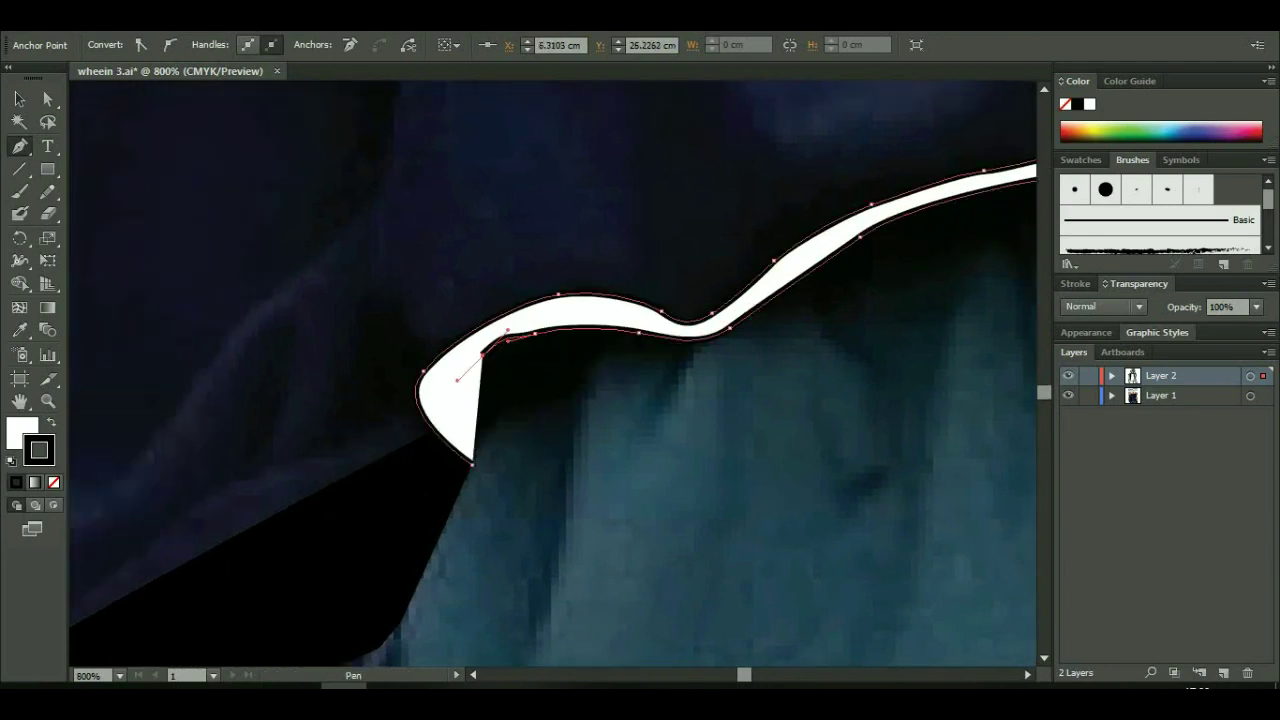
left_click_drag(481, 450, 545, 508)
- Trace a thin shadow strip under the hem, directly above the drawstring bow and its knot
left_click_drag(950, 250, 120, 410)
left_click(825, 263)
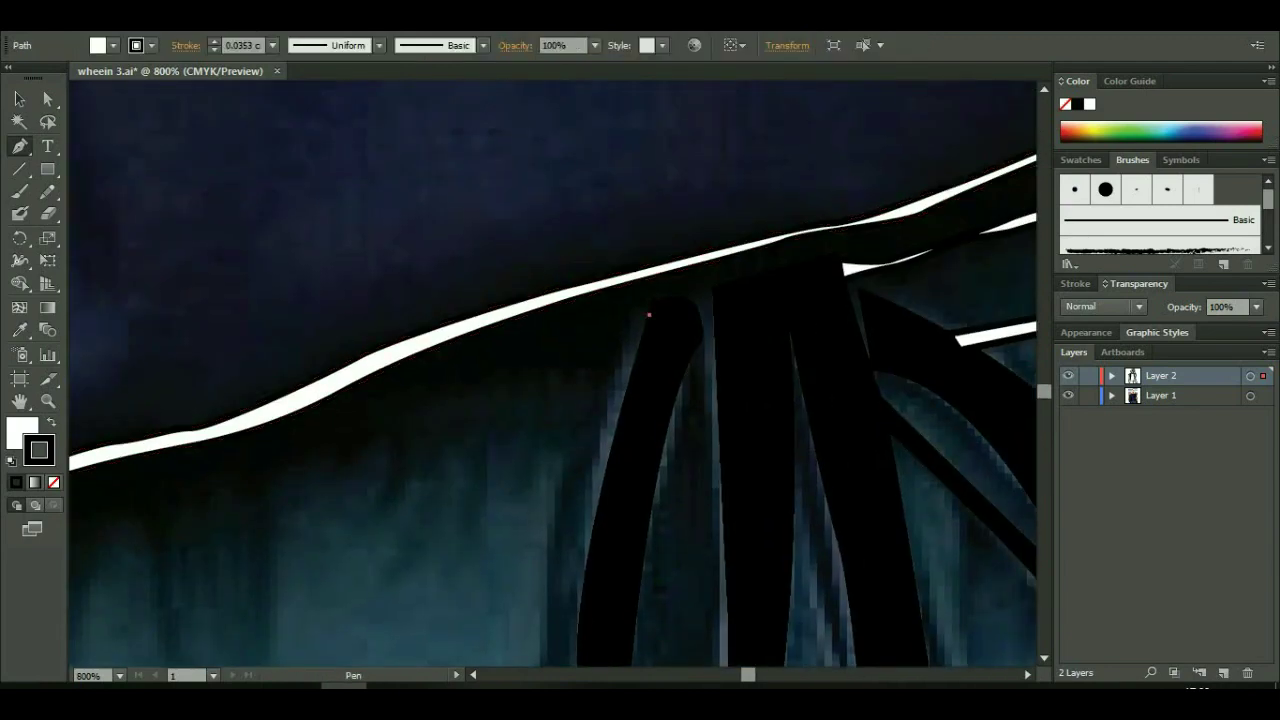
left_click(742, 279)
left_click(648, 314)
left_click(345, 387)
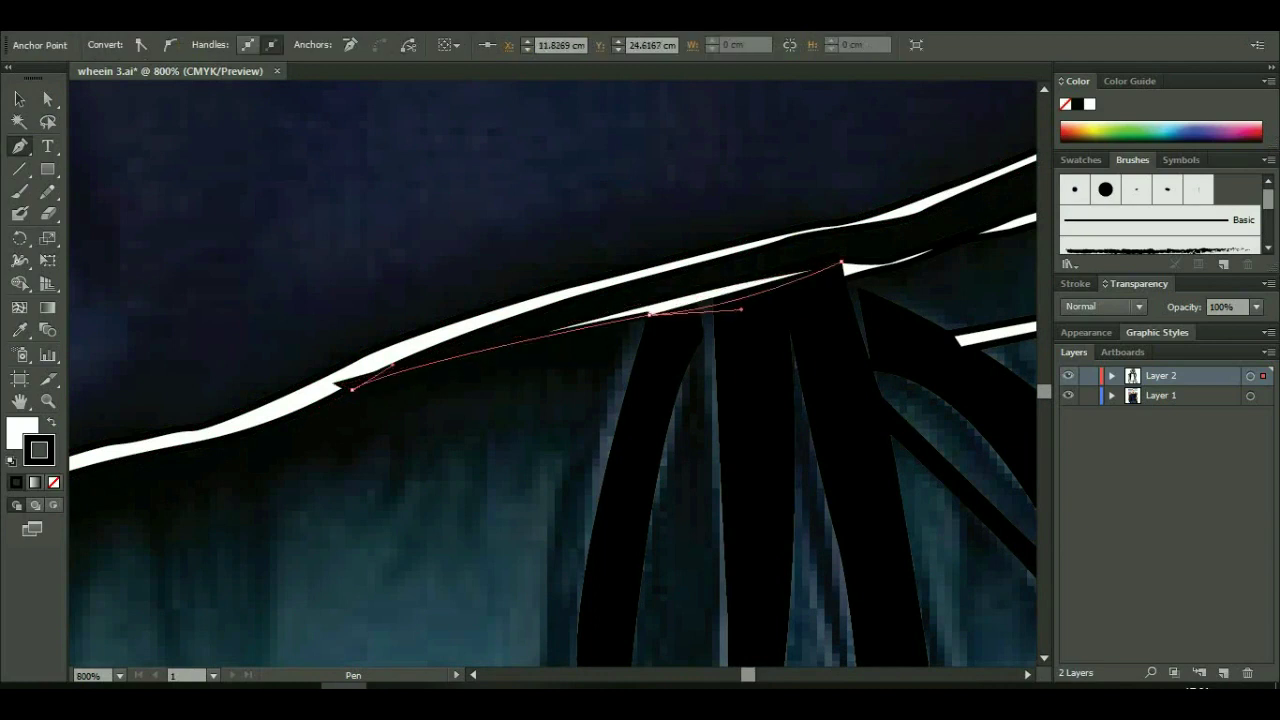
scroll(605, 312, "down", 4)
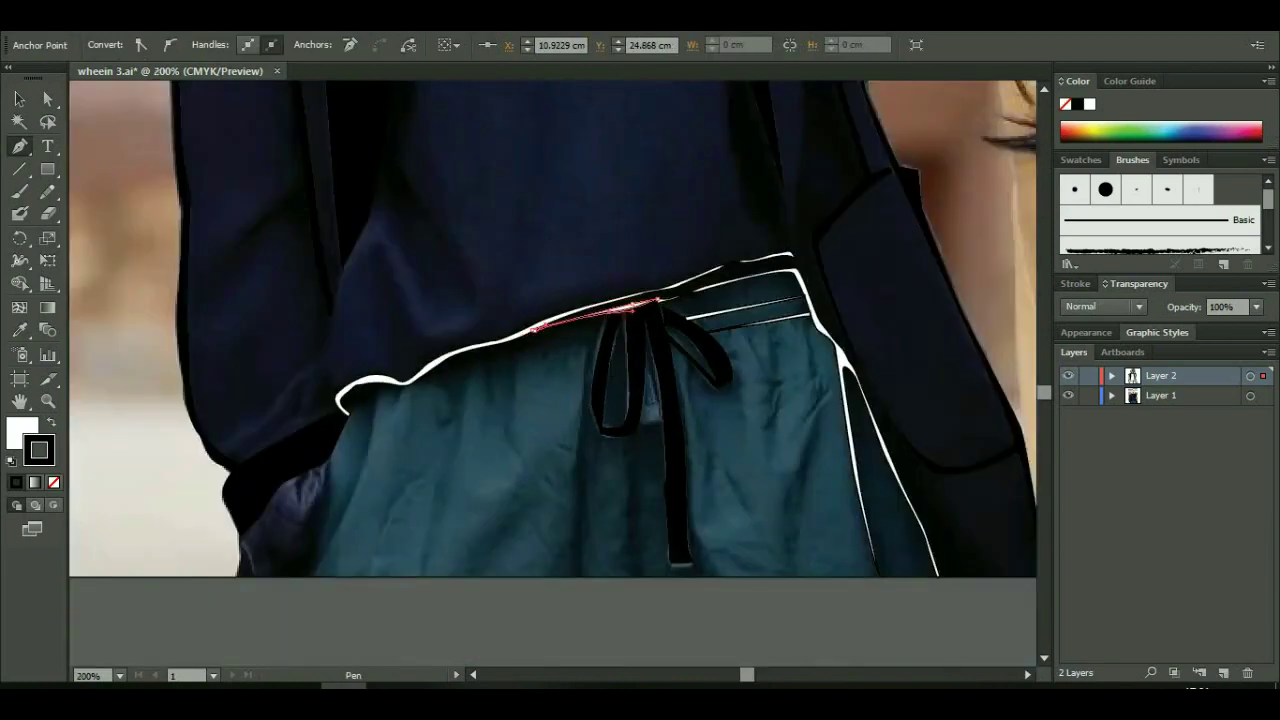
- Trace thin shapes along the sleeve end's outer edge and its border with the trousers down to the photo's lower edge
left_click_drag(400, 450, 630, 265)
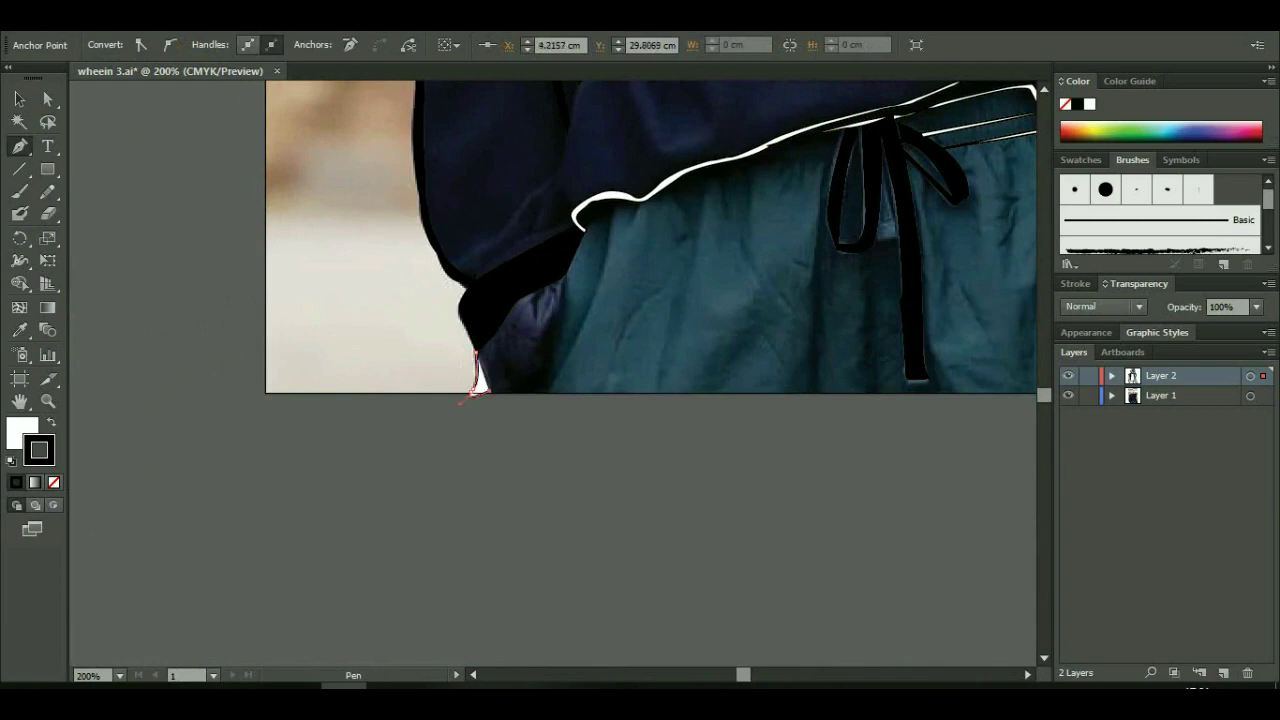
left_click(543, 380)
left_click(565, 281)
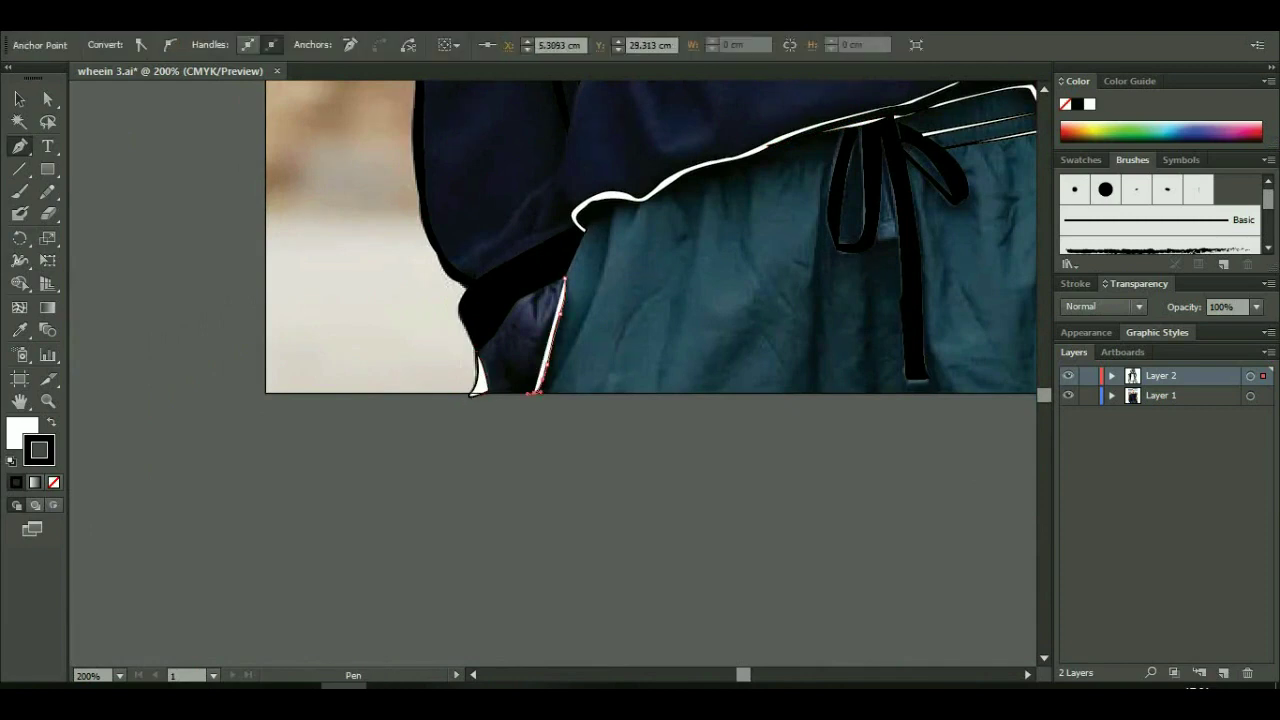
left_click(556, 266)
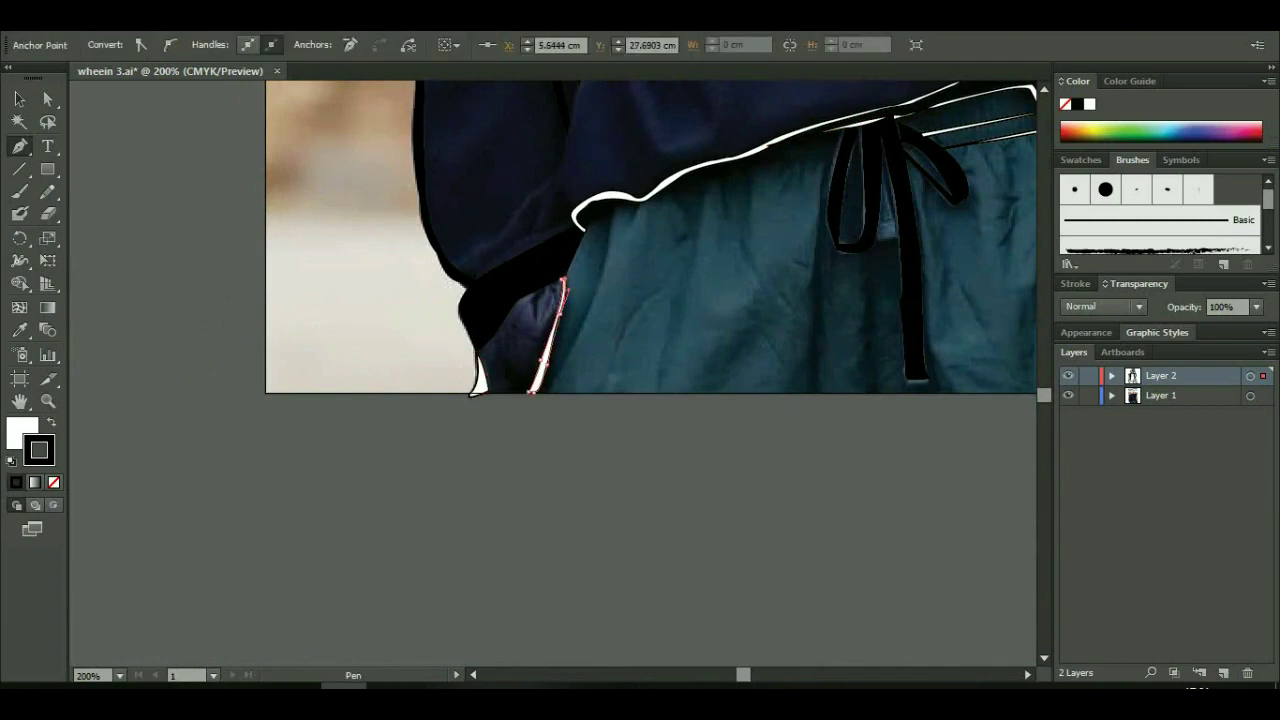
- Trace two slanted trouser folds running down from the shirt's hem on the sleeve side
left_click(620, 203)
left_click(601, 268)
left_click(618, 200)
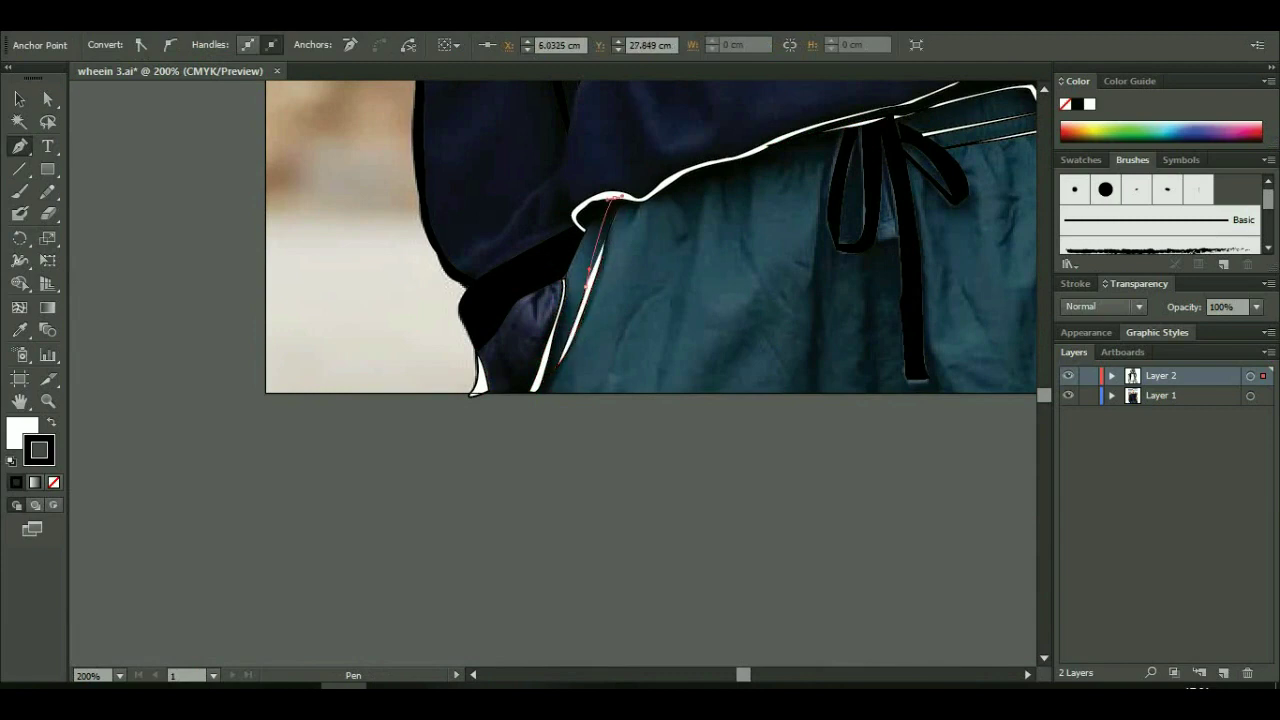
left_click(716, 170)
left_click(694, 258)
left_click(684, 292)
left_click(673, 325)
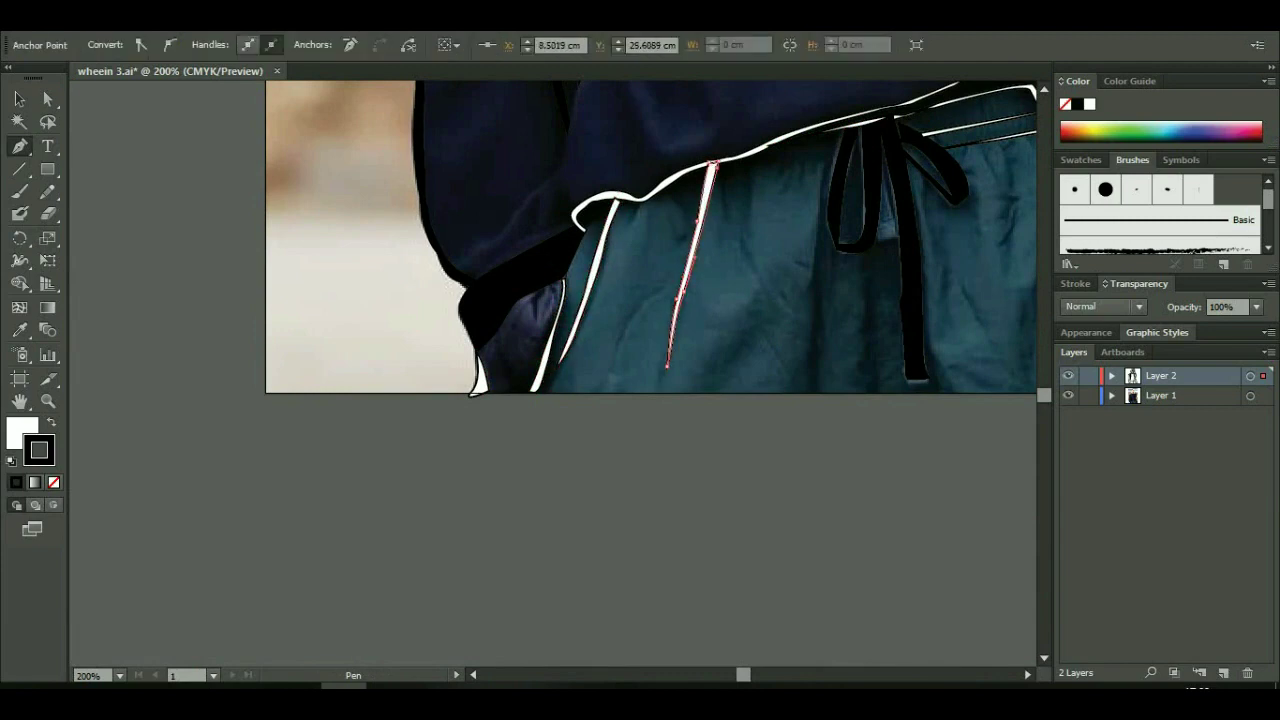
- Trace the long trouser fold from beside the drawstring bow down to the photo's lower edge and back as a narrow shape
scroll(650, 240, "right", 3)
key("ctrl+shift+a")
left_click(704, 178)
left_click(692, 340)
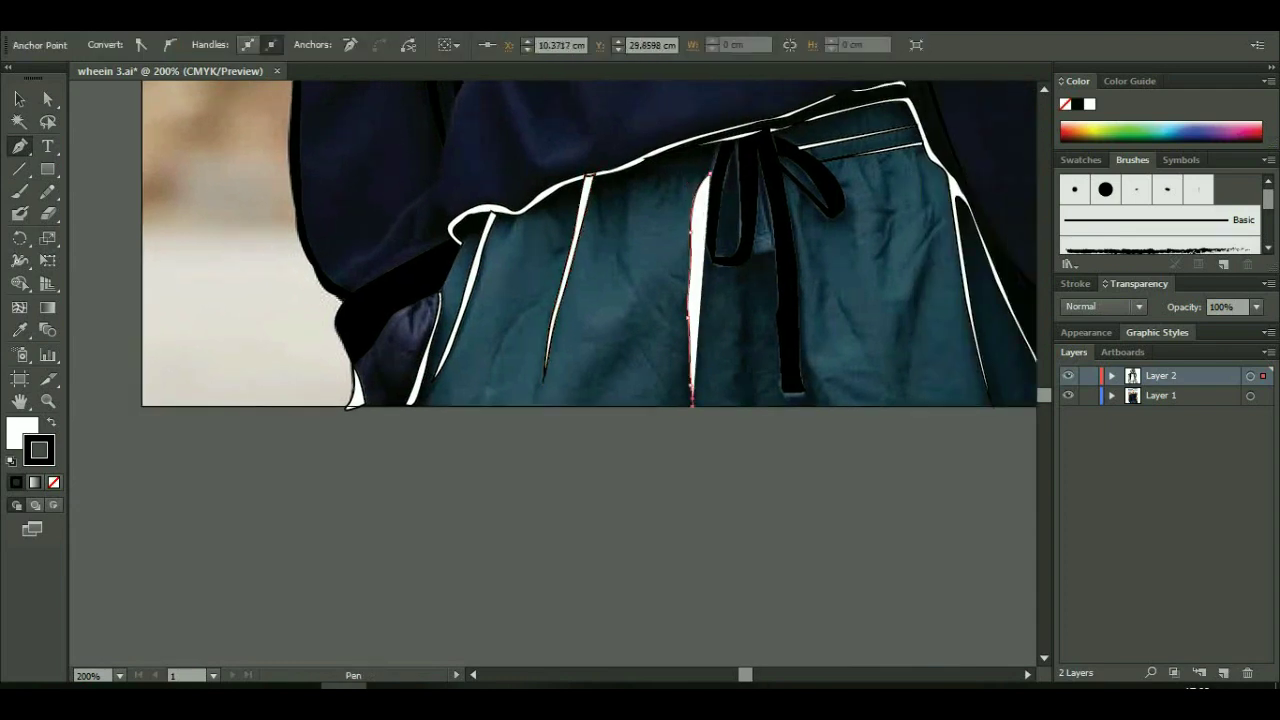
left_click(686, 405)
left_click(682, 264)
left_click(688, 184)
left_click(714, 162)
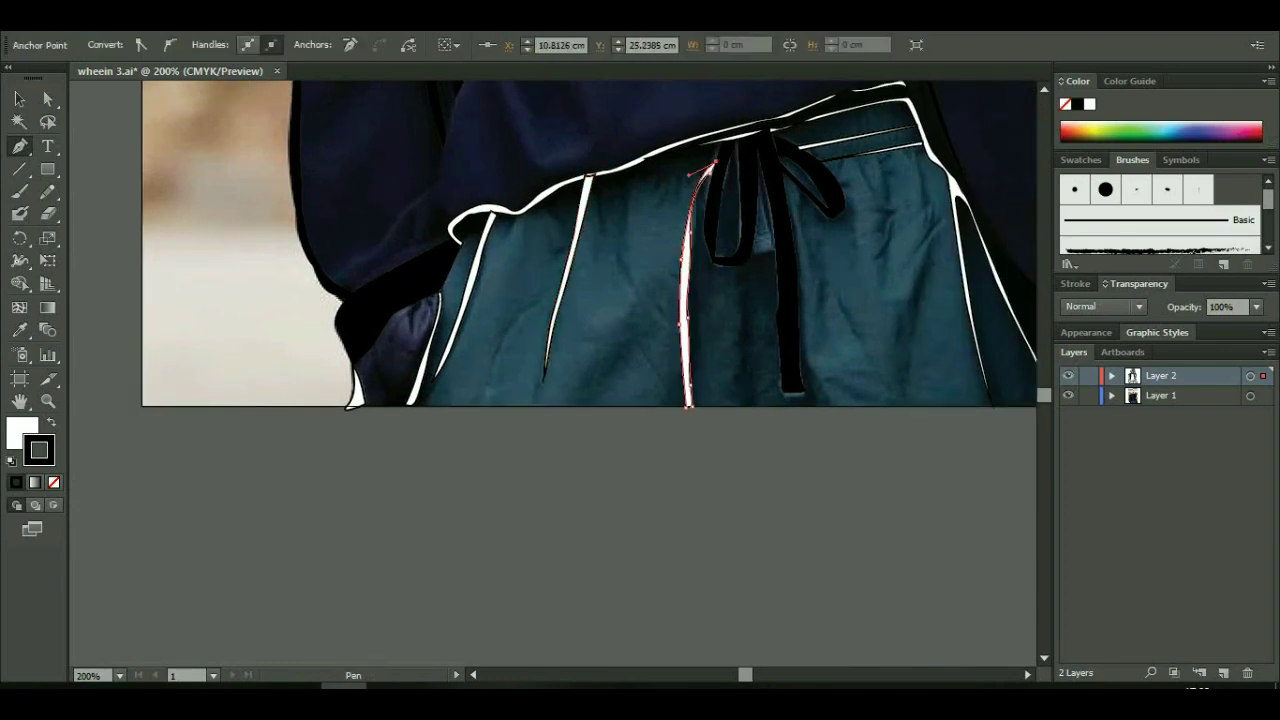
- Trace one long and one shorter trouser fold hanging from the waistband seam near the coat
key("ctrl+shift+a")
left_click(904, 148)
left_click(918, 266)
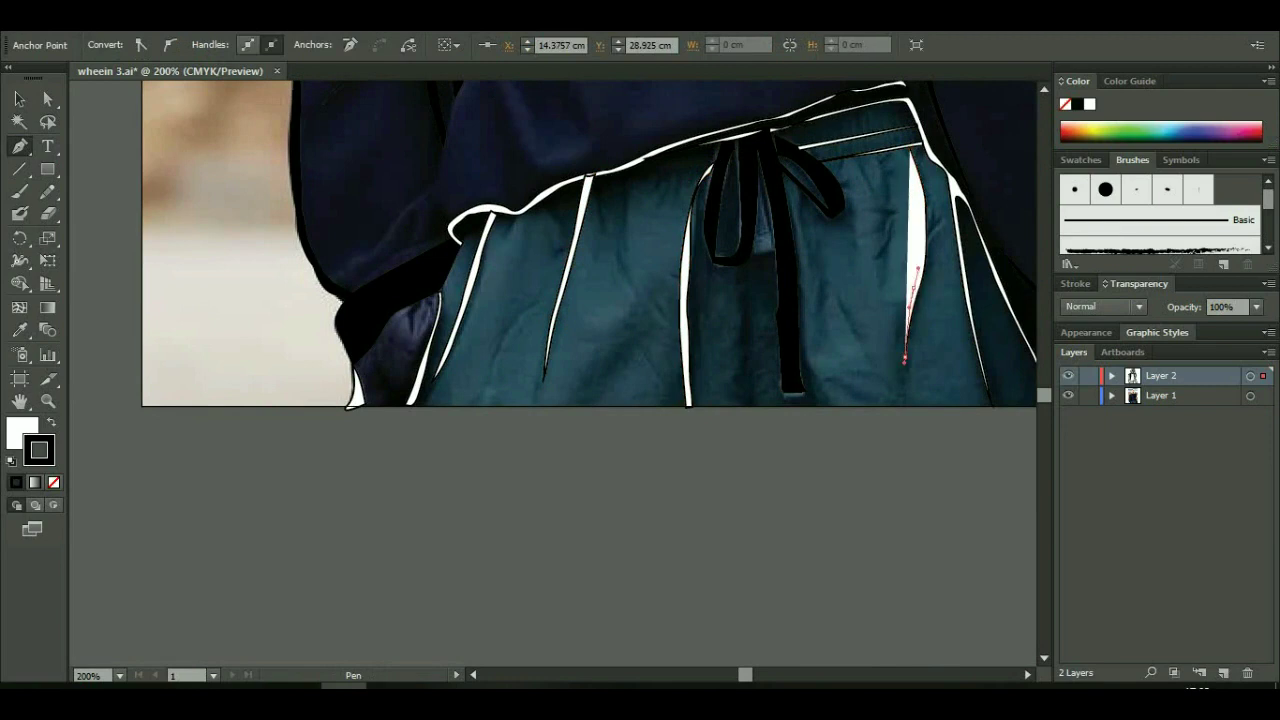
left_click(910, 300)
key("ctrl+shift+a")
left_click(882, 152)
left_click_drag(884, 268, 868, 323)
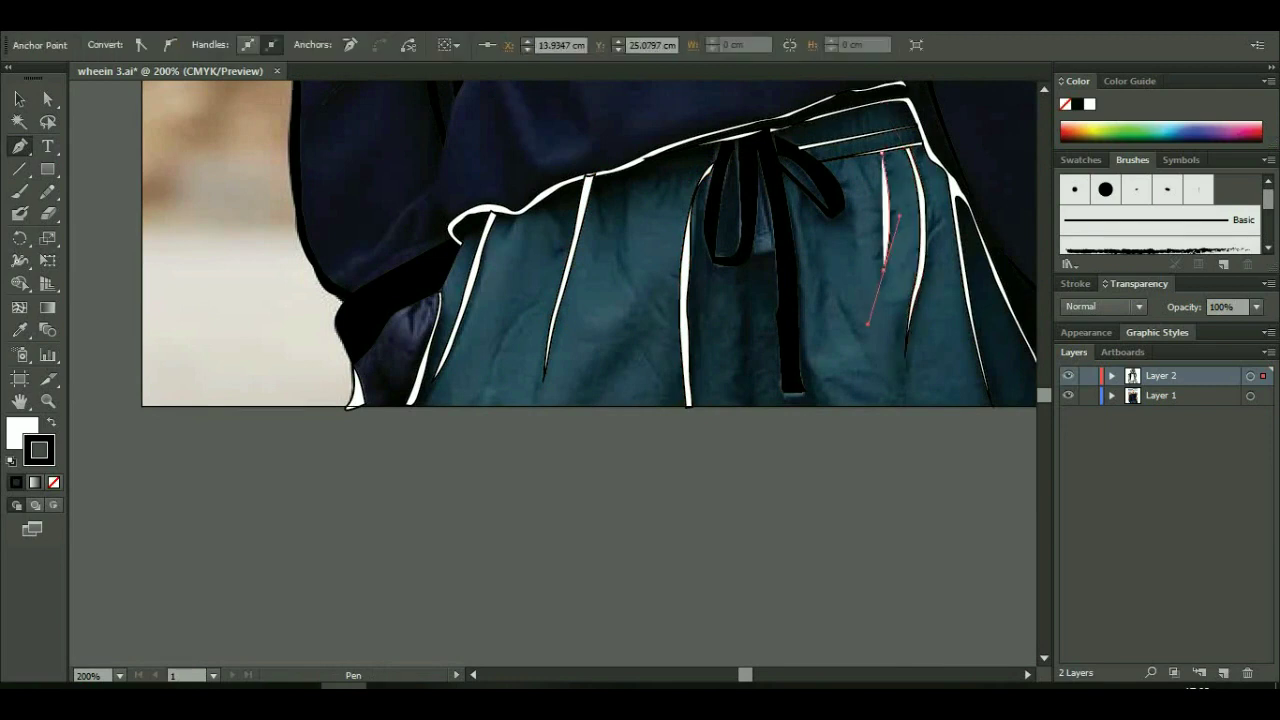
left_click(868, 142)
- Select the hem, waistband, trouser fold and sleeve-end shapes and give them a black fill without stroke, including the strip above the bow
key("v")
left_click(857, 137)
left_click(905, 235, "shift")
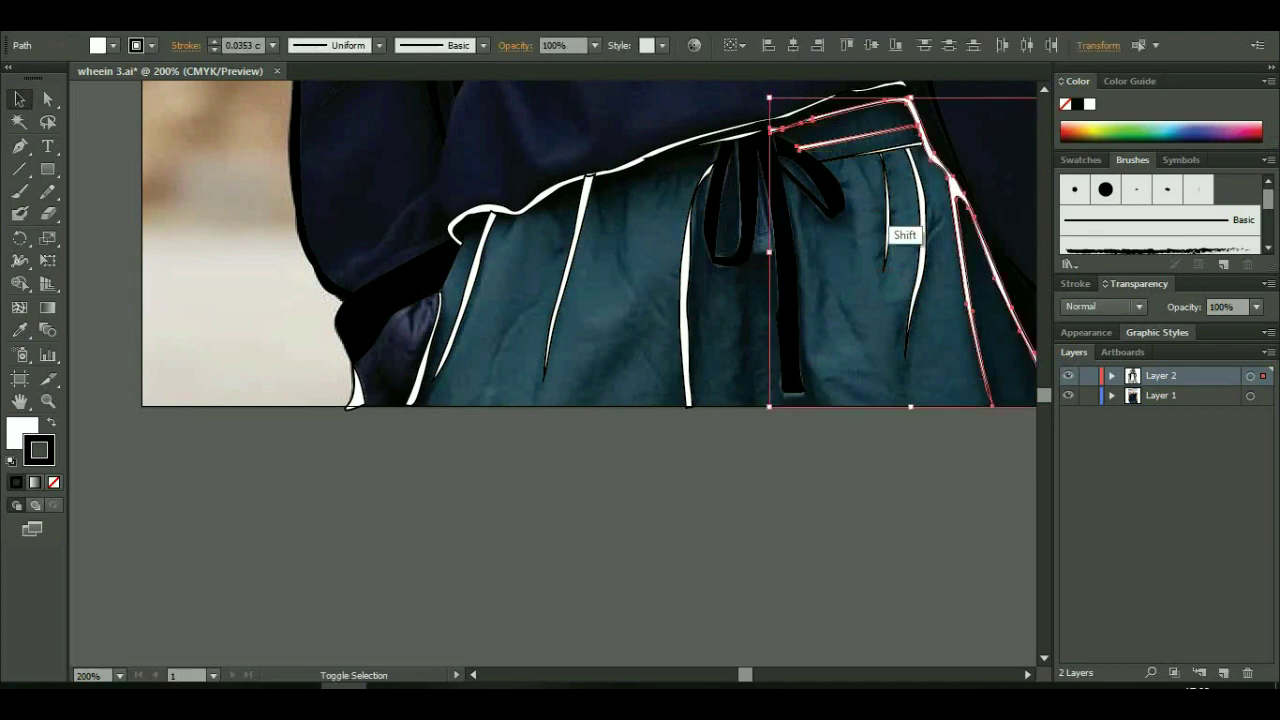
left_click(888, 195, "shift")
left_click(800, 130, "shift")
left_click(686, 311, "shift")
left_click(565, 280, "shift")
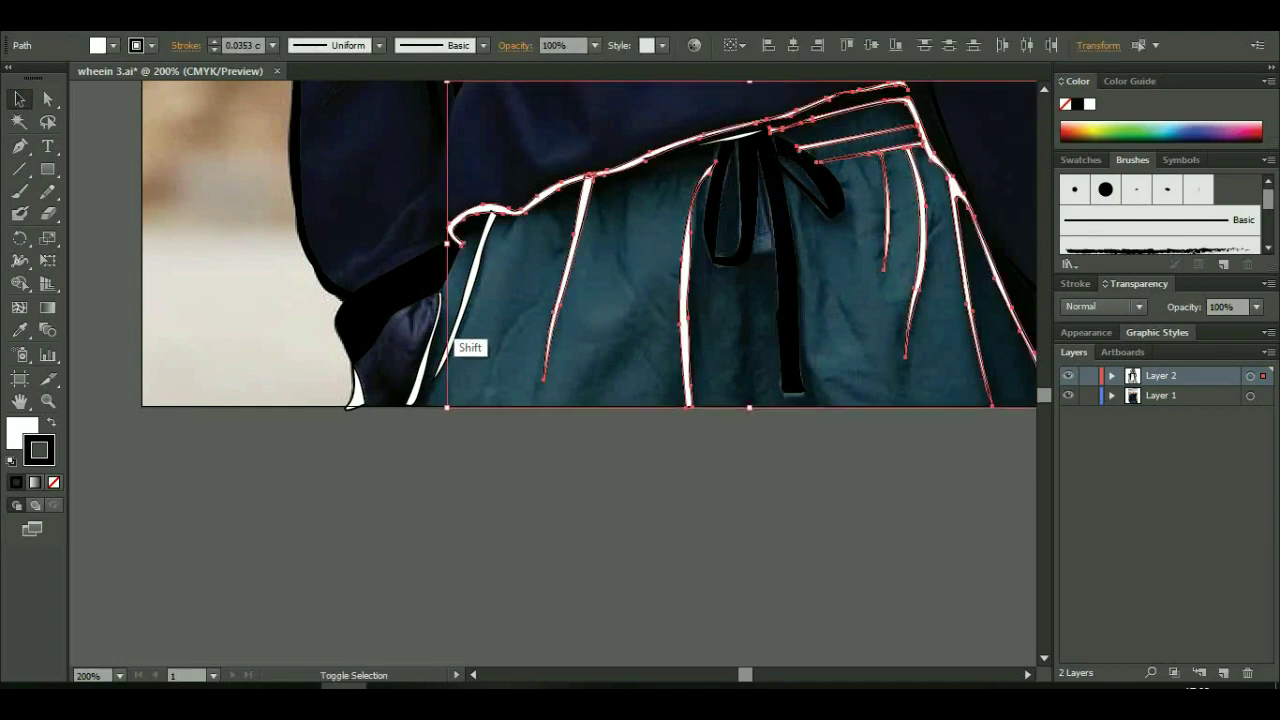
left_click(458, 300, "shift")
left_click(436, 330, "shift")
left_click(352, 395, "shift")
key("shift+x")
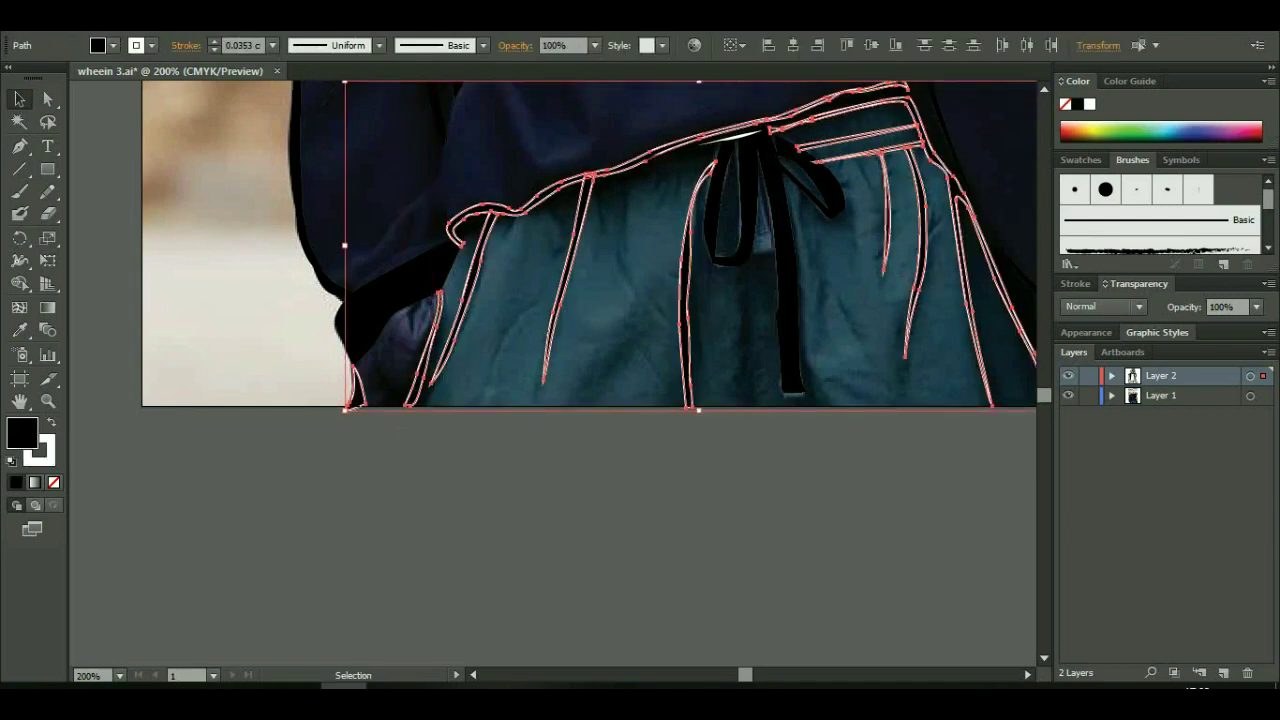
left_click(706, 135)
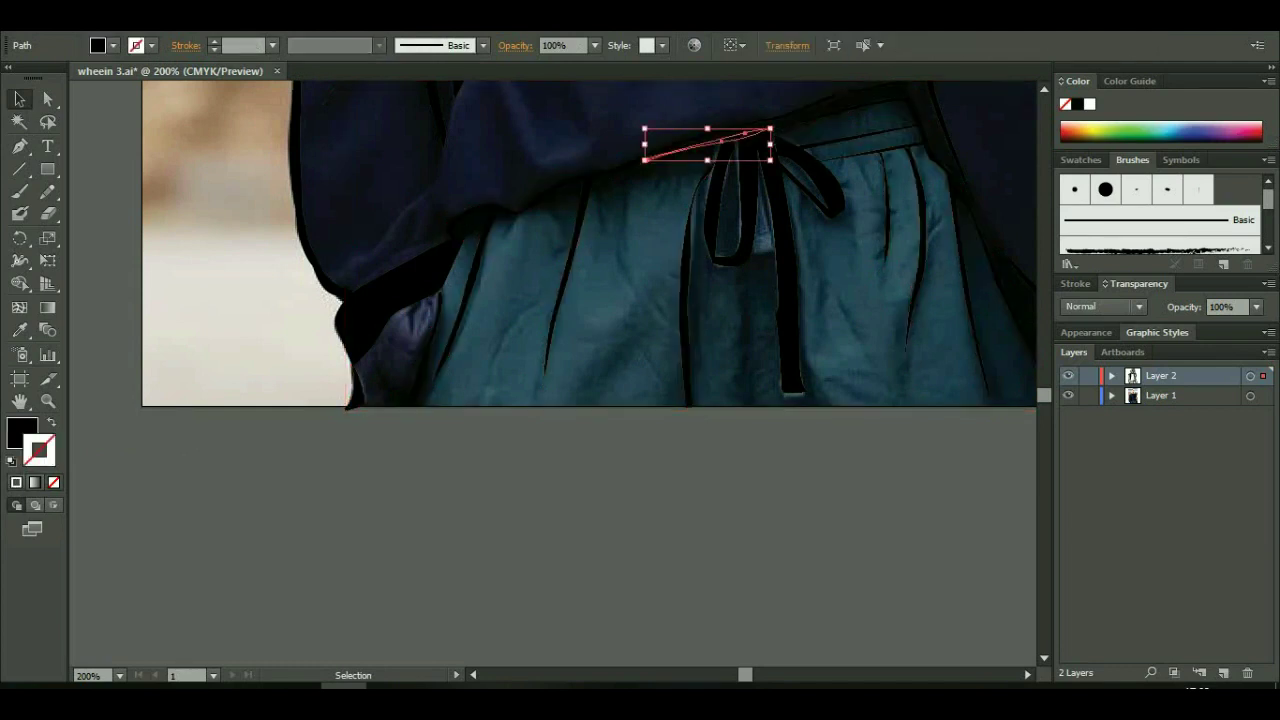
- Trace the short dark crease where the sleeve meets the shirt, just above the hem's corner
left_click_drag(700, 300, 455, 482)
left_click_drag(455, 420, 730, 367)
key("p")
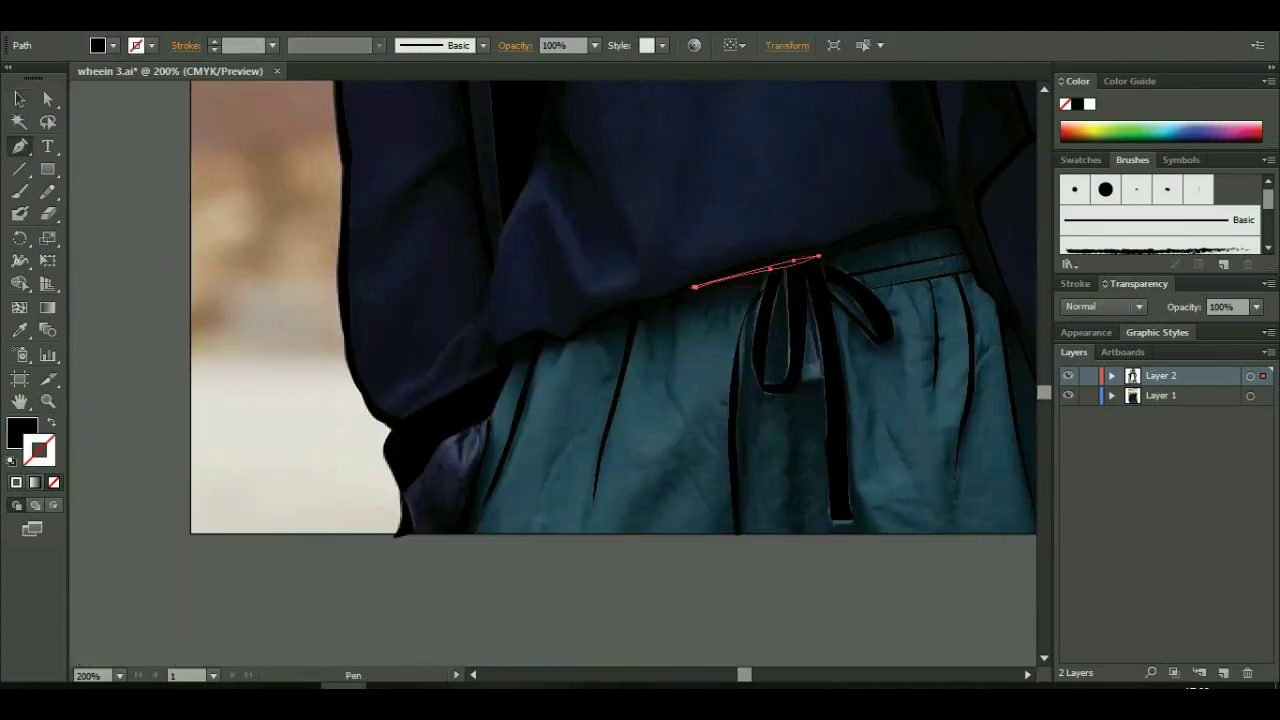
left_click_drag(491, 298, 495, 322)
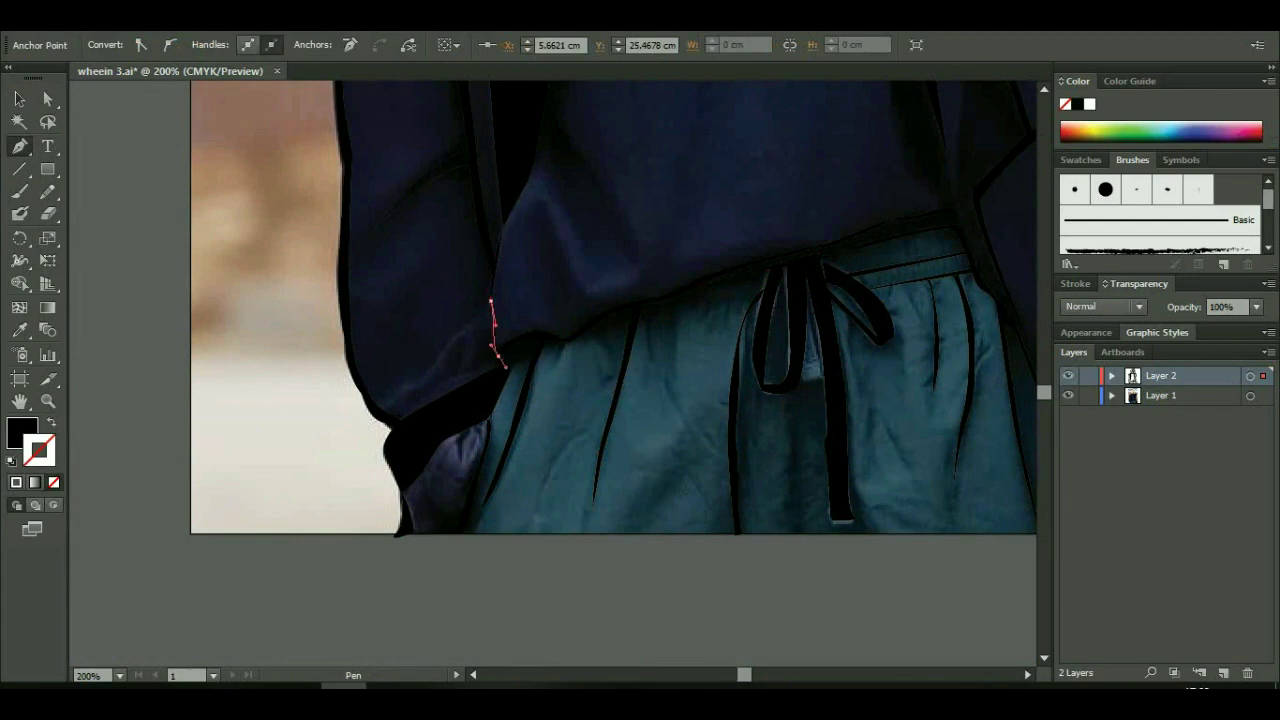
- Trace the diagonal crease on the lower sleeve from the shirt's side down toward the cuff
key("Escape")
left_click(485, 310)
left_click(451, 342)
left_click(415, 386)
left_click(394, 398)
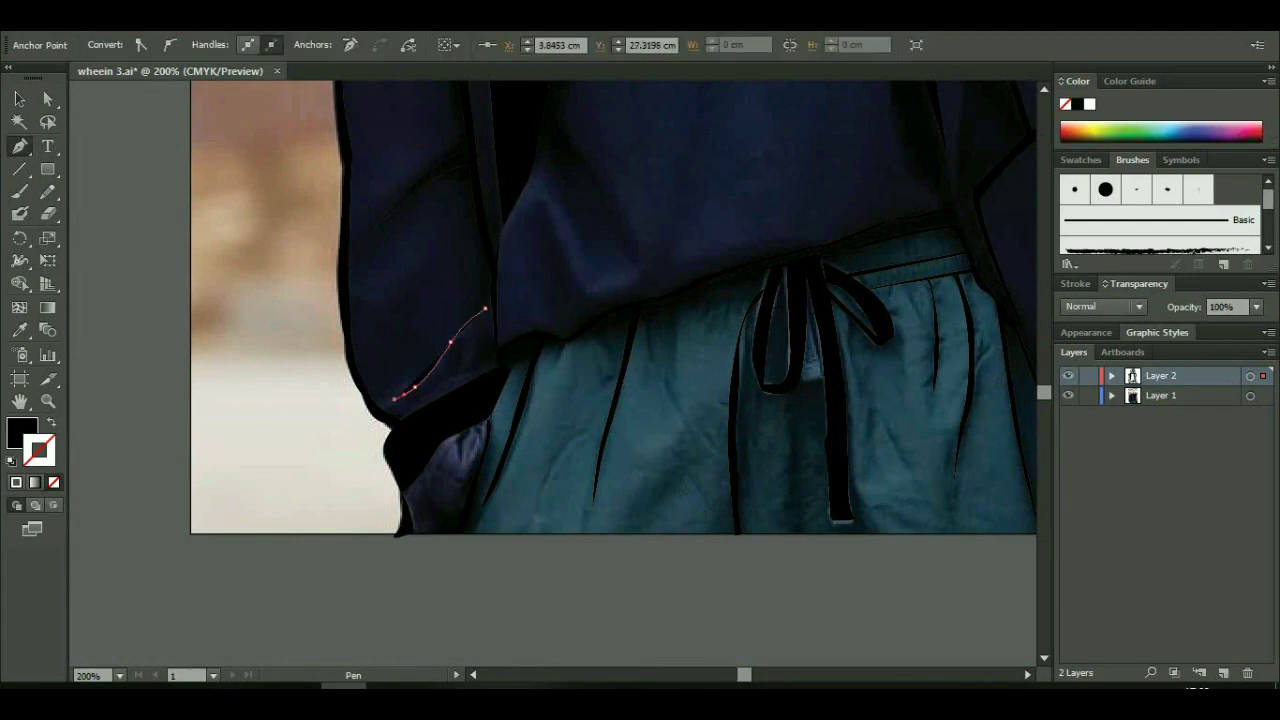
- Trace the outer edge of the shirt's hooked crease above the hem, around its bend and up beside the open coat
left_click(473, 295)
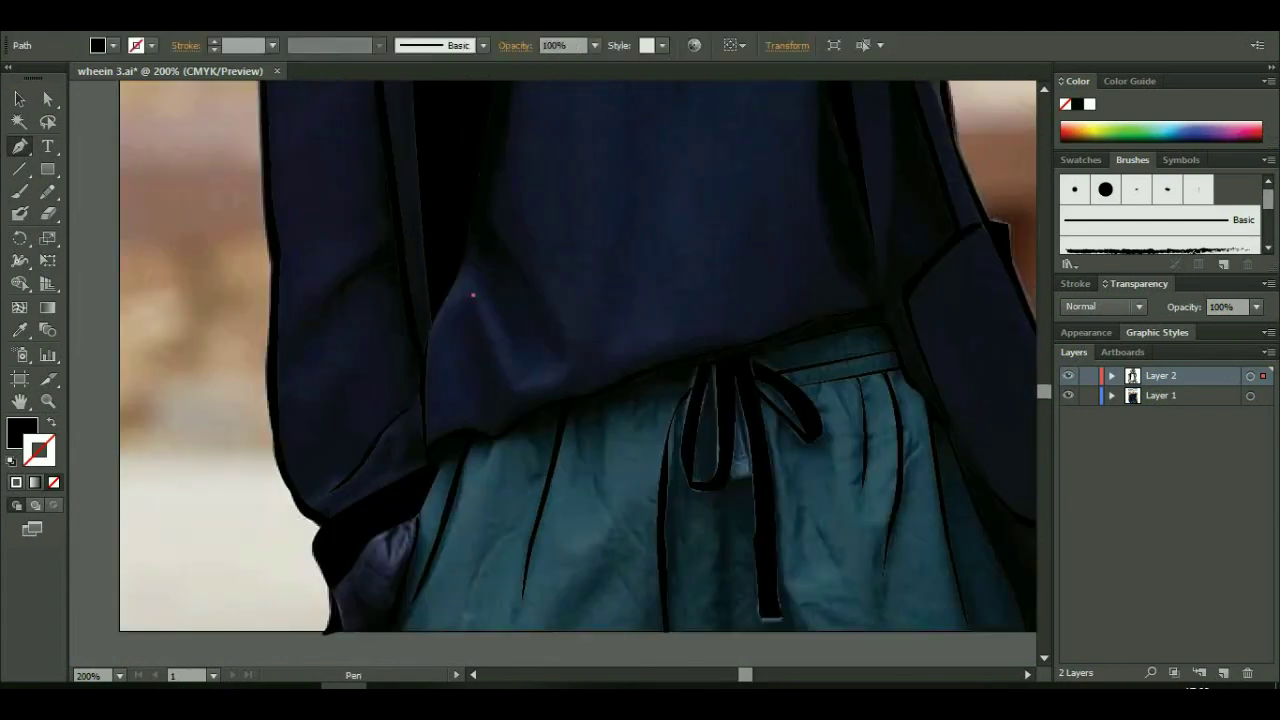
left_click(493, 337)
left_click(512, 377)
left_click(556, 370)
left_click(551, 308)
left_click(491, 222)
left_click(497, 175)
left_click(504, 150)
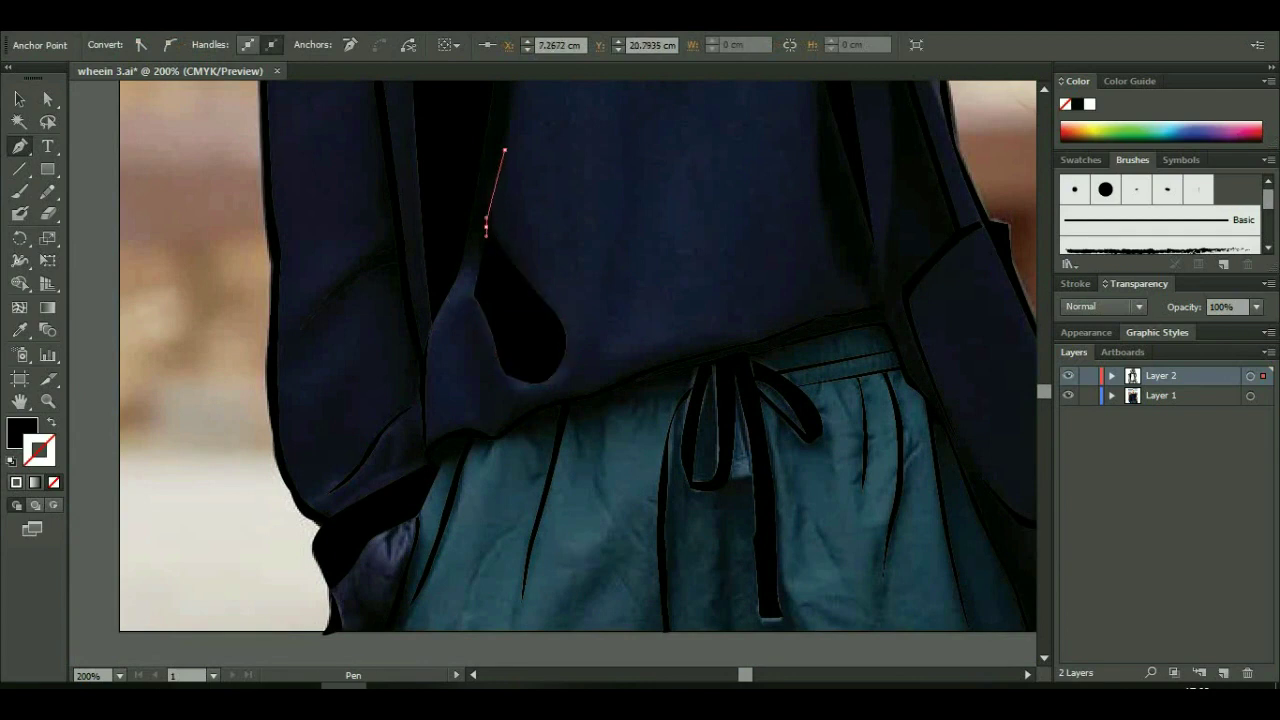
- Trace the inner edge of the hooked shirt crease to make it a narrow curved band, and deselect it
left_click(476, 283)
left_click(495, 323)
left_click(514, 368)
left_click(531, 371)
left_click(556, 370)
left_click(556, 346)
left_click(551, 308)
left_click(535, 307)
left_click(487, 227)
left_click(504, 150)
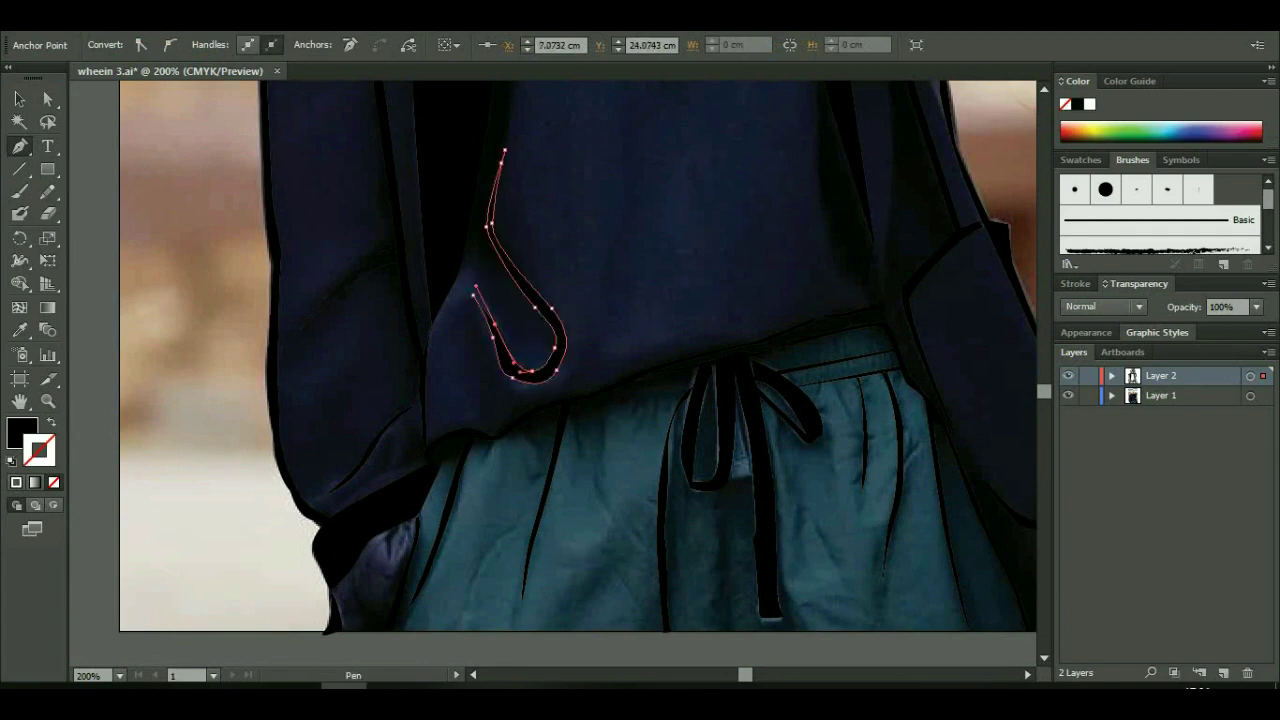
key("v")
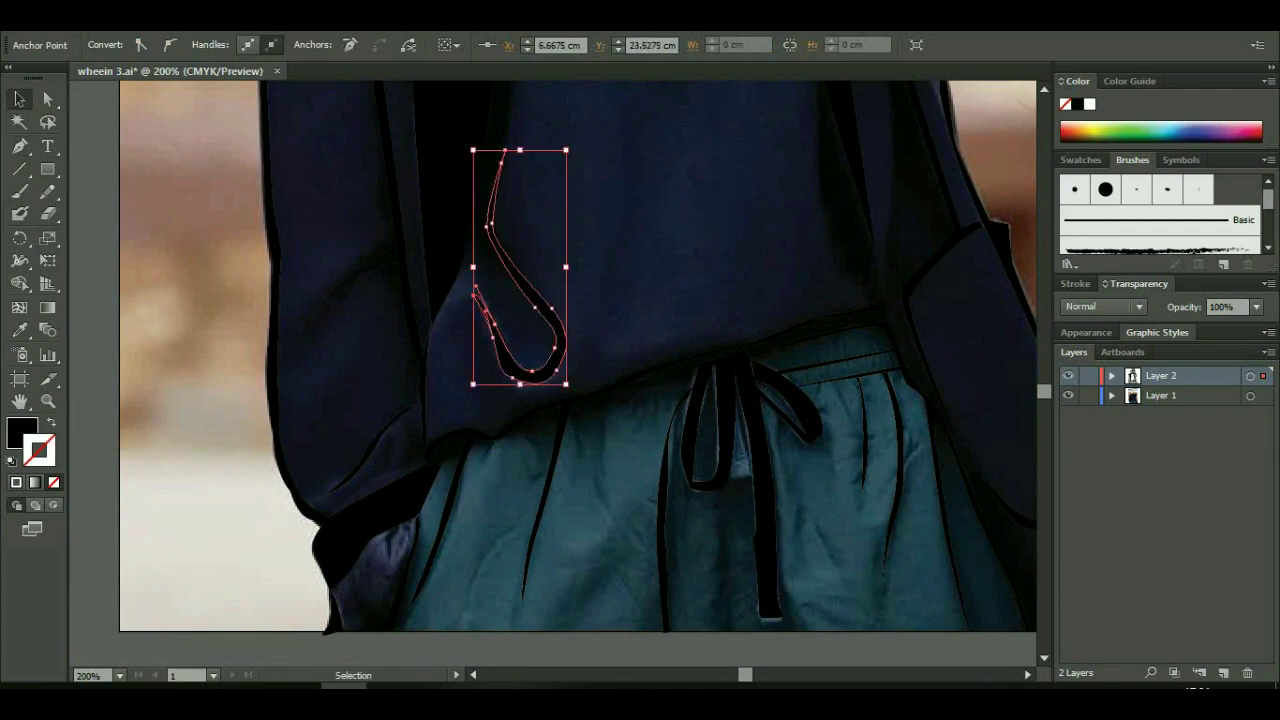
left_click(350, 285)
- Trace the long crease on the shirt's chest beside the raised arm's coat front, starting below the neckline
scroll(560, 380, "up", 10)
key("p")
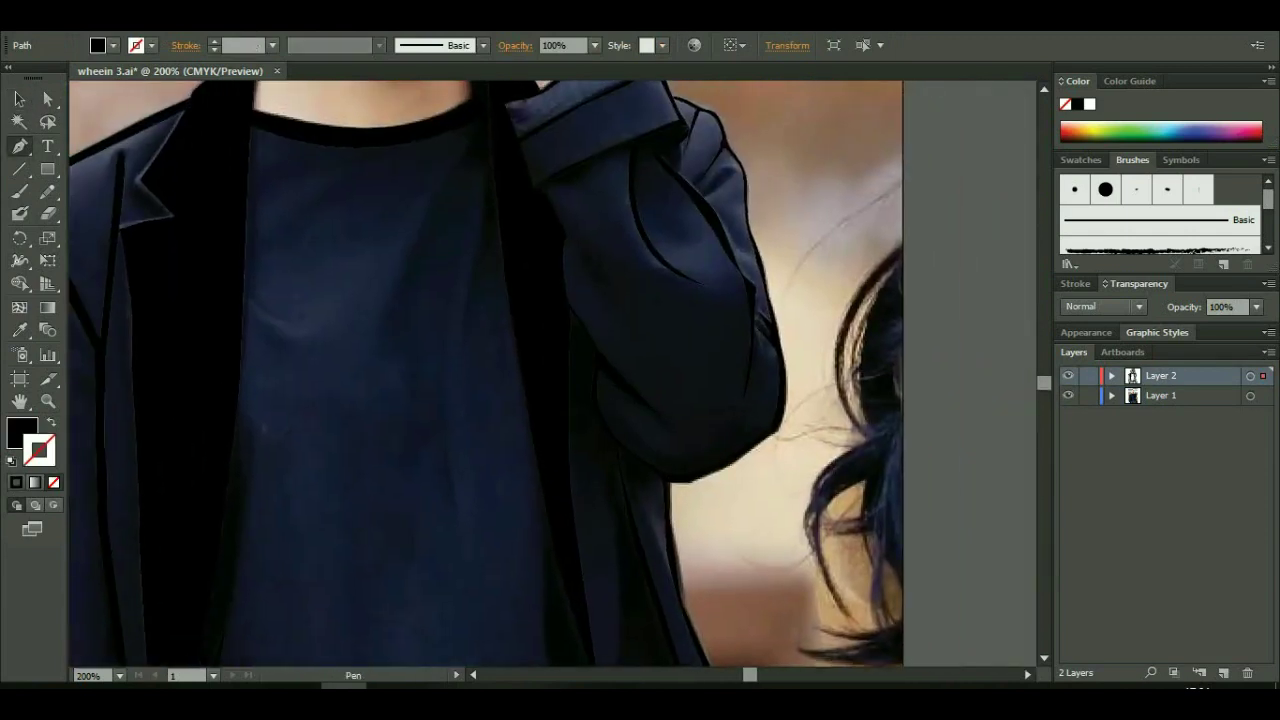
left_click(488, 173)
left_click(478, 234)
left_click(457, 350)
left_click(458, 382)
left_click(460, 434)
left_click(467, 460)
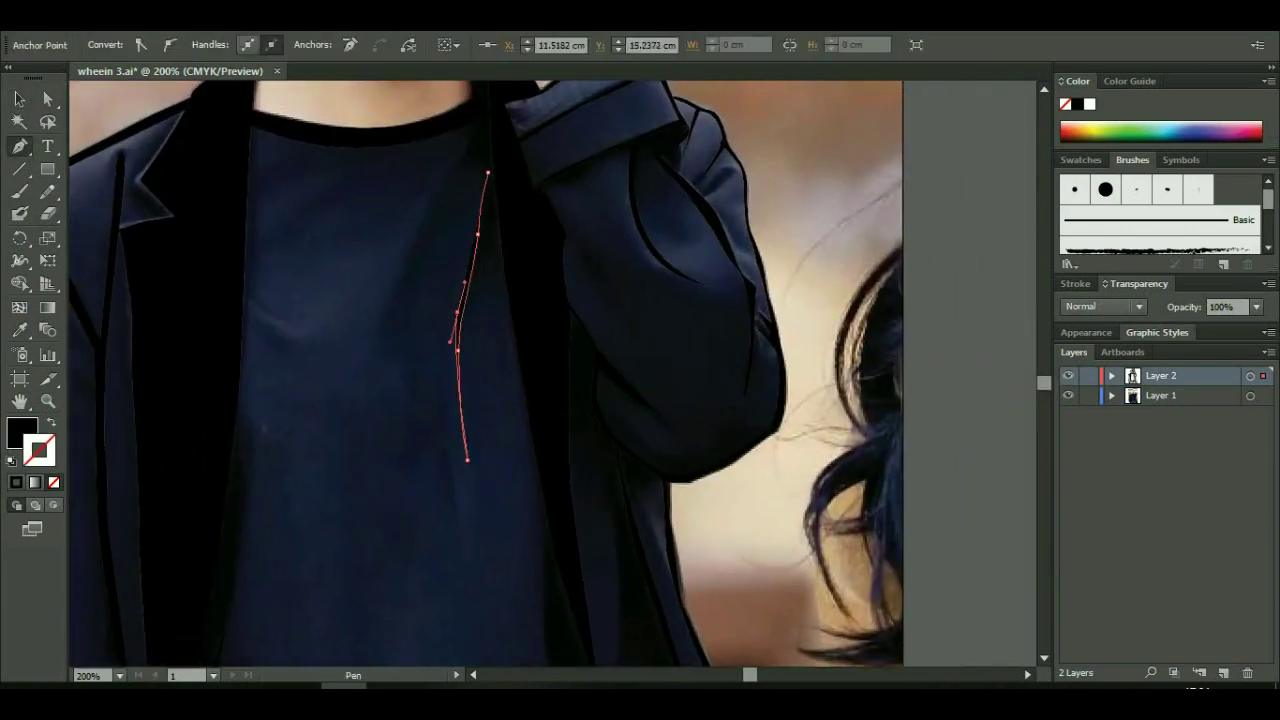
- Trace a second chest crease running diagonally down from the neckline's corner near the raised arm
left_click(478, 118, "ctrl")
left_click(478, 118)
left_click(424, 225)
left_click_drag(398, 328, 417, 374)
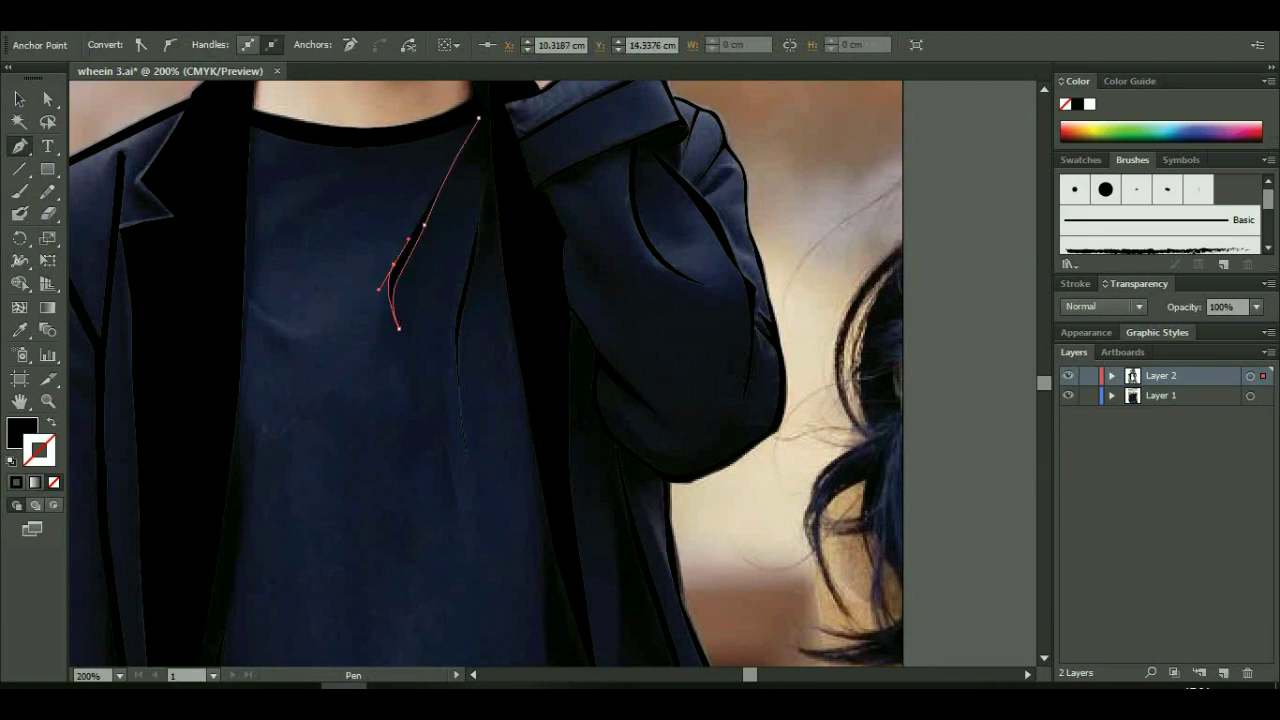
- Trace a short slanted chest crease starting at the opposite coat front
left_click(243, 293, "ctrl")
left_click(243, 293)
left_click(305, 329)
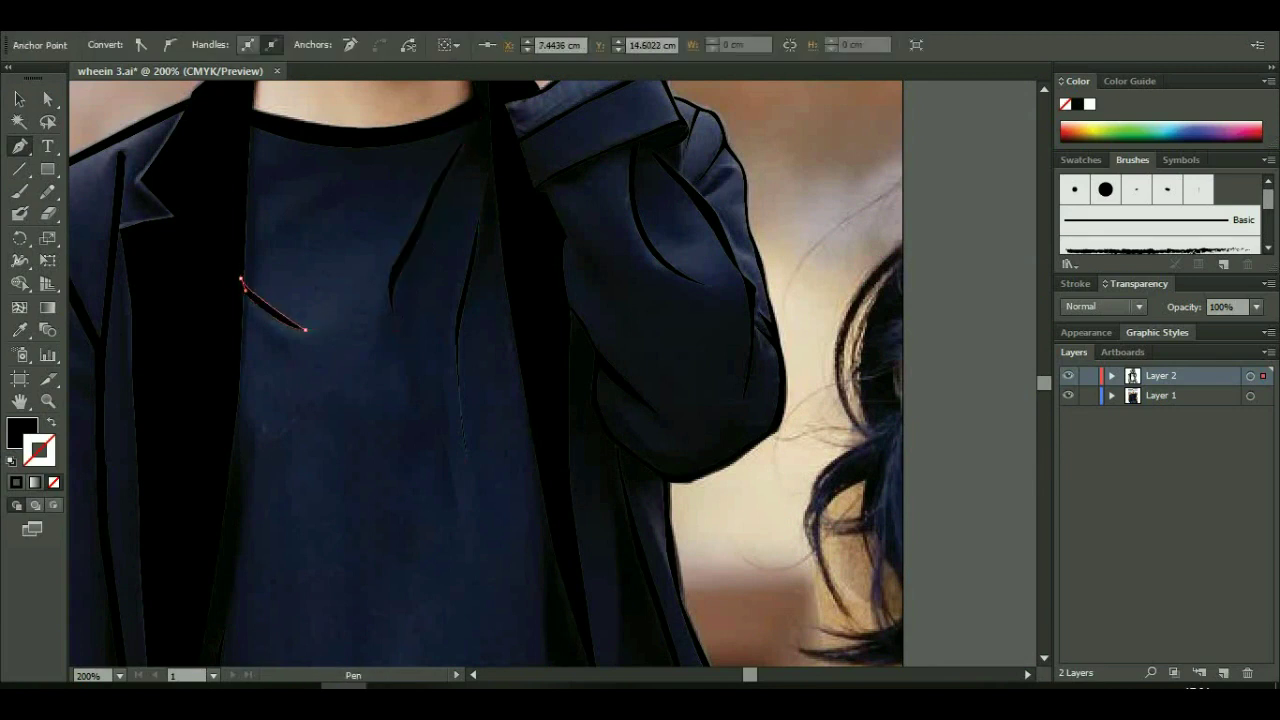
- Trace a thin curved strand in the hair beside the forehead, just above the raised hand
scroll(485, 375, "up", 10)
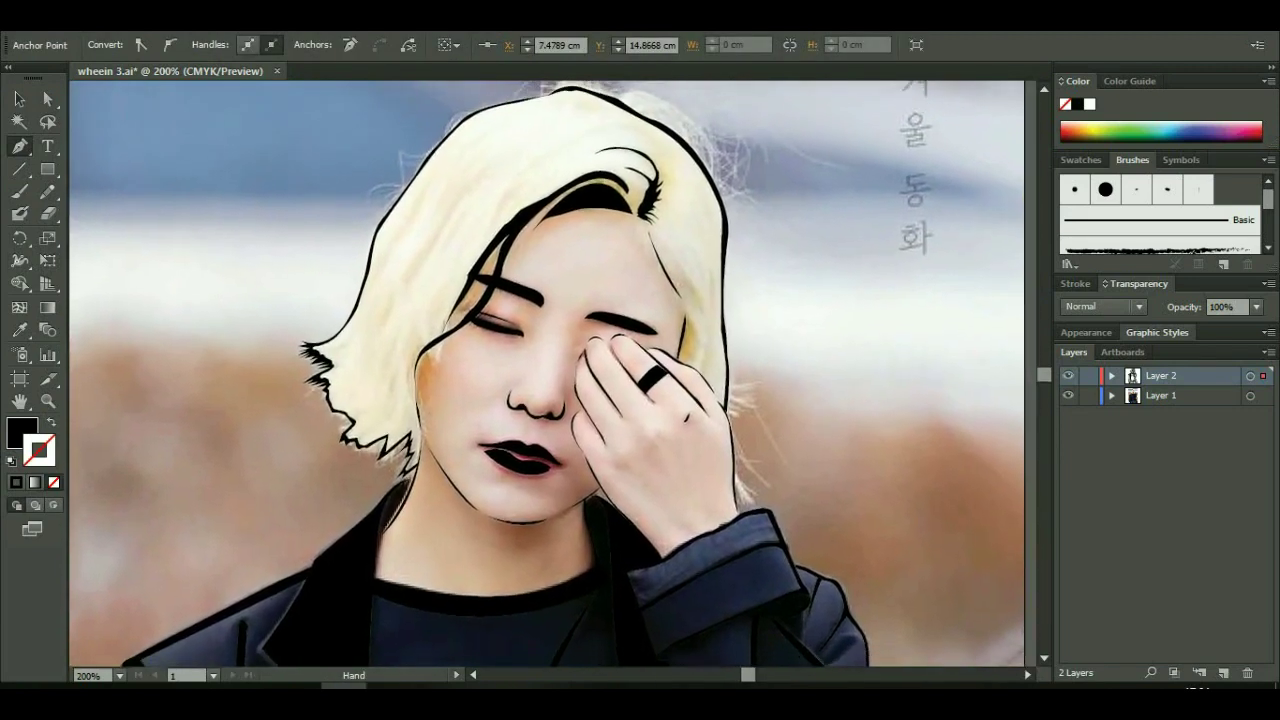
left_click(677, 262)
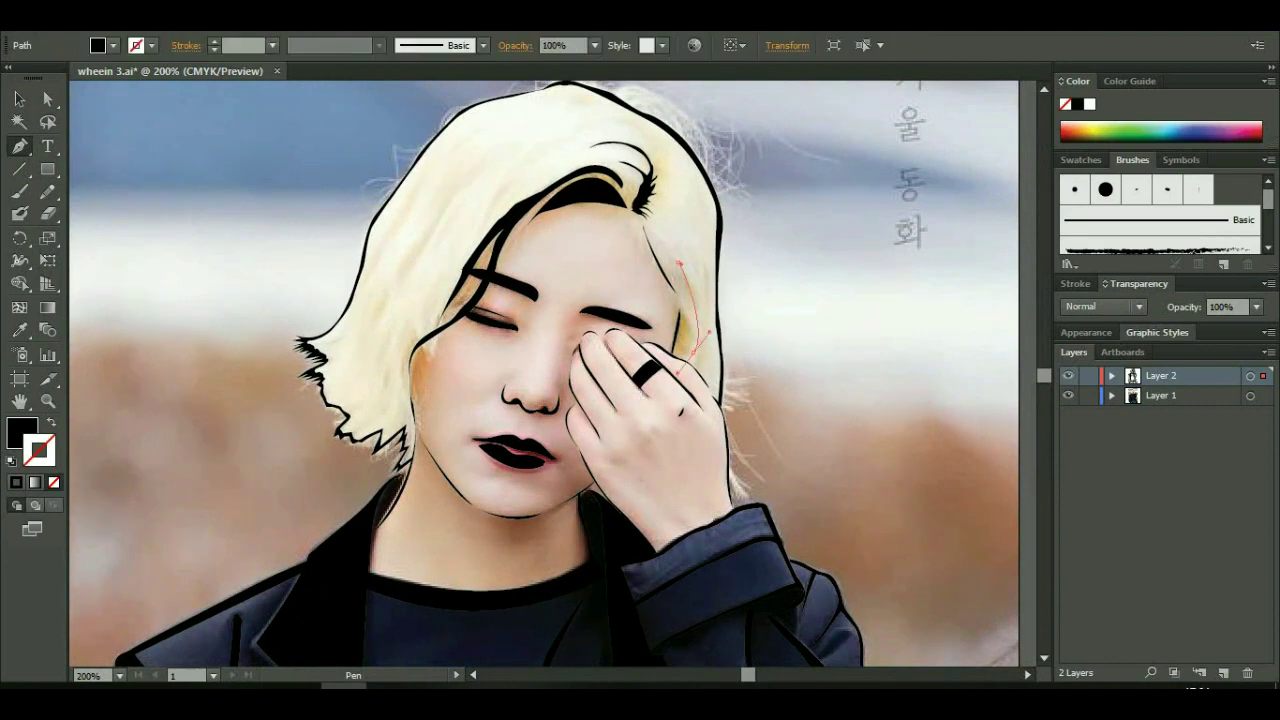
left_click_drag(708, 330, 720, 318)
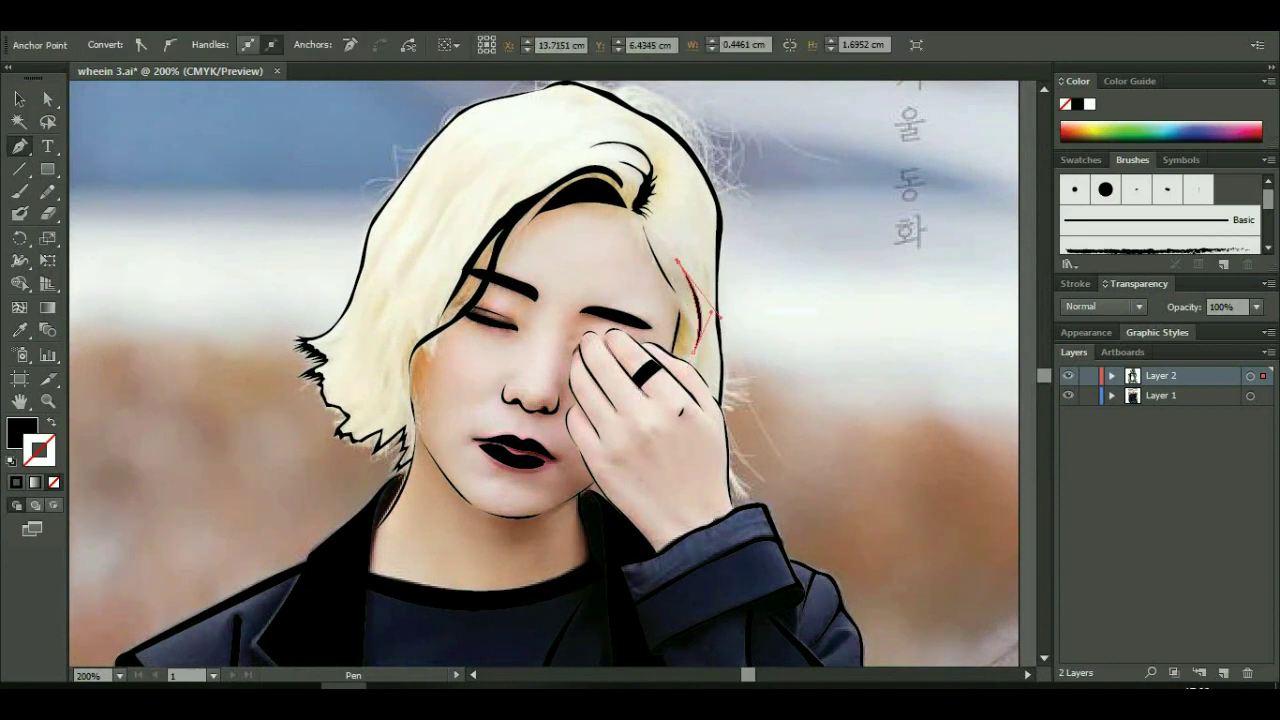
- Trace a long slanted strand in the hair on the side away from the raised hand, running down from the crown
left_click_drag(503, 148, 436, 206)
left_click(391, 282)
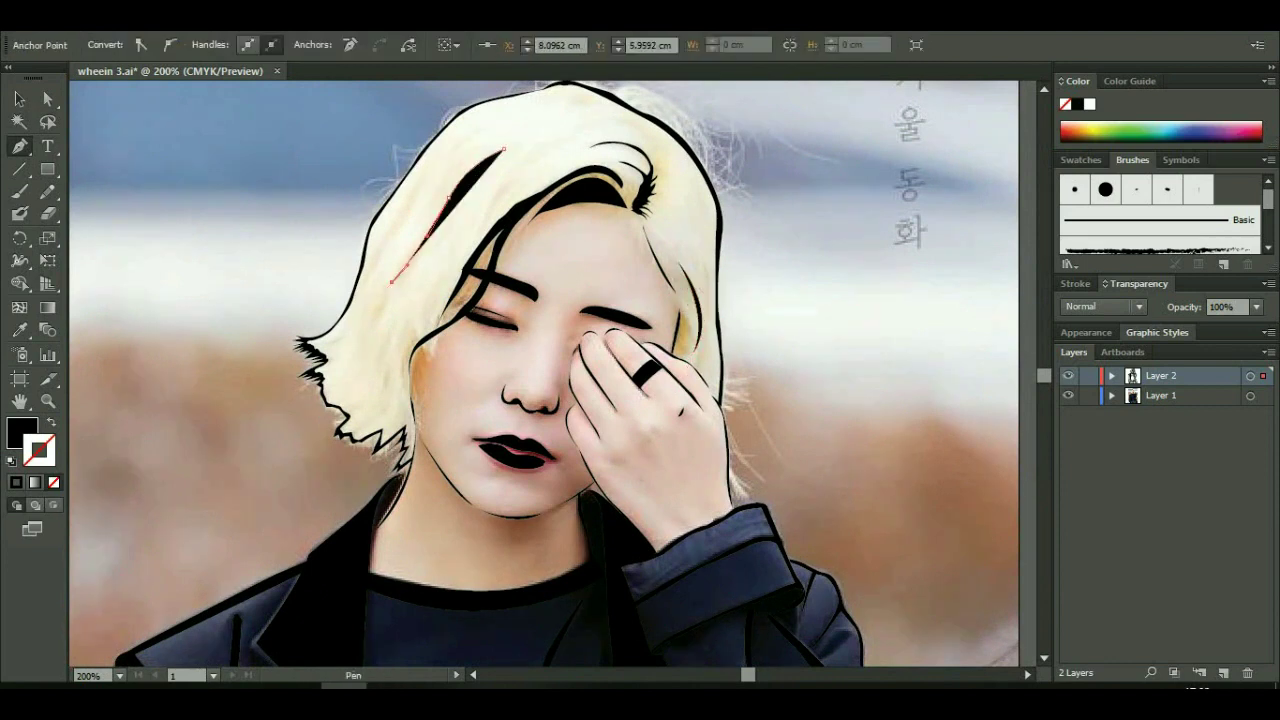
left_click_drag(503, 148, 530, 150)
- Deselect the strand and hide the photo on Layer 1 so only the traced artwork shows on the whole artboard
scroll(544, 375, "down", 5)
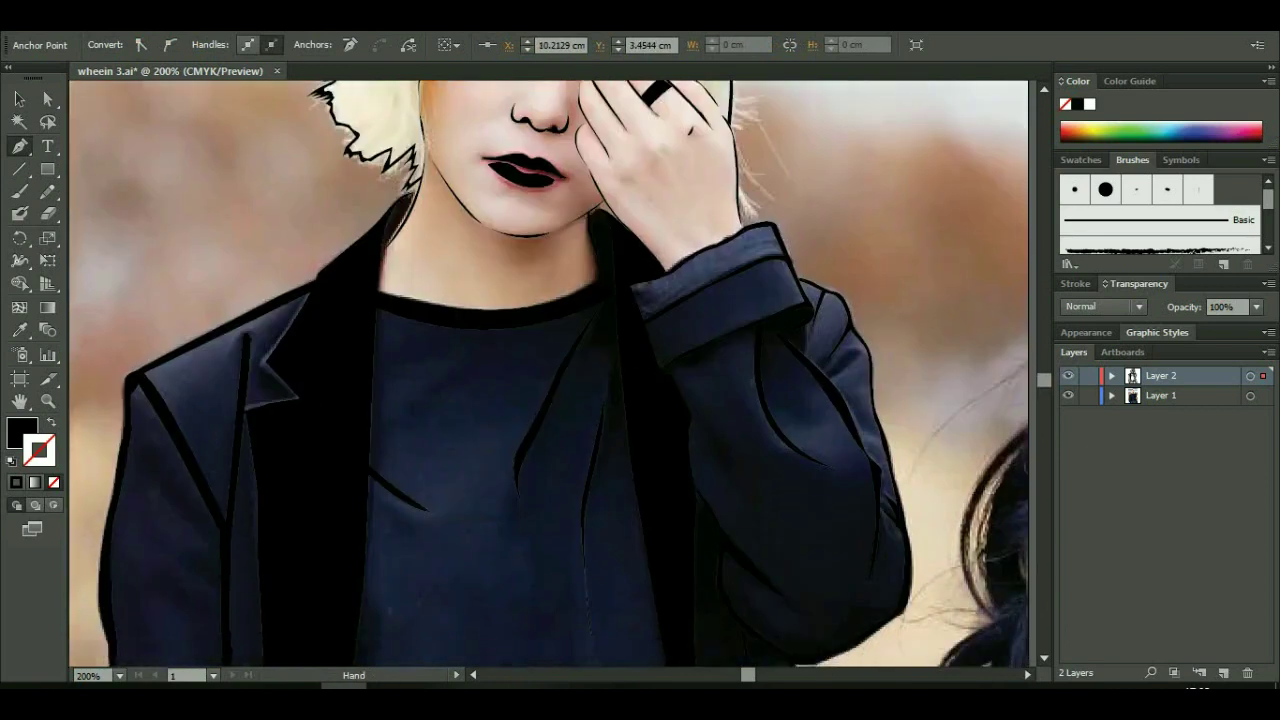
key("ctrl+minus")
key("ctrl+minus")
key("ctrl+minus")
scroll(580, 320, "up", 2)
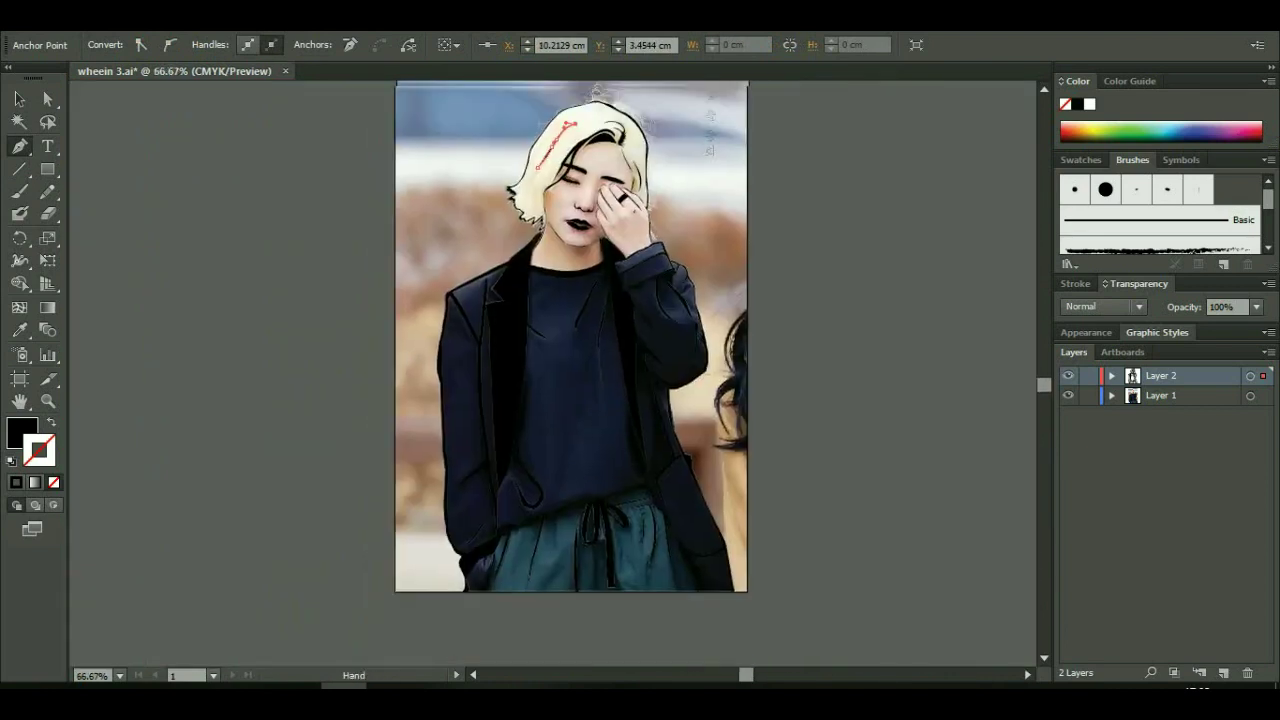
key("v")
left_click(1068, 395)
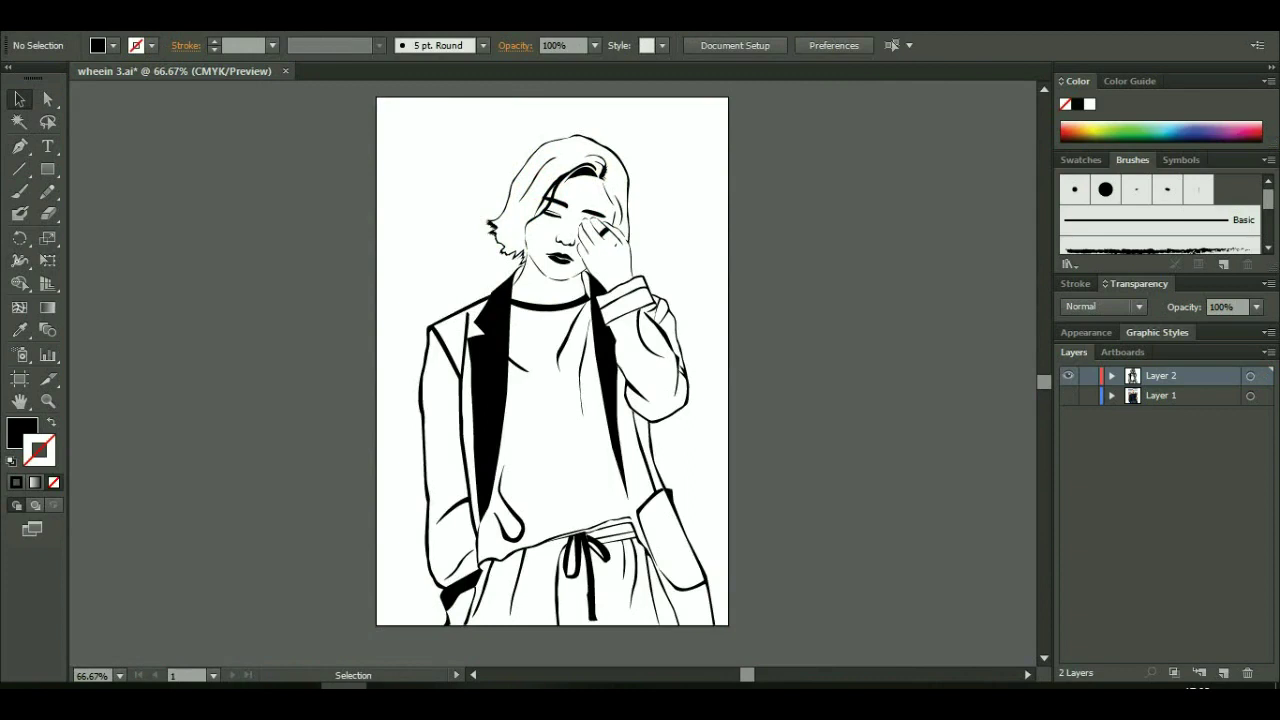
- Add the text "Twincutter" in black at the artboard's upper-left corner and set its font size to 9 mm
left_click(50, 422)
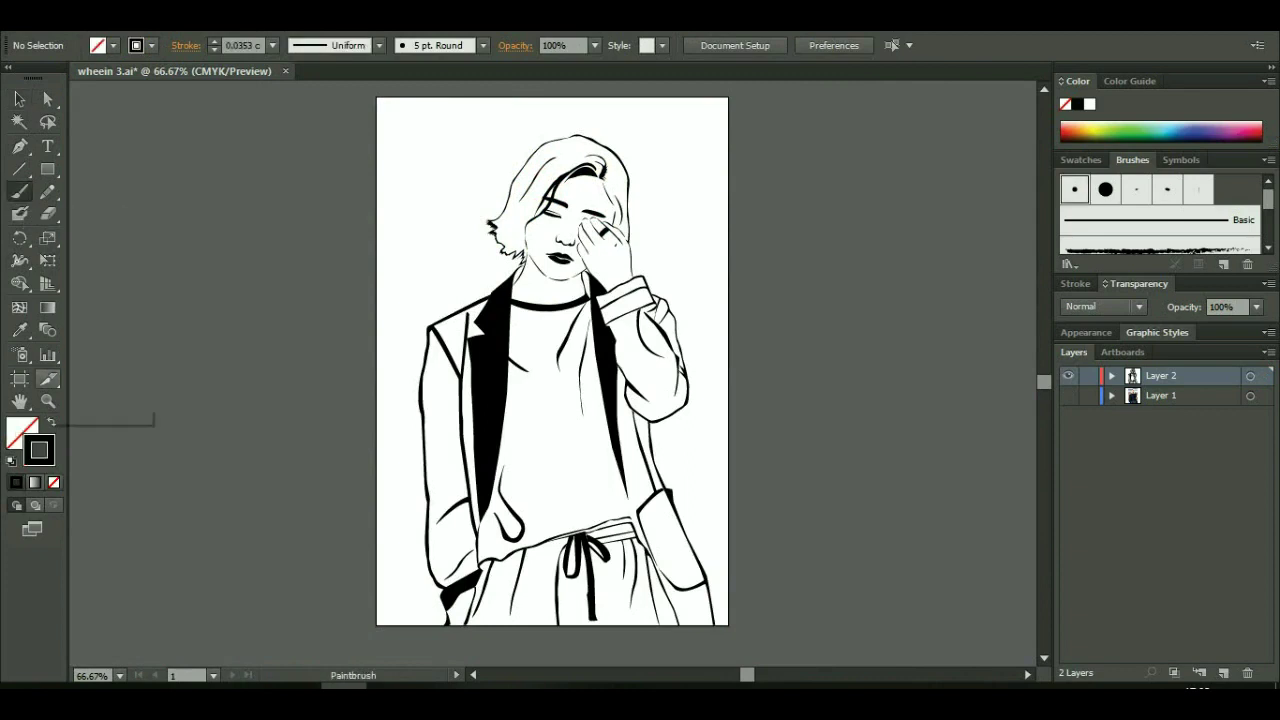
double_click(47, 400)
key("t")
left_click(337, 194)
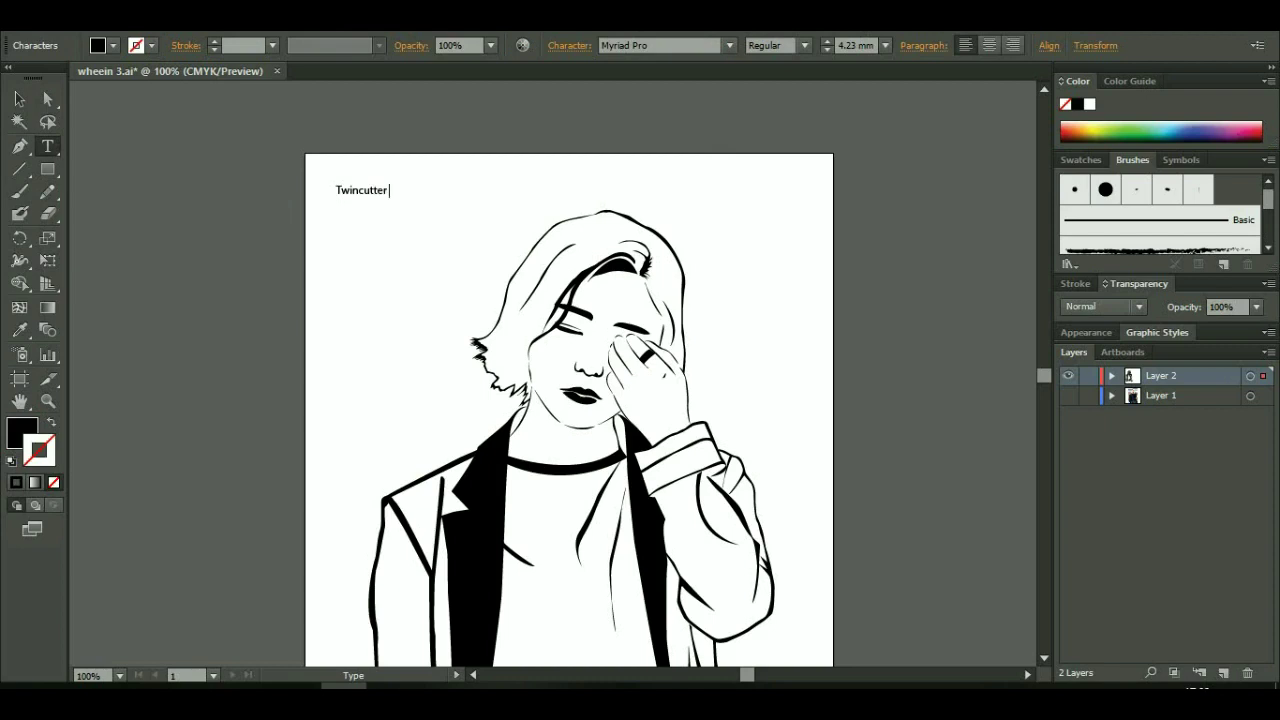
left_click(885, 45)
left_click(910, 256)
key("Escape")
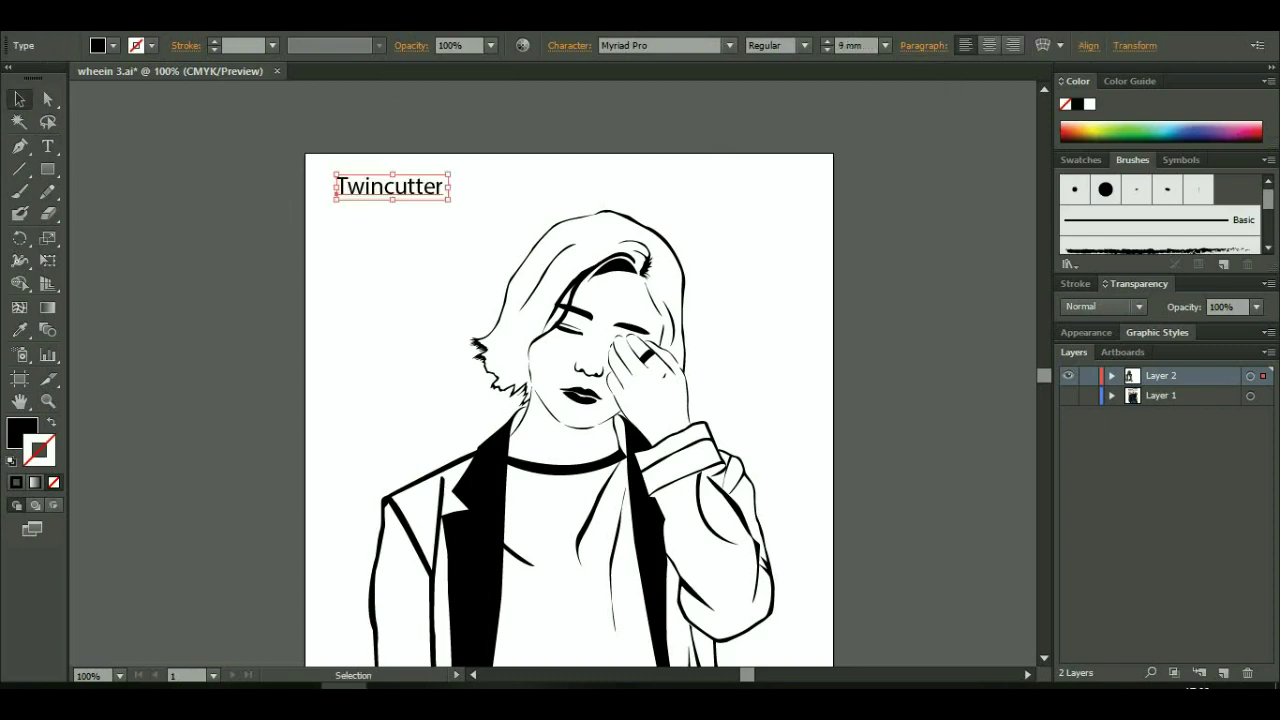
- Add a second text line reading "Jung Wheein", slightly indented below "Twincutter", and deselect it
left_click(378, 224)
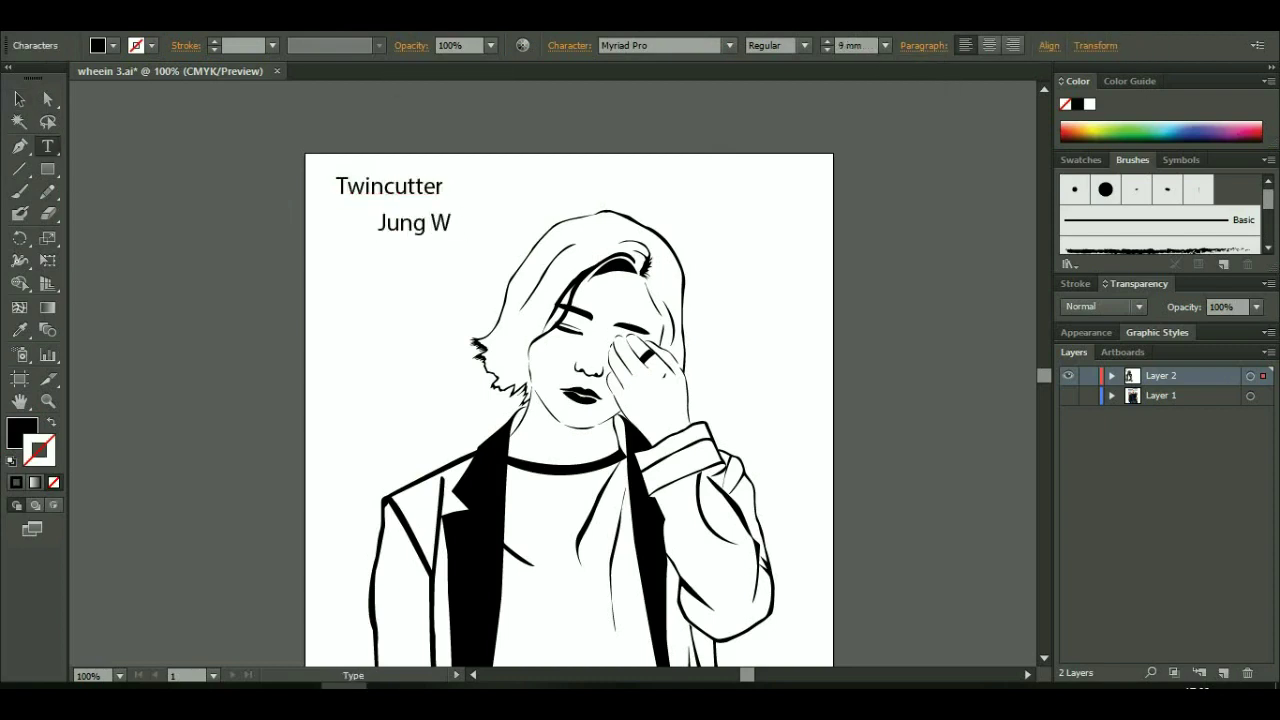
key("Escape")
key("ctrl+shift+a")
key("ctrl+minus")
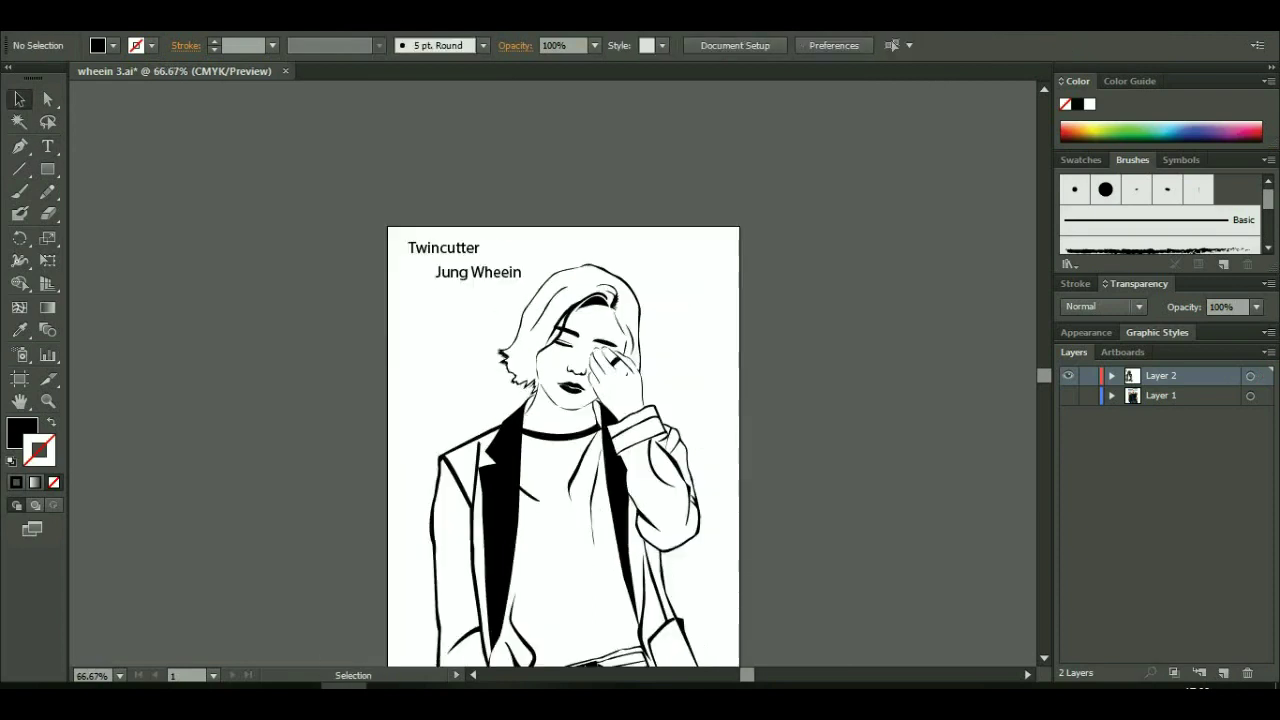
scroll(560, 380, "down", 3)
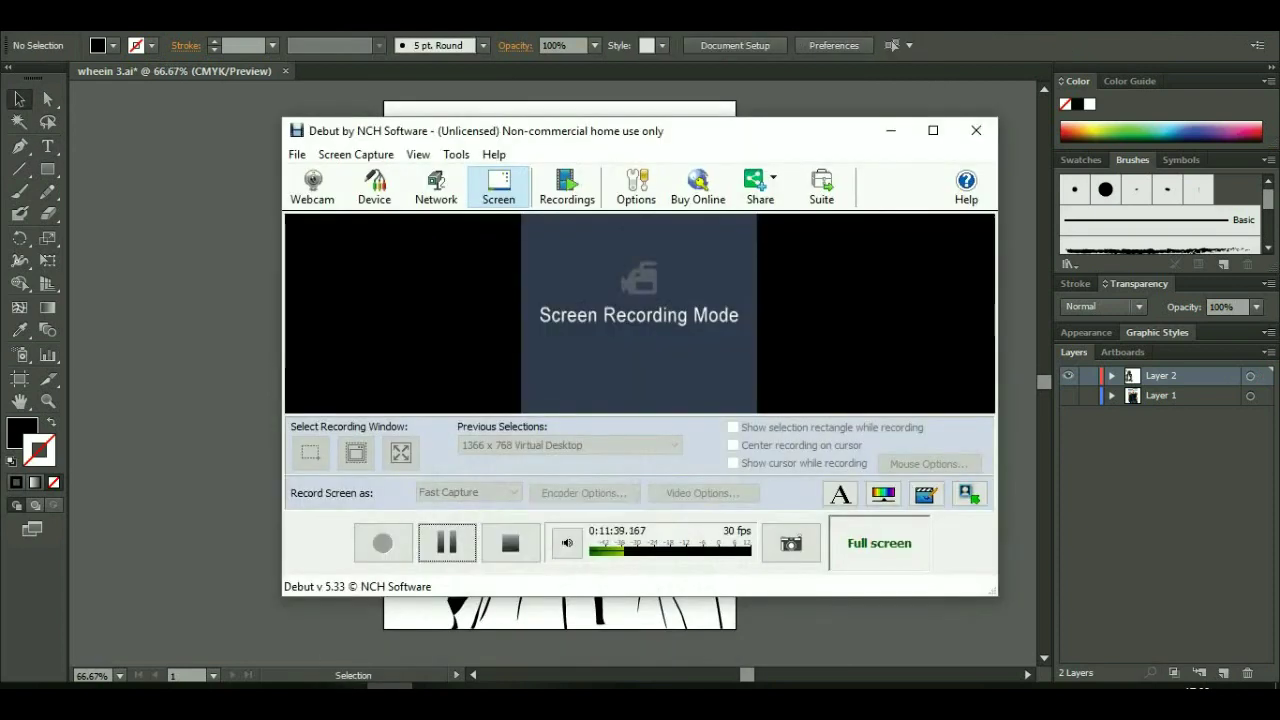